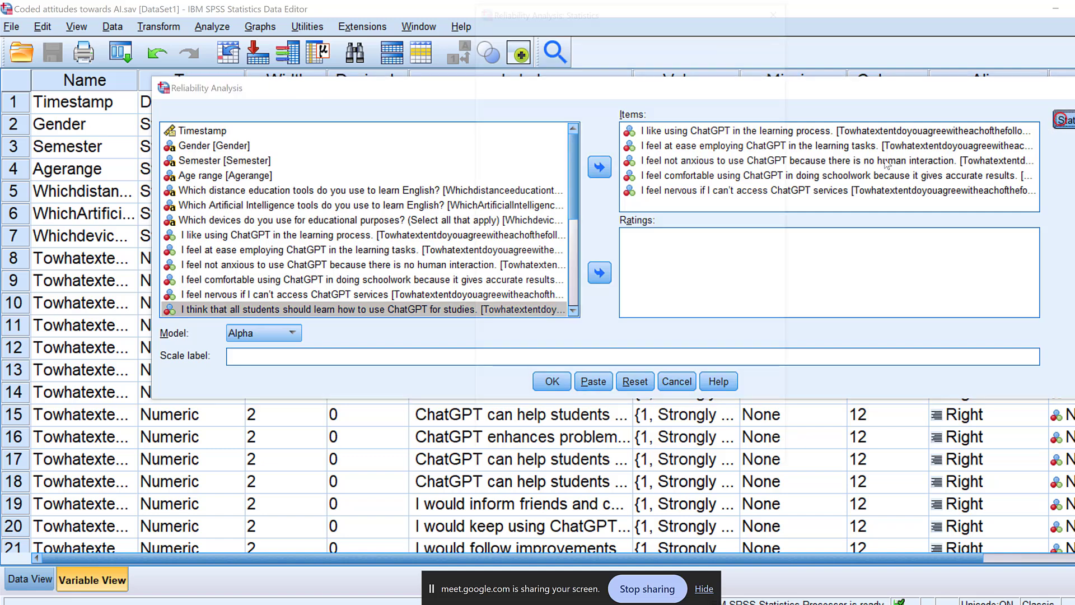
# - Request the scale if item deleted descriptives for the reliability analysis
pyautogui.click(445, 96)
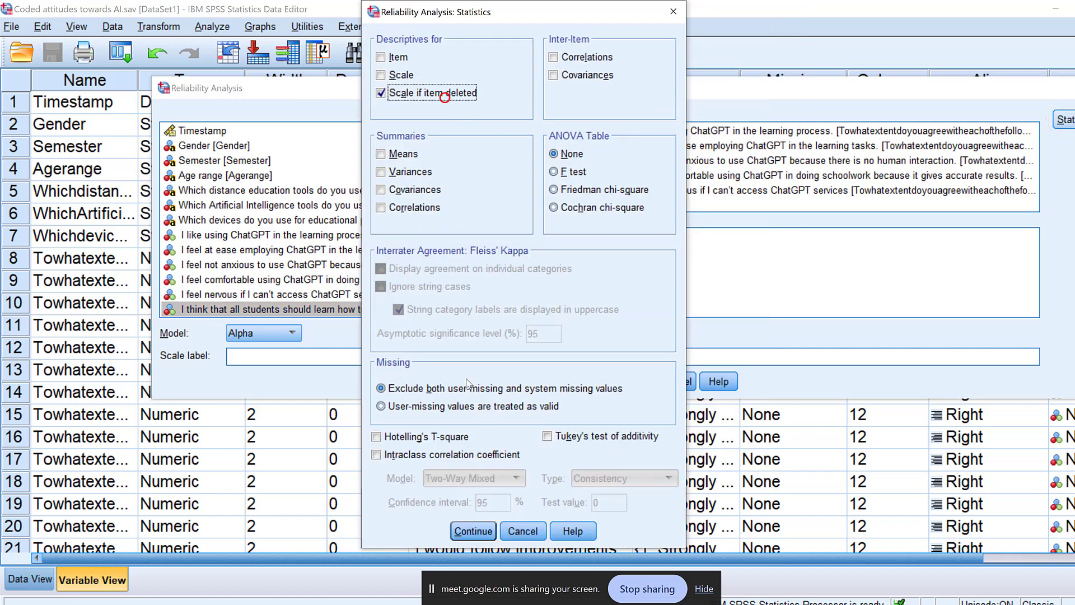
pyautogui.click(473, 531)
# - Copy the heading "Affective attitudes towards AI" from Contents.docx in Word and enter it as the scale label in the SPSS reliability analysis
pyautogui.hotkey('alt', 'Tab')
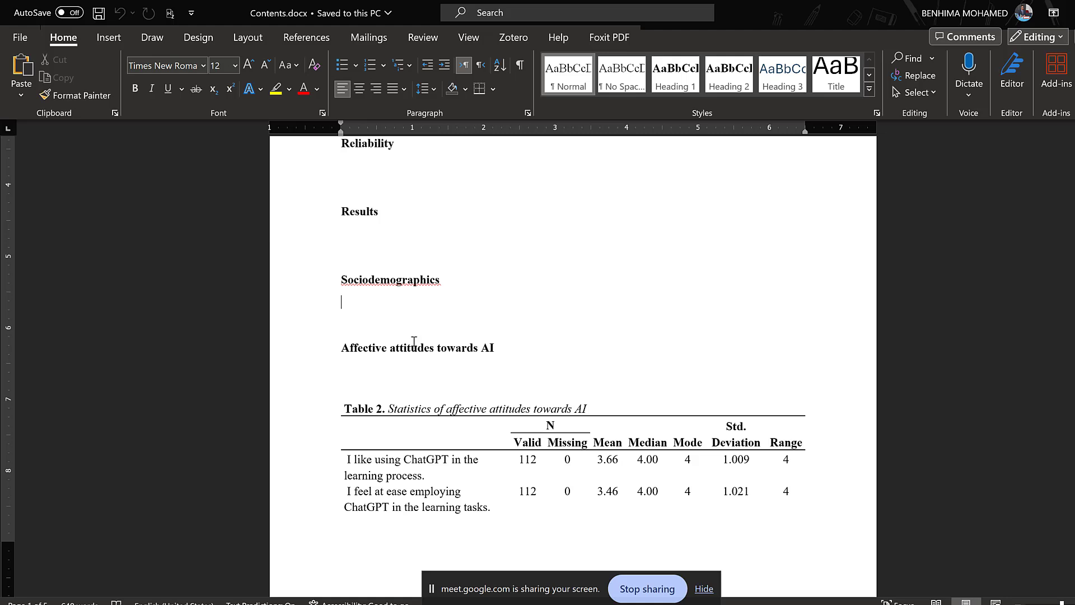
pyautogui.moveTo(500, 347); pyautogui.dragTo(341, 349)
pyautogui.rightClick(358, 350)
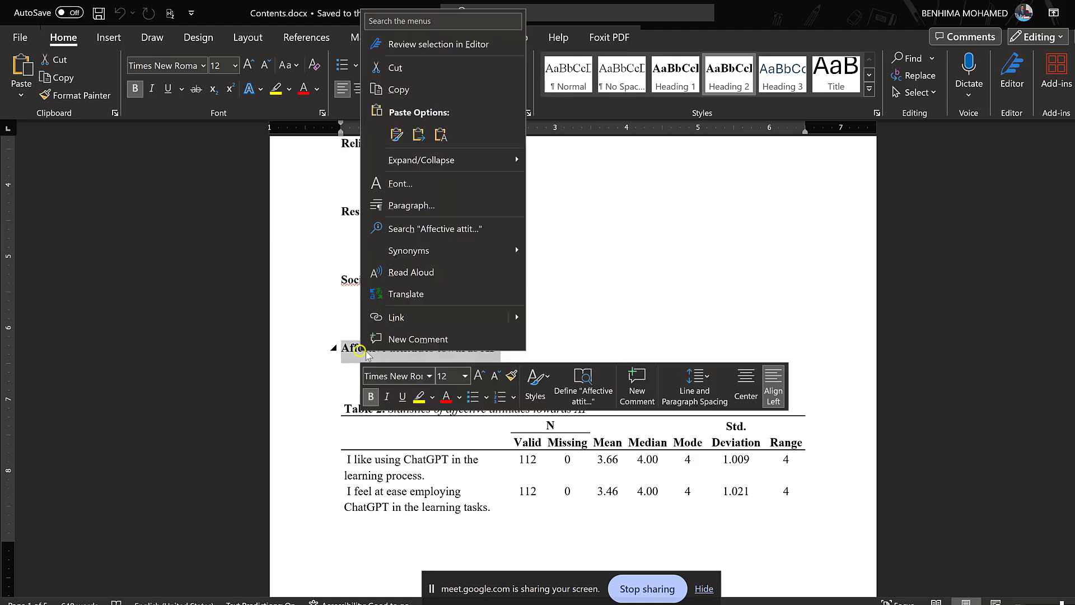
pyautogui.click(399, 89)
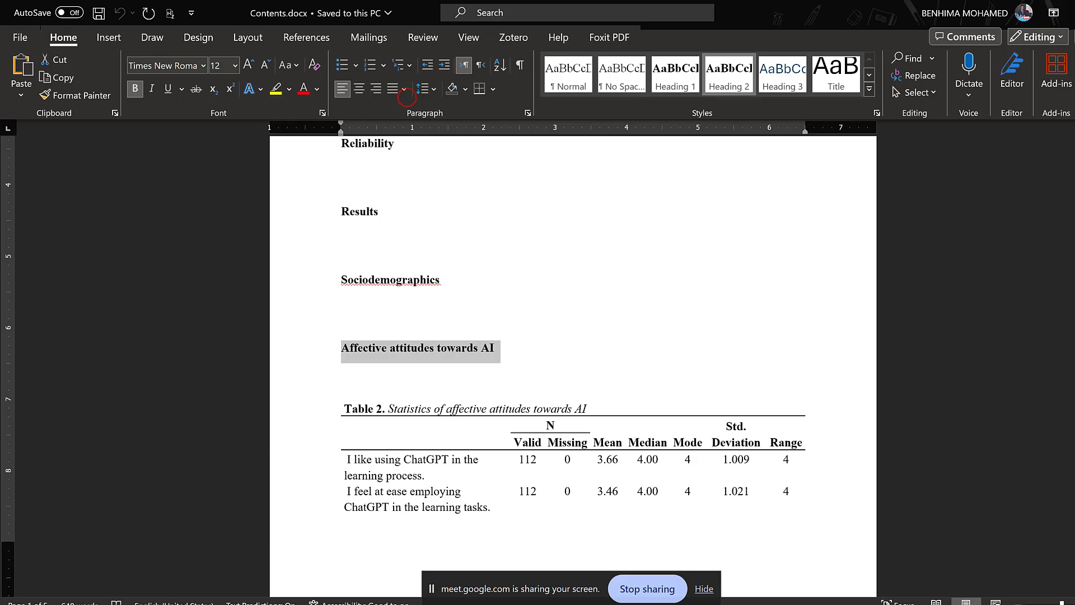
pyautogui.hotkey('alt', 'Tab')
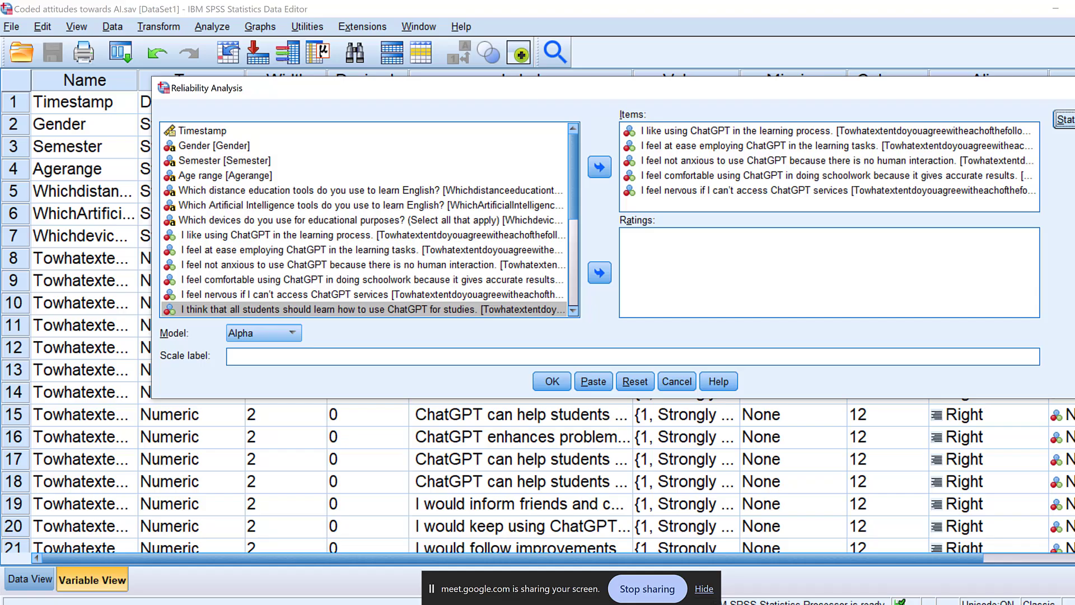
pyautogui.click(275, 359)
pyautogui.hotkey('ctrl', 'v')
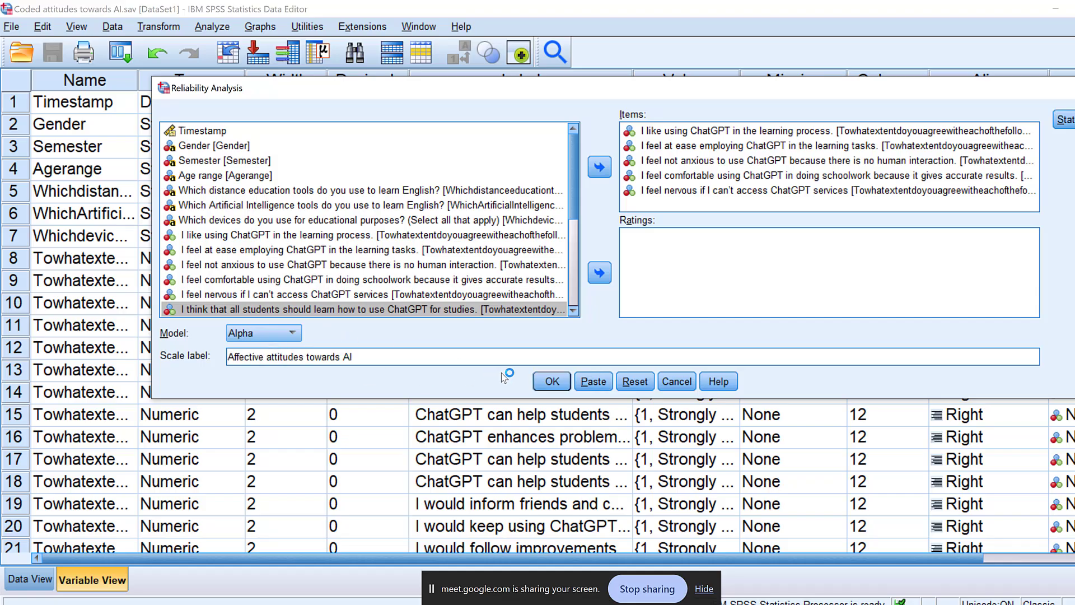
# - Run the reliability analysis on the five affective items and select the resulting Reliability Statistics table
pyautogui.click(552, 381)
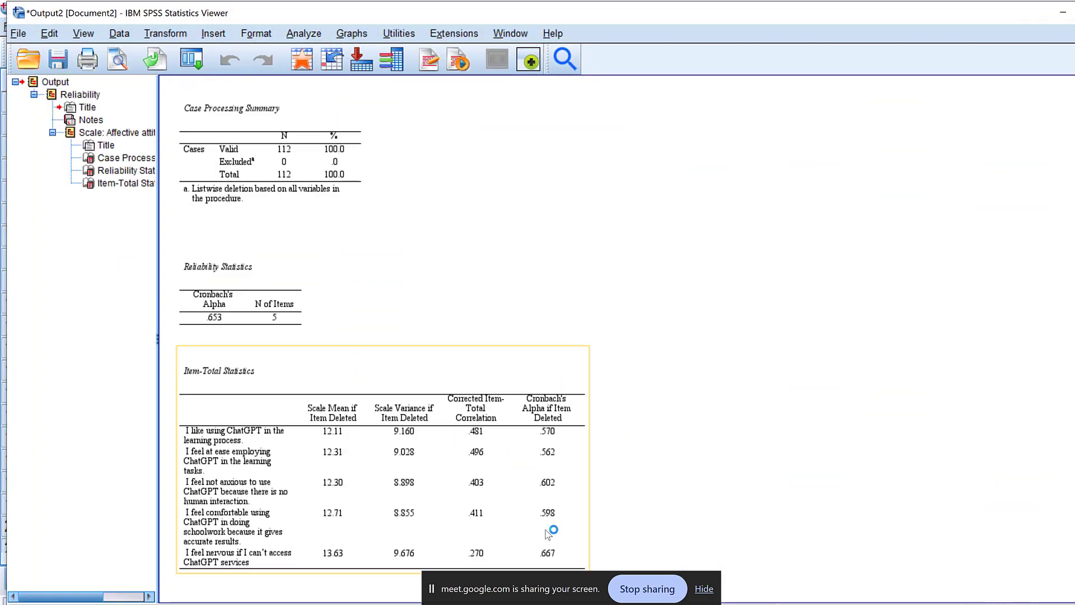
pyautogui.click(218, 327)
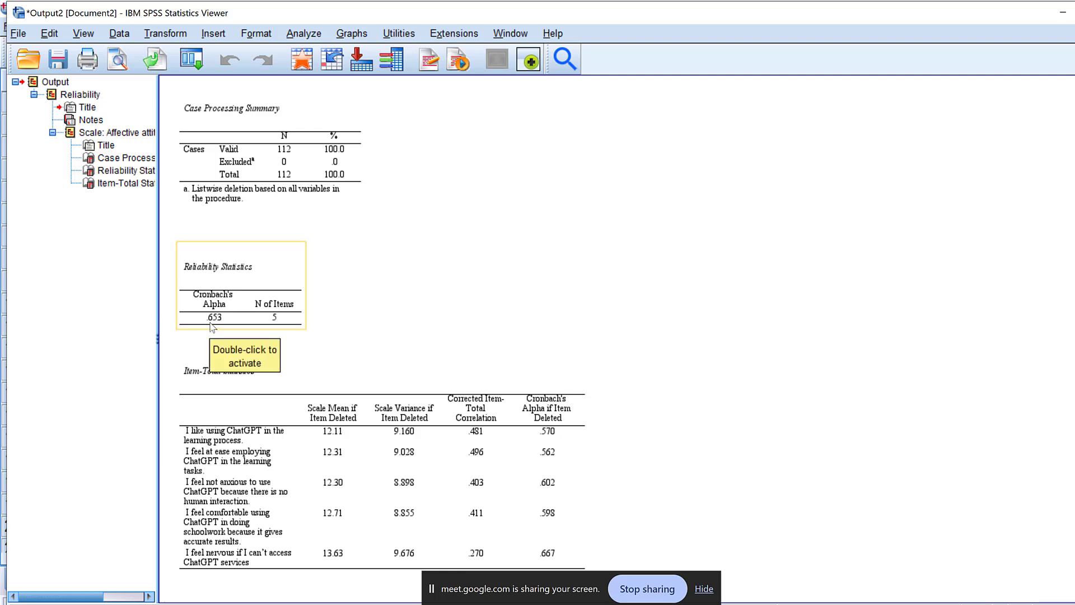
pyautogui.click(242, 321)
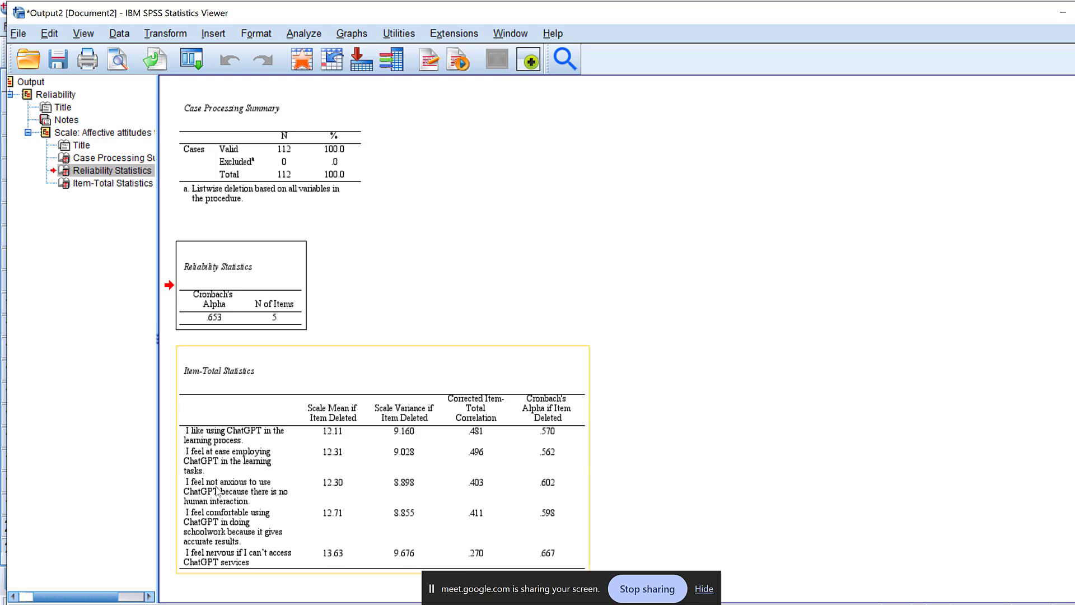
# - Rerun the reliability analysis without the "I feel nervous if I can't access ChatGPT services" and "I feel not anxious to use ChatGPT" items
pyautogui.click(191, 56)
pyautogui.click(205, 88)
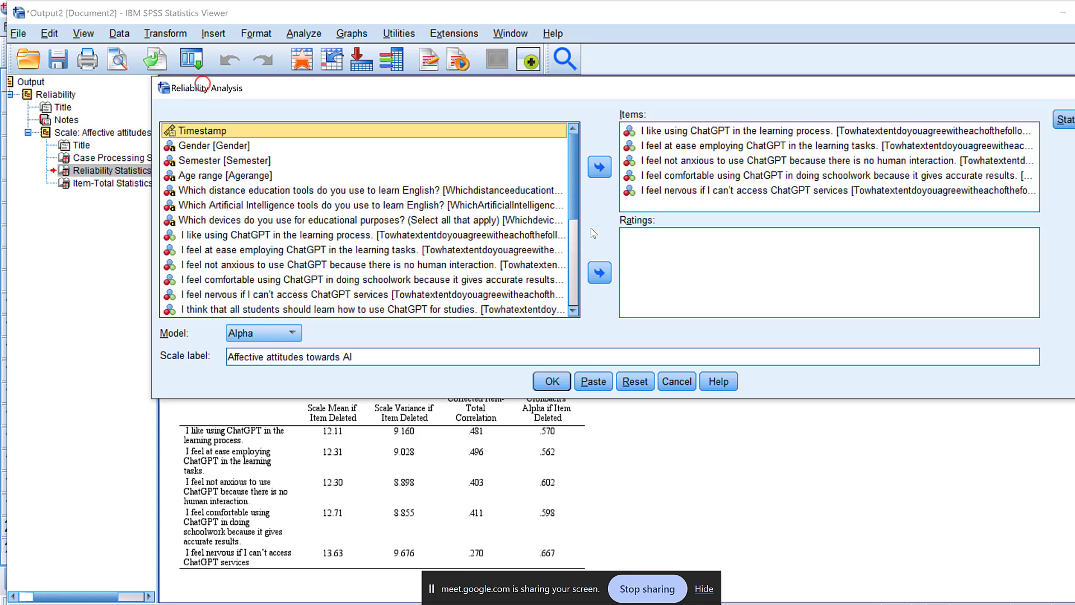
pyautogui.click(679, 190)
pyautogui.click(603, 168)
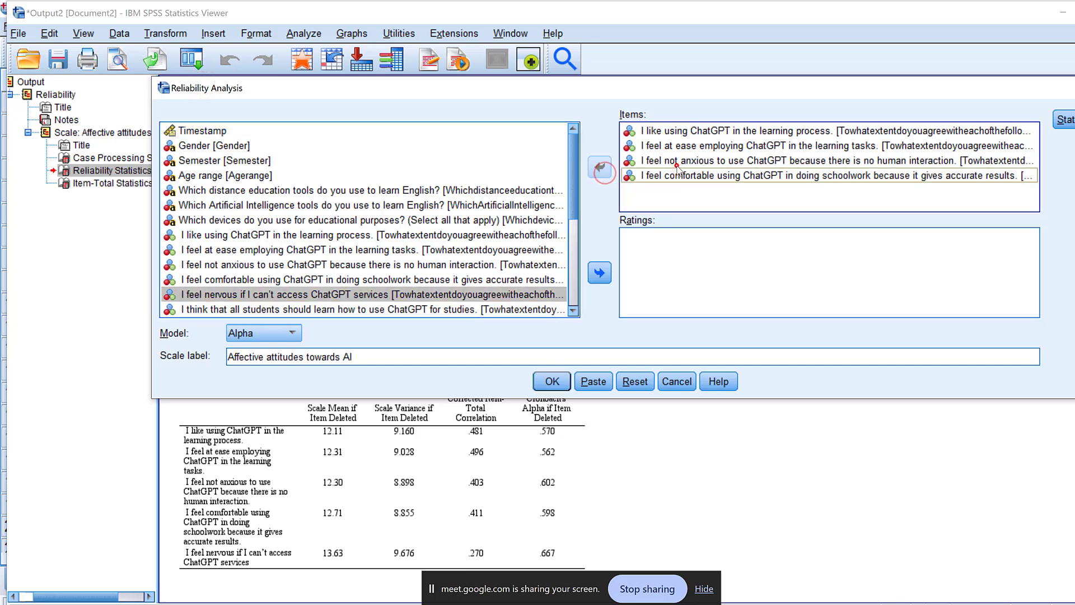
pyautogui.click(675, 161)
pyautogui.click(600, 167)
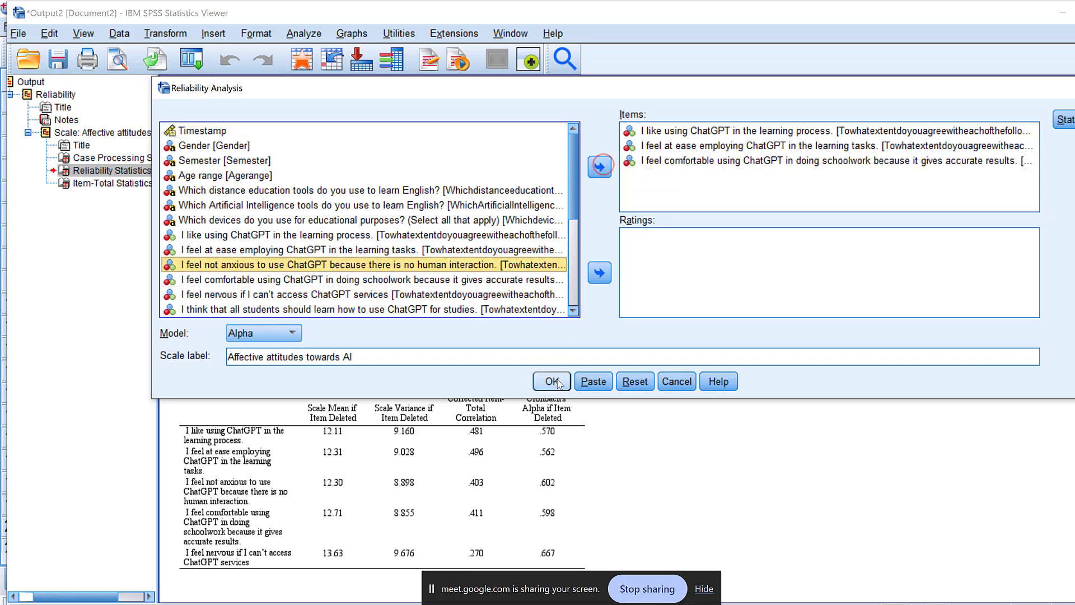
pyautogui.click(554, 381)
pyautogui.scroll(-1, 557, 380)
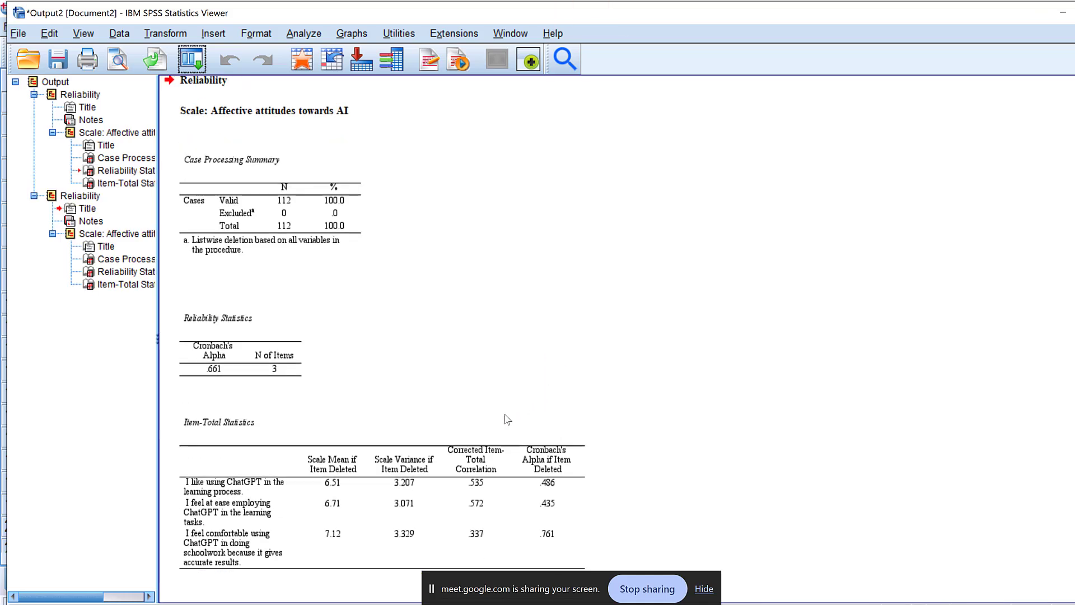
pyautogui.click(438, 491)
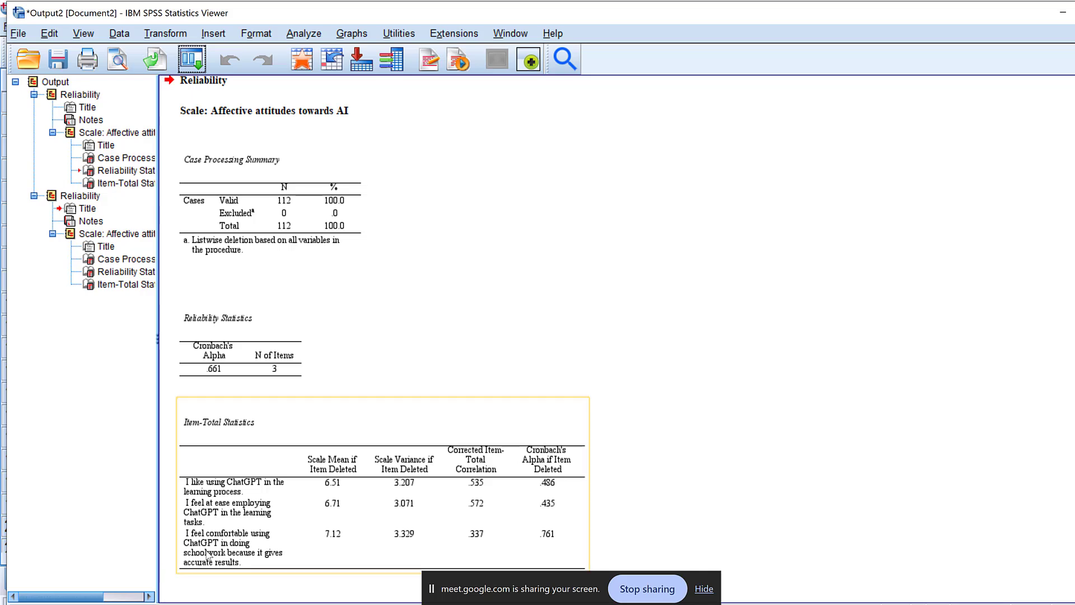
# - Remove the "I feel comfortable using ChatGPT in doing schoolwork" item and run the reliability analysis again
pyautogui.click(200, 66)
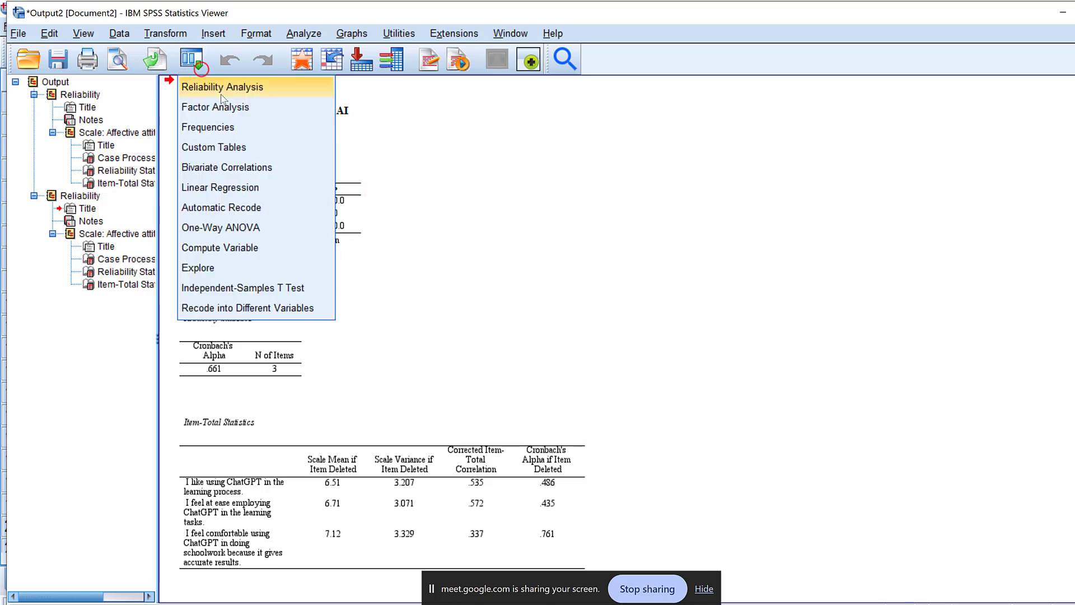
pyautogui.click(220, 92)
pyautogui.click(662, 161)
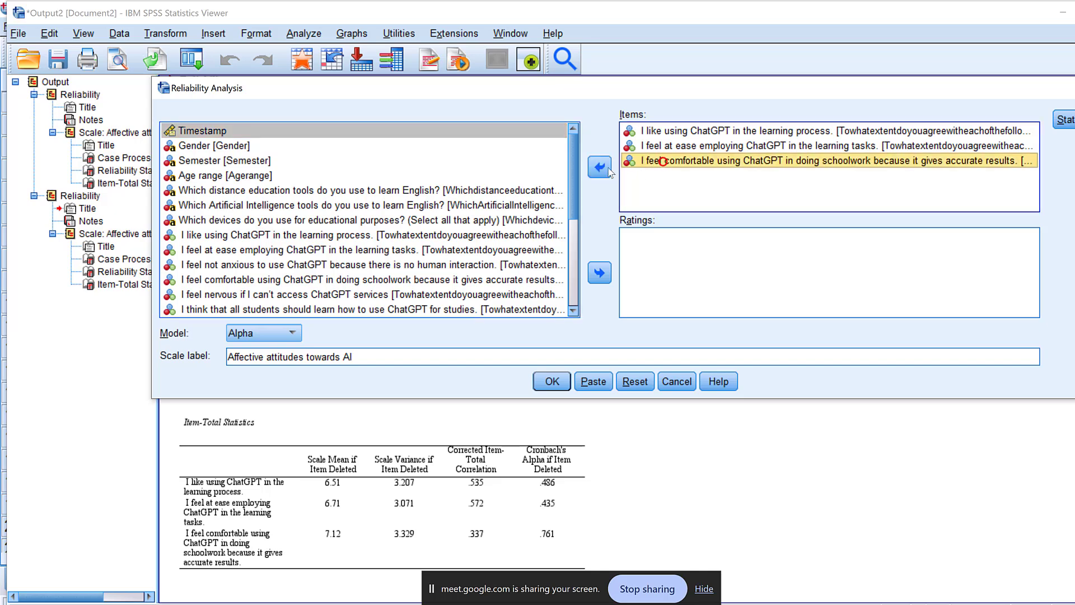
pyautogui.click(599, 167)
pyautogui.click(557, 380)
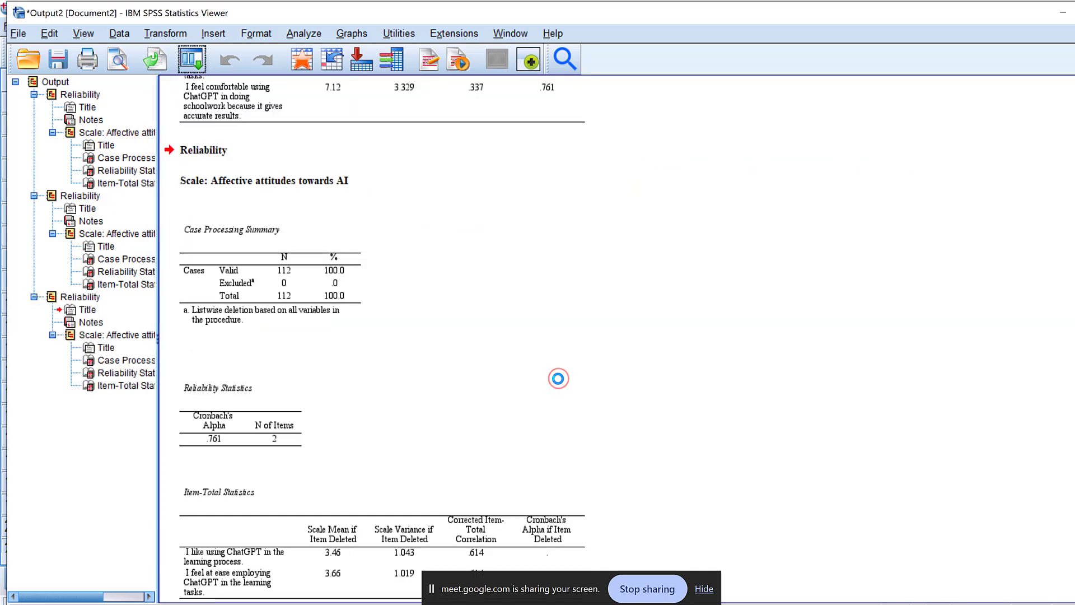
pyautogui.scroll(-1, 476, 421)
# - Copy the Reliability Statistics and Item-Total Statistics tables of the latest two-item analysis together
pyautogui.click(227, 418)
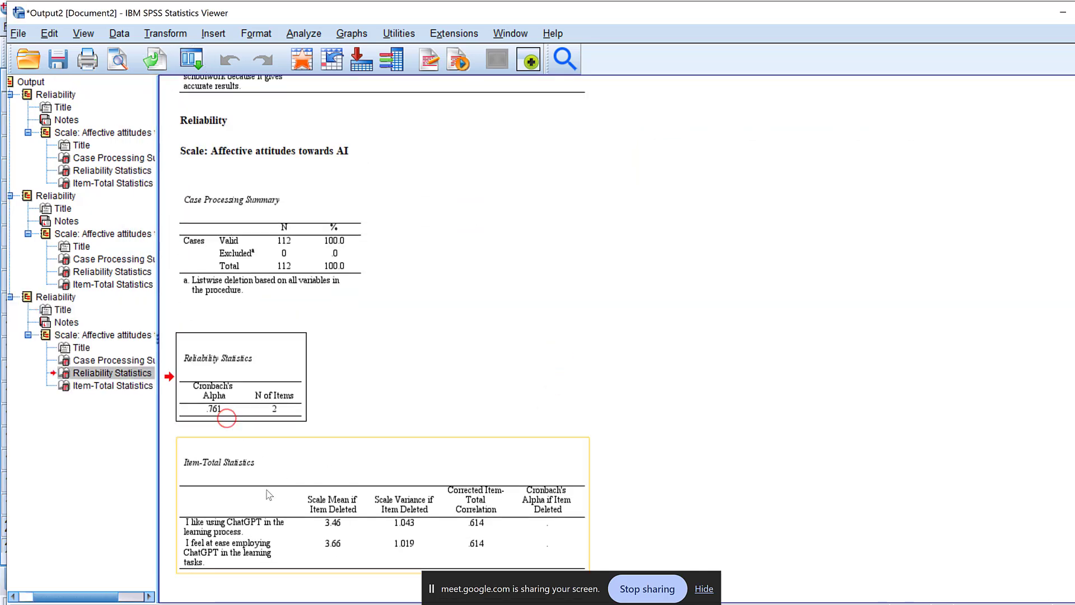
pyautogui.keyDown('ctrl'); pyautogui.click(241, 514); pyautogui.keyUp('ctrl')
pyautogui.rightClick(241, 515)
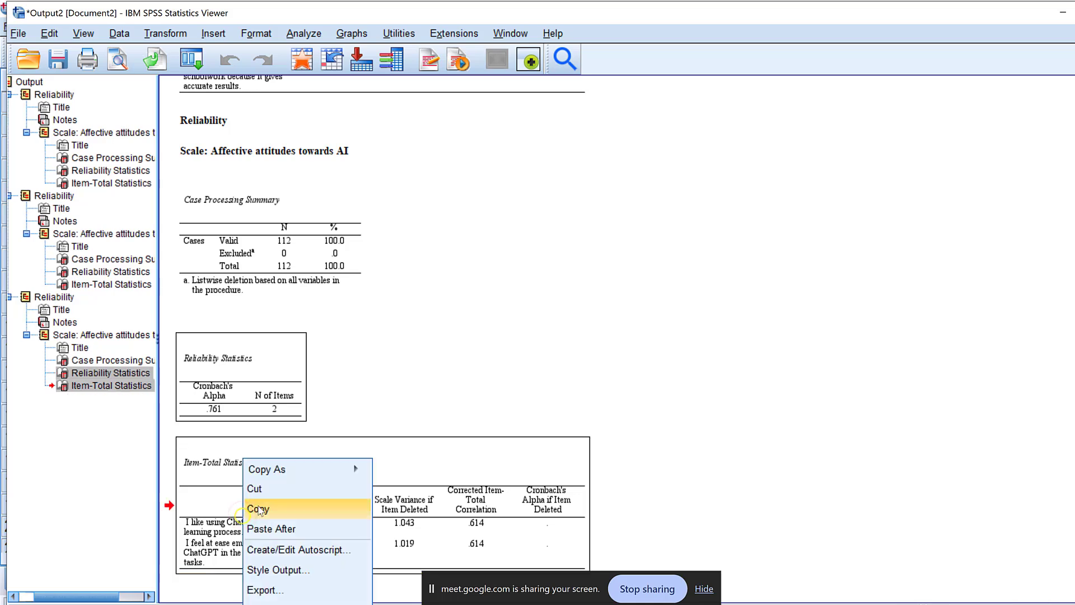
pyautogui.click(259, 510)
# - Paste both tables into Contents.docx in Word, between the affective item-total table and the five-item Reliability Statistics table, and highlight the two item names
pyautogui.hotkey('alt', 'Tab')
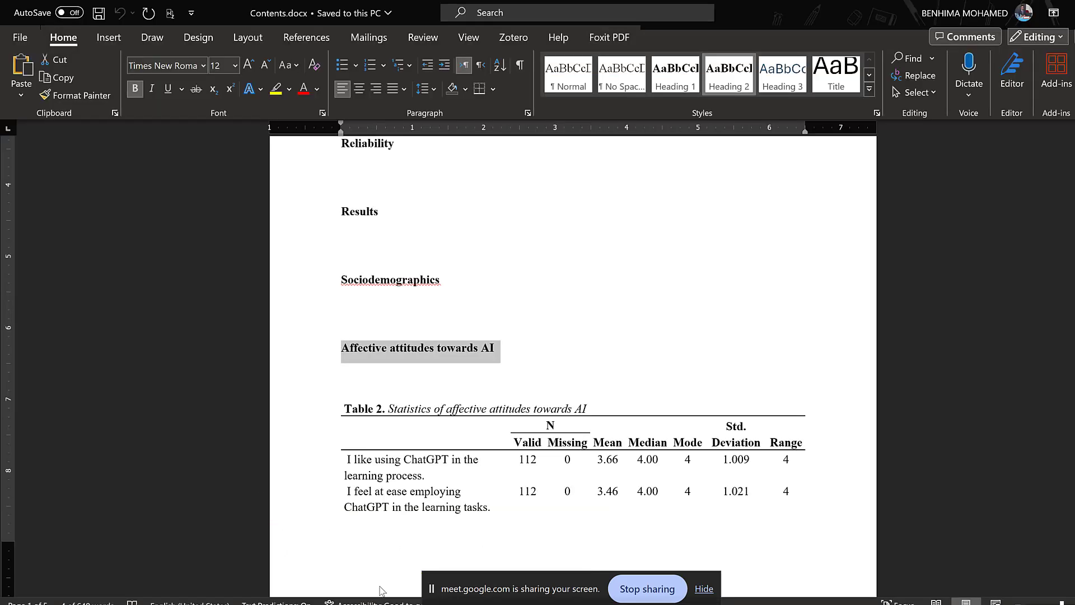
pyautogui.scroll(-15, 415, 397)
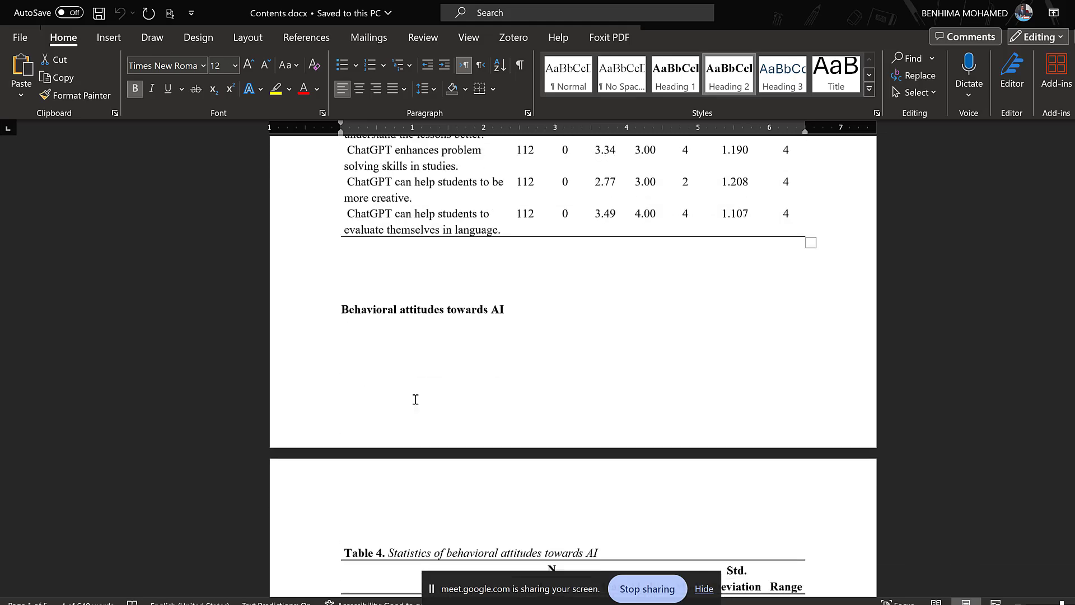
pyautogui.scroll(-10, 415, 399)
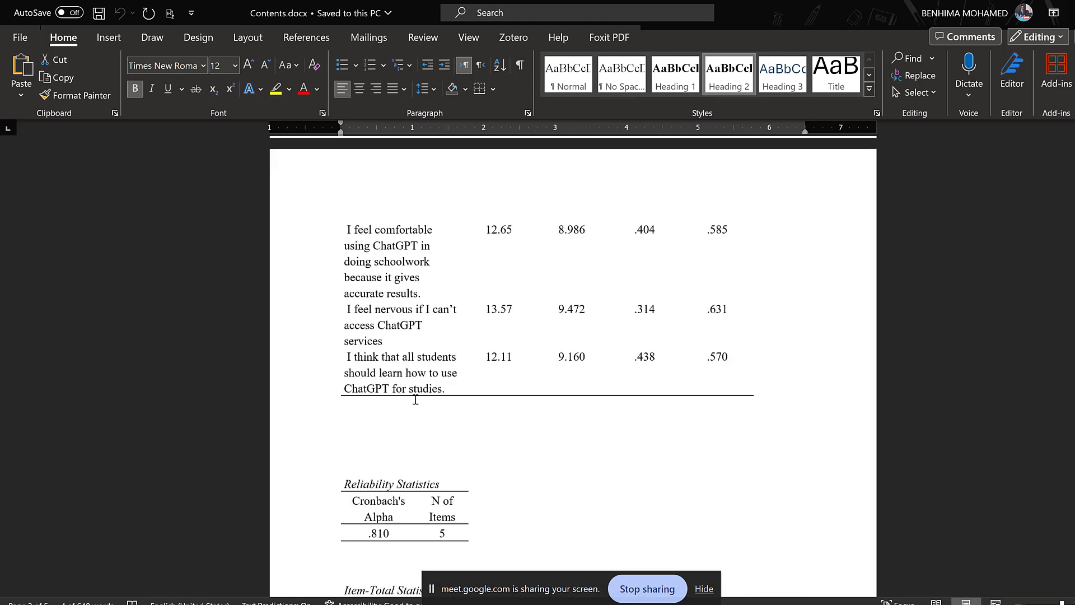
pyautogui.scroll(3, 426, 322)
pyautogui.scroll(2, 427, 322)
pyautogui.scroll(-8, 416, 281)
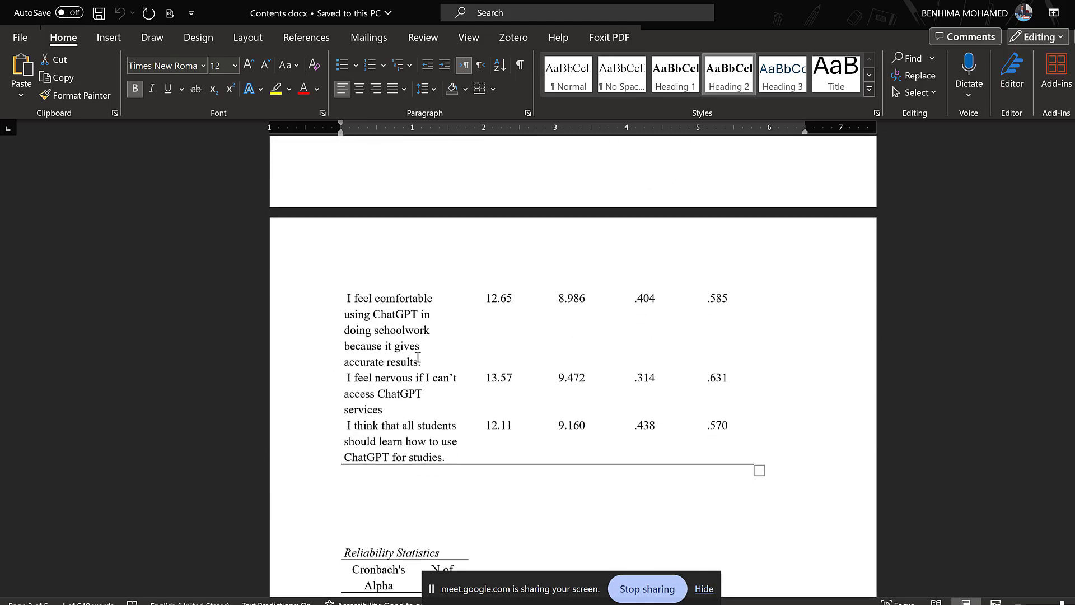
pyautogui.click(360, 371)
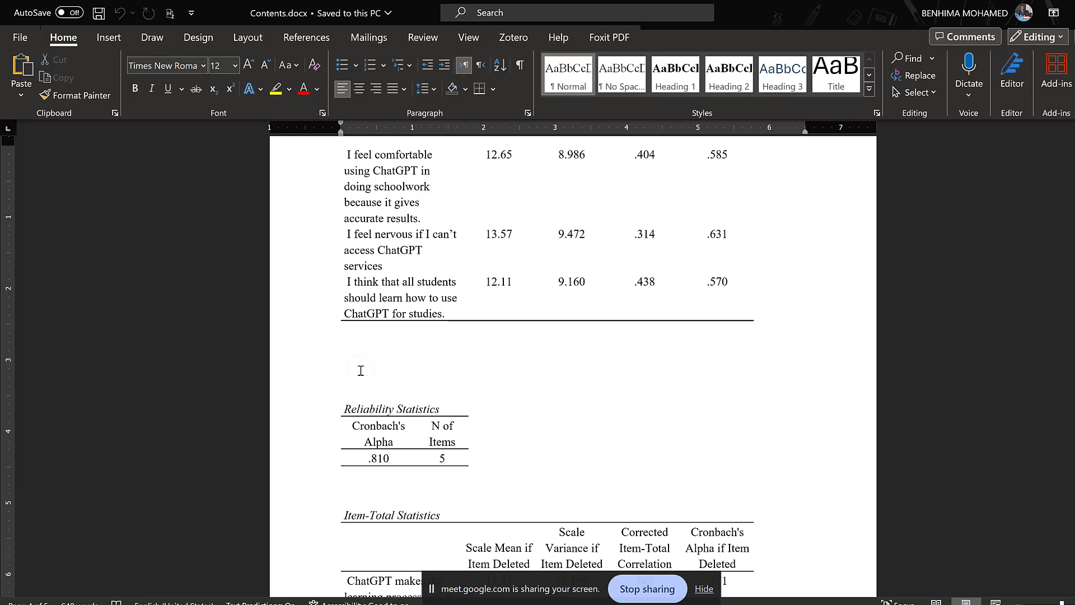
pyautogui.hotkey('ctrl', 'v')
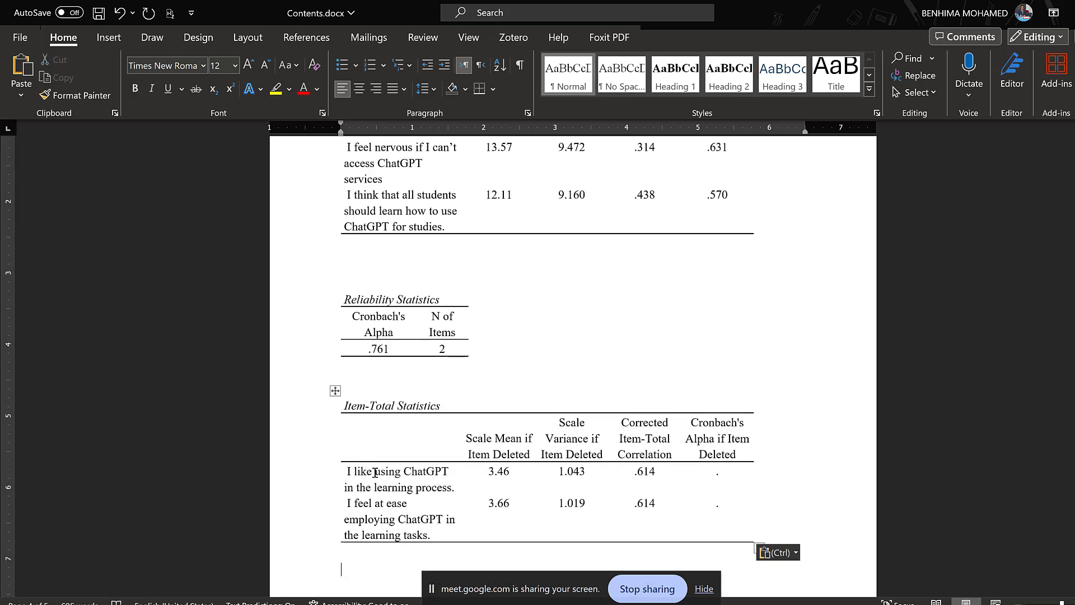
pyautogui.moveTo(363, 473); pyautogui.dragTo(430, 508)
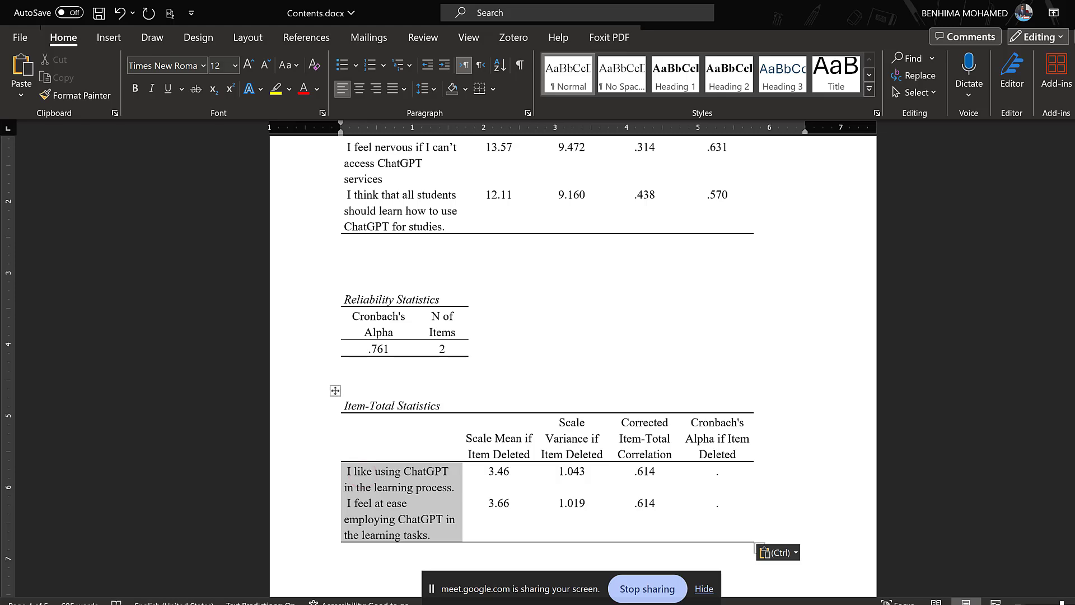
# - Switch to the SPSS data file Coded attitudes towards AI.sav and start computing a variable with the target name Affective
pyautogui.click(559, 604)
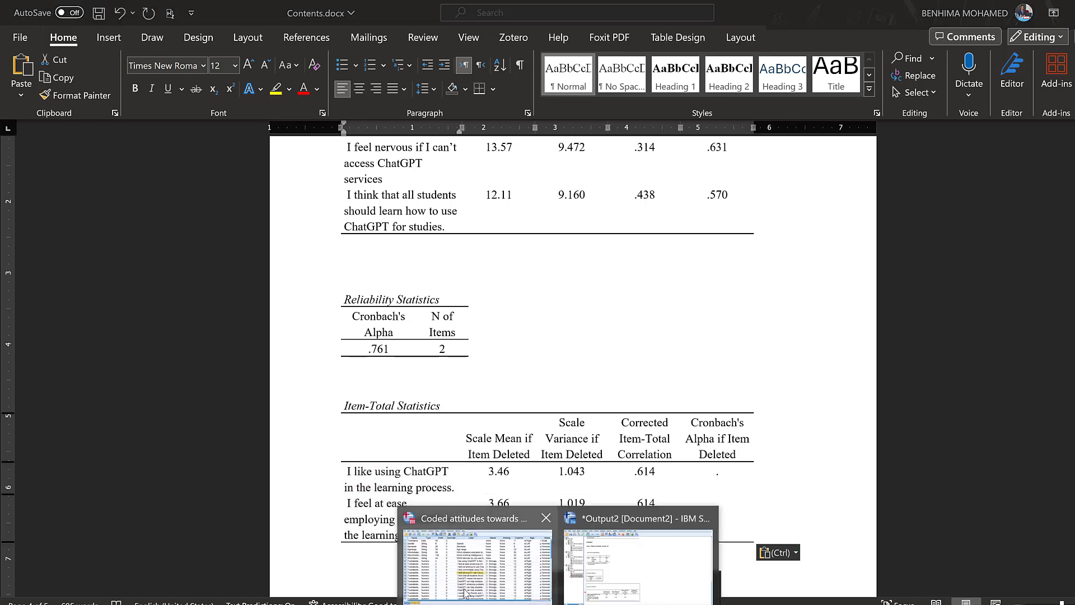
pyautogui.click(464, 587)
pyautogui.click(158, 26)
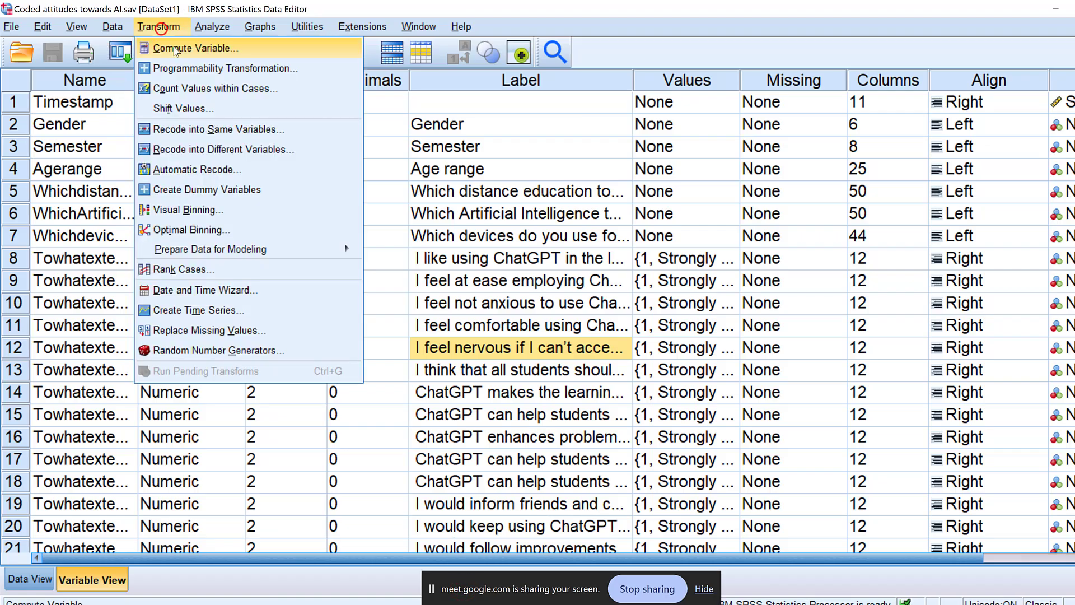
pyautogui.click(173, 47)
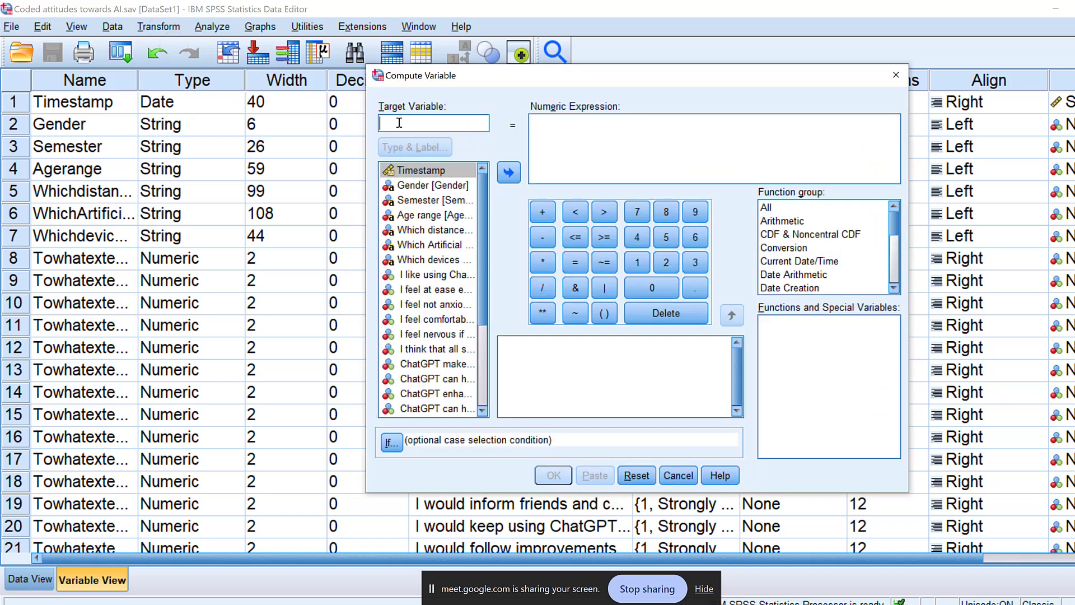
pyautogui.click(398, 122)
pyautogui.write('Affective')
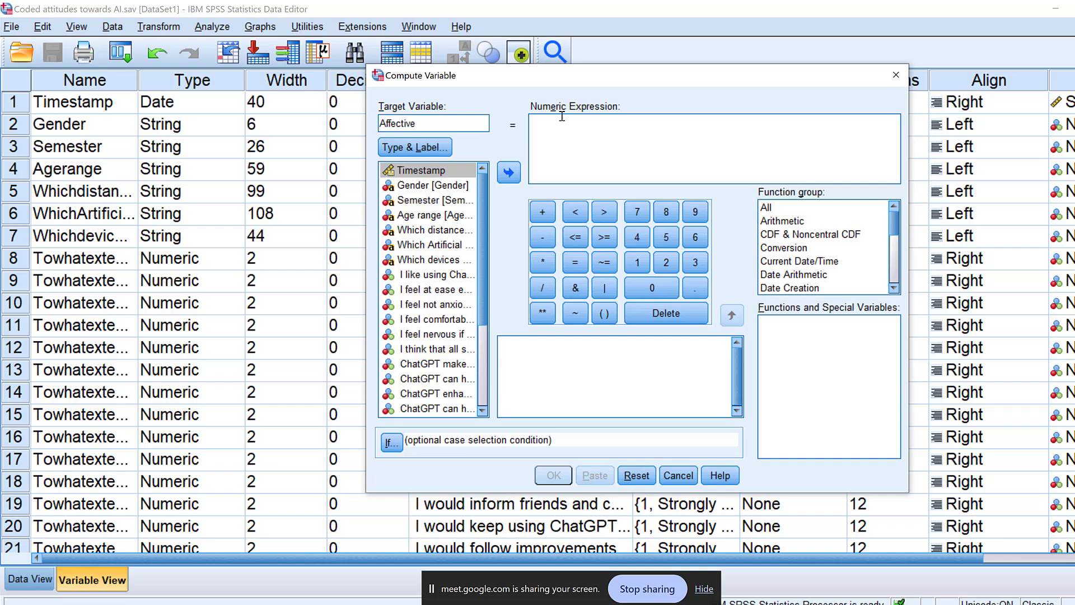
# - Compute Affective as the MEAN of the "I feel at ease employing ChatGPT" and "I like using ChatGPT in the learning process" items
pyautogui.click(549, 120)
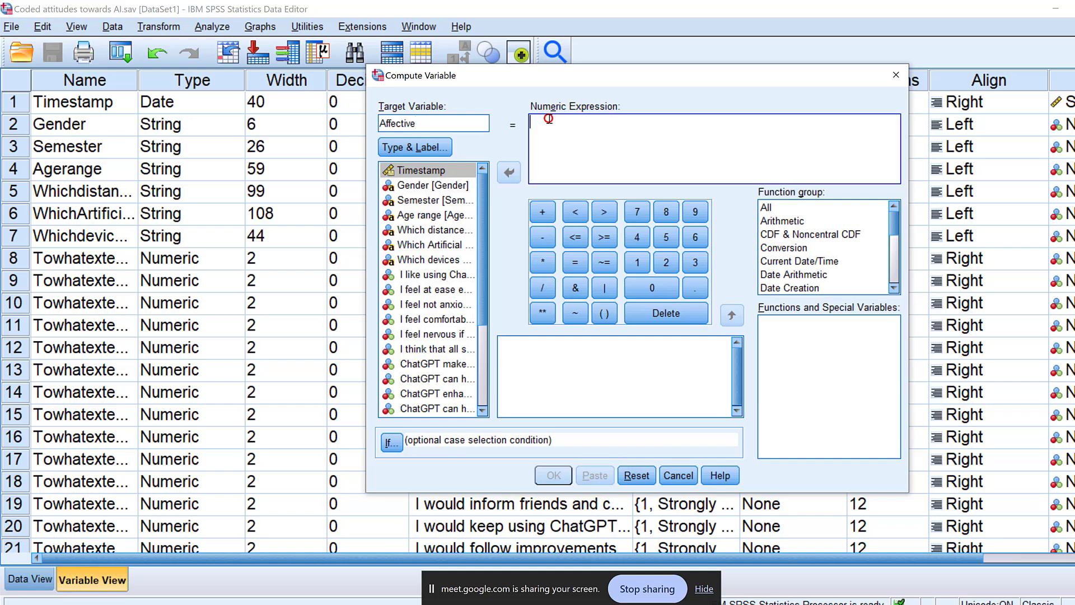
pyautogui.write('MEAN(')
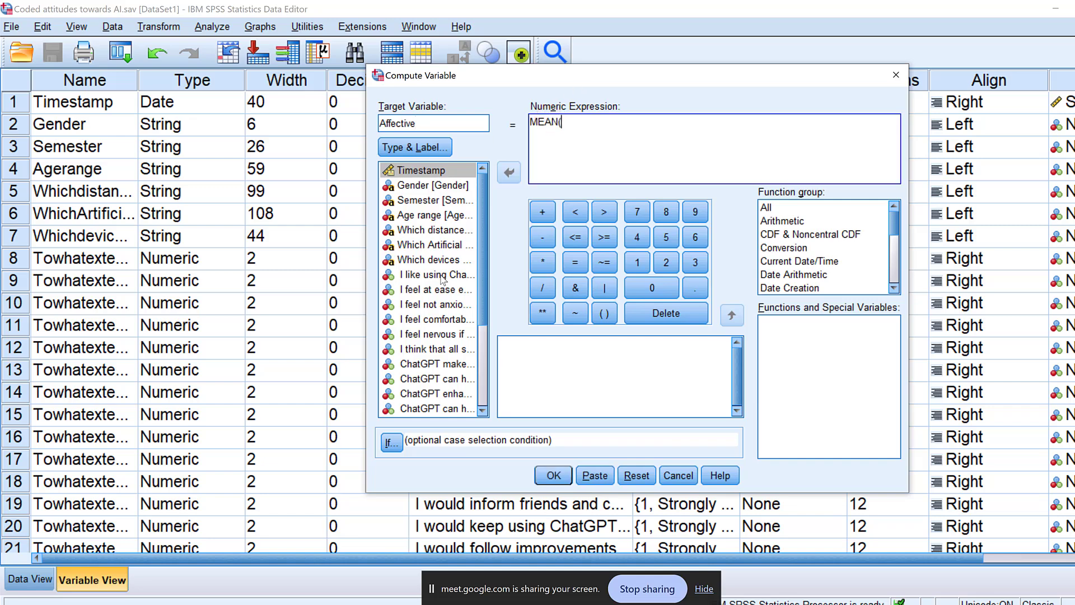
pyautogui.click(418, 290)
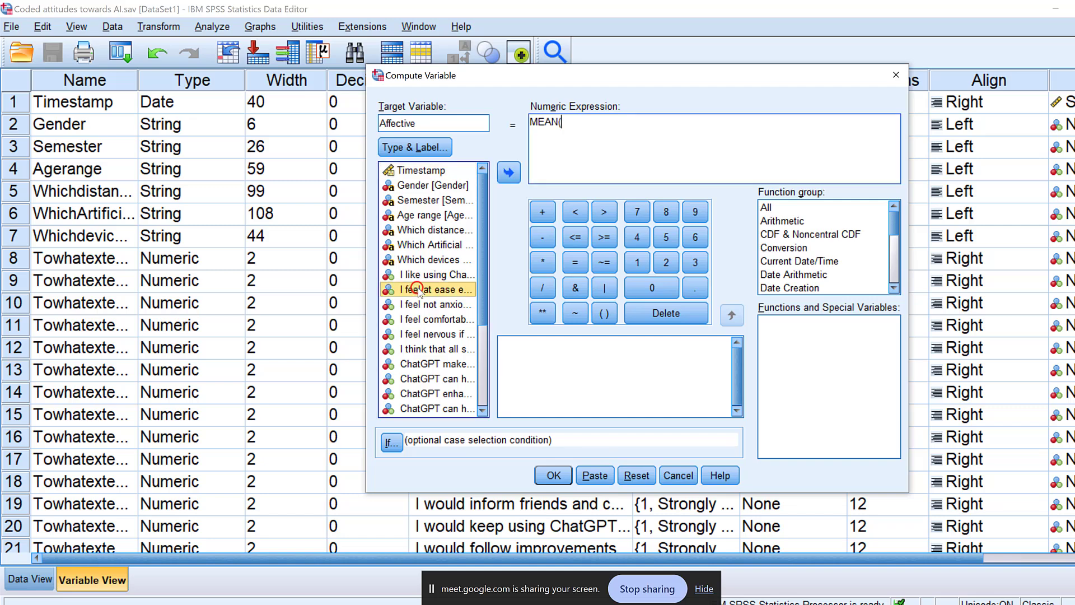
pyautogui.click(508, 174)
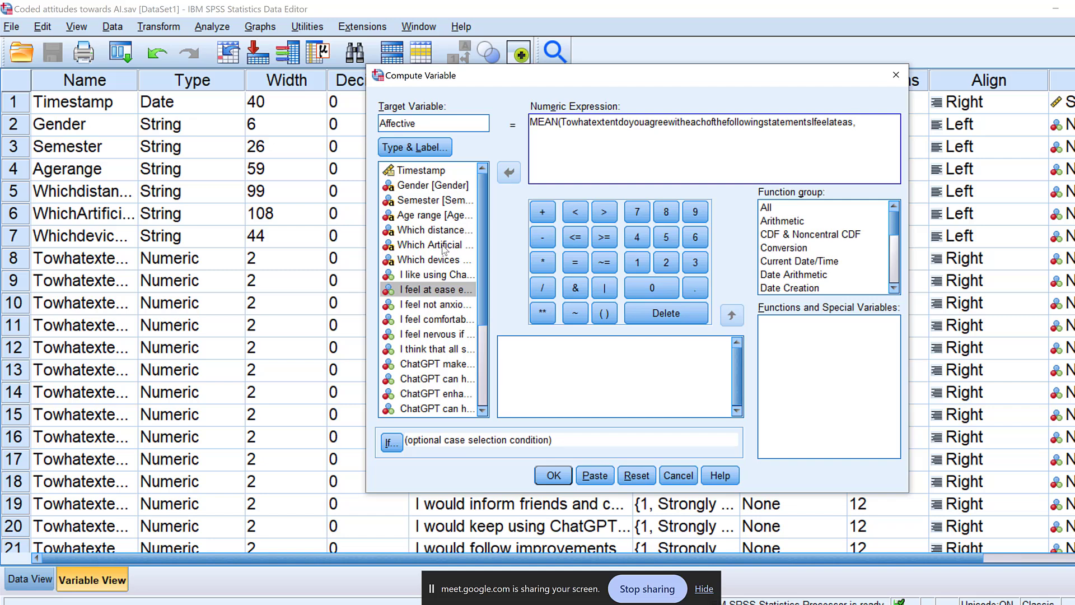
pyautogui.click(424, 275)
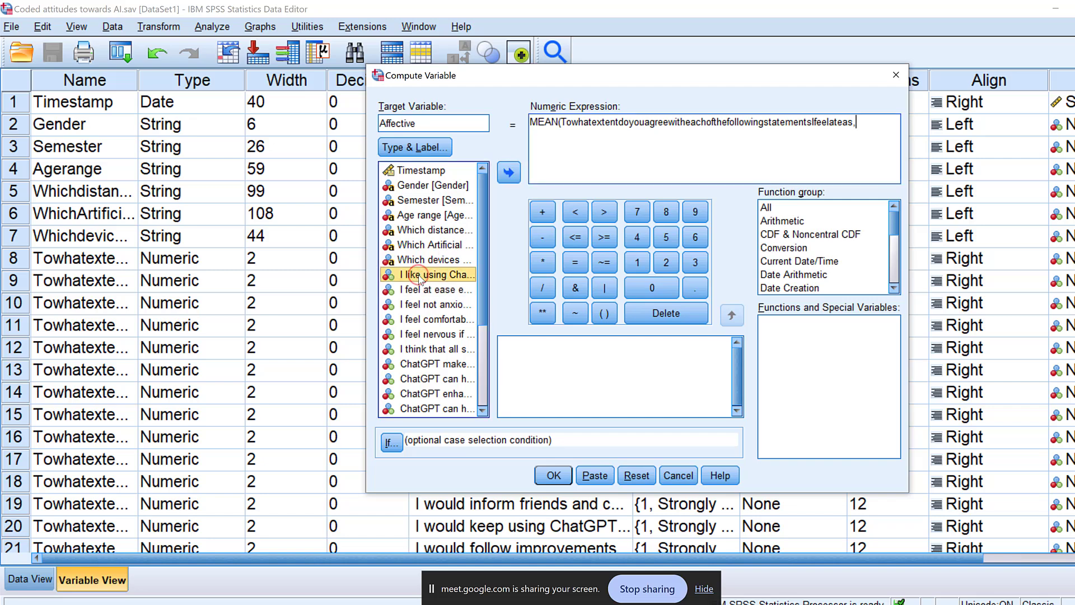
pyautogui.doubleClick(426, 275)
pyautogui.write(')')
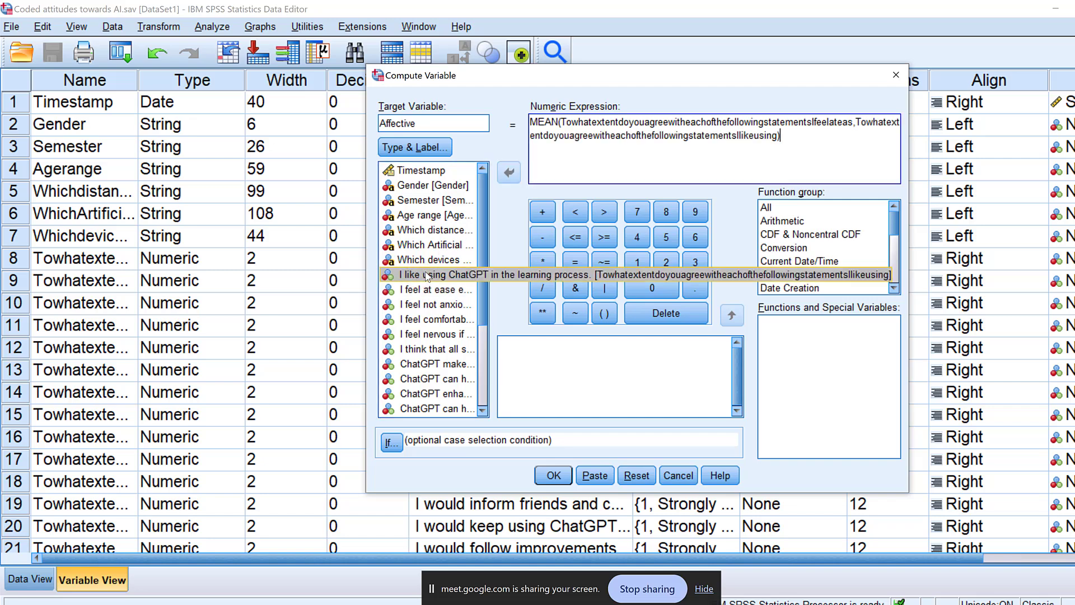
pyautogui.click(552, 477)
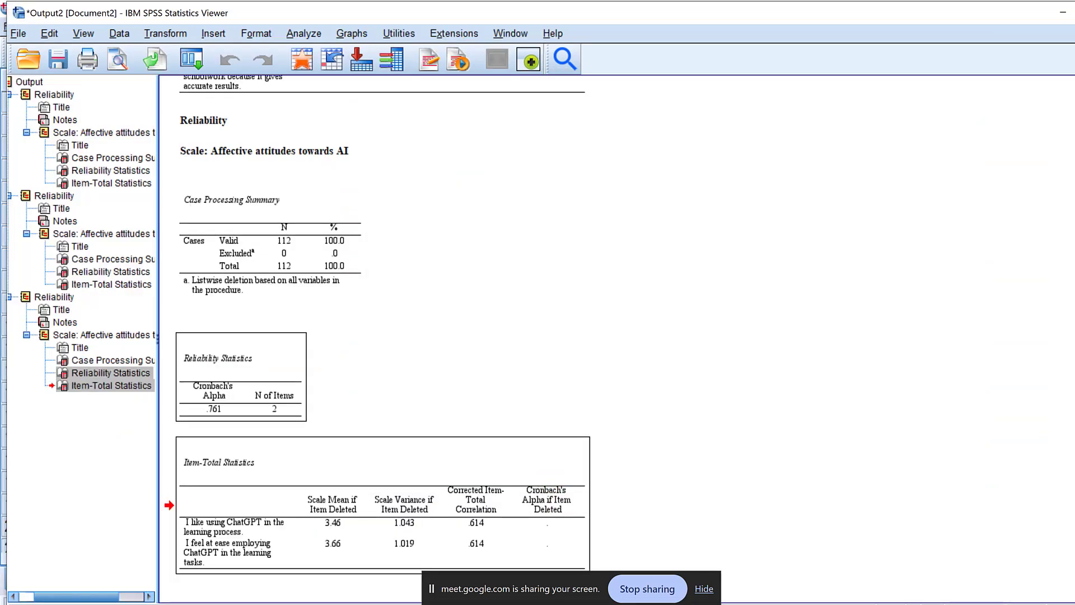
# - Minimize the output viewer and the Word document and return to the SPSS data file Coded attitudes towards AI.sav
pyautogui.click(1062, 12)
pyautogui.click(1056, 9)
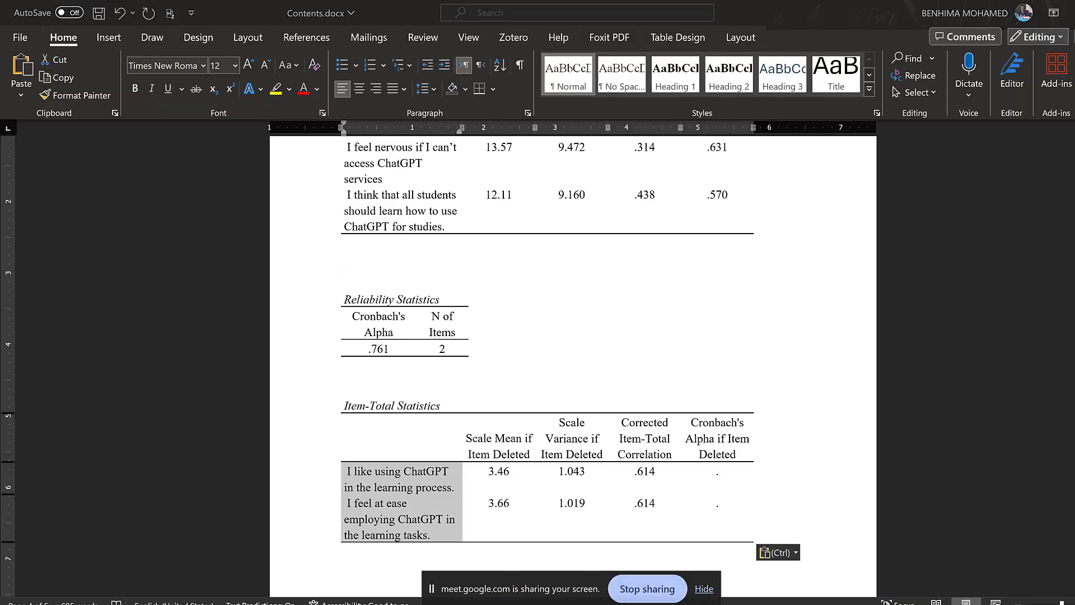
pyautogui.moveTo(492, 597)
pyautogui.click(495, 577)
pyautogui.click(118, 54)
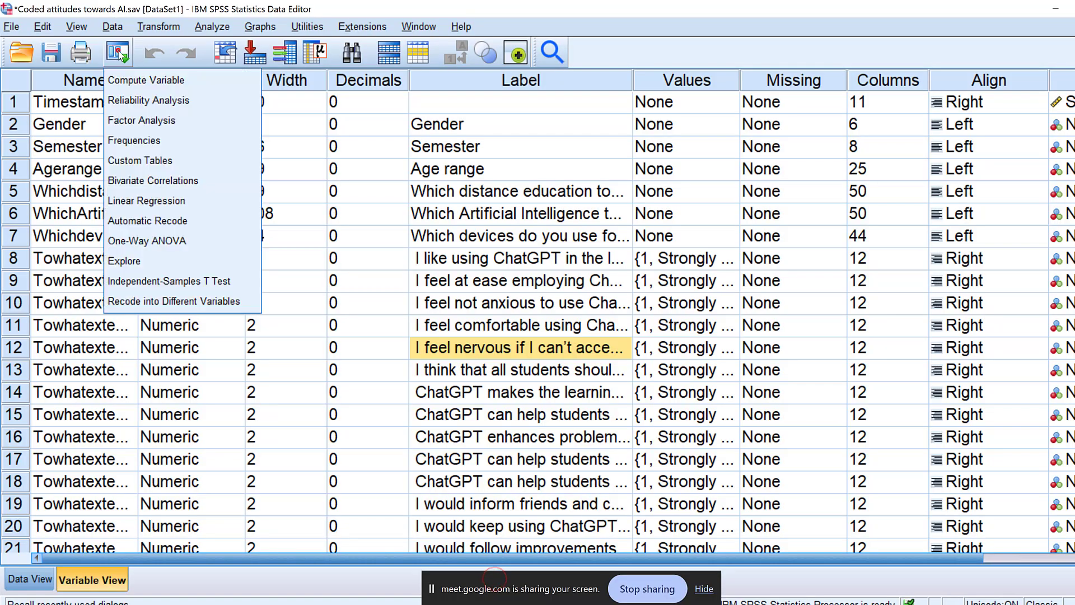
pyautogui.click(140, 80)
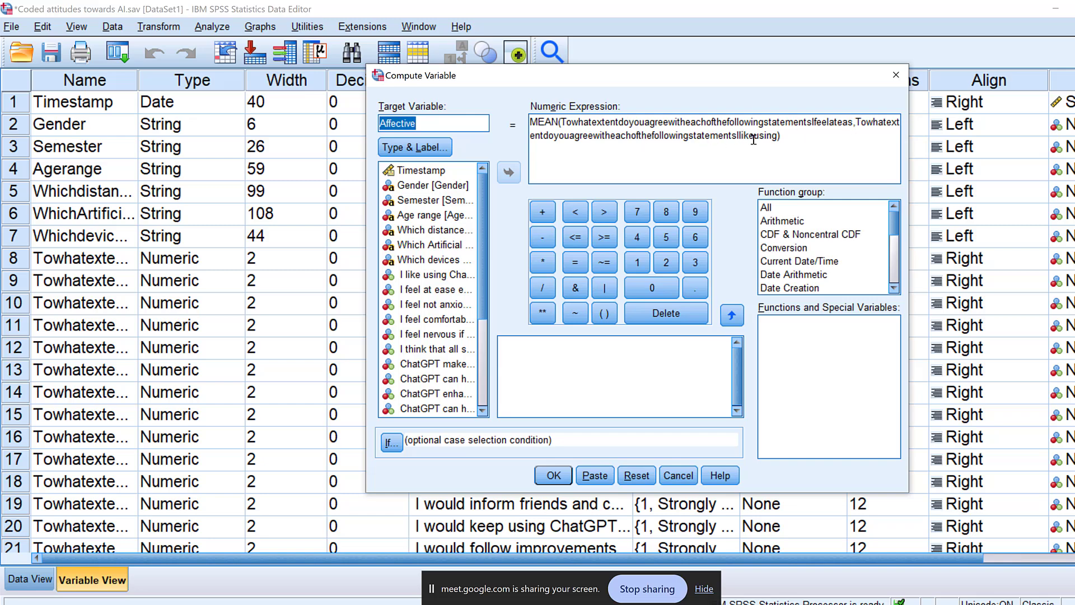
pyautogui.click(896, 74)
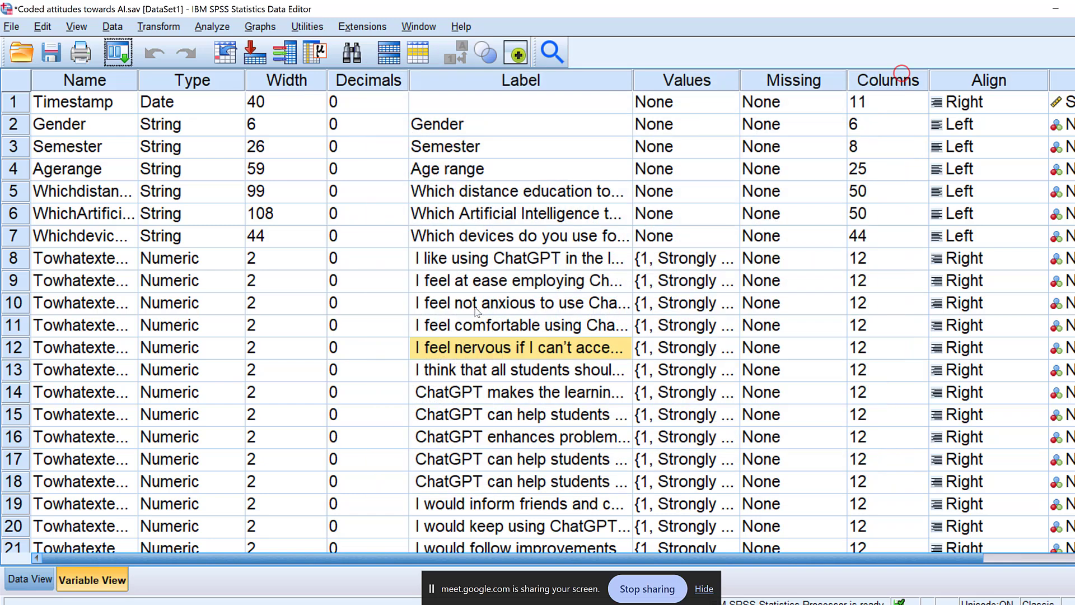
# - Label the Affective variable "Affective attitudes" and save the data file
pyautogui.scroll(-3, 471, 316)
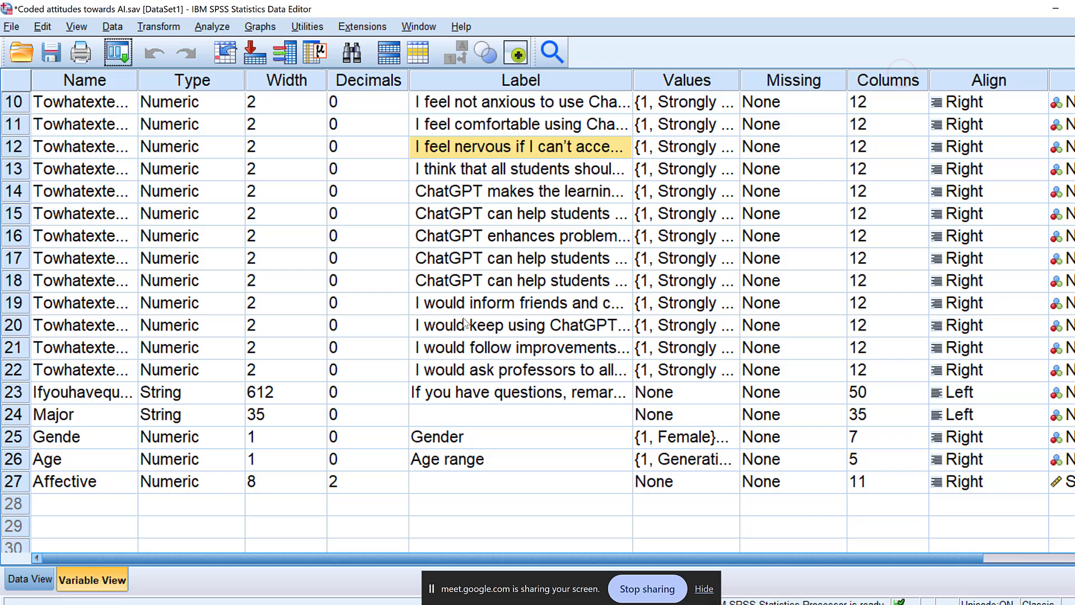
pyautogui.click(62, 490)
pyautogui.doubleClick(68, 482)
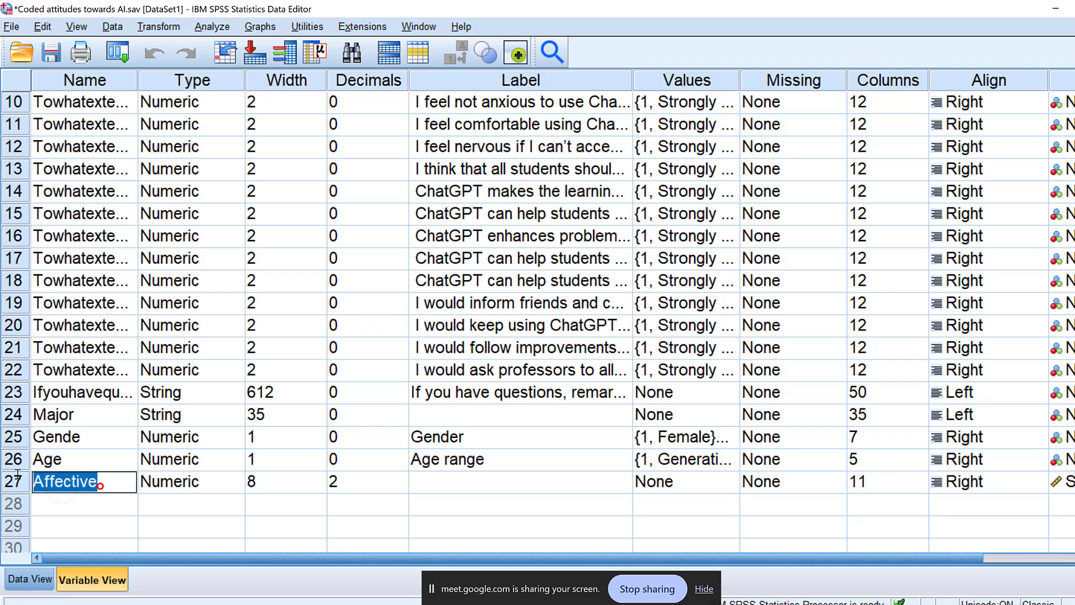
pyautogui.rightClick(68, 479)
pyautogui.click(84, 551)
pyautogui.click(429, 486)
pyautogui.click(427, 485)
pyautogui.hotkey('ctrl', 'v')
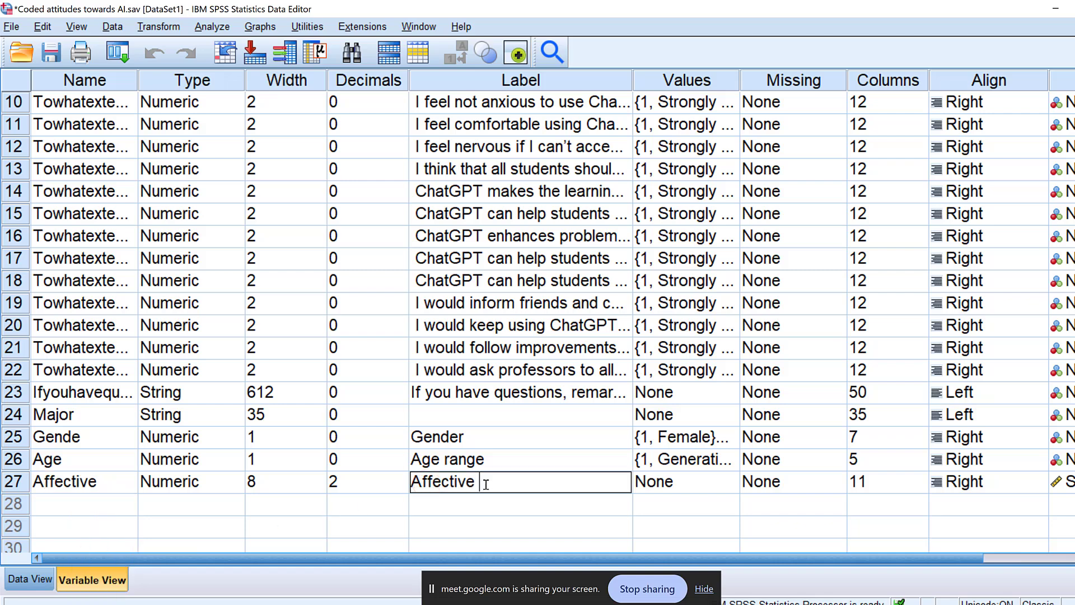
pyautogui.write('attitudes')
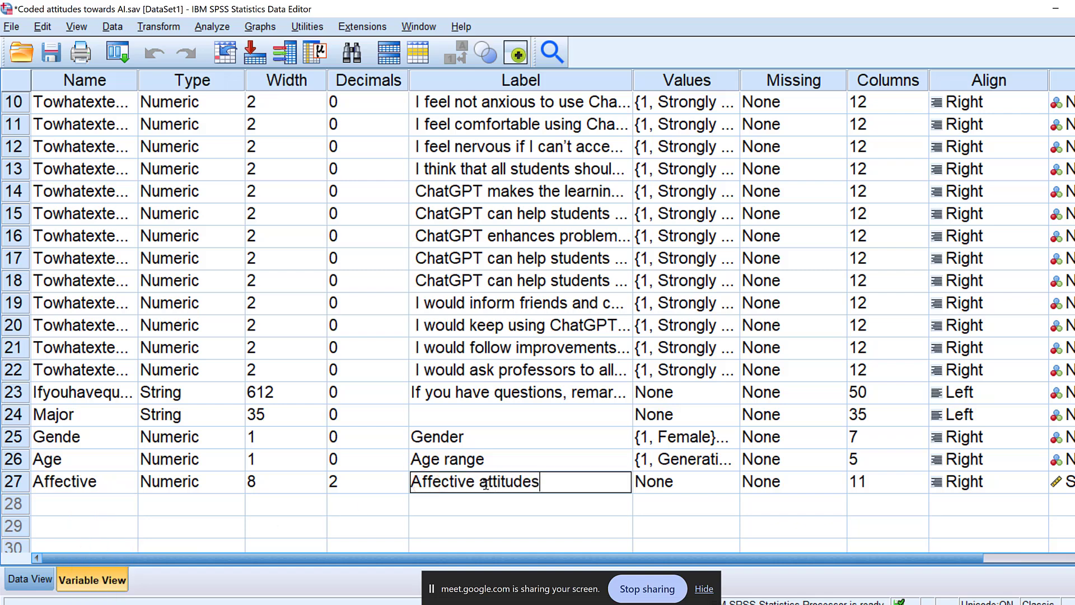
pyautogui.click(434, 525)
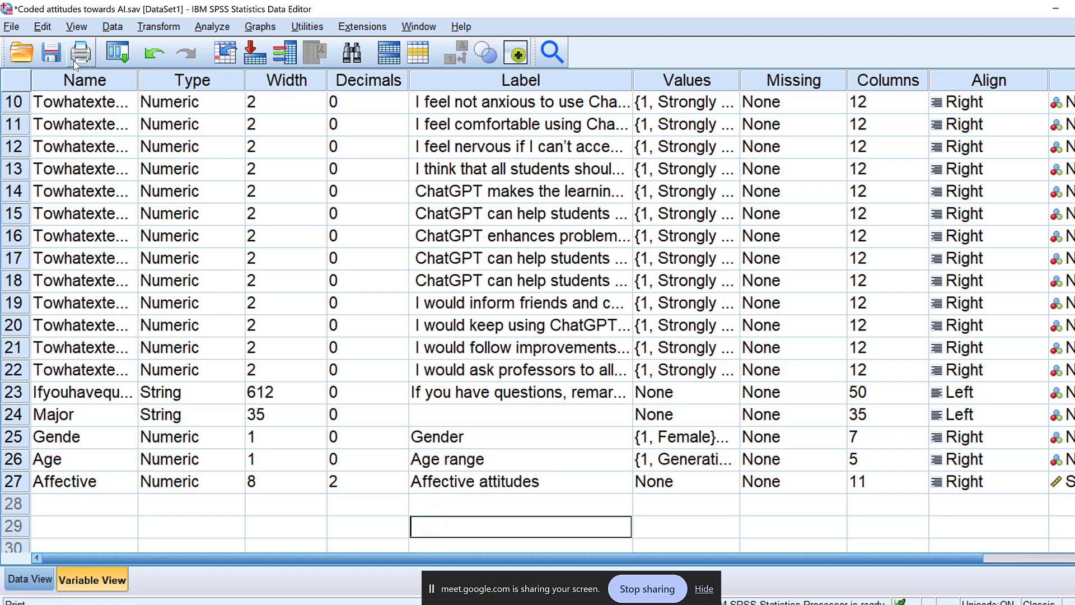
pyautogui.click(58, 56)
pyautogui.scroll(-2, 448, 456)
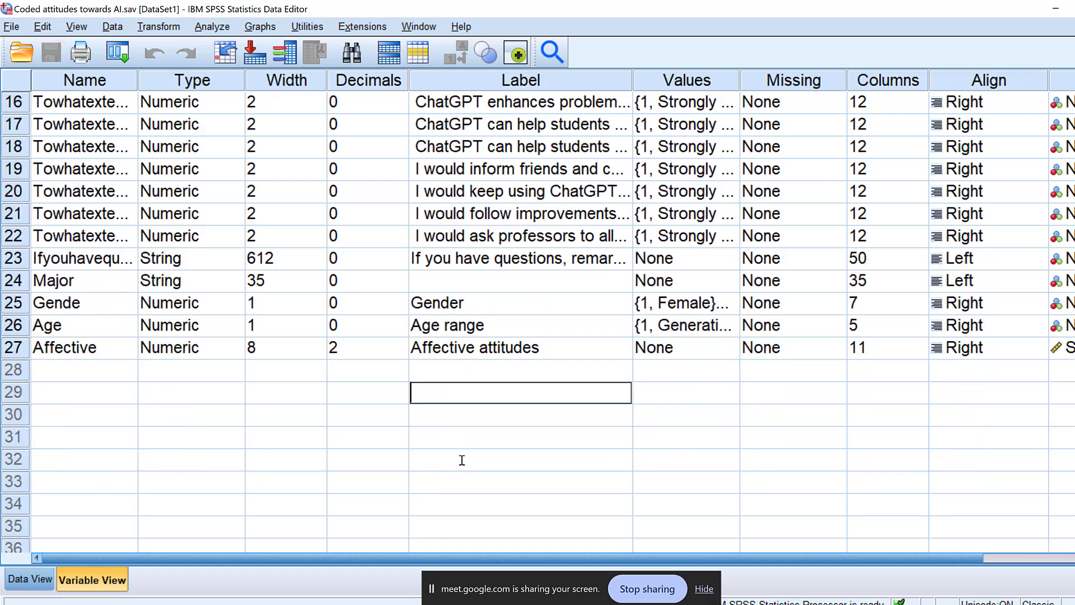
pyautogui.scroll(2, 441, 339)
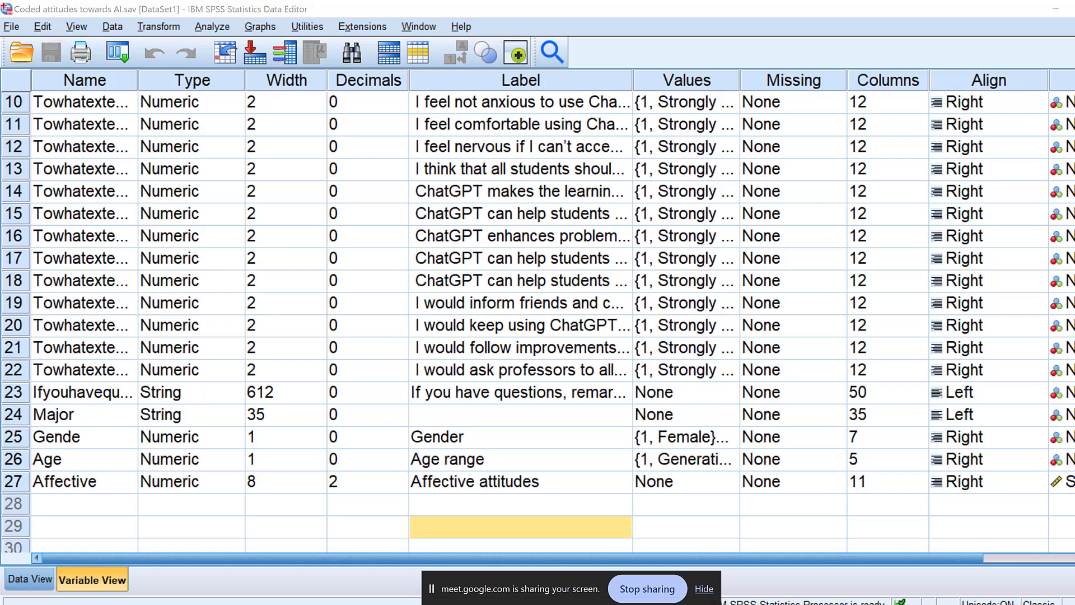
# - Switch to the questionnaire in Google Forms, copy the word "Cognitive" from the section 3 title and view that section's statements
pyautogui.click(650, 560)
pyautogui.scroll(-5, 423, 239)
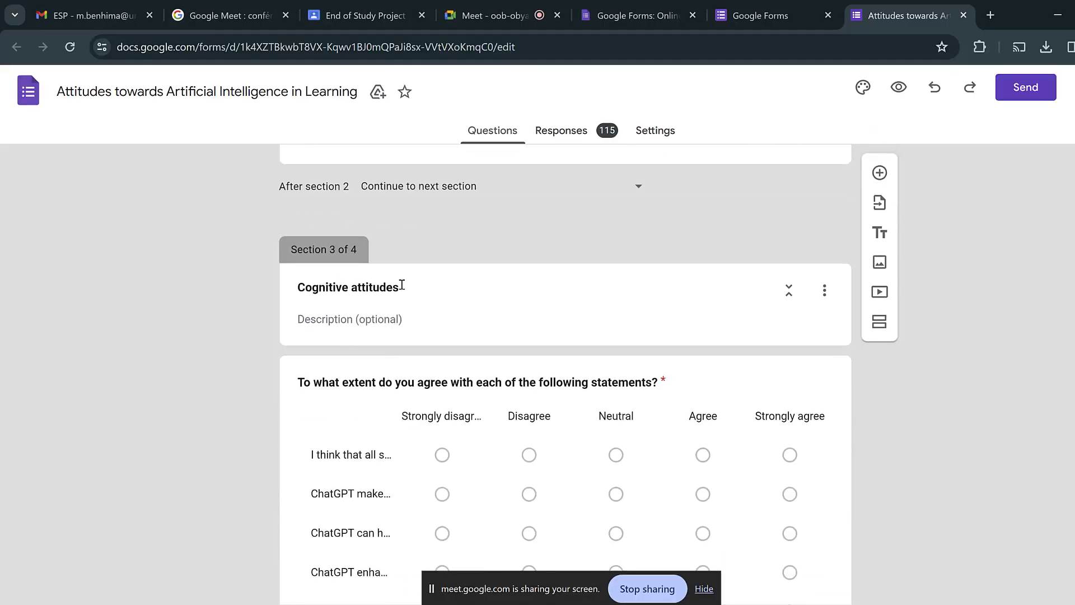
pyautogui.click(402, 286)
pyautogui.doubleClick(340, 287)
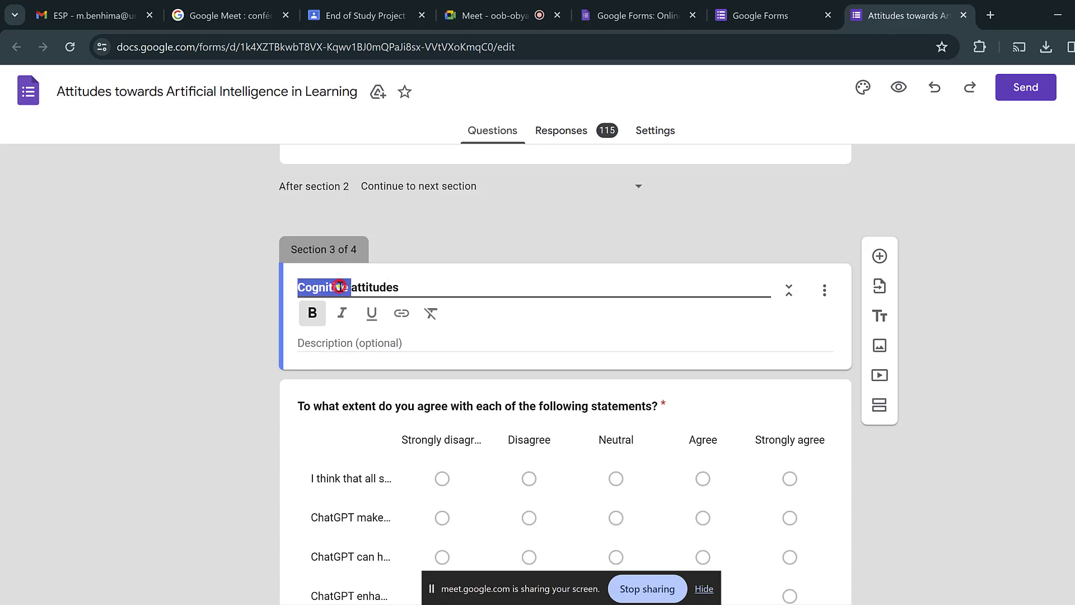
pyautogui.rightClick(340, 286)
pyautogui.click(364, 358)
pyautogui.scroll(-4, 361, 347)
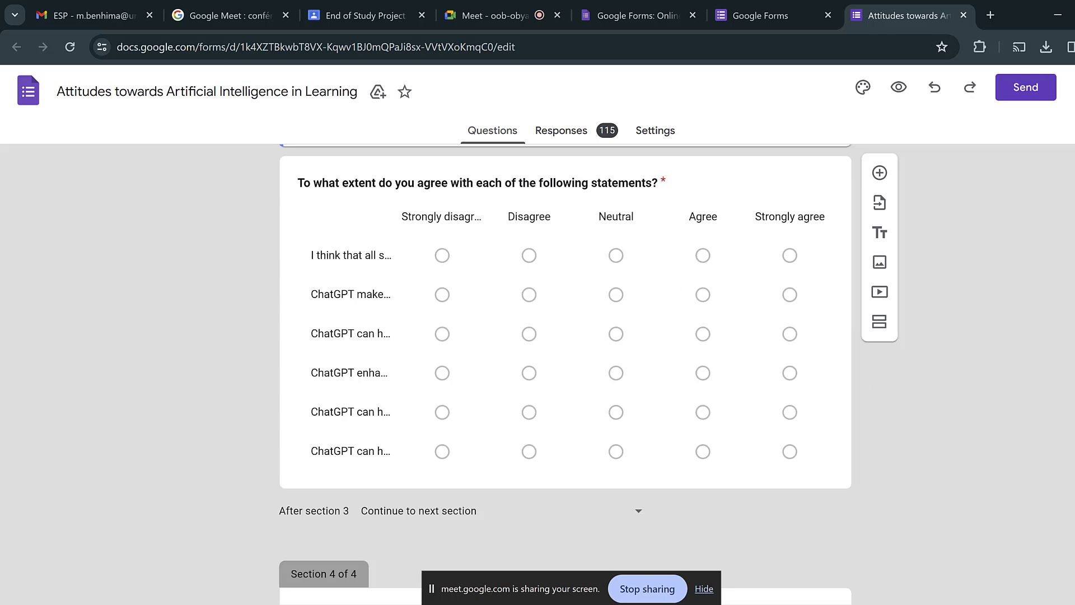
# - Switch back to the SPSS data file and start computing a variable with target name Cognitive, clearing the old items after MEAN in the expression
pyautogui.click(476, 552)
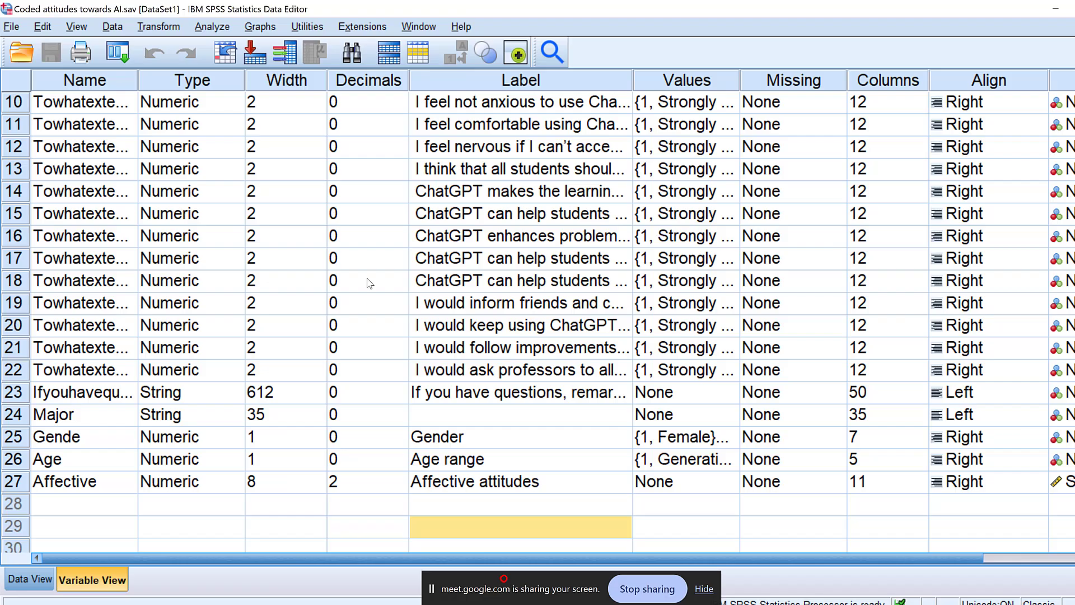
pyautogui.click(122, 56)
pyautogui.click(135, 79)
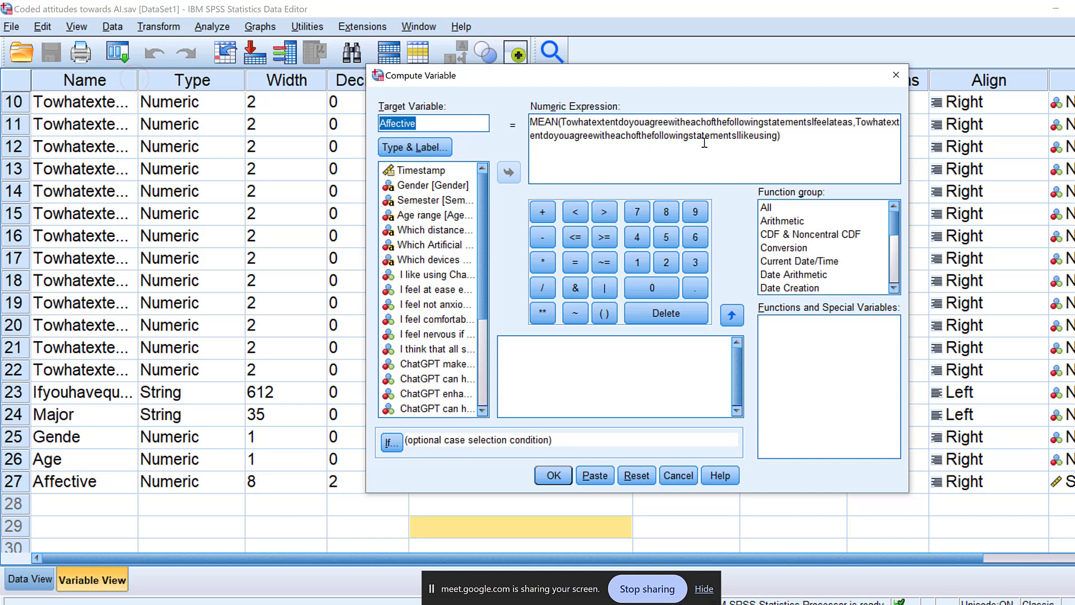
pyautogui.write('Cognitive')
pyautogui.moveTo(802, 135); pyautogui.dragTo(563, 123)
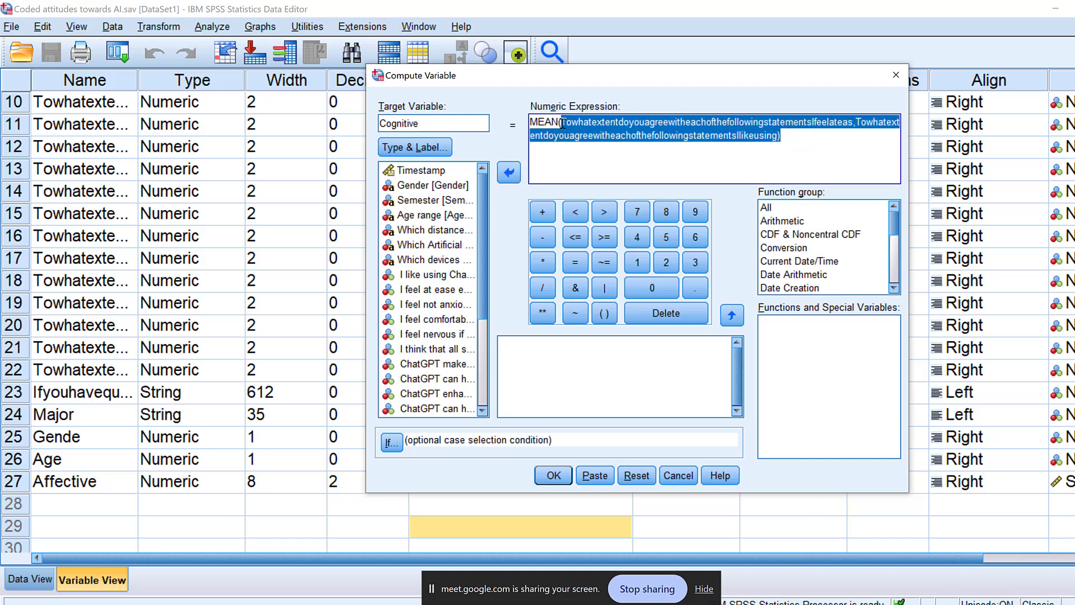
pyautogui.press('Delete')
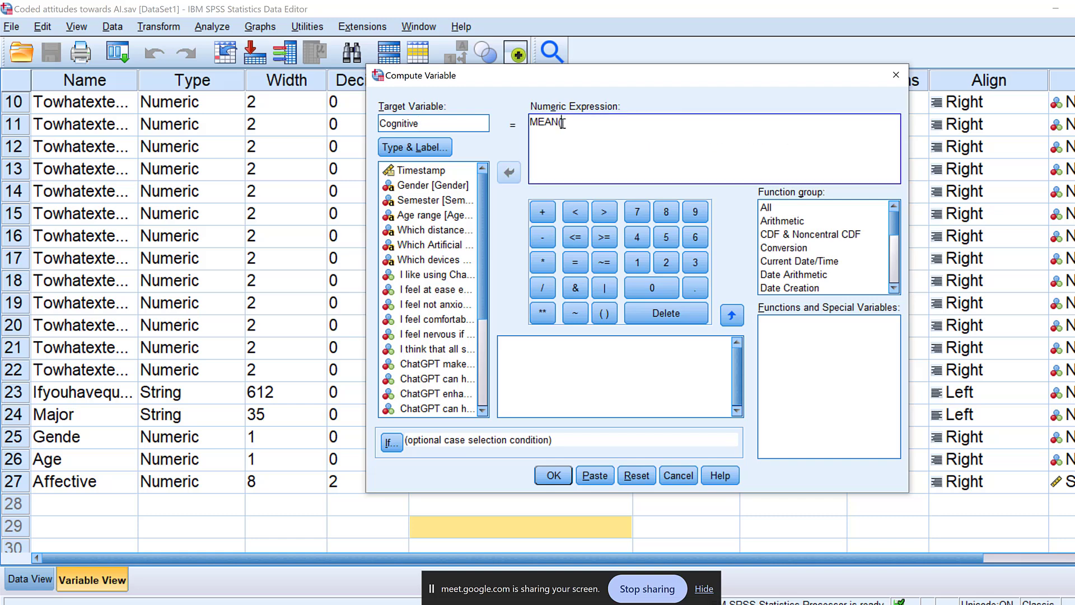
# - Complete the MEAN expression with the six cognitive items, from "I think that all students" through the last "ChatGPT can help students" item, separated by commas
pyautogui.click(414, 347)
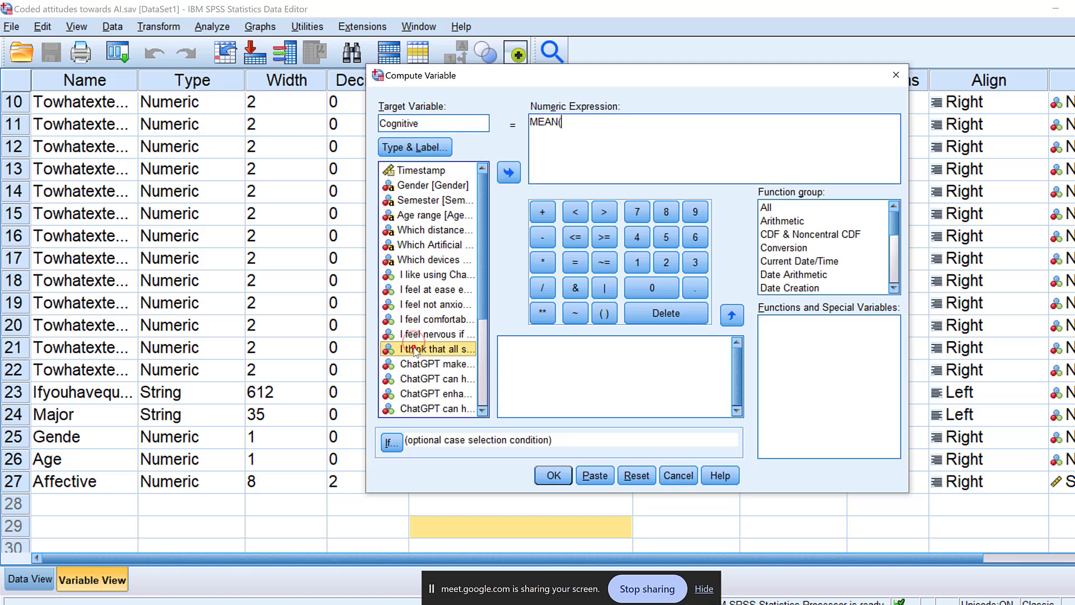
pyautogui.doubleClick(415, 348)
pyautogui.write(',')
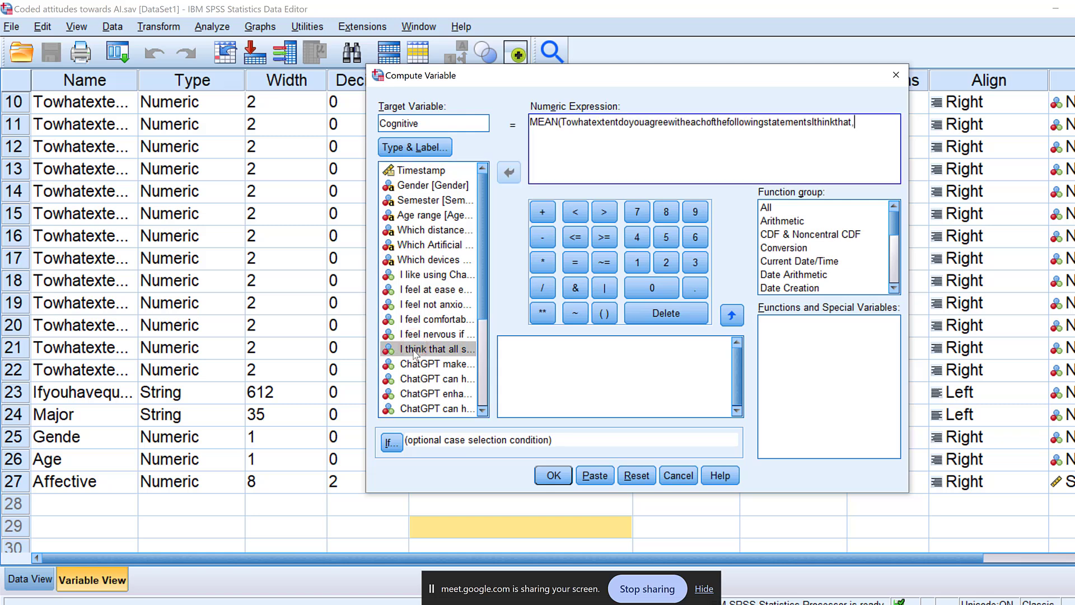
pyautogui.doubleClick(417, 363)
pyautogui.write(',')
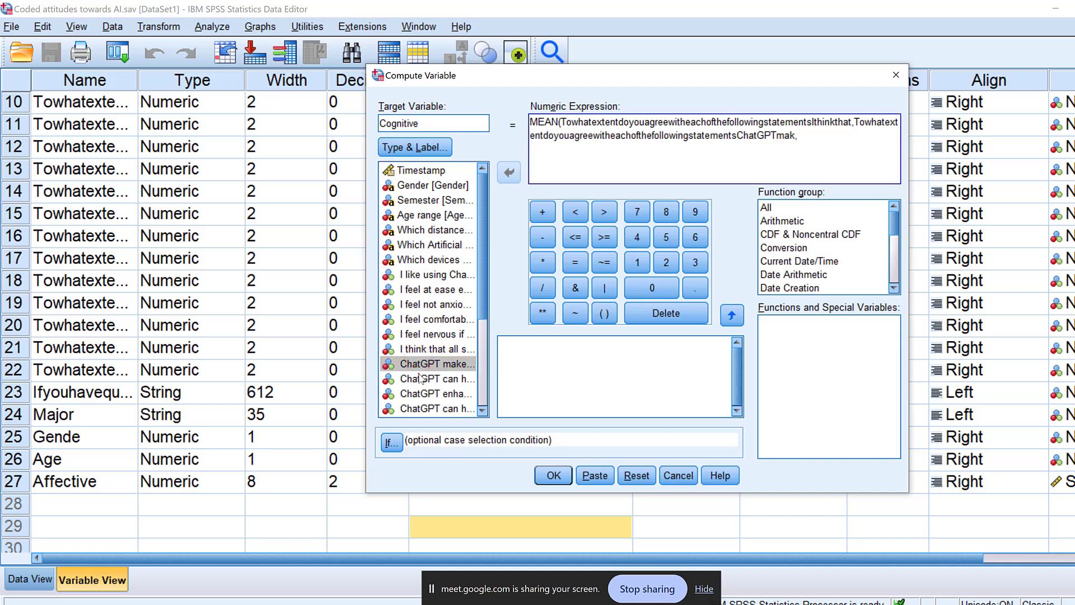
pyautogui.doubleClick(421, 378)
pyautogui.write(',')
pyautogui.doubleClick(419, 393)
pyautogui.write(',')
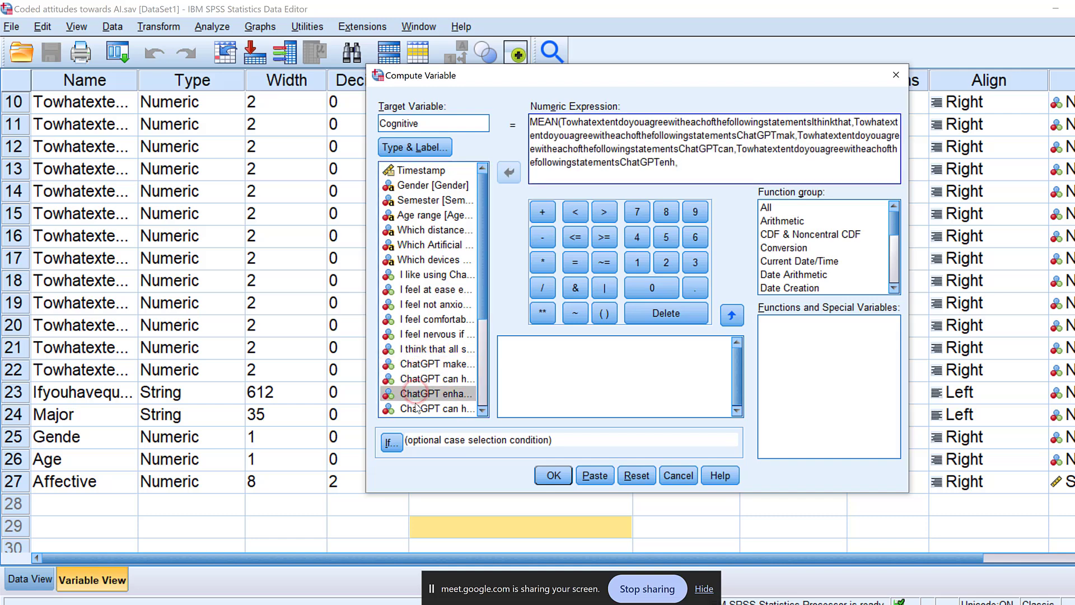
pyautogui.doubleClick(418, 407)
pyautogui.write(',')
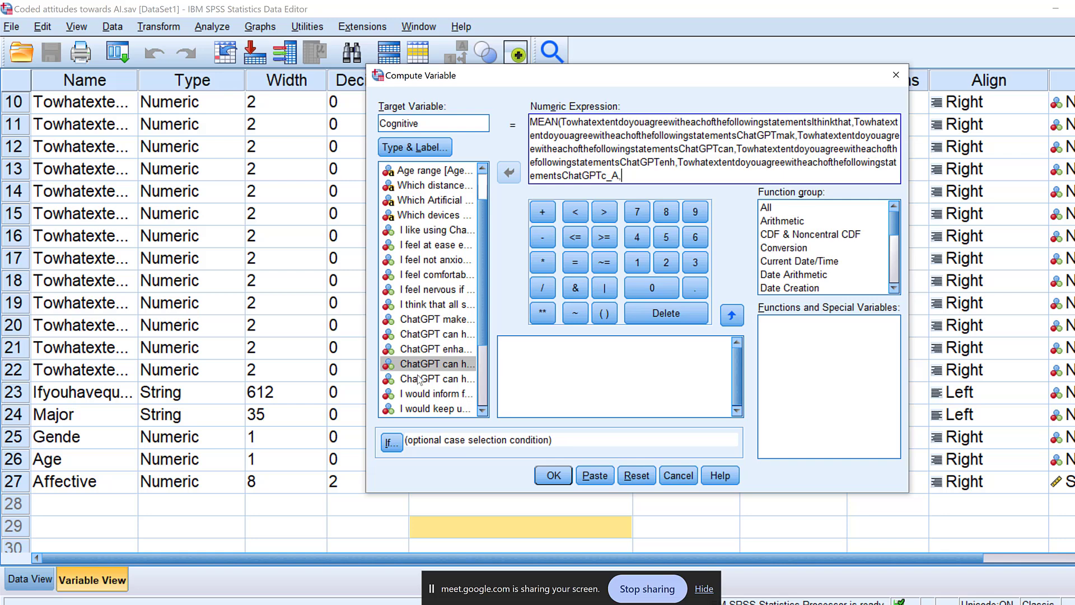
pyautogui.doubleClick(419, 379)
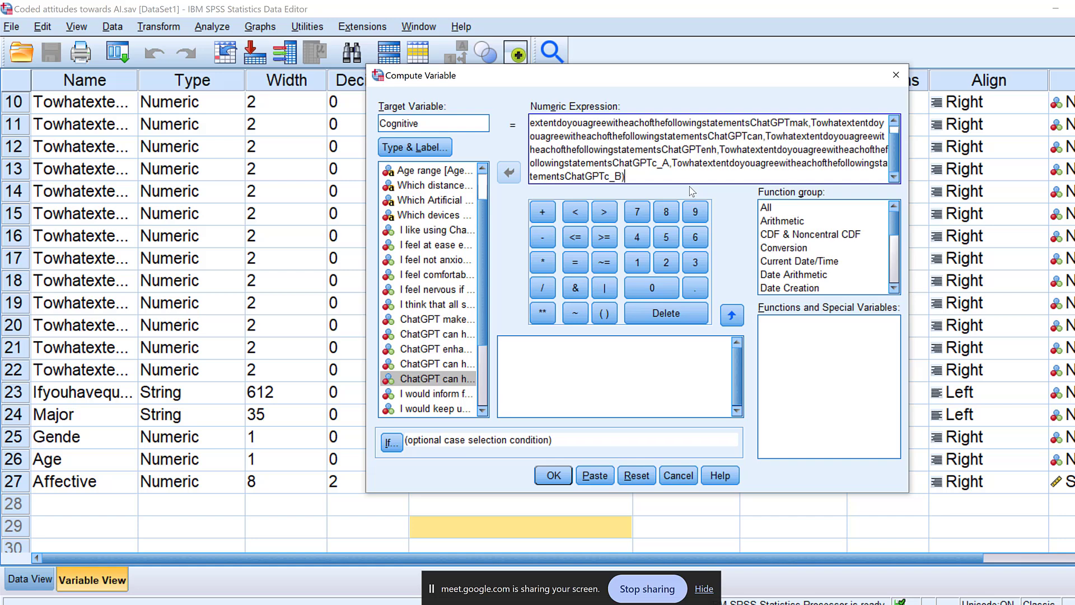
# - Widen the Compute Variable dialog and compare the chosen items with the section 3 statements in Google Forms
pyautogui.click(363, 326)
pyautogui.moveTo(205, 318); pyautogui.dragTo(200, 317)
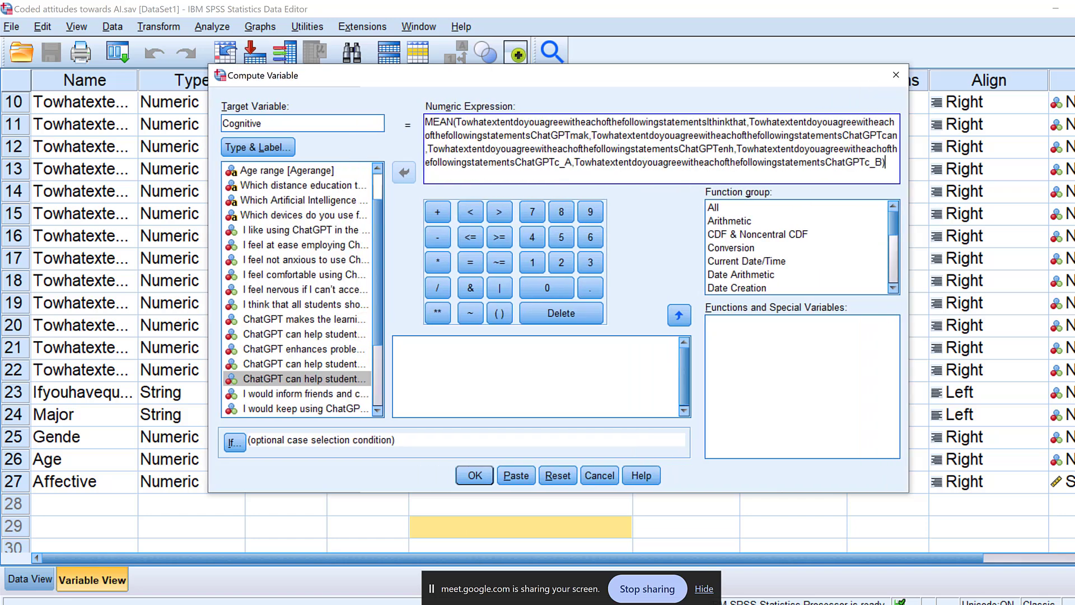
pyautogui.moveTo(728, 601)
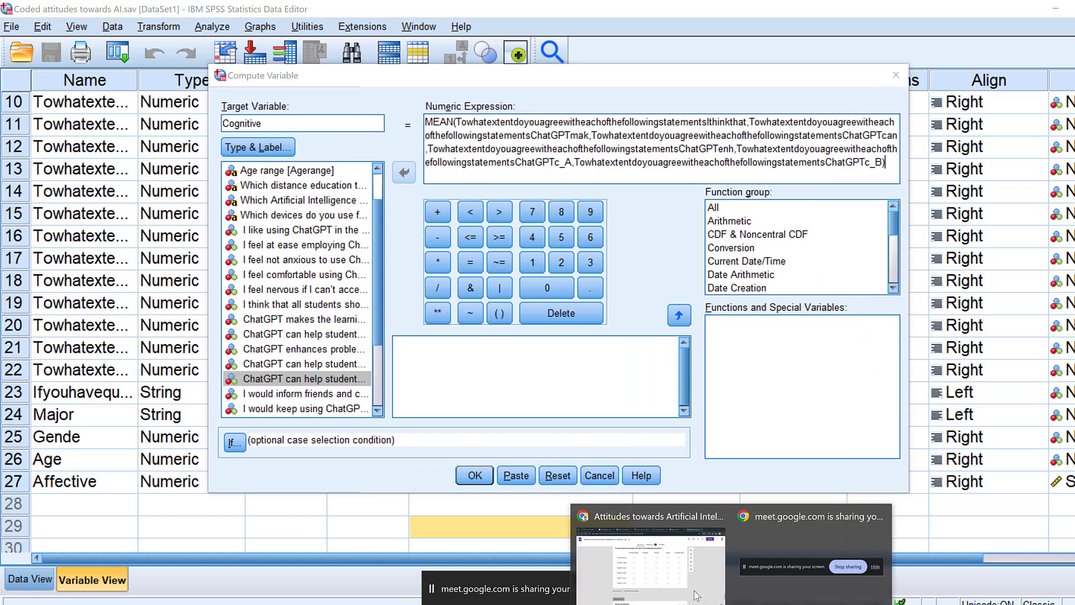
pyautogui.click(680, 583)
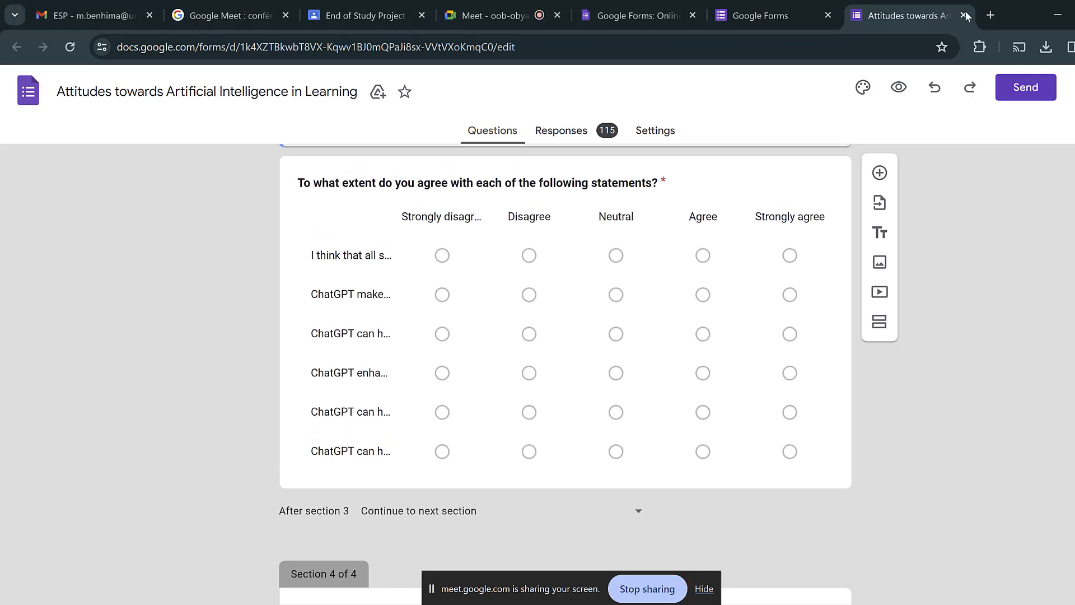
pyautogui.click(1058, 15)
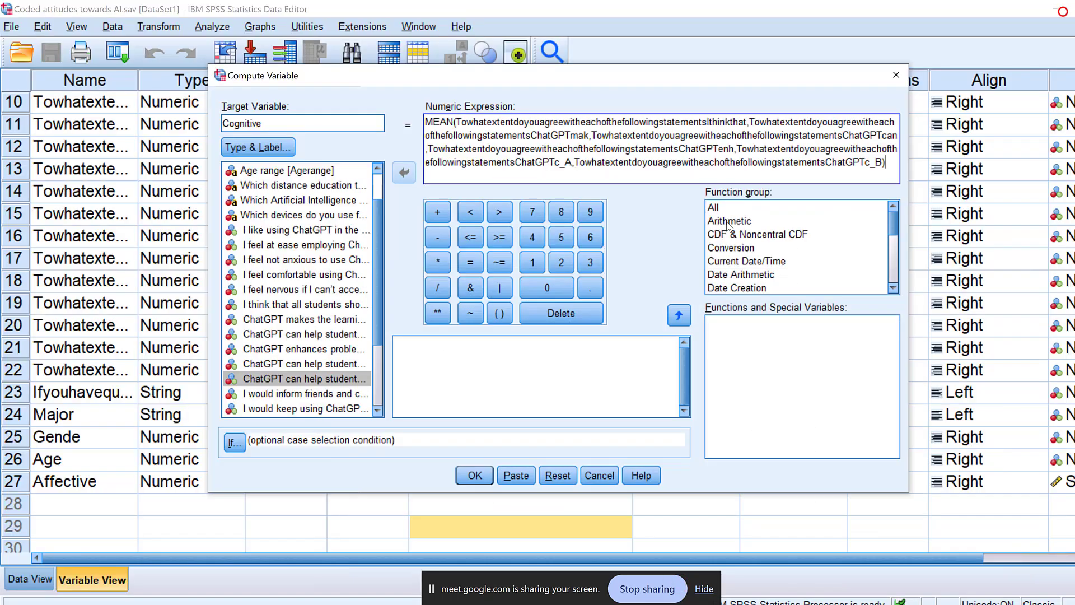
# - Run the Cognitive computation, return to the data file and label the new Cognitive variable "Cognitive attitudes"
pyautogui.click(483, 478)
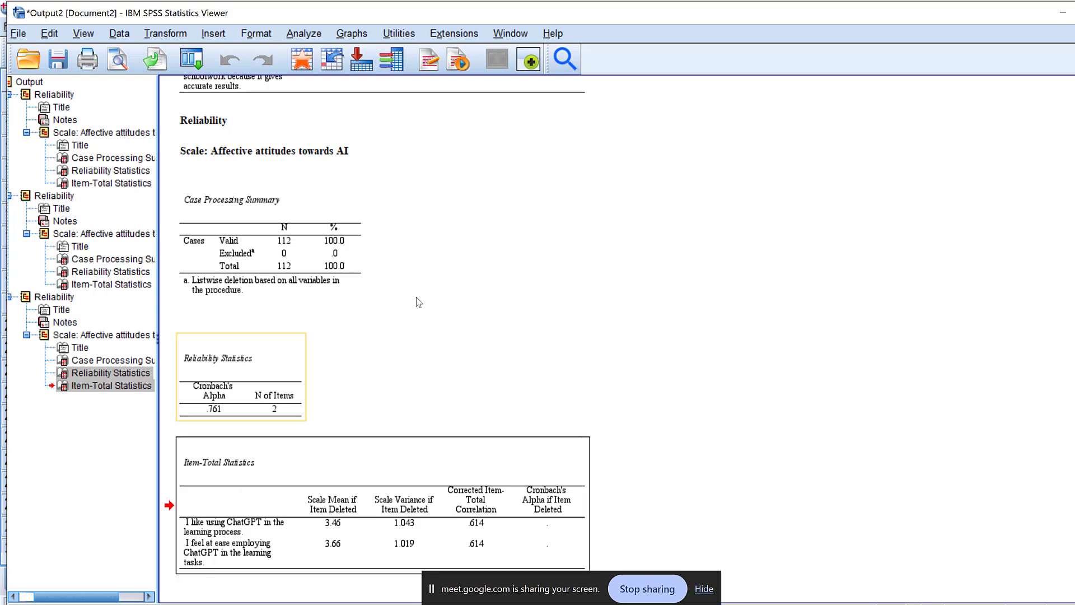
pyautogui.click(1063, 12)
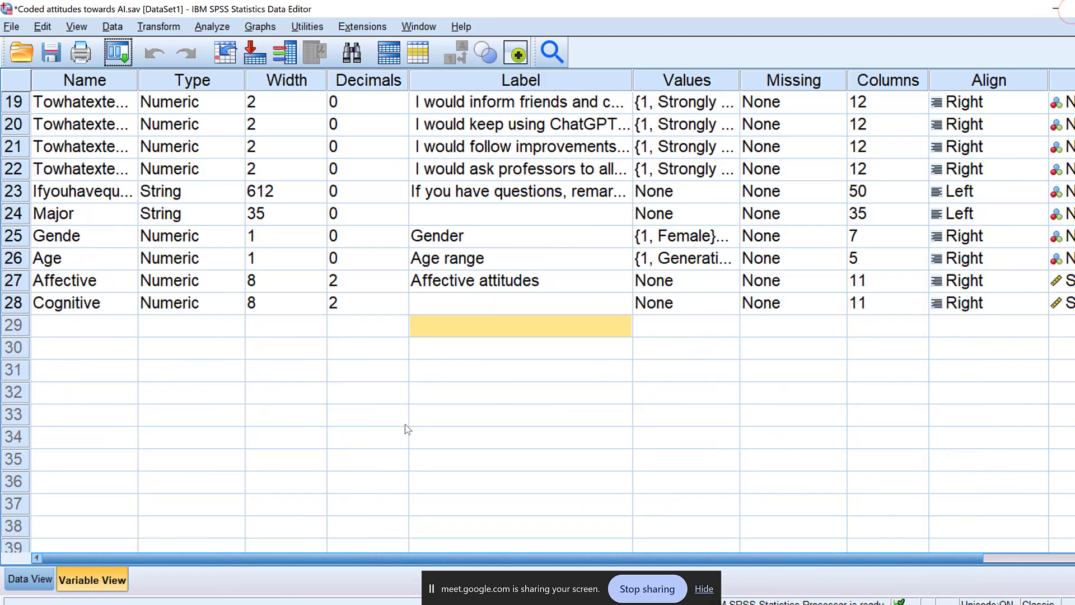
pyautogui.rightClick(81, 305)
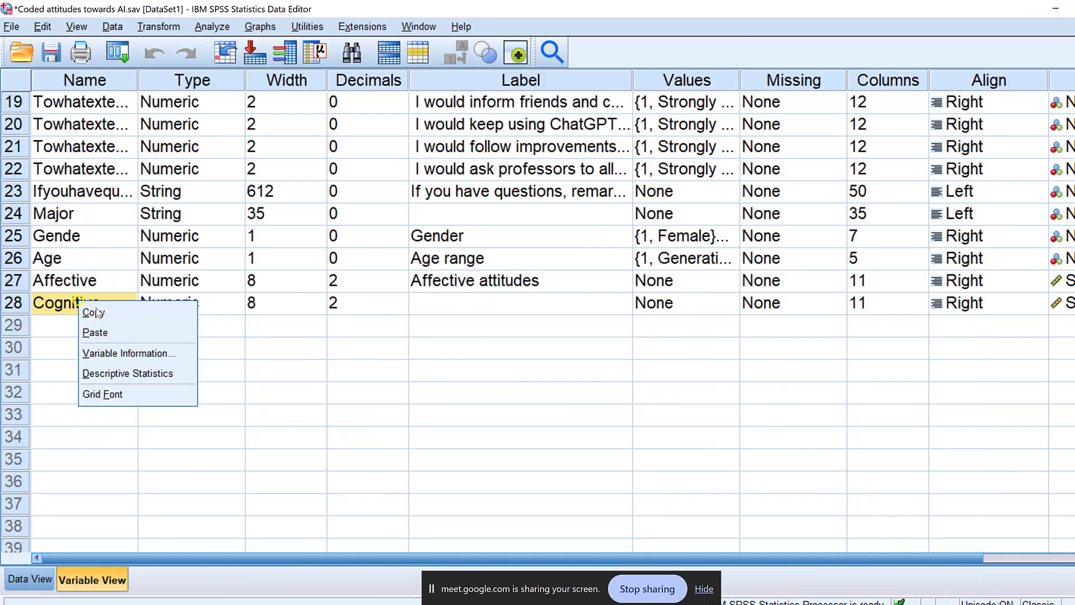
pyautogui.click(353, 312)
pyautogui.doubleClick(428, 297)
pyautogui.write('Cognitive')
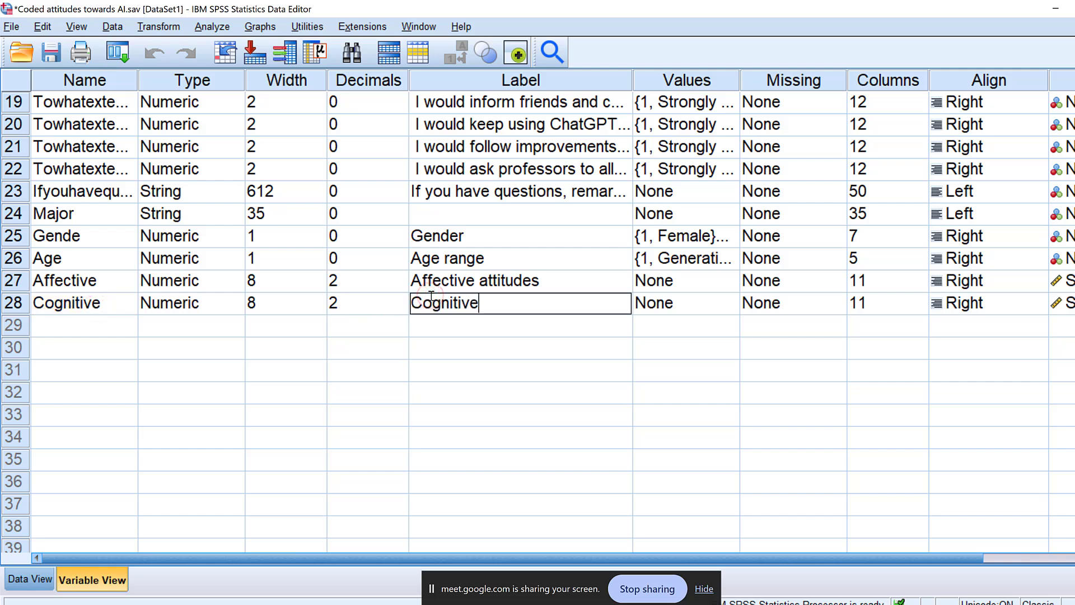
pyautogui.write('attitudes')
pyautogui.click(442, 348)
# - Review the questionnaire item variables and view the statements of the Behavioral attitudes section in Google Forms
pyautogui.scroll(2, 442, 348)
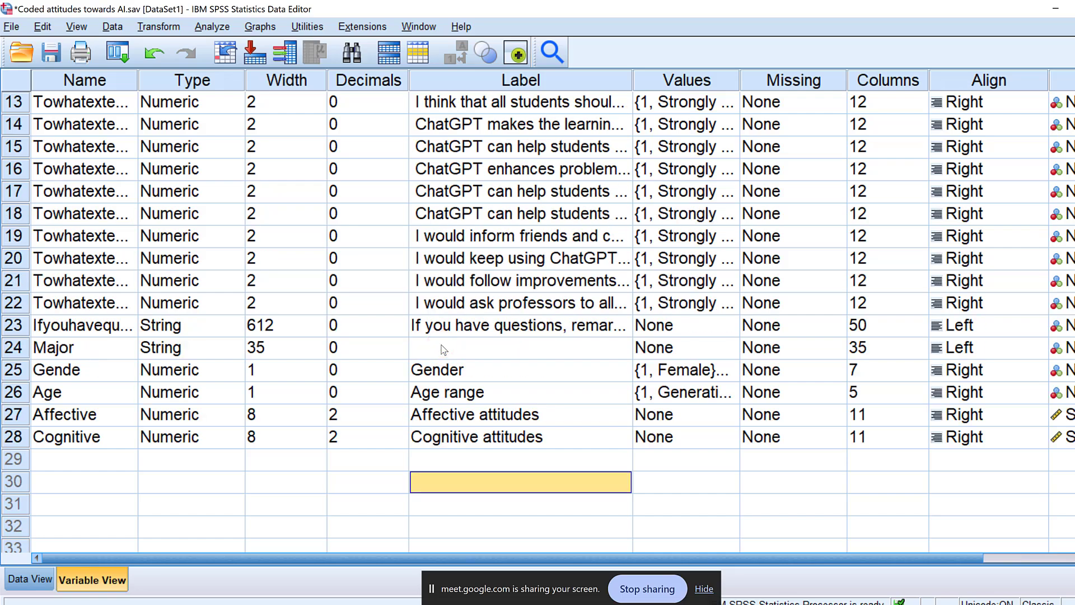
pyautogui.scroll(4, 443, 350)
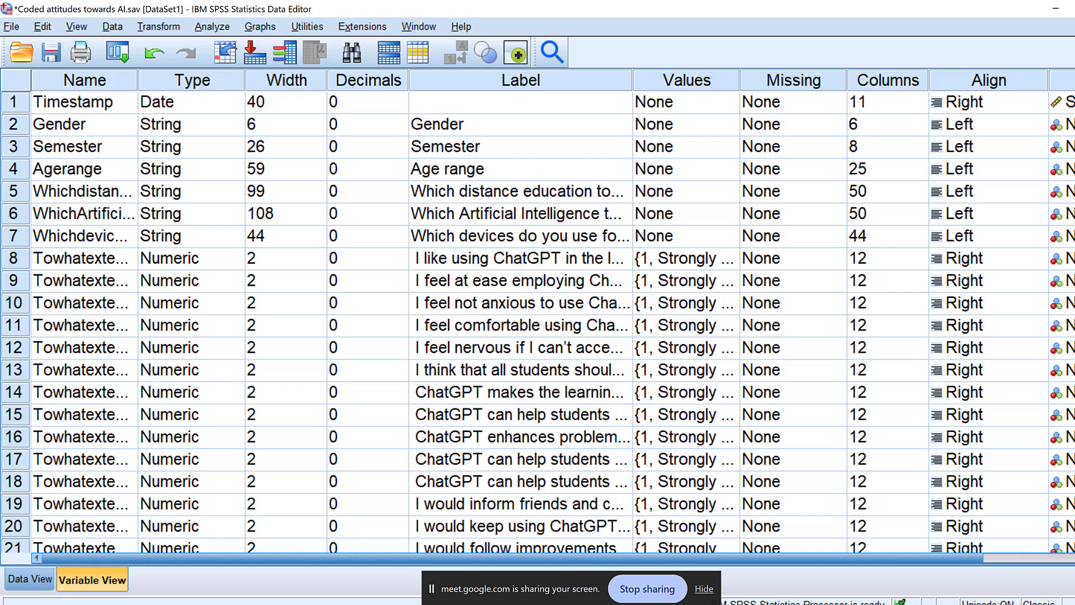
pyautogui.moveTo(733, 603)
pyautogui.click(660, 560)
pyautogui.scroll(-5, 336, 291)
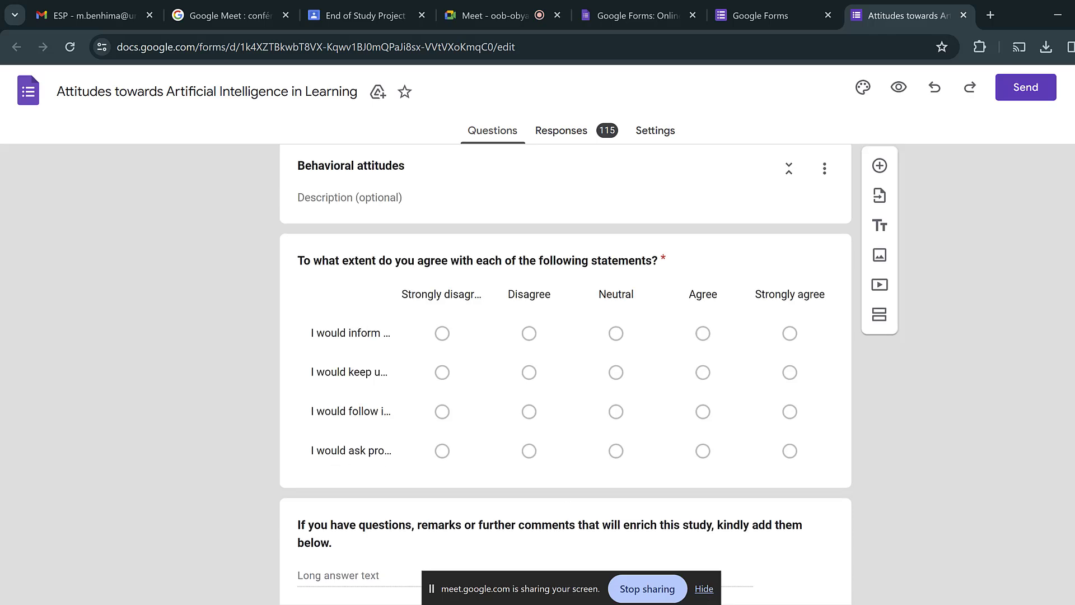
pyautogui.moveTo(564, 602)
# - Switch back to the SPSS data file and start computing a variable with target name Behavioral, clearing the old items after MEAN in the expression
pyautogui.click(486, 577)
pyautogui.click(125, 59)
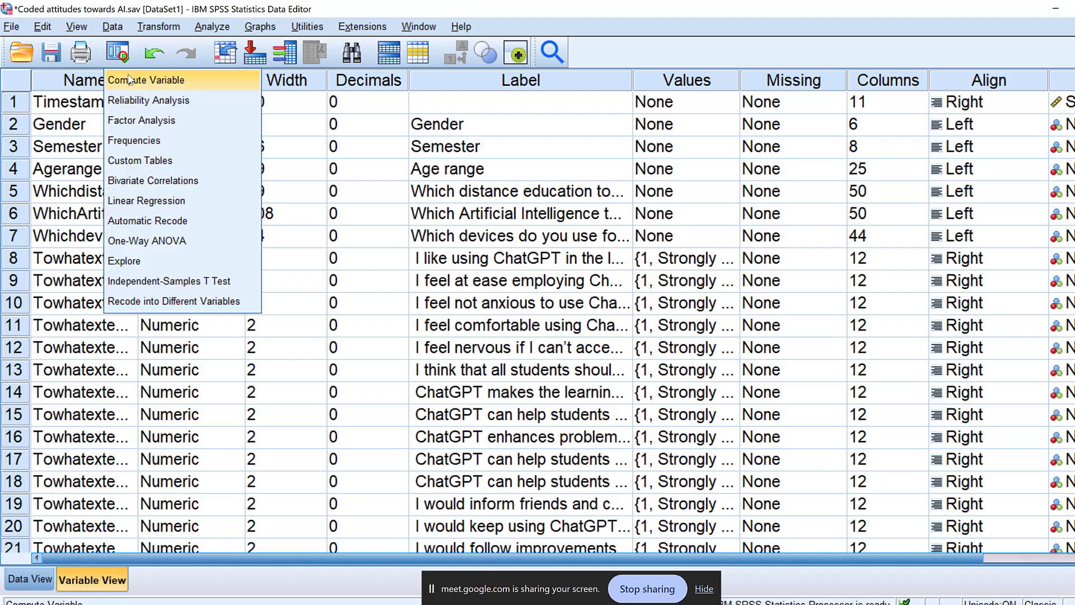
pyautogui.click(132, 82)
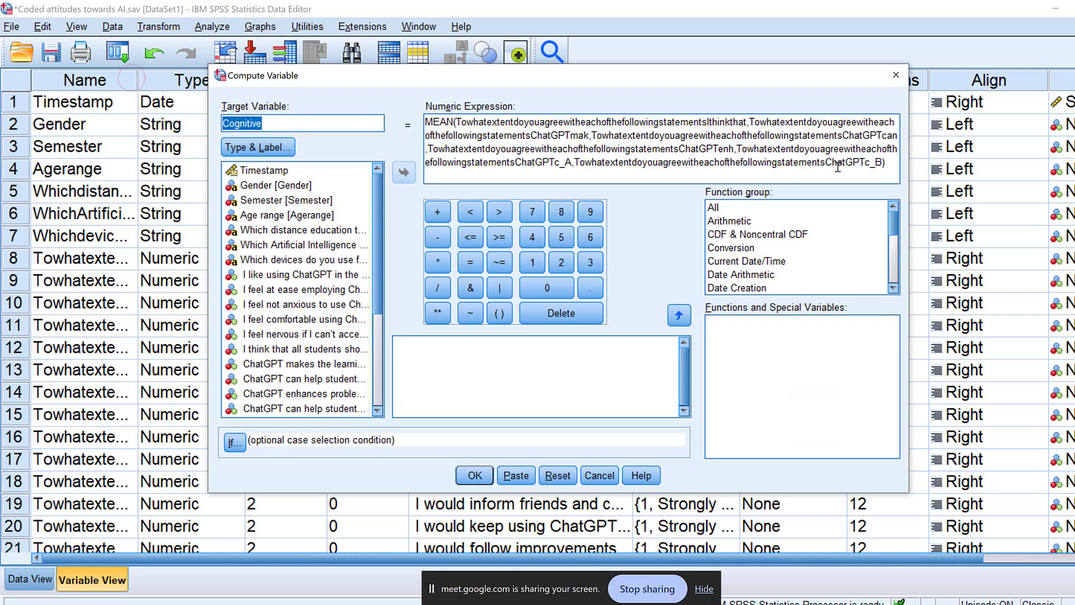
pyautogui.moveTo(890, 162); pyautogui.dragTo(460, 122)
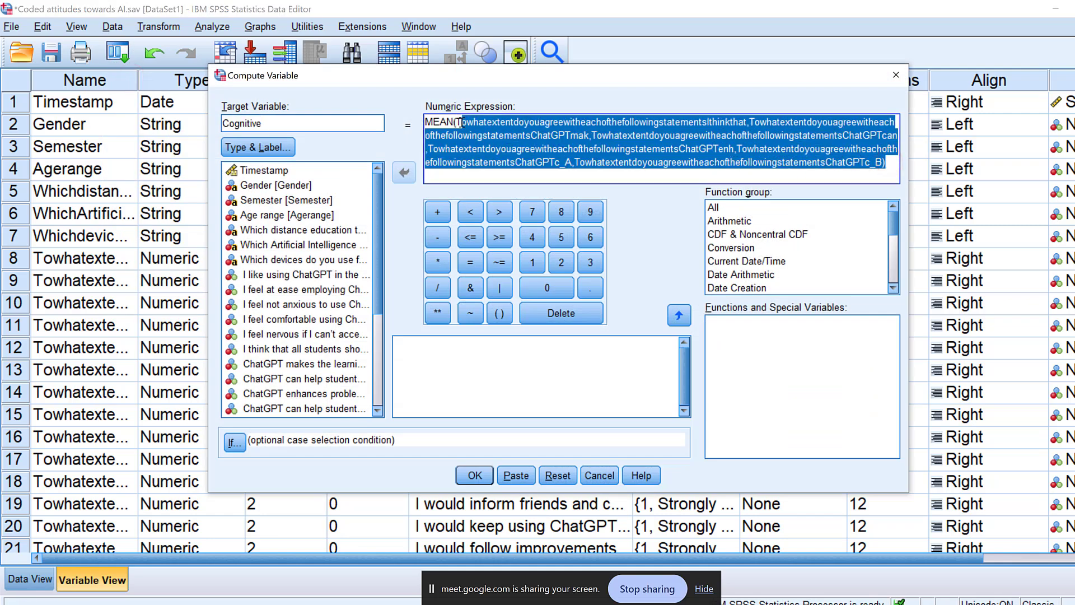
pyautogui.press('Delete')
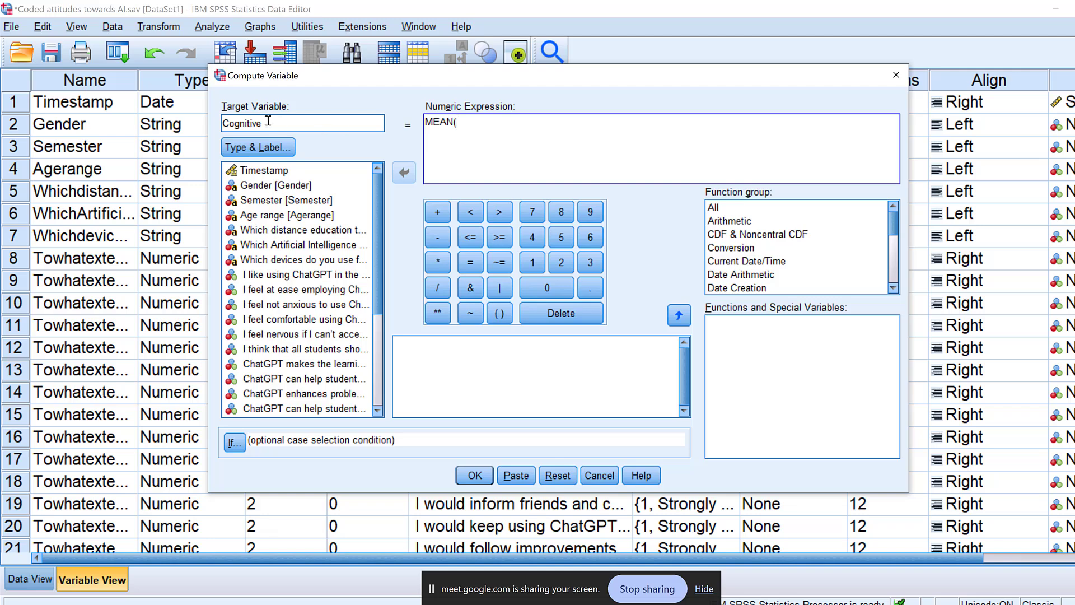
pyautogui.doubleClick(243, 121)
pyautogui.write('Behavioral')
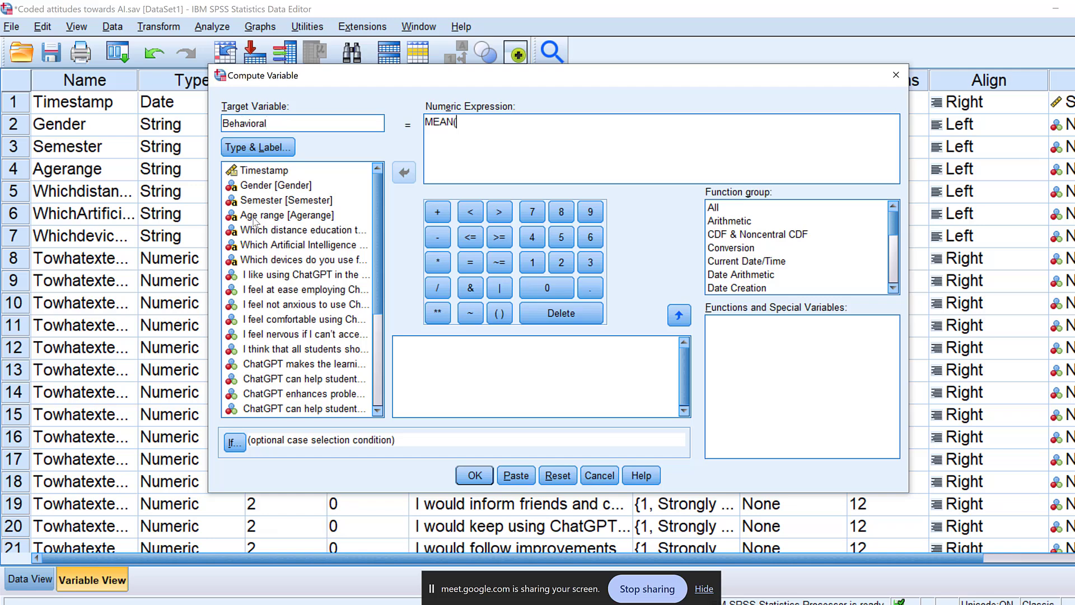
# - Fill the MEAN expression with the four "I would" items (inform, keep using, follow, ask professors), separated by commas, and run the computation
pyautogui.scroll(-3, 284, 416)
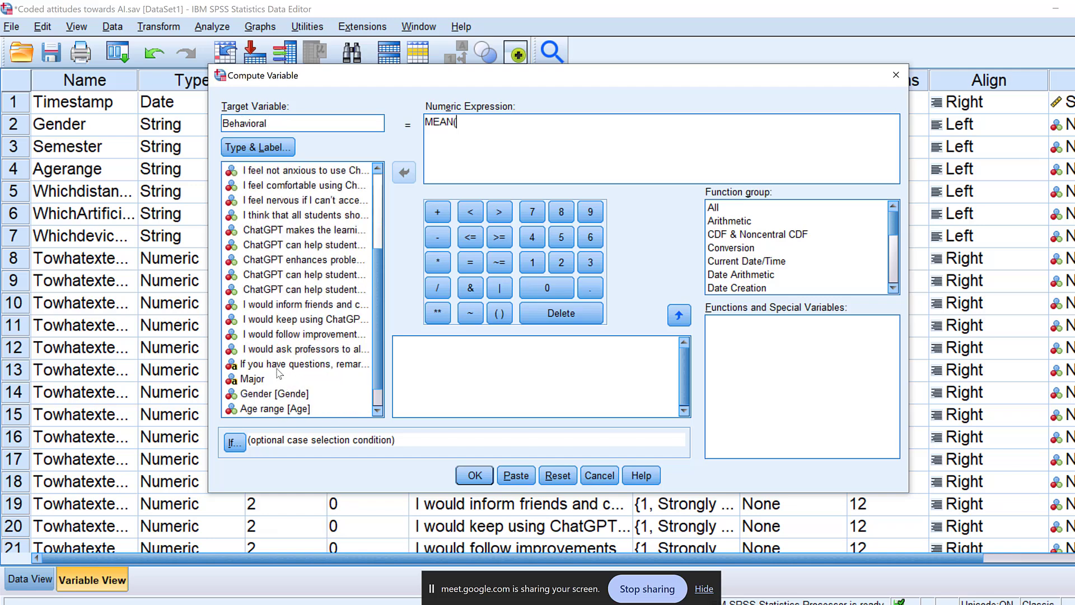
pyautogui.doubleClick(270, 307)
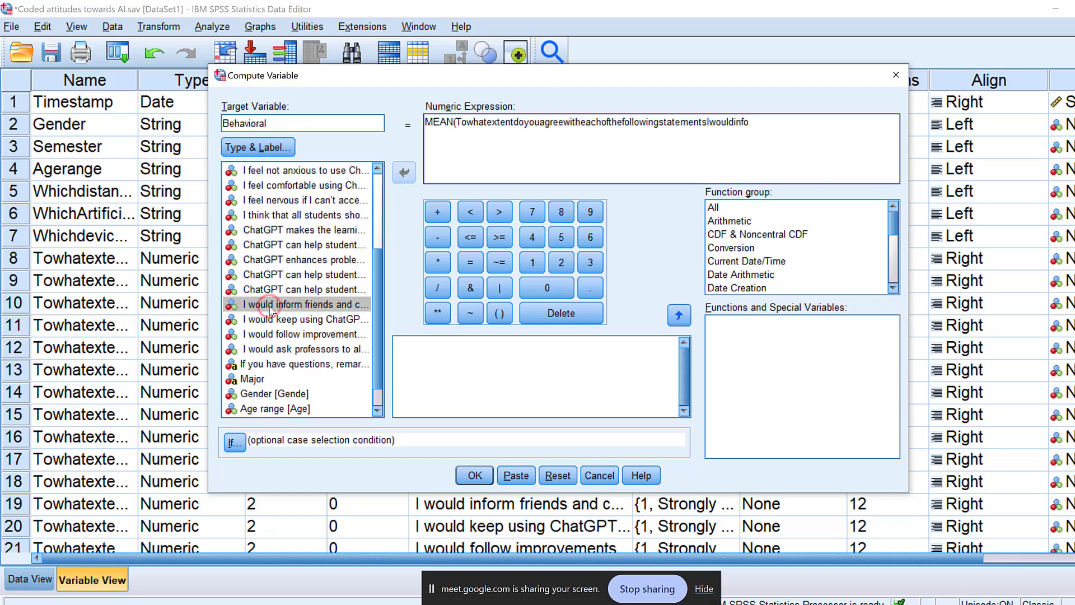
pyautogui.write(',')
pyautogui.doubleClick(273, 319)
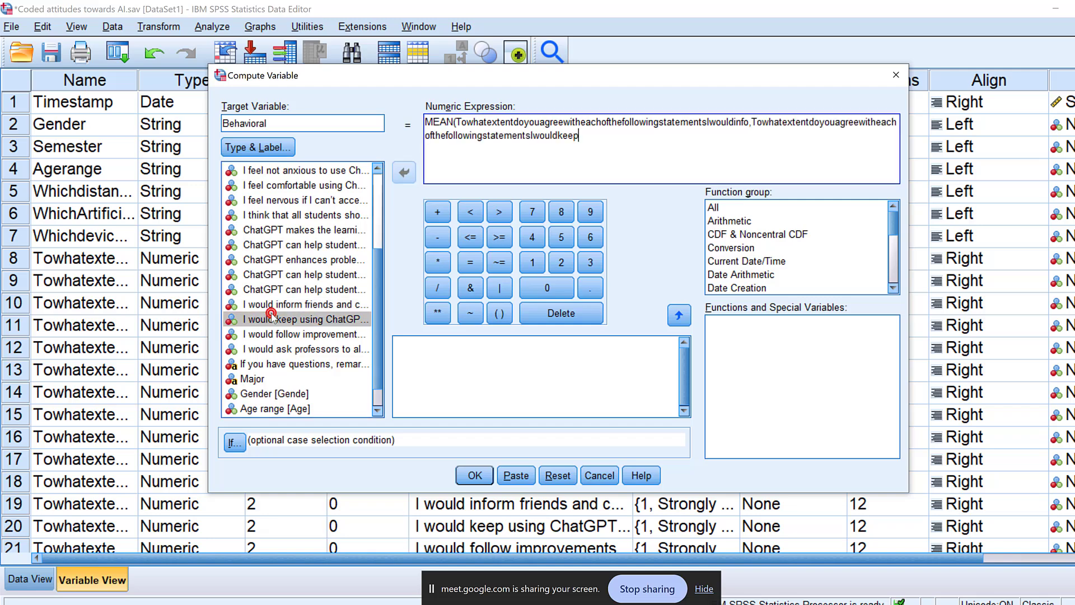
pyautogui.write(',')
pyautogui.doubleClick(266, 335)
pyautogui.write(',')
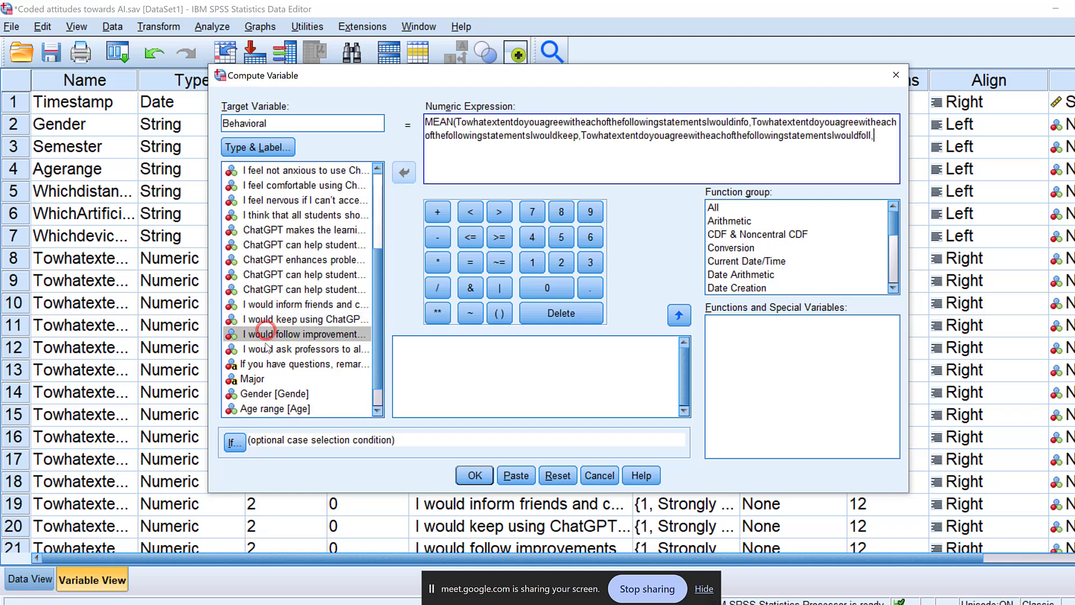
pyautogui.doubleClick(270, 349)
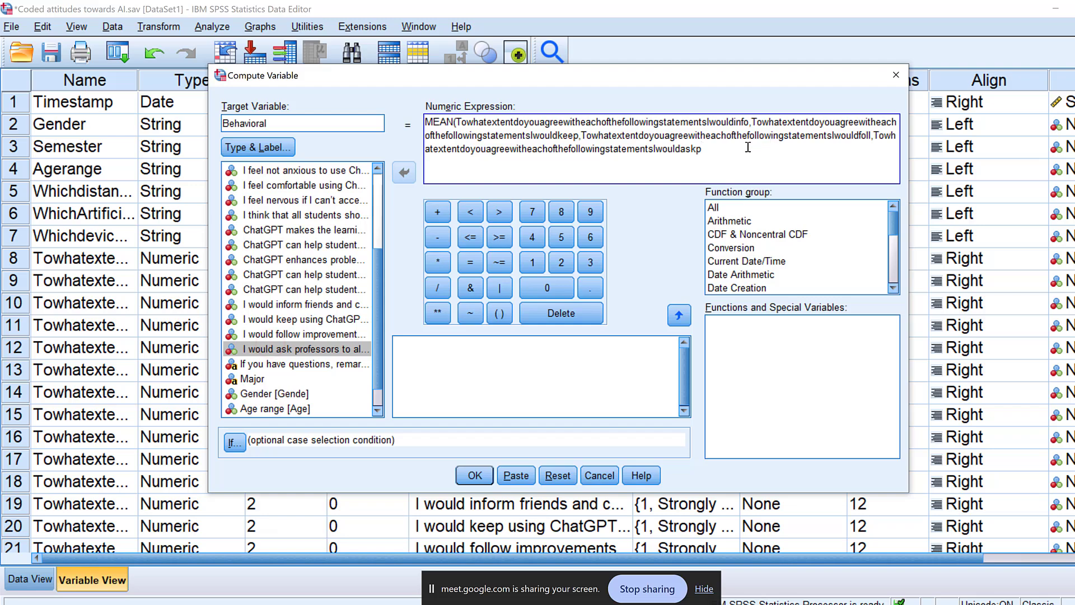
pyautogui.click(475, 475)
pyautogui.click(1063, 12)
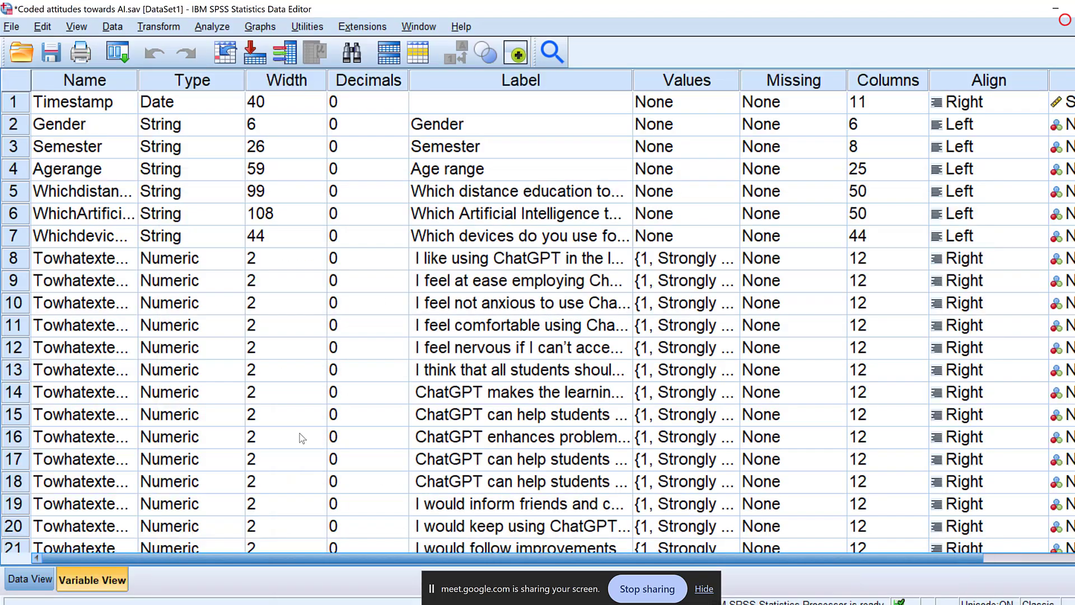
# - Copy the label "Cognitive attitudes" from the Cognitive variable into the label of the Behavioral variable
pyautogui.scroll(-7, 481, 296)
pyautogui.click(543, 235)
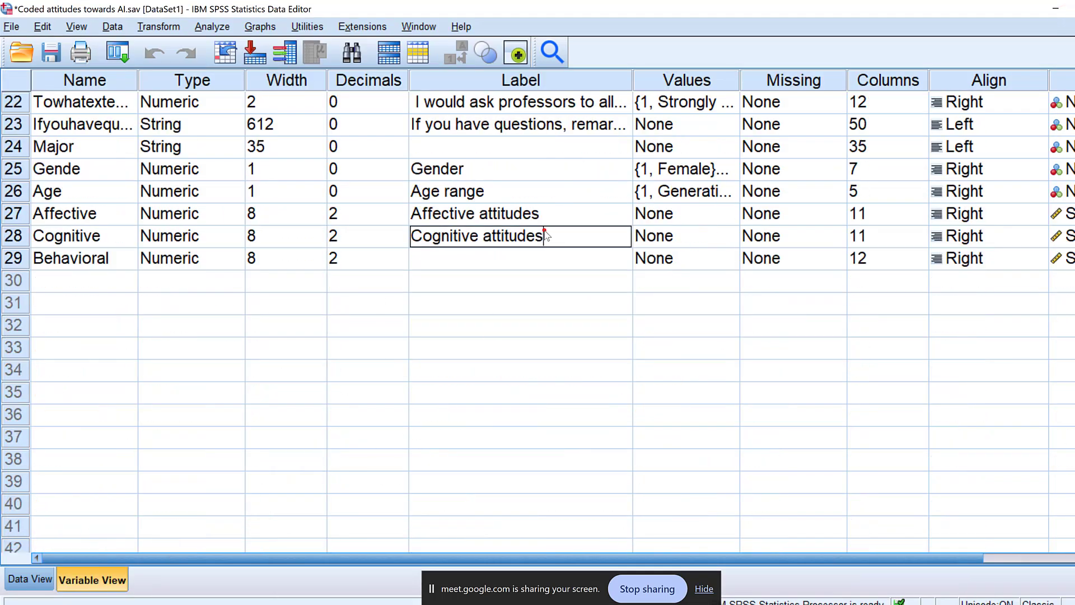
pyautogui.moveTo(545, 235); pyautogui.dragTo(416, 234)
pyautogui.hotkey('ctrl', 'c')
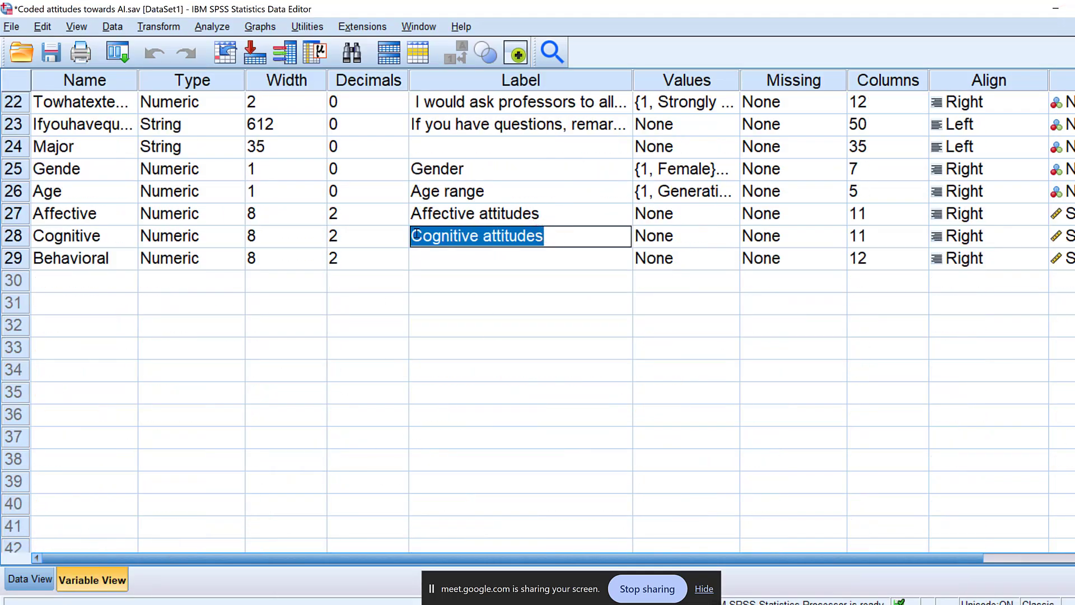
pyautogui.click(434, 262)
pyautogui.hotkey('ctrl', 'v')
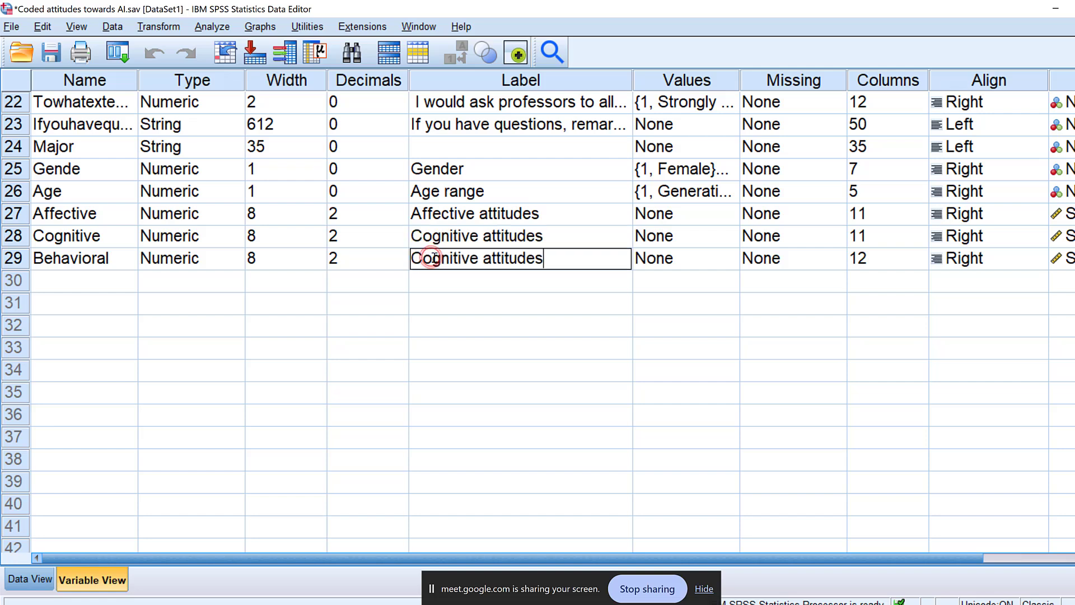
# - Replace "Cognitive" with the copied name "Behavioral" in the Behavioral variable's label and save the data file
pyautogui.click(88, 261)
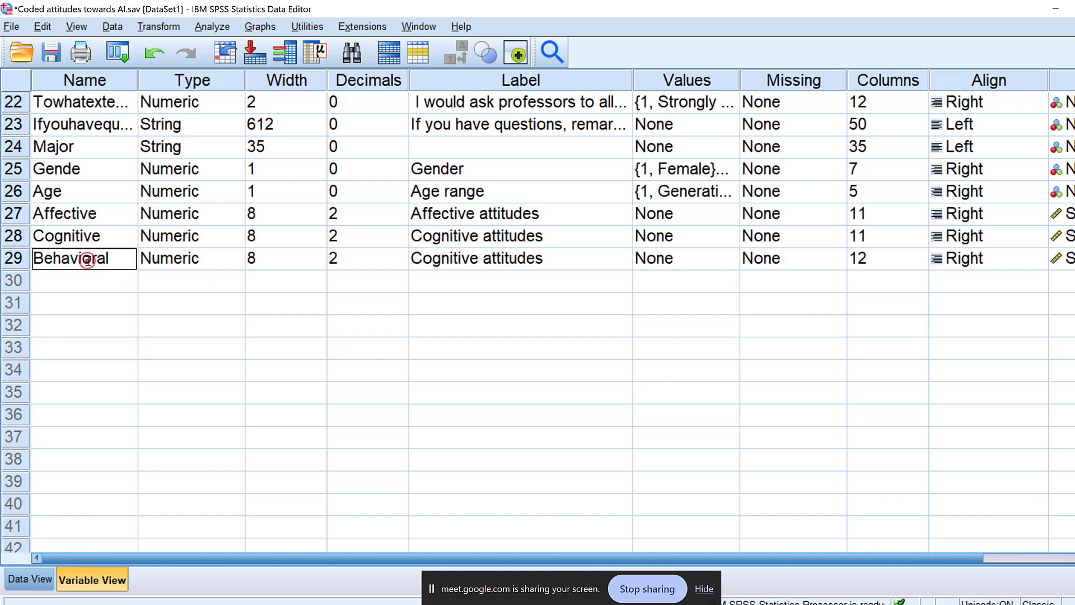
pyautogui.doubleClick(88, 260)
pyautogui.rightClick(88, 261)
pyautogui.click(108, 325)
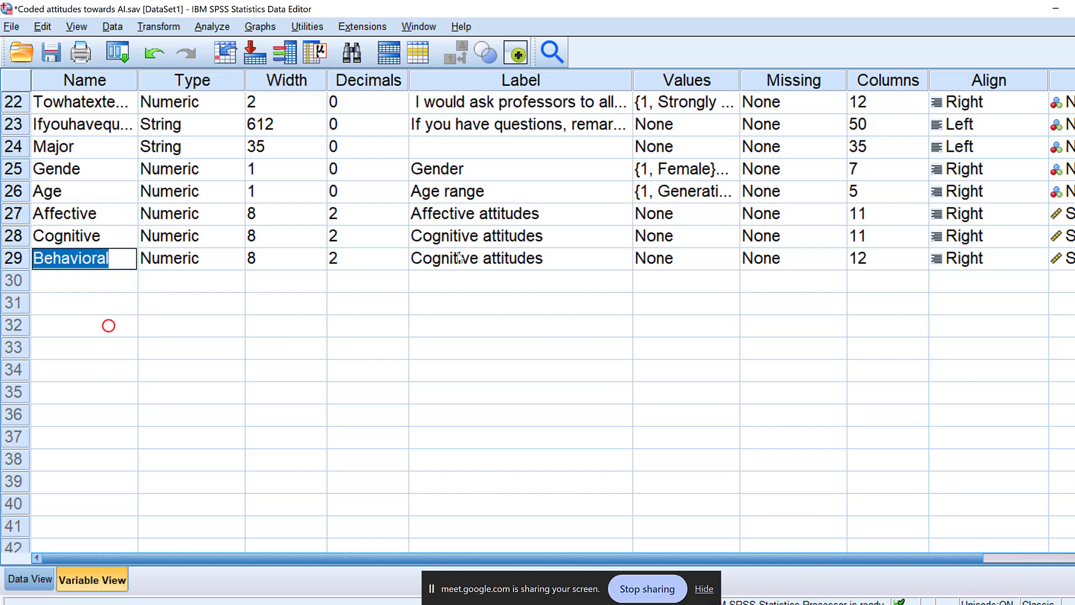
pyautogui.click(476, 259)
pyautogui.doubleClick(476, 257)
pyautogui.click(477, 257)
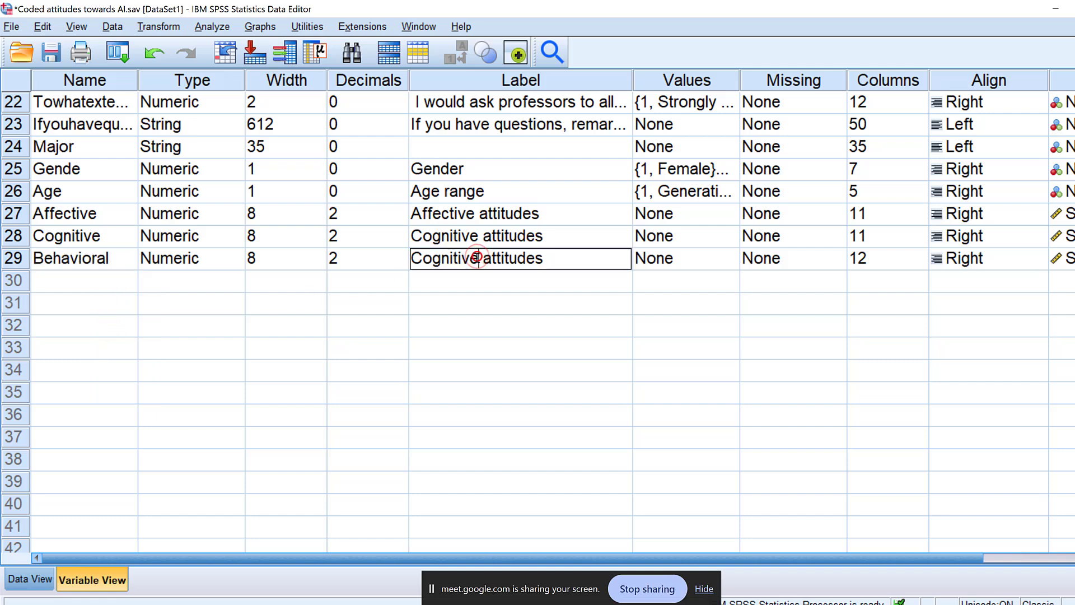
pyautogui.moveTo(477, 257); pyautogui.dragTo(395, 265)
pyautogui.hotkey('ctrl', 'v')
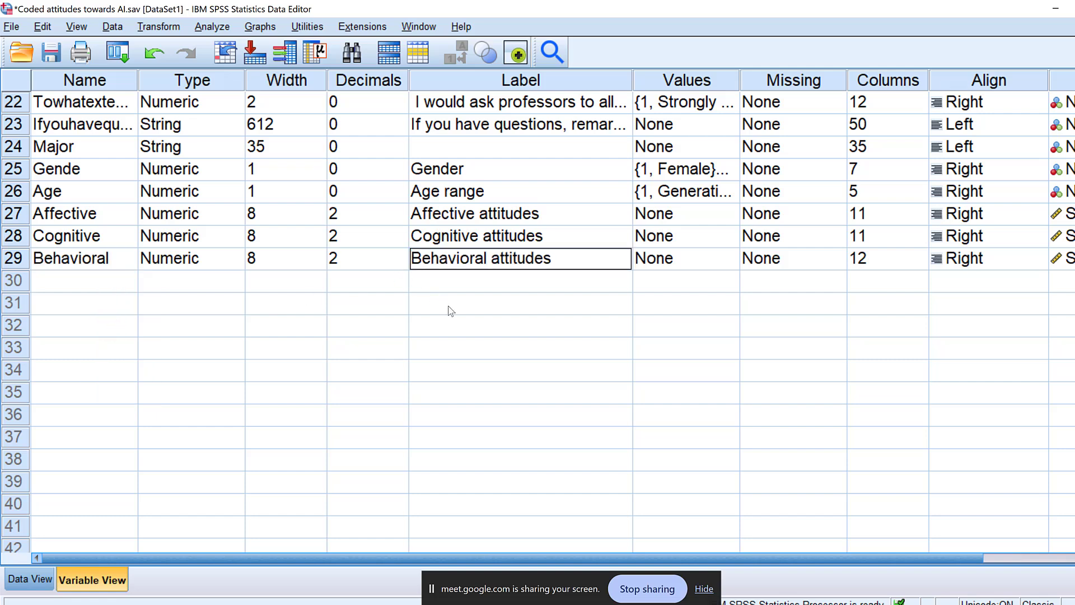
pyautogui.click(476, 324)
pyautogui.hotkey('ctrl', 's')
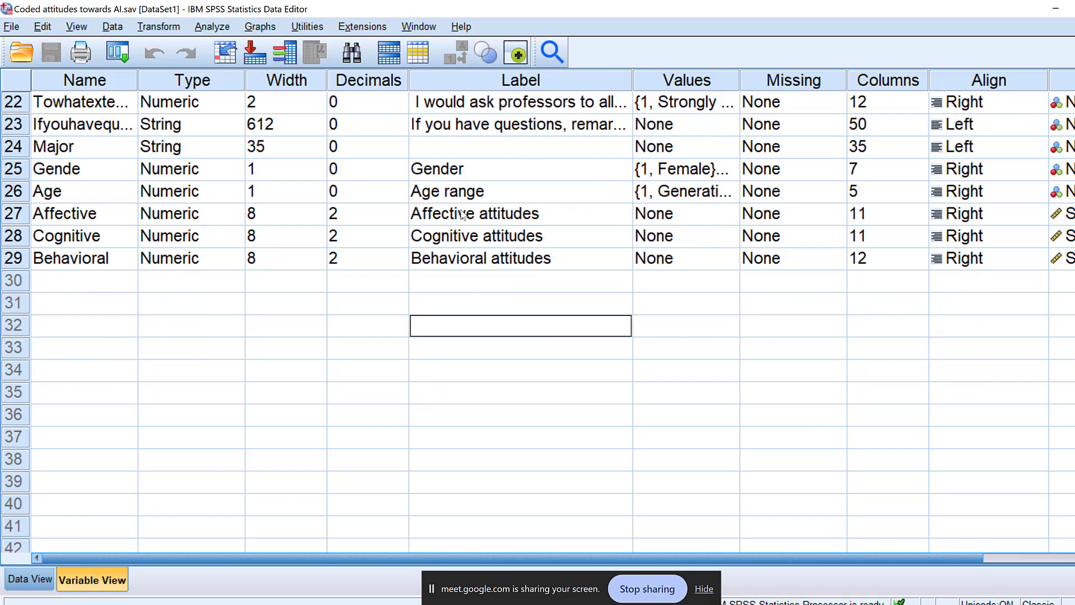
# - Set up a Frequencies analysis of Affective, Cognitive and Behavioral attitudes with frequency tables turned off
pyautogui.click(208, 28)
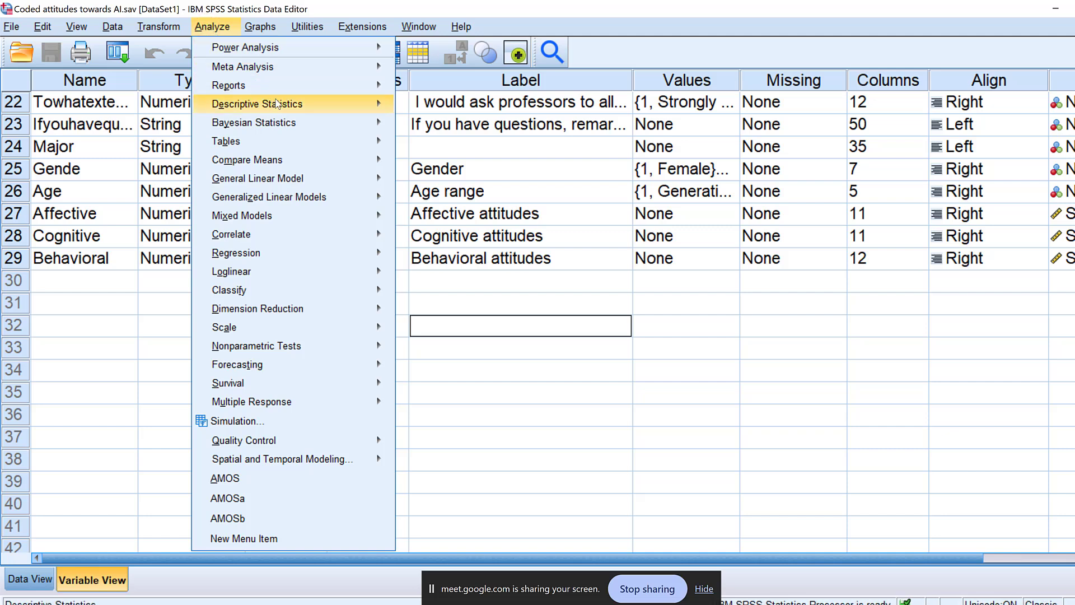
pyautogui.moveTo(278, 104)
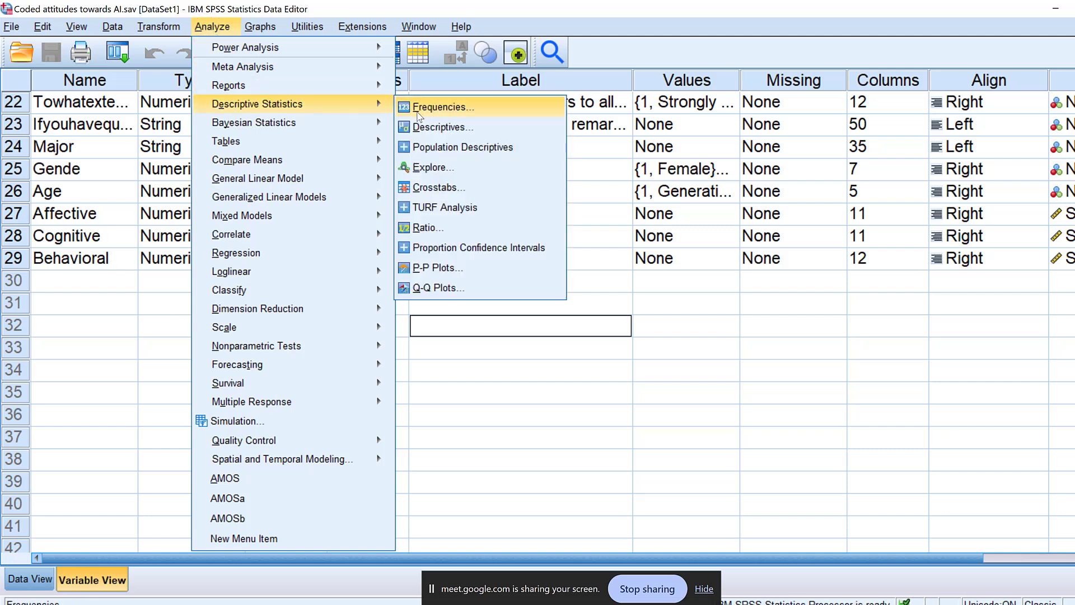
pyautogui.click(439, 108)
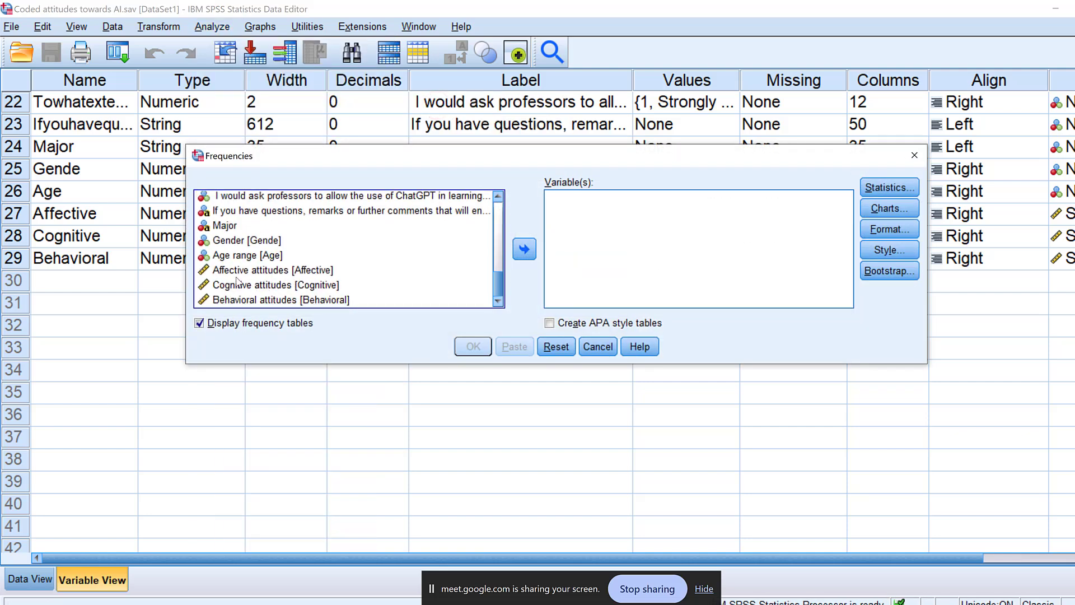
pyautogui.click(235, 271)
pyautogui.keyDown('shift'); pyautogui.click(225, 300); pyautogui.keyUp('shift')
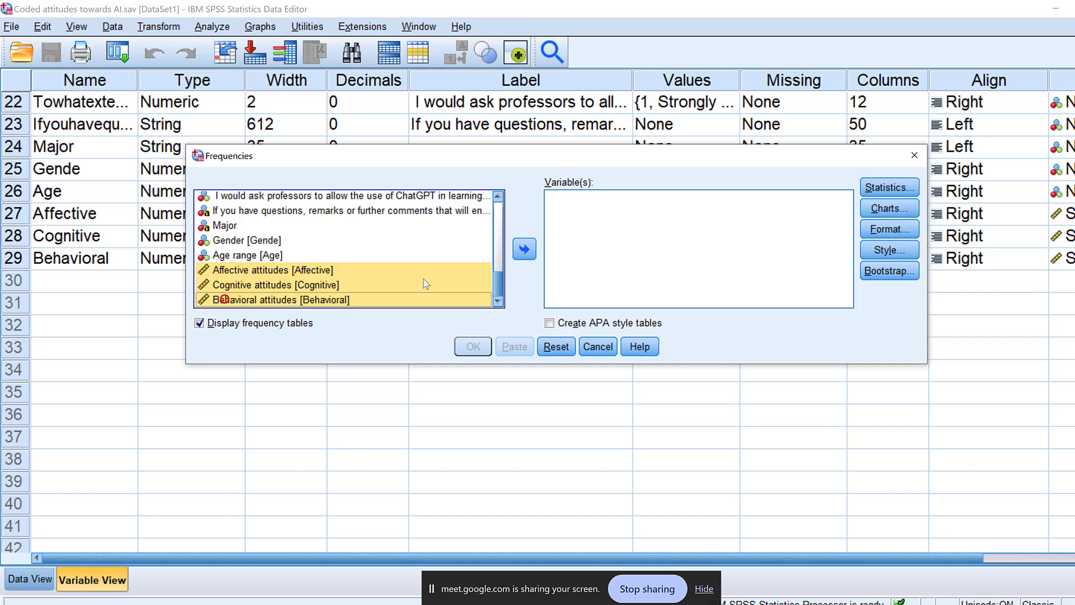
pyautogui.click(522, 258)
pyautogui.click(236, 323)
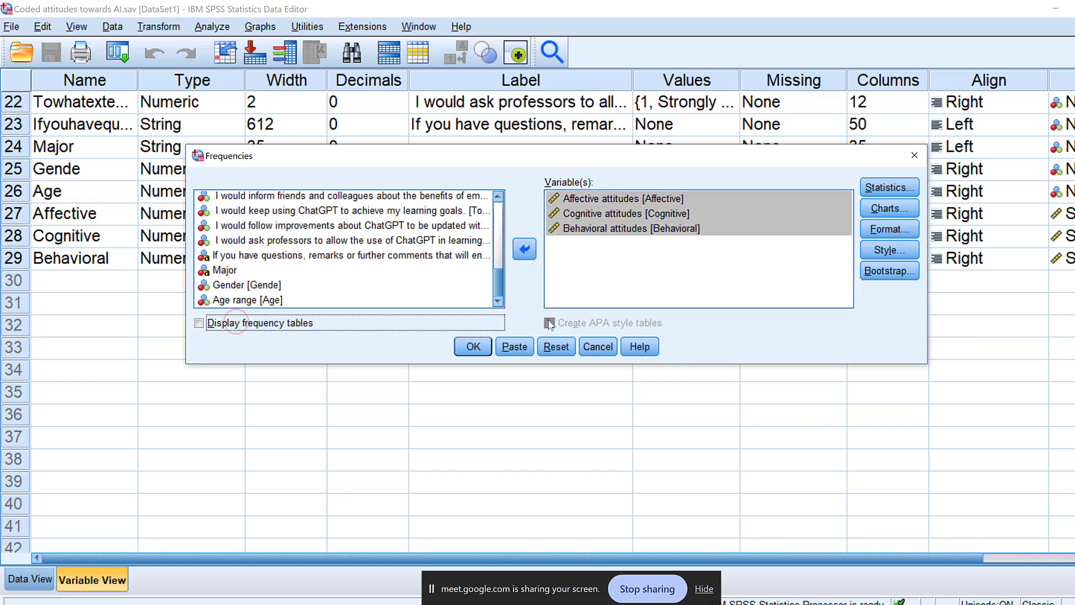
# - Request the mean, median, mode, standard deviation, minimum and maximum in the Frequencies analysis
pyautogui.click(896, 187)
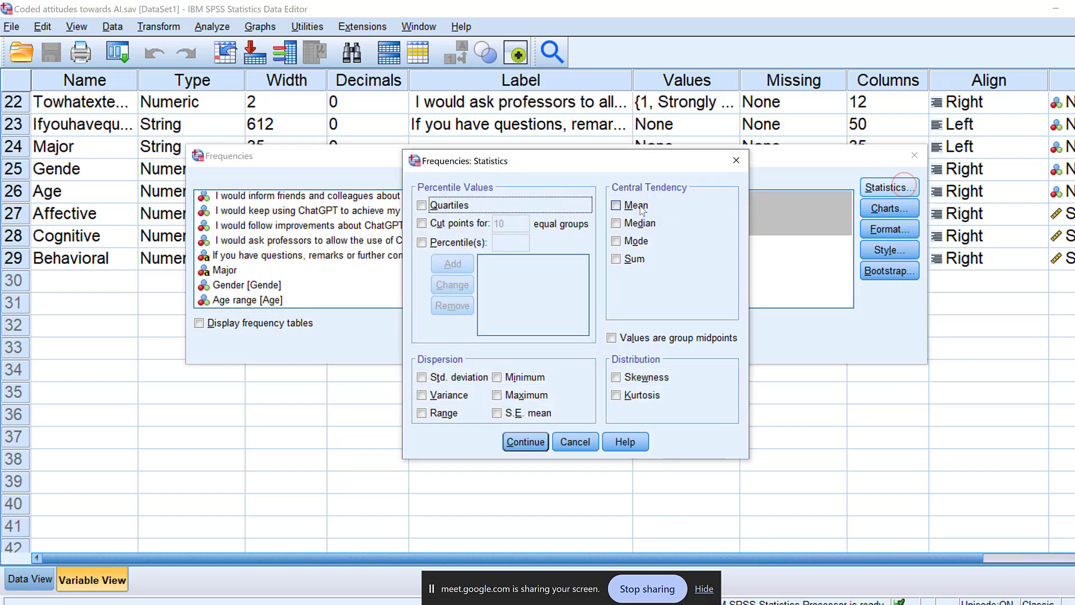
pyautogui.click(641, 206)
pyautogui.click(617, 222)
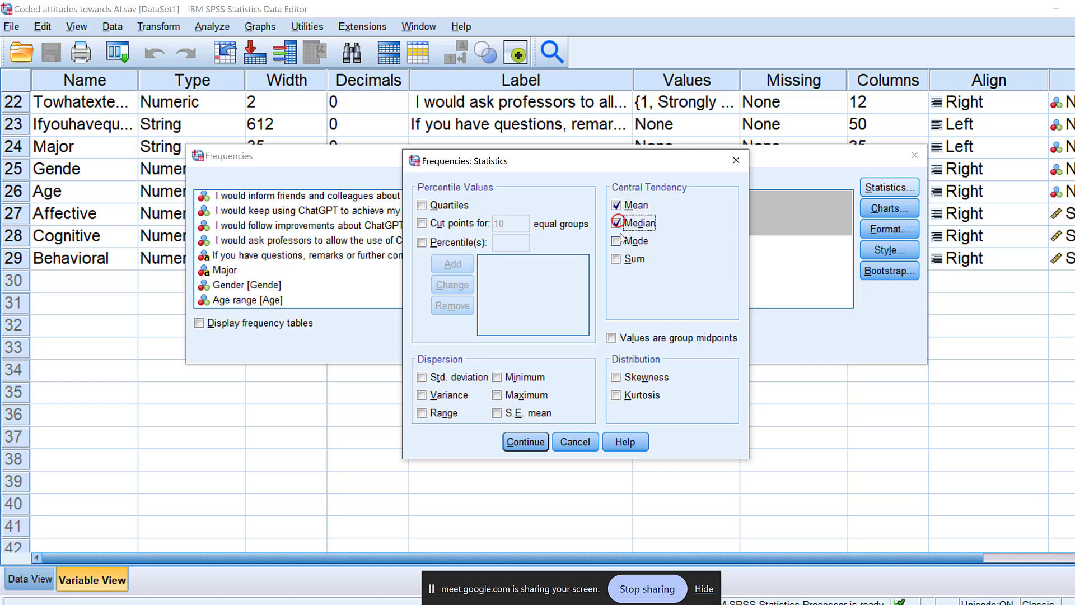
pyautogui.click(616, 241)
pyautogui.click(423, 377)
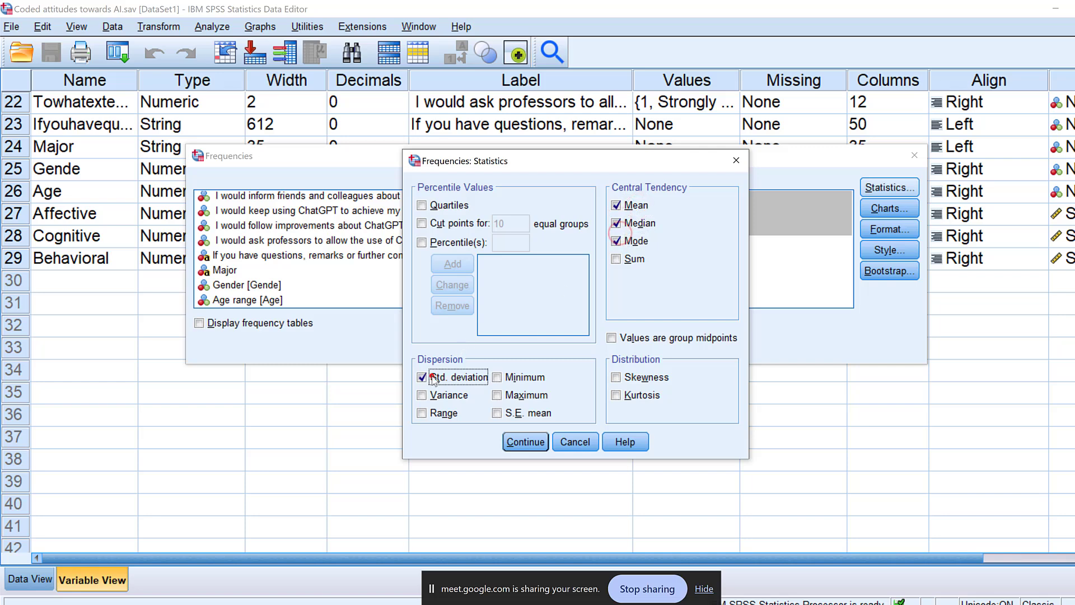
pyautogui.click(496, 378)
pyautogui.click(496, 396)
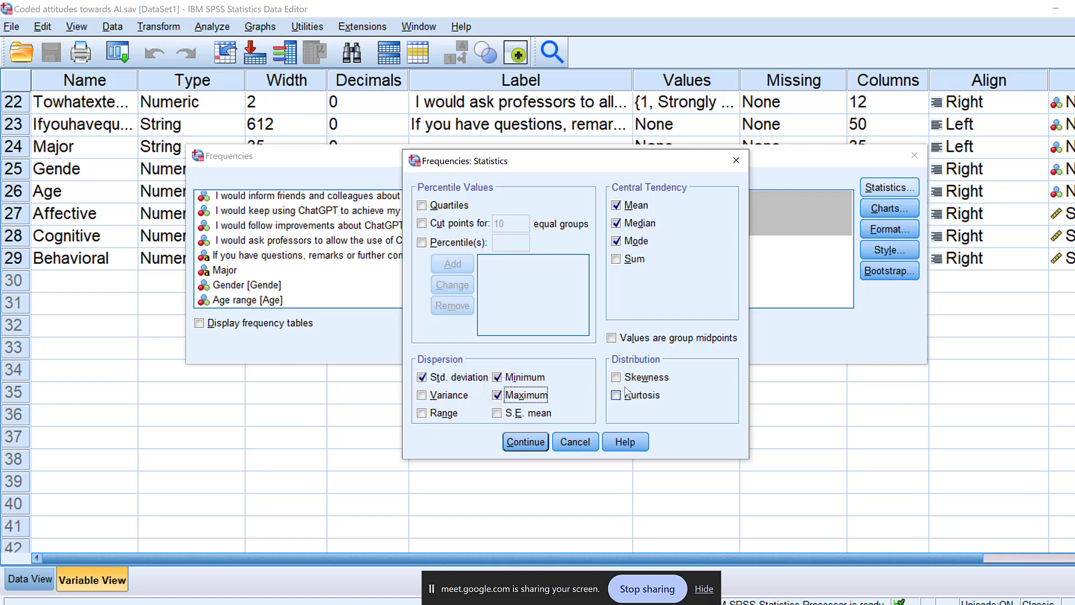
pyautogui.click(539, 442)
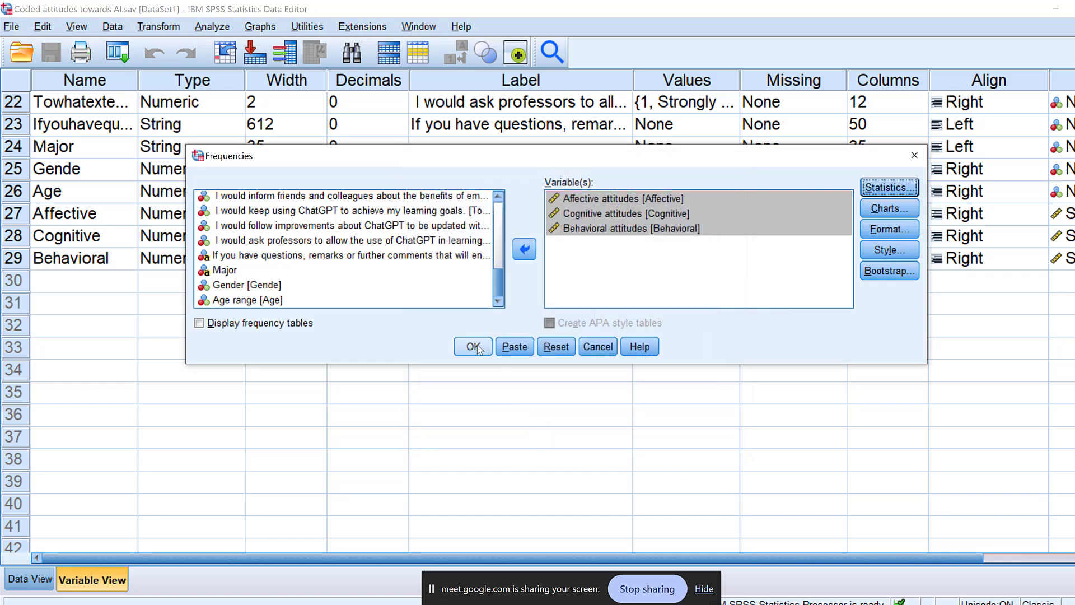
# - Recheck the selected statistics without changing them and run the Frequencies analysis
pyautogui.click(902, 187)
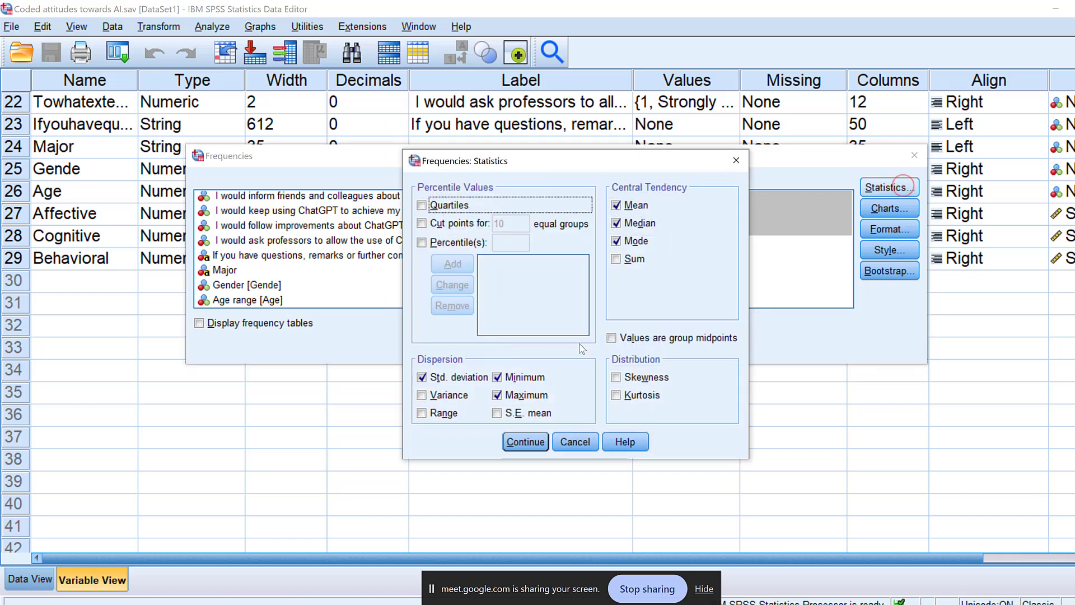
pyautogui.click(736, 161)
pyautogui.click(469, 343)
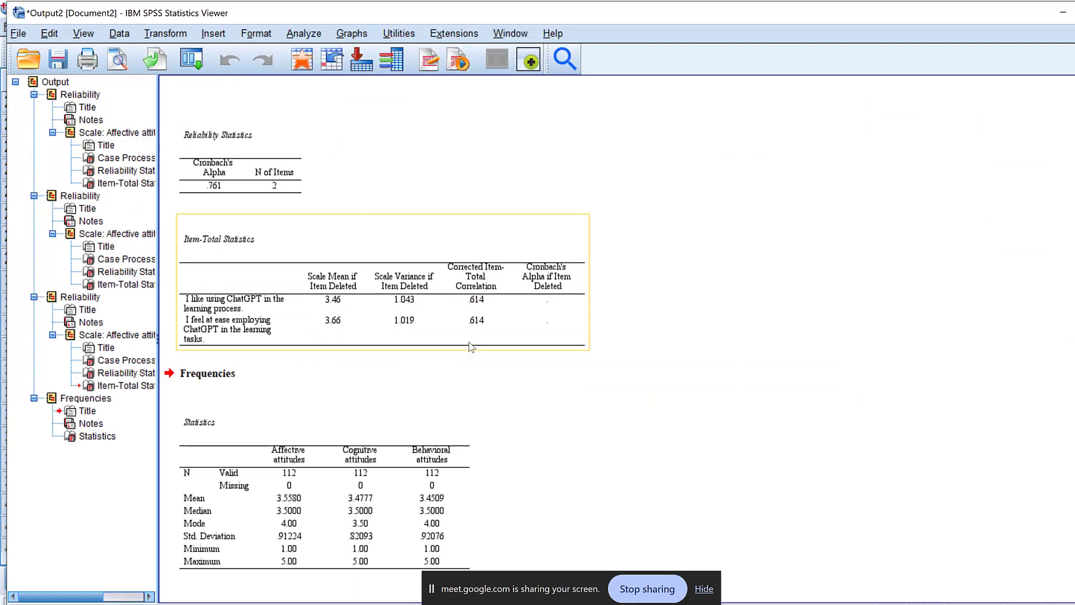
# - Copy the Frequencies Statistics table of the three attitude variables from the output
pyautogui.click(347, 485)
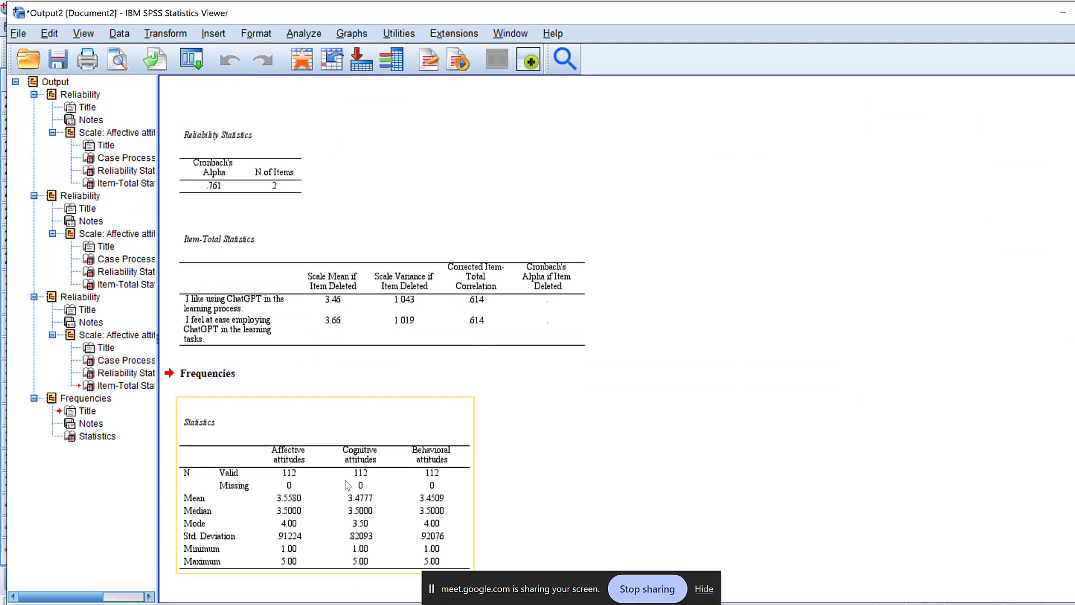
pyautogui.click(348, 485)
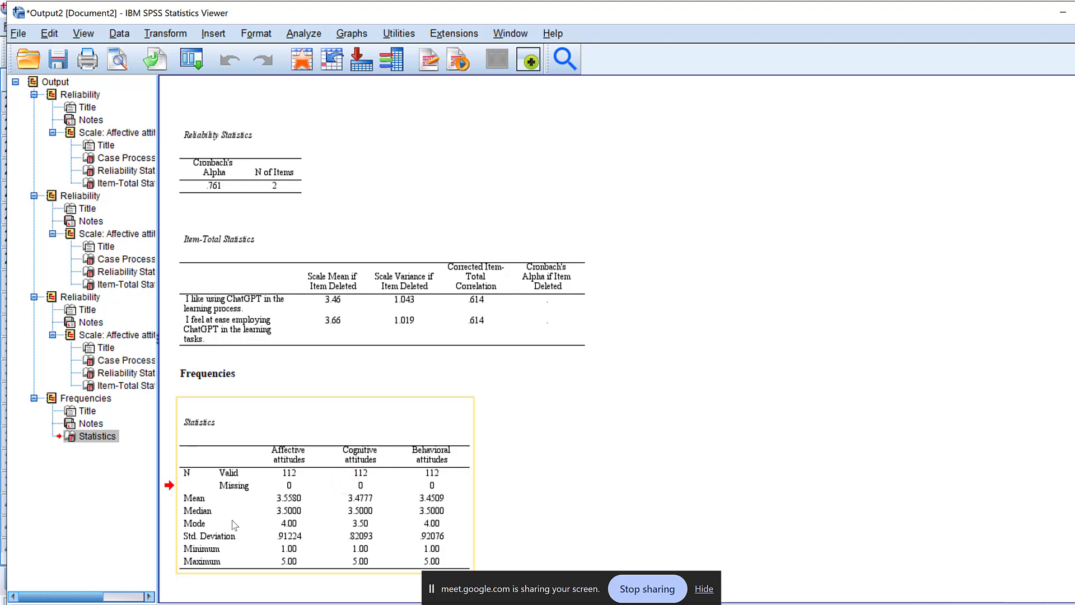
pyautogui.rightClick(273, 495)
pyautogui.click(297, 505)
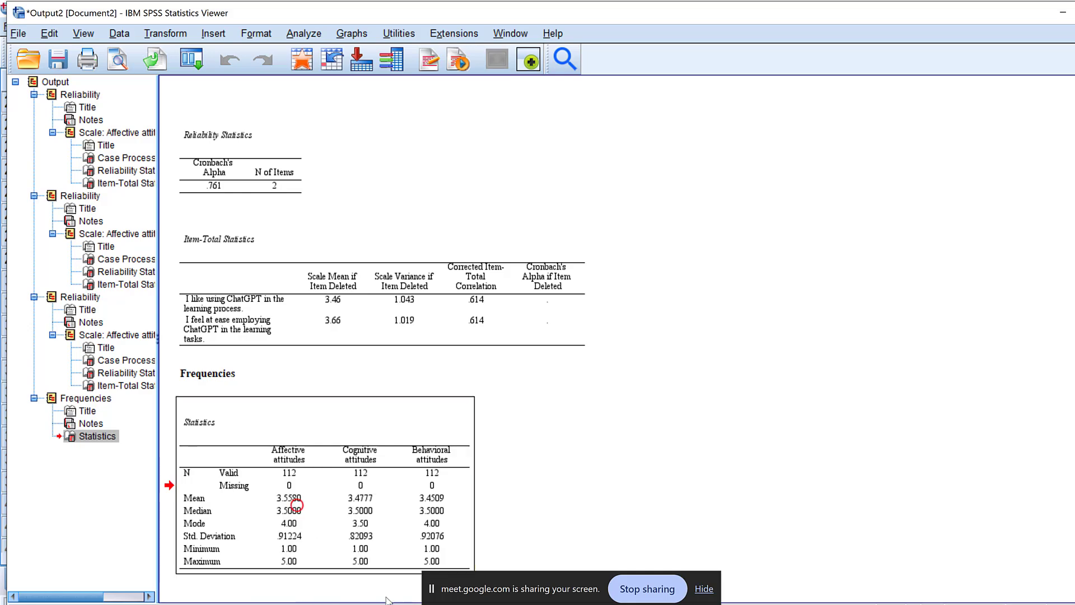
# - Switch to Contents.docx in Word and paste the copied Statistics table on a new line beneath the Sociodemographics heading
pyautogui.click(387, 604)
pyautogui.scroll(20, 416, 383)
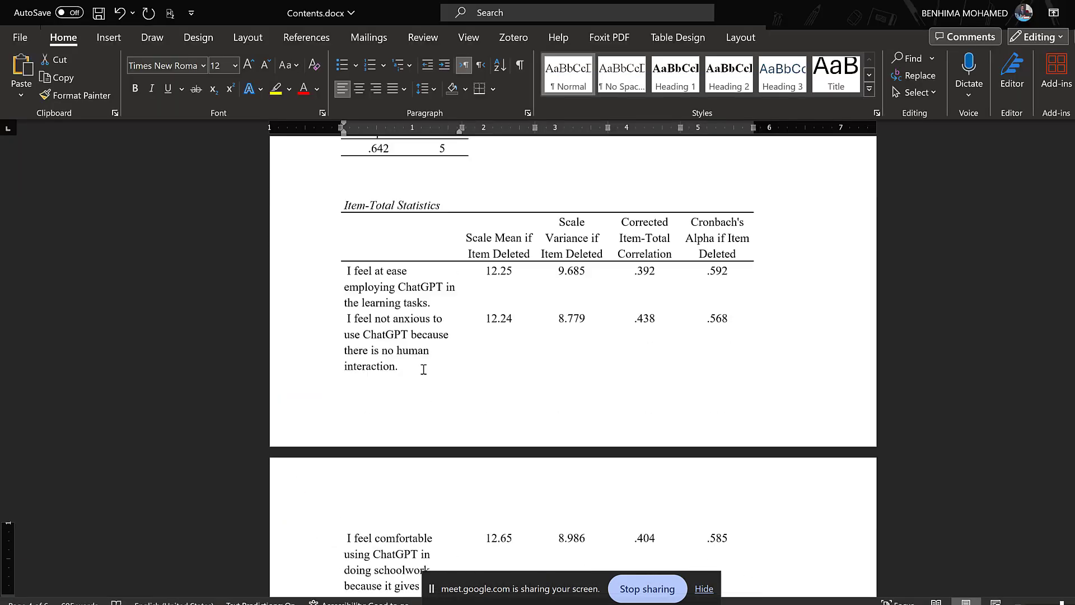
pyautogui.scroll(8, 424, 369)
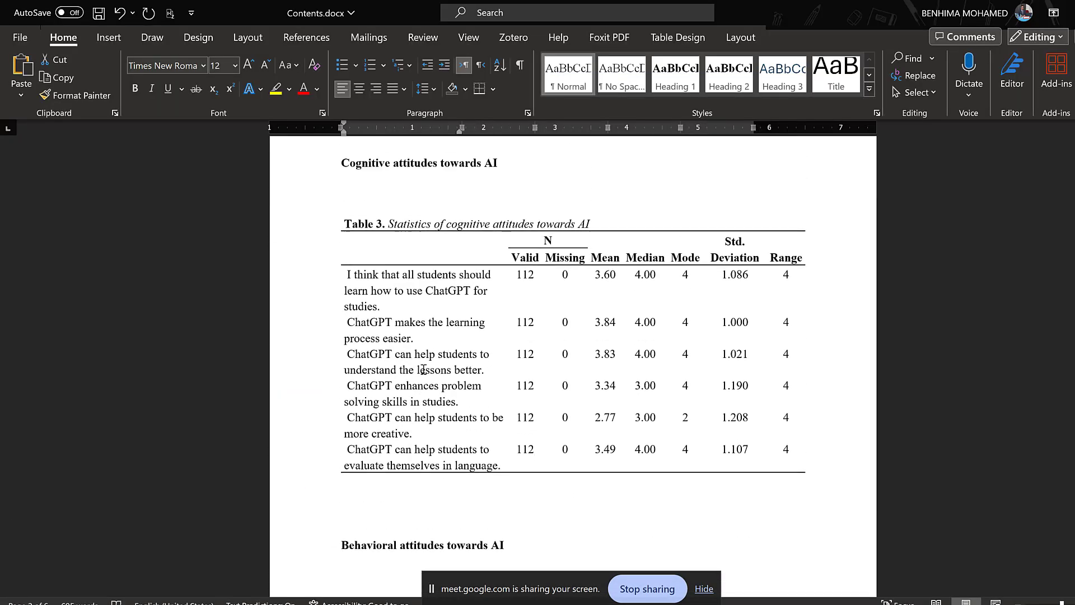
pyautogui.scroll(10, 424, 369)
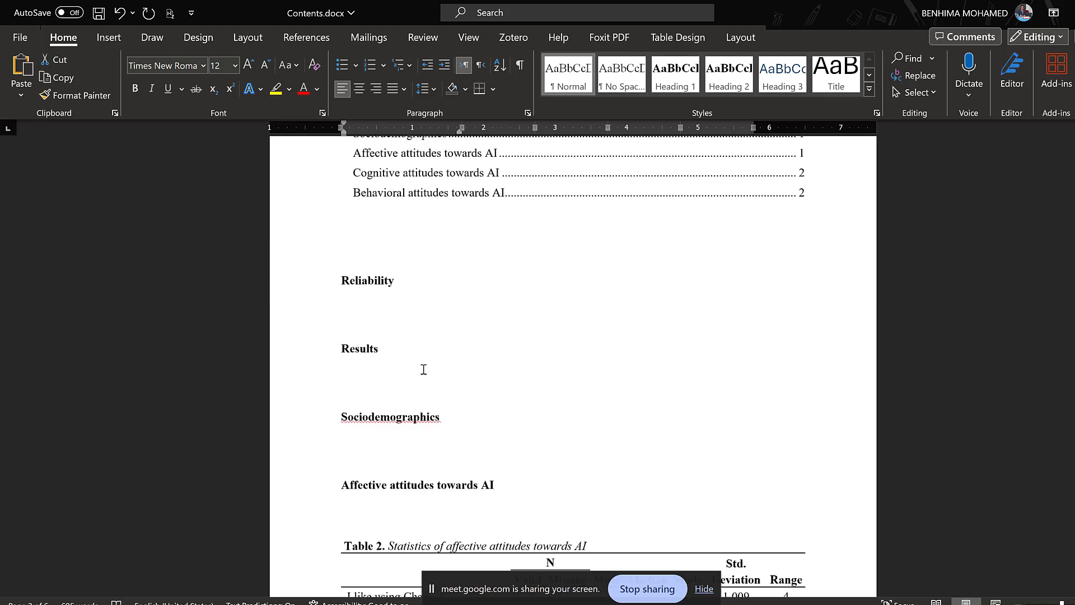
pyautogui.scroll(-4, 424, 370)
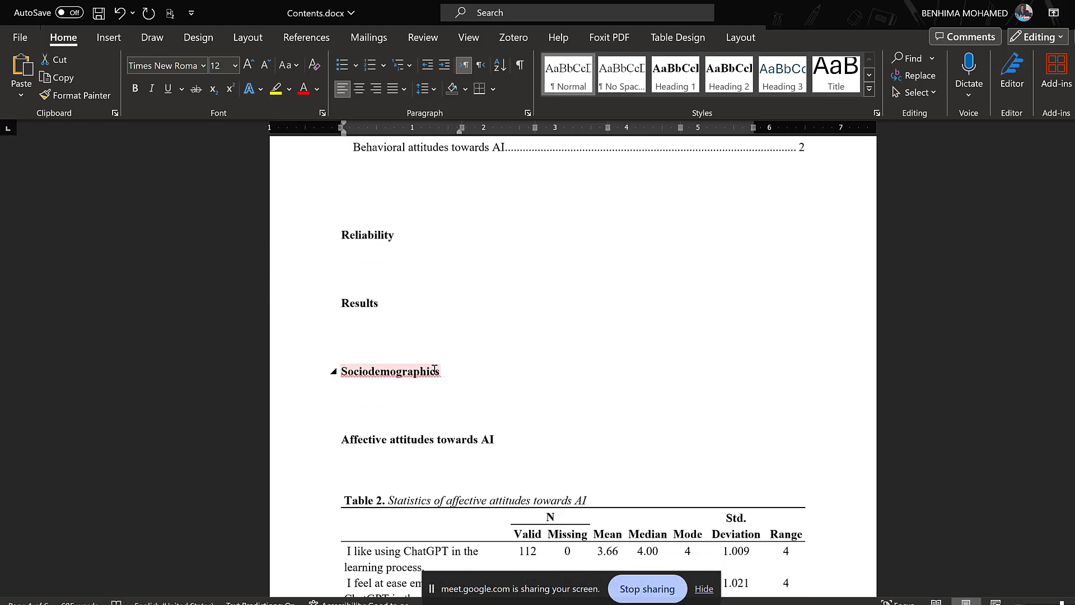
pyautogui.scroll(-4, 497, 394)
pyautogui.scroll(3, 496, 350)
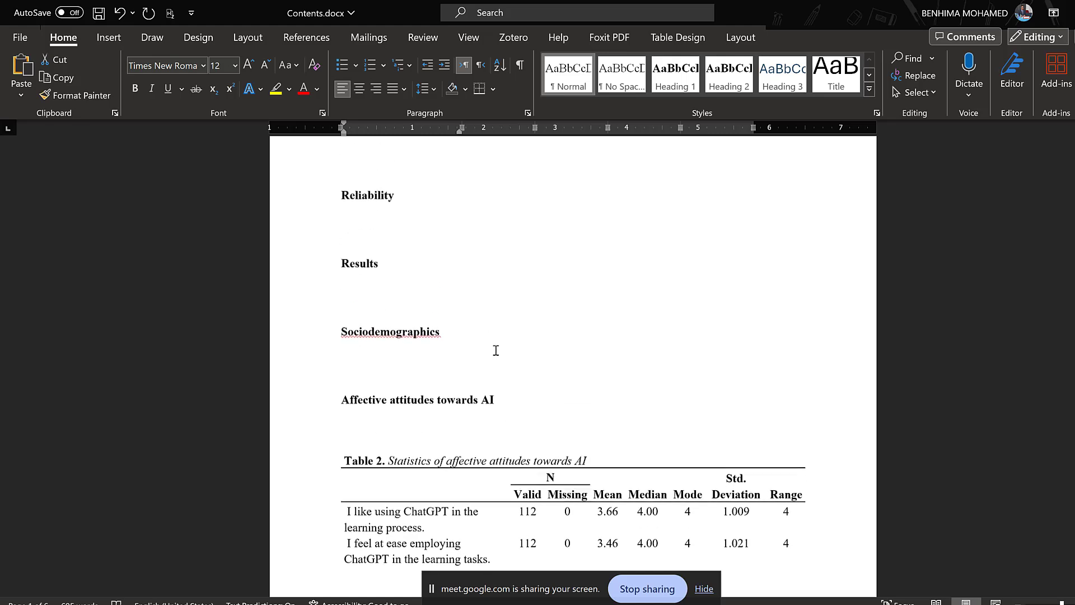
pyautogui.click(478, 341)
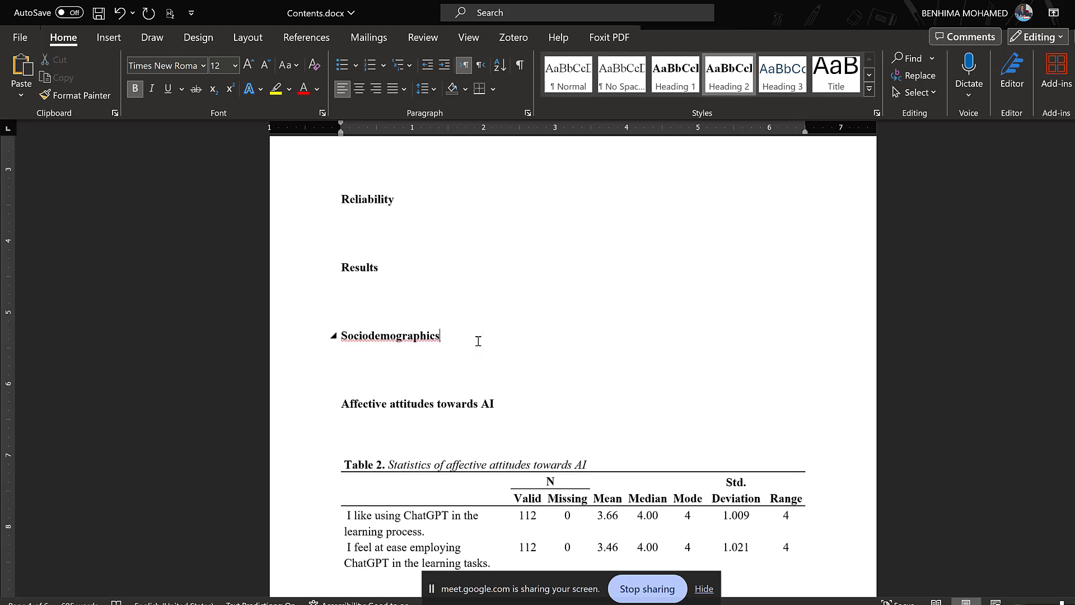
pyautogui.press('Return')
pyautogui.hotkey('ctrl', 'v')
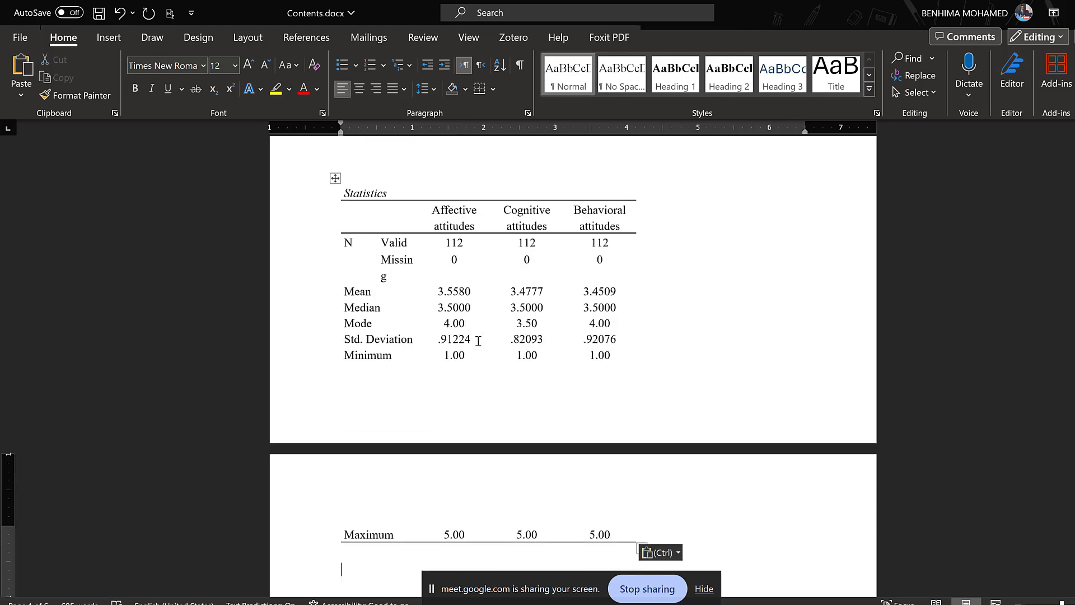
# - AutoFit the pasted Statistics table to the window width
pyautogui.click(335, 177)
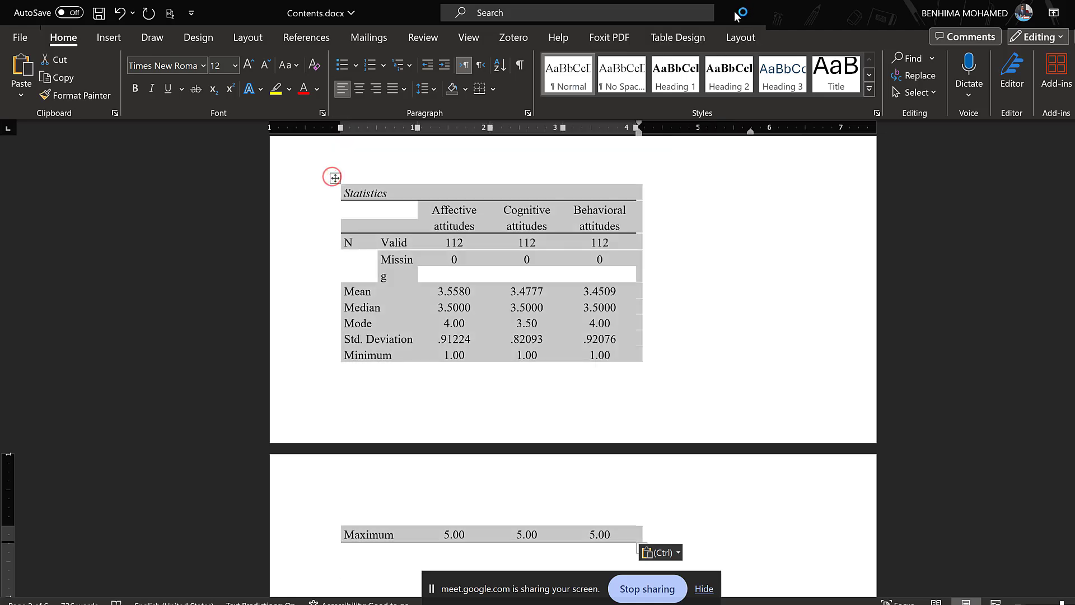
pyautogui.click(740, 34)
pyautogui.click(498, 72)
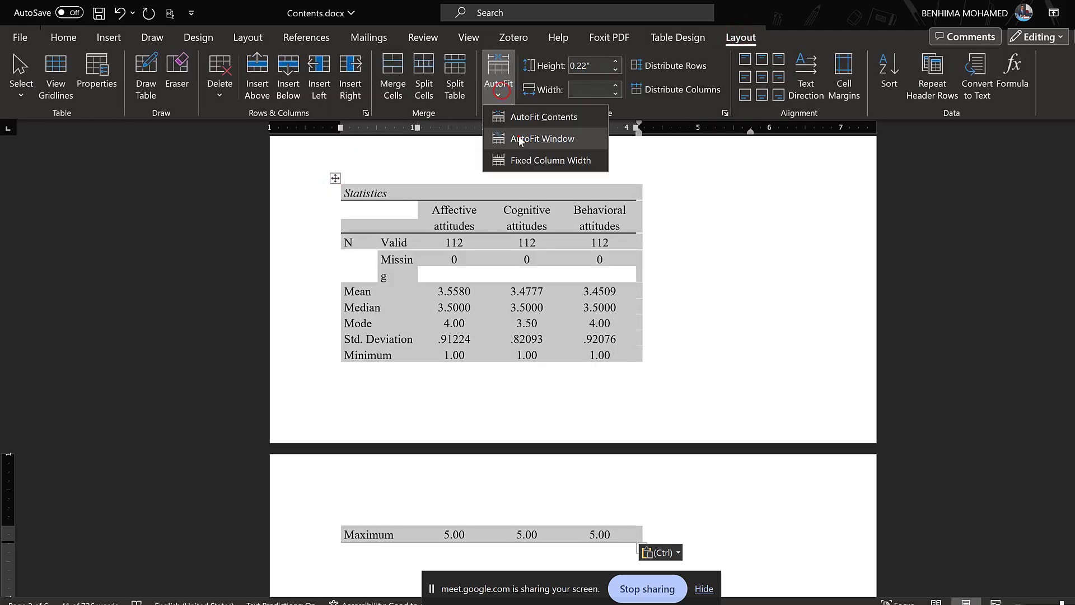
pyautogui.click(519, 137)
pyautogui.click(485, 235)
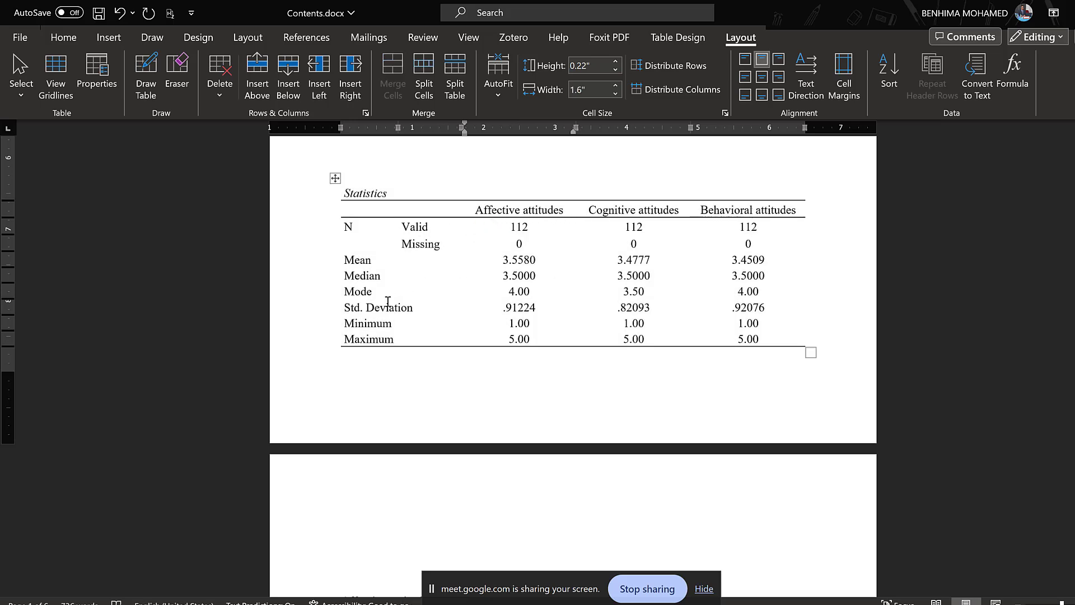
# - Insert "Table 2. Descriptive" before "Statistics" in the table's title row
pyautogui.scroll(2, 386, 297)
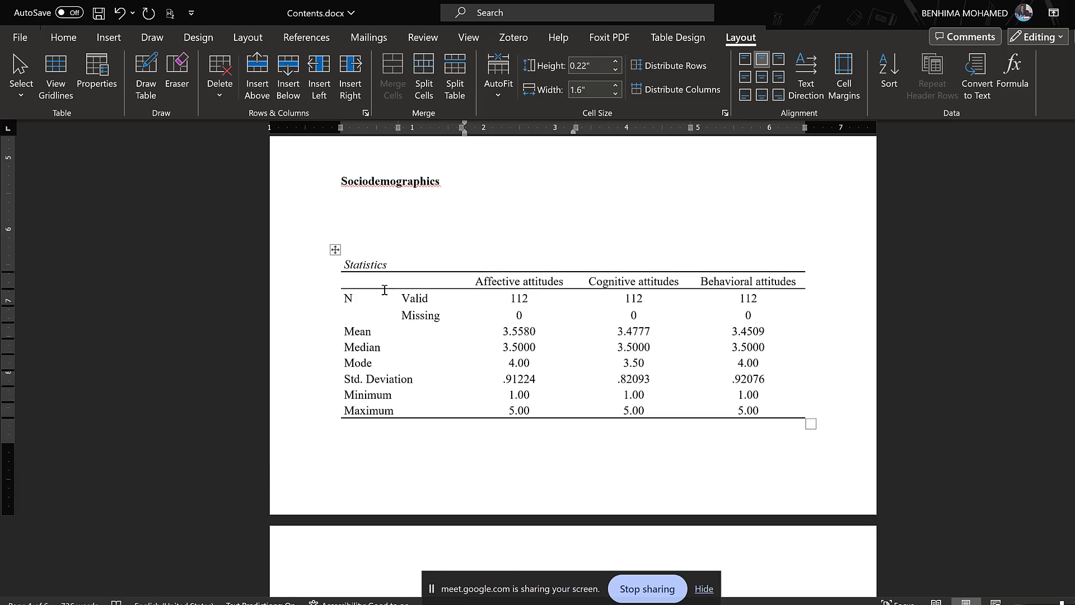
pyautogui.scroll(1, 451, 233)
pyautogui.scroll(-2, 355, 243)
pyautogui.click(345, 227)
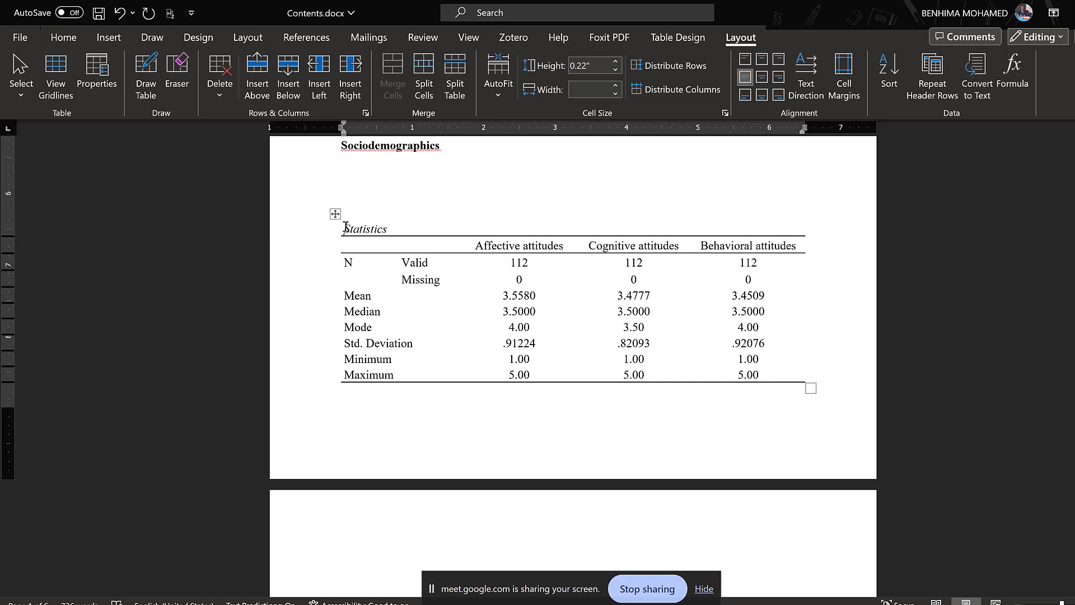
pyautogui.write('Table 2. Desc')
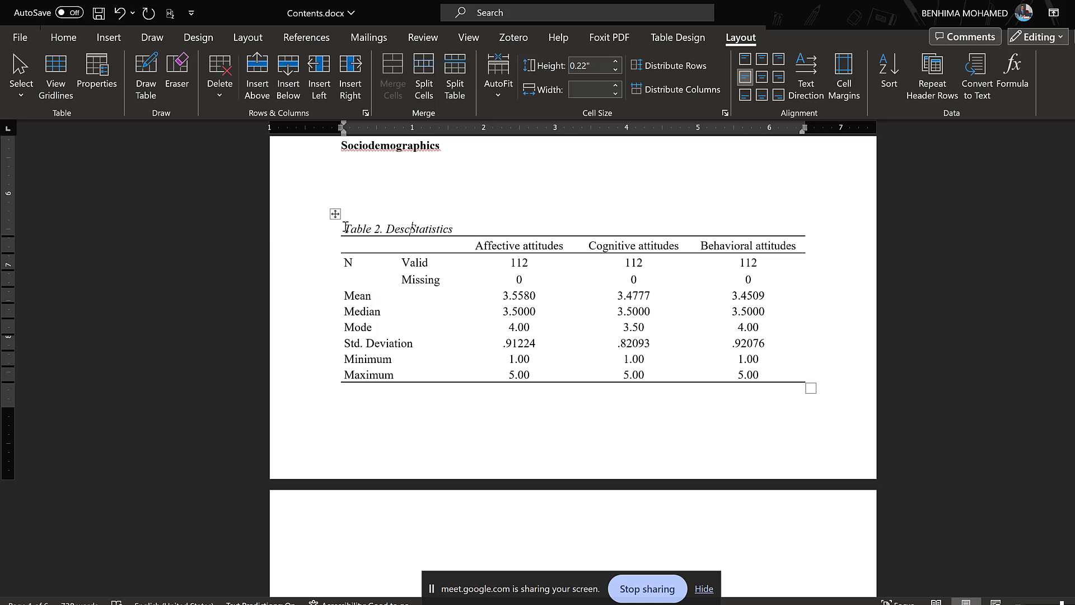
pyautogui.write('riptive')
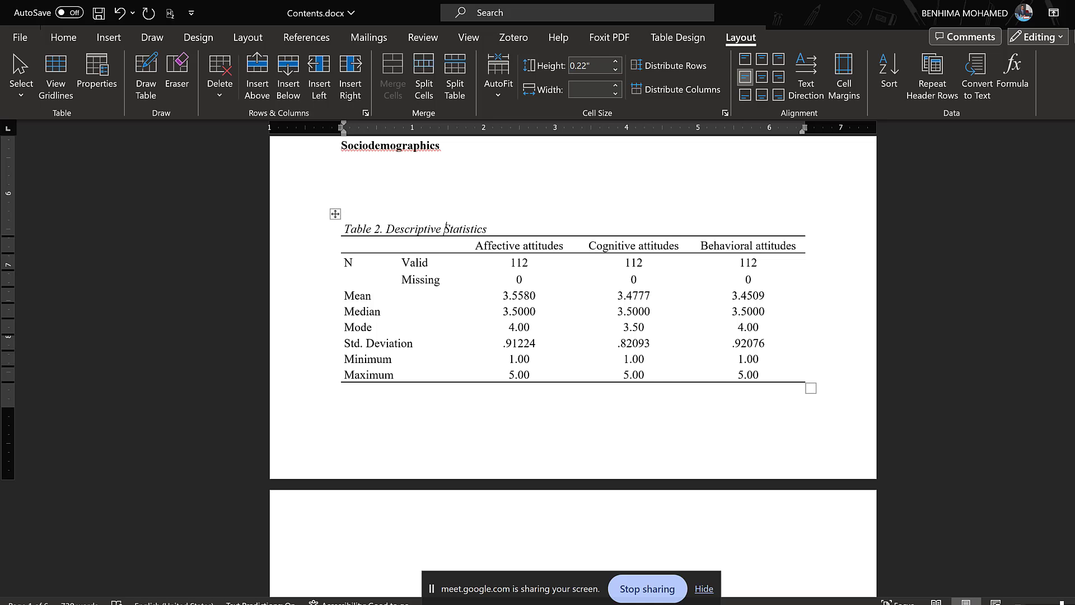
# - Make "Table 2" bold and non-italic, and extend the end of the caption with "of the Likert Scales"
pyautogui.moveTo(382, 233); pyautogui.dragTo(344, 231)
pyautogui.click(356, 263)
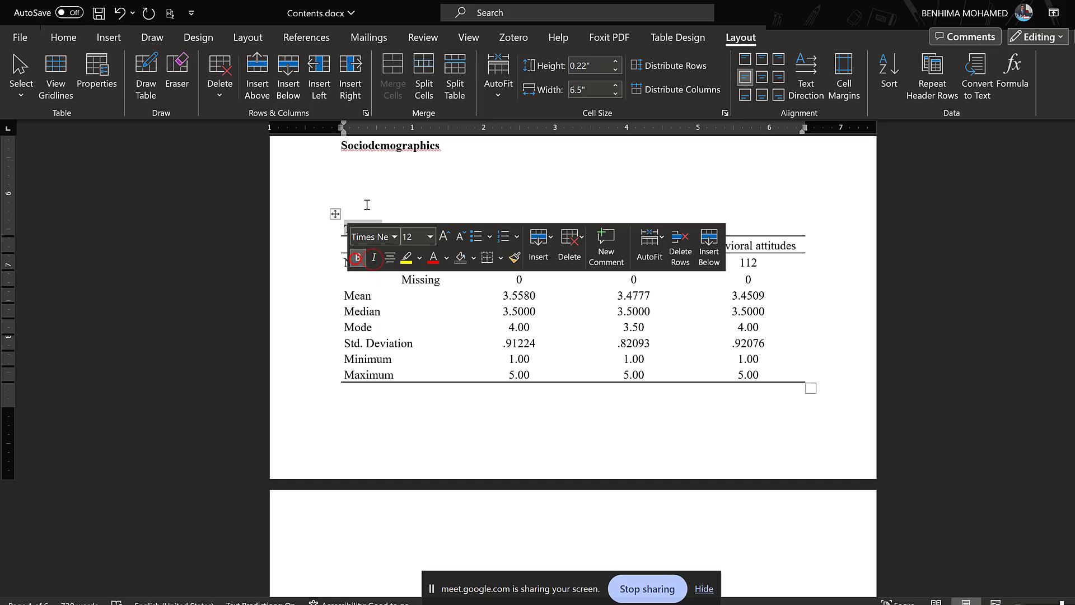
pyautogui.click(365, 200)
pyautogui.scroll(-3, 364, 199)
pyautogui.scroll(2, 489, 194)
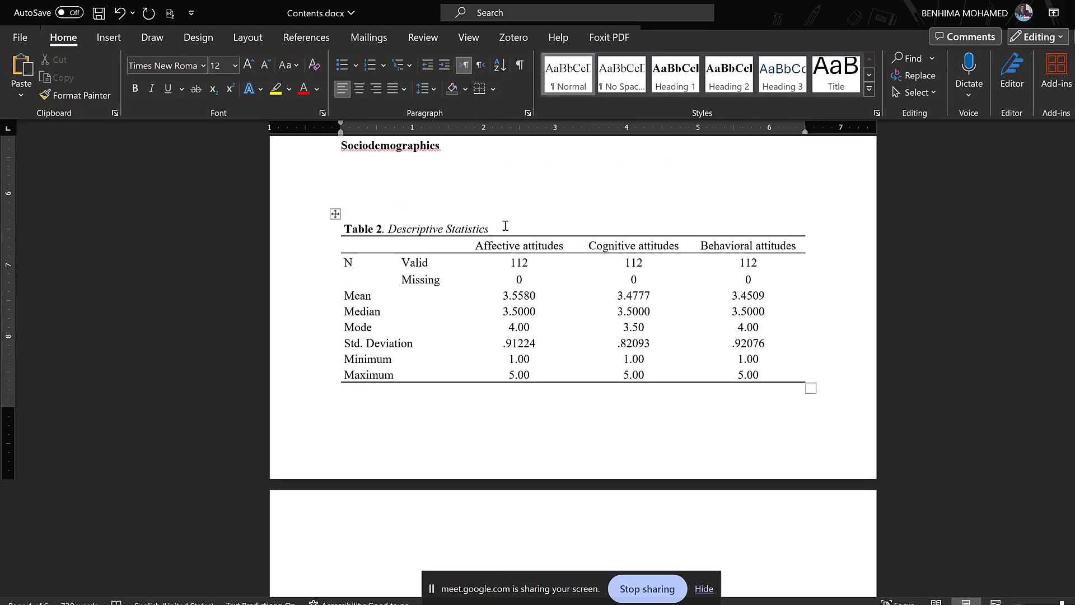
pyautogui.click(506, 227)
pyautogui.write('of the Likert Scales')
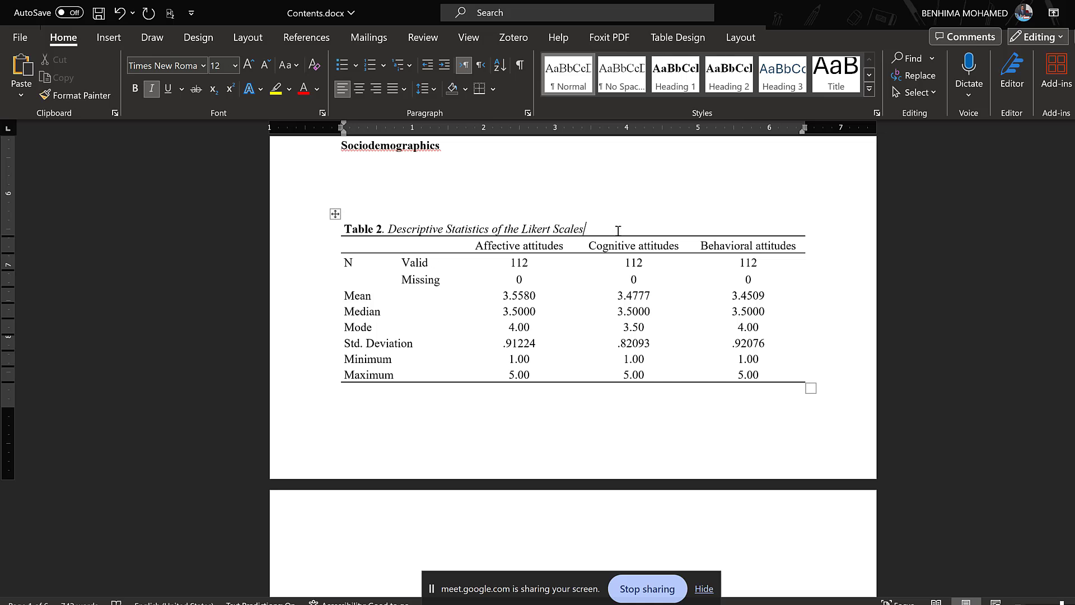
# - Make the Affective, Cognitive and Behavioral attitudes column headers of Table 2 bold
pyautogui.scroll(-3, 778, 183)
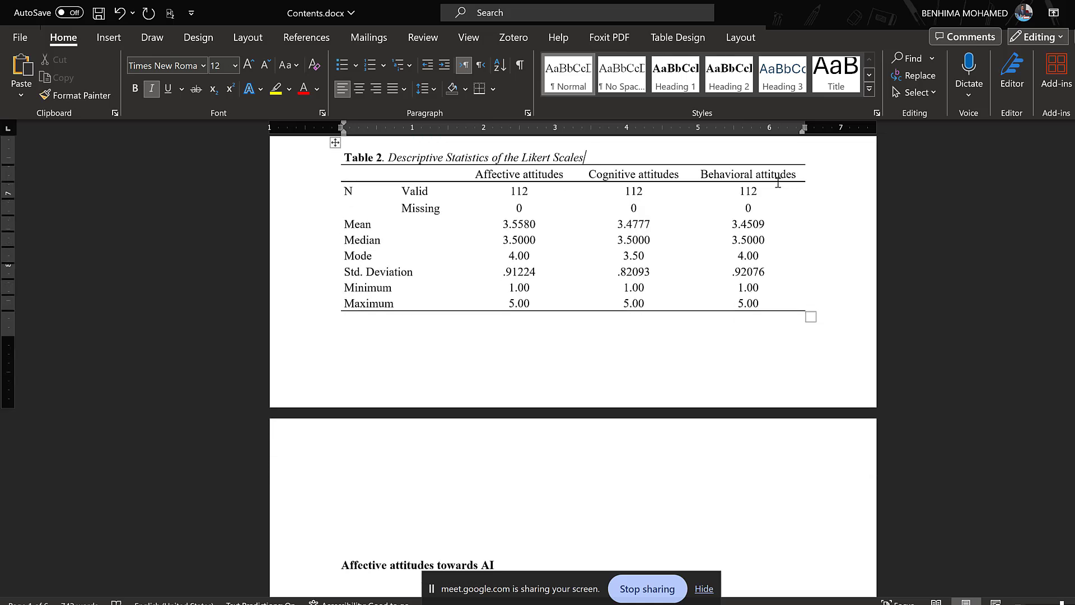
pyautogui.moveTo(802, 171); pyautogui.dragTo(476, 175)
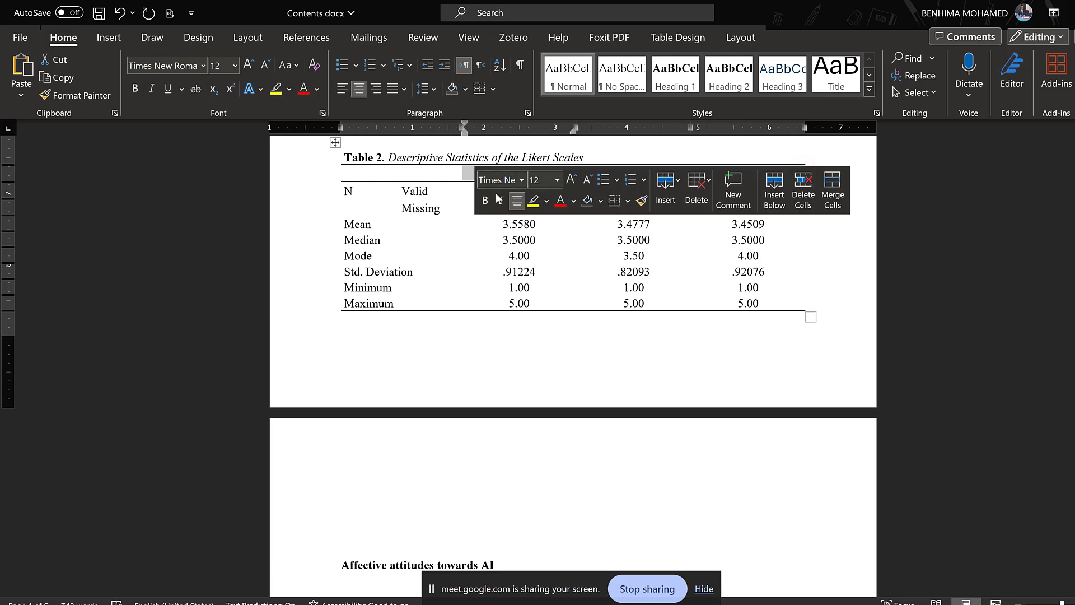
pyautogui.scroll(1, 562, 277)
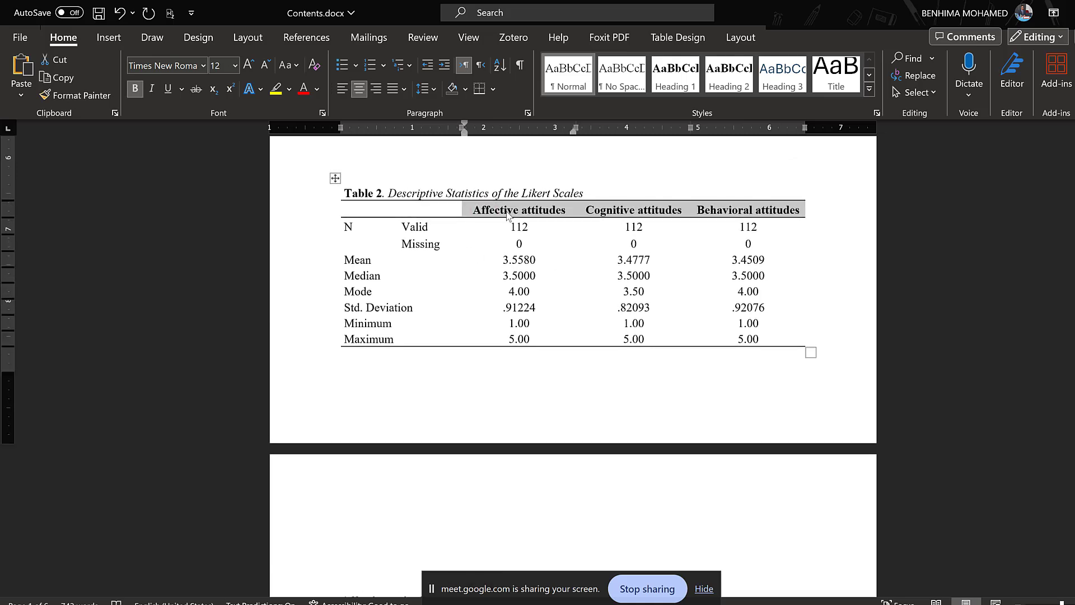
# - Copy the three attitude column headers and create a maximized blank workbook in Excel
pyautogui.rightClick(505, 212)
pyautogui.click(542, 283)
pyautogui.hotkey('alt', 'Tab')
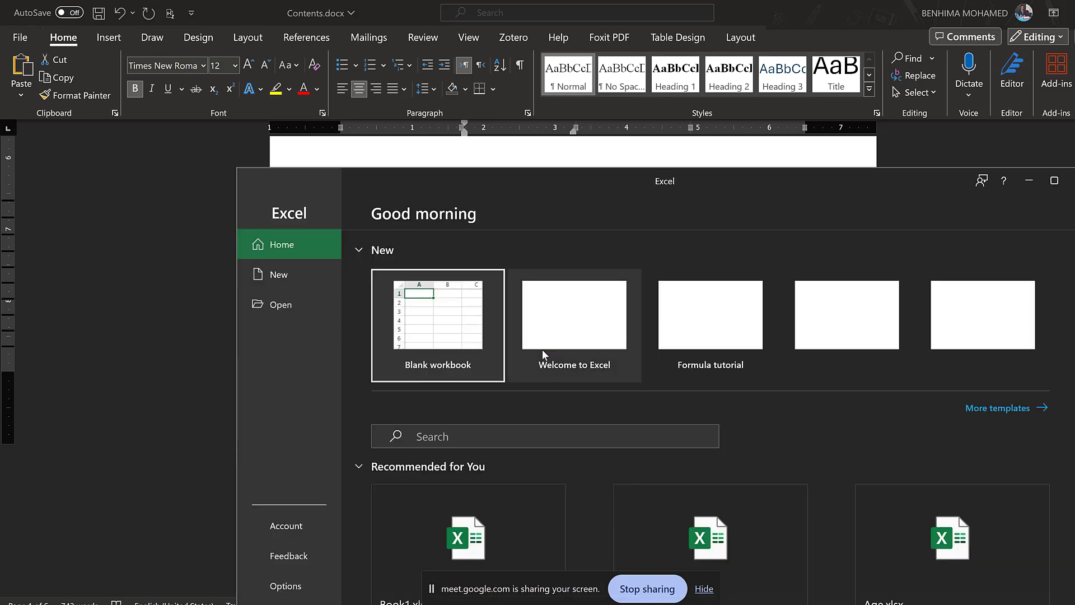
pyautogui.click(430, 306)
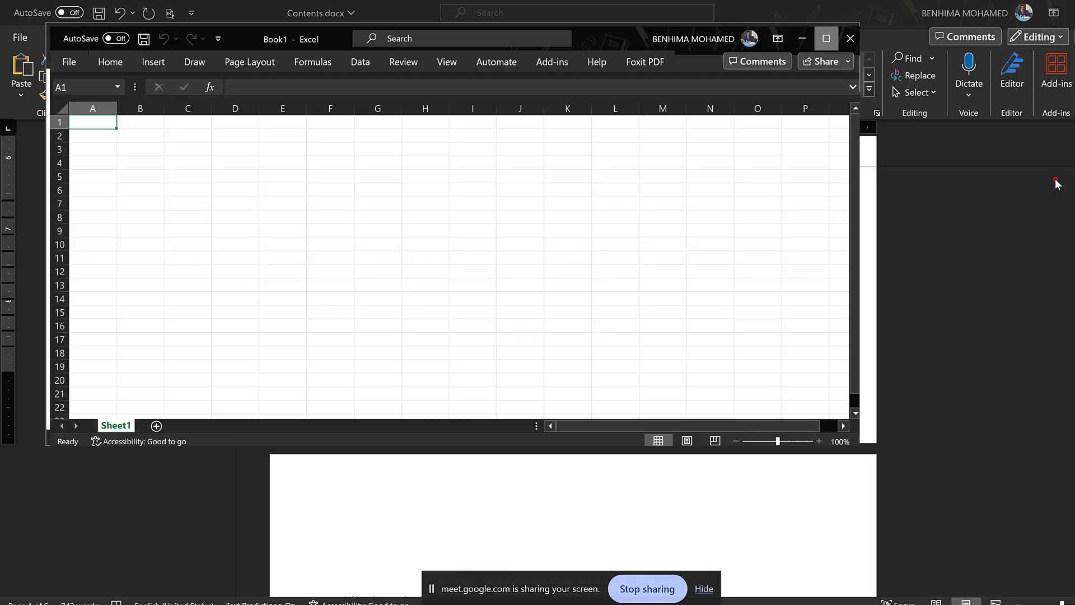
pyautogui.click(1056, 179)
# - Widen column G and paste the three copied attitude headers into row 8, starting at G8
pyautogui.click(336, 191)
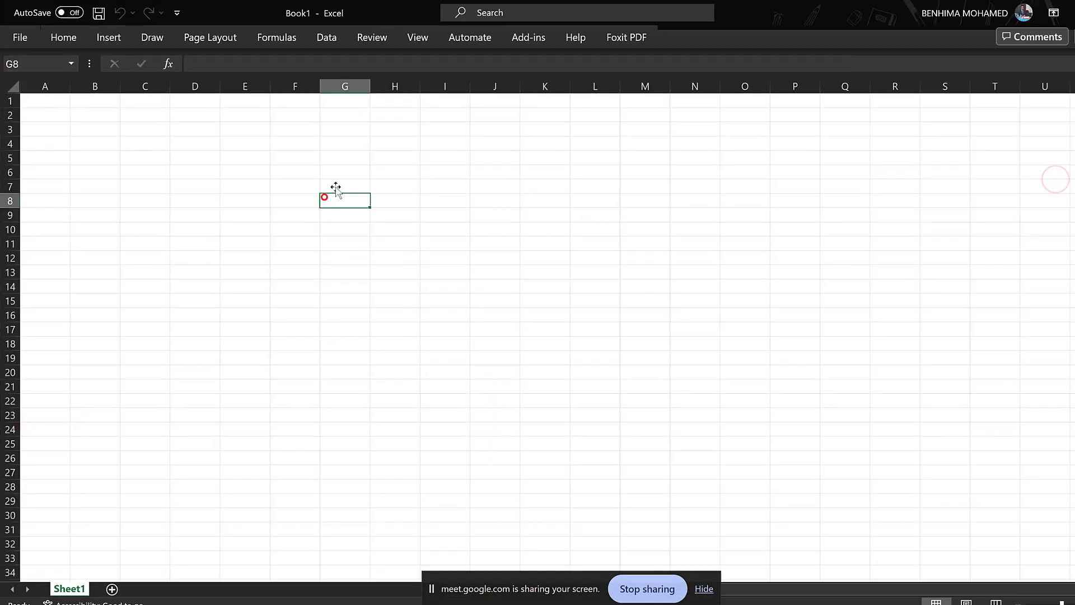
pyautogui.moveTo(371, 87); pyautogui.dragTo(416, 86)
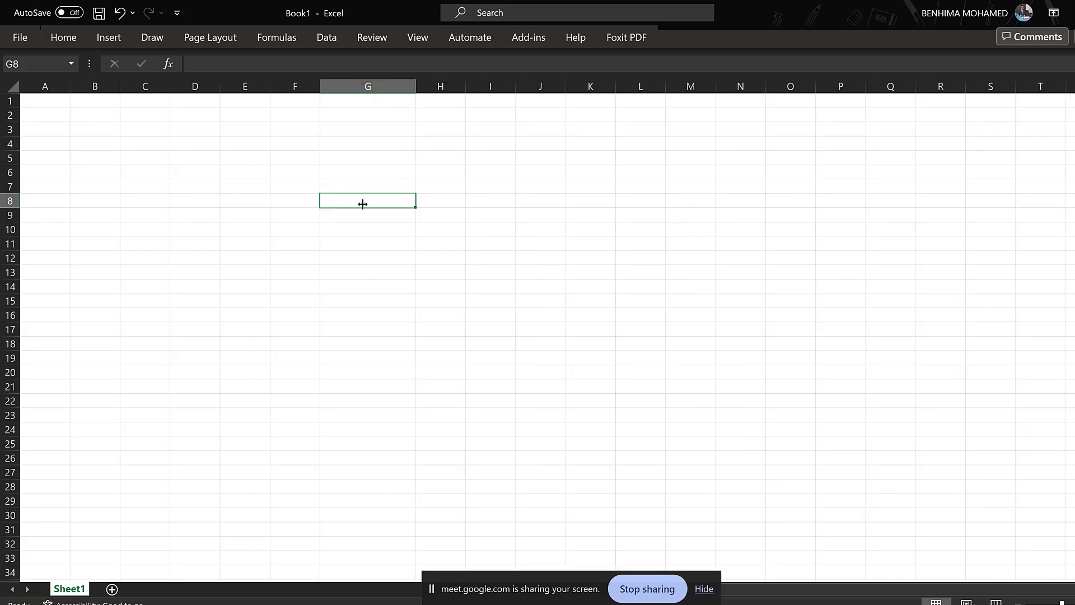
pyautogui.hotkey('ctrl', 'v')
# - Copy the three attitude headers in row 8 and paste them transposed, starting at G12
pyautogui.rightClick(364, 209)
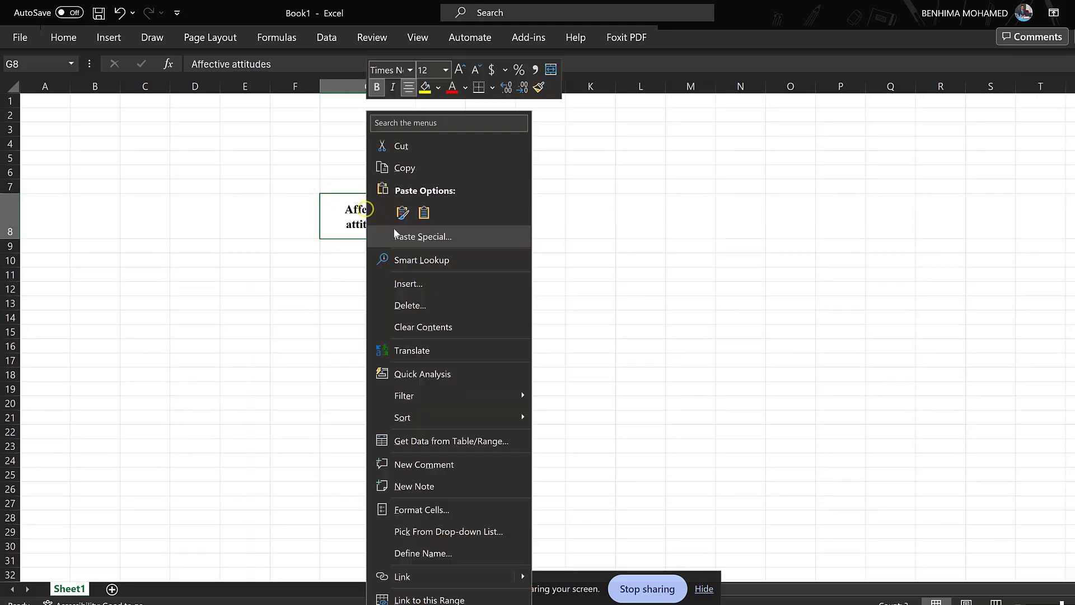
pyautogui.click(411, 174)
pyautogui.click(372, 289)
pyautogui.rightClick(372, 290)
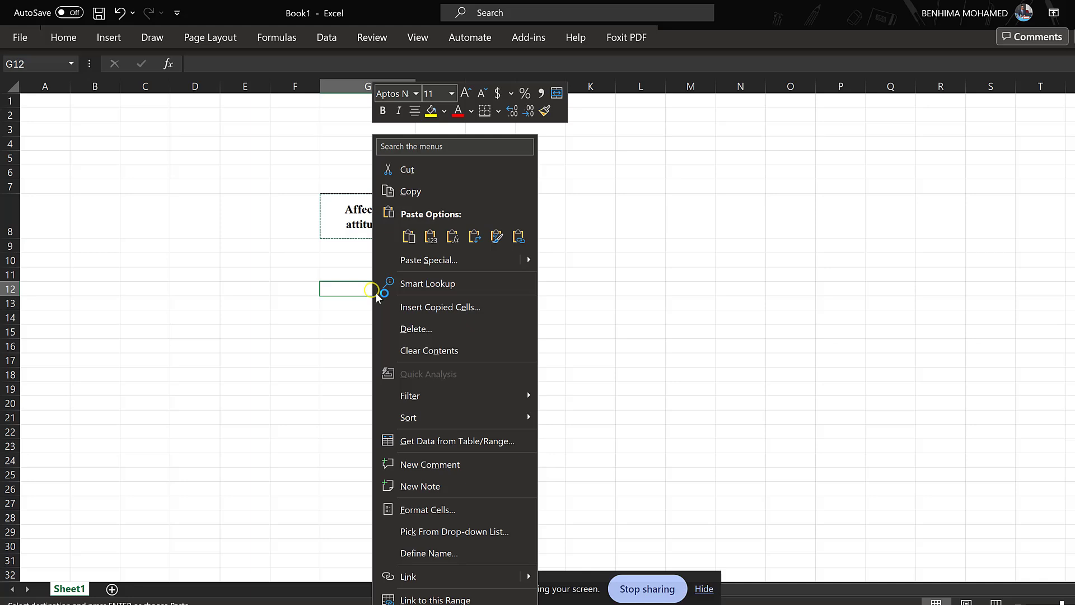
pyautogui.click(478, 236)
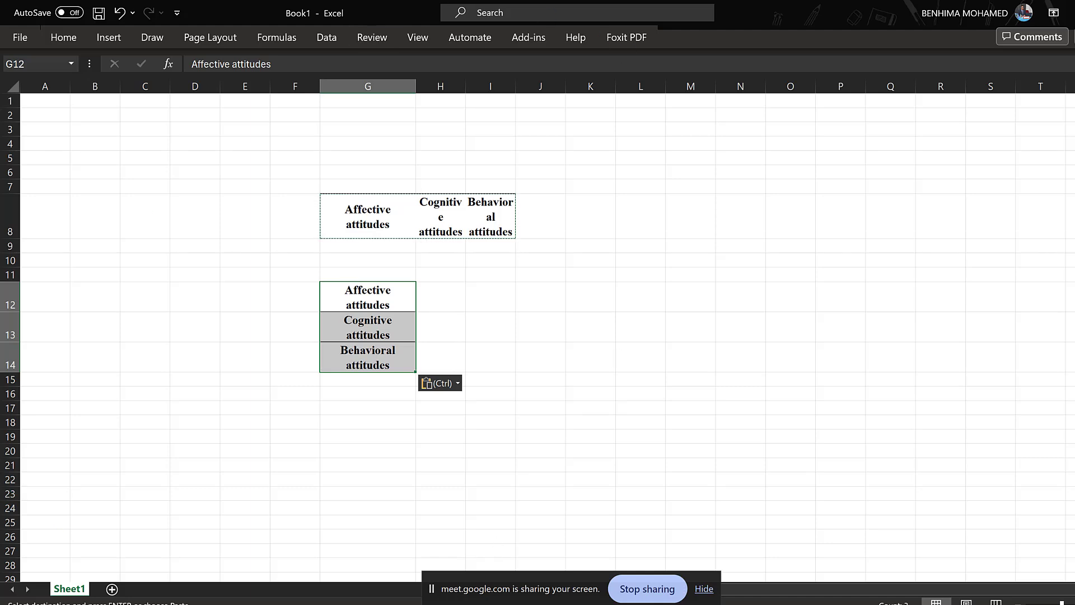
# - Copy the three values in the Mean row of Table 2 in Word and paste them into Excel at G6, matching destination formatting
pyautogui.hotkey('alt', 'Tab')
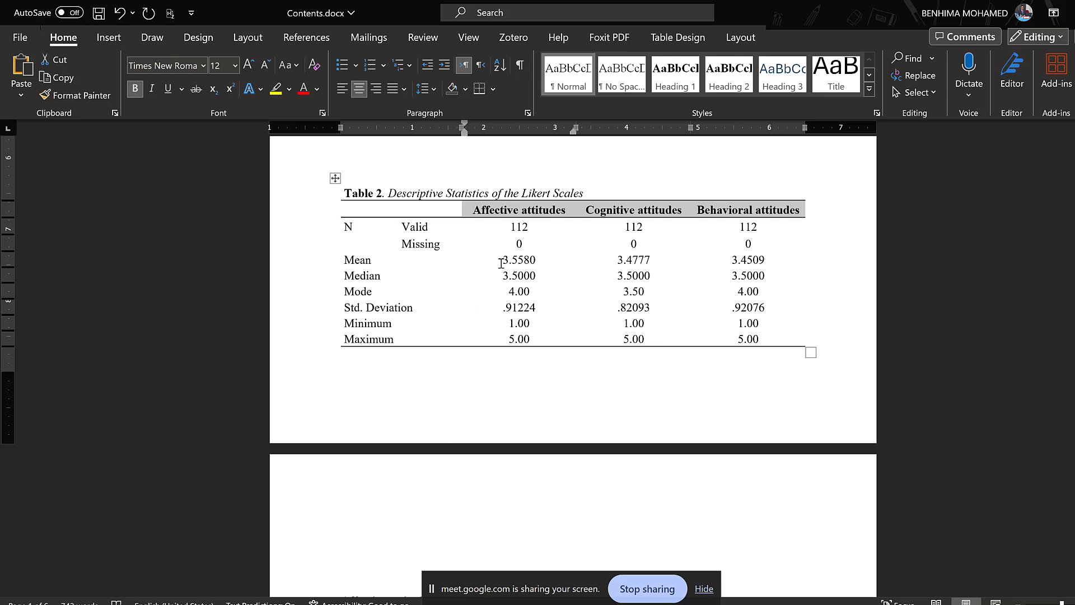
pyautogui.moveTo(504, 261); pyautogui.dragTo(715, 261)
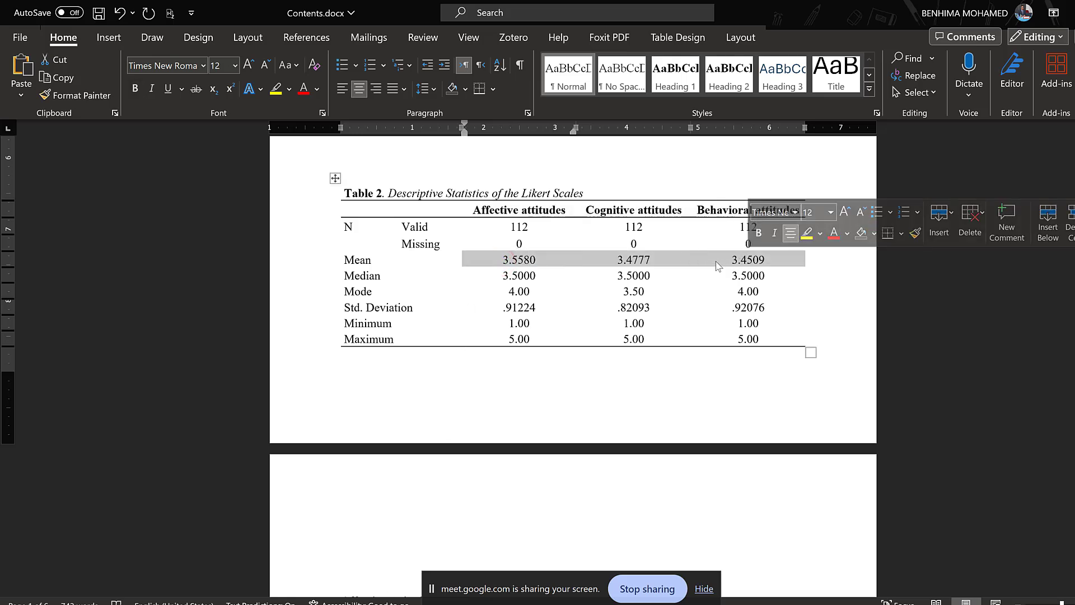
pyautogui.rightClick(716, 261)
pyautogui.click(751, 342)
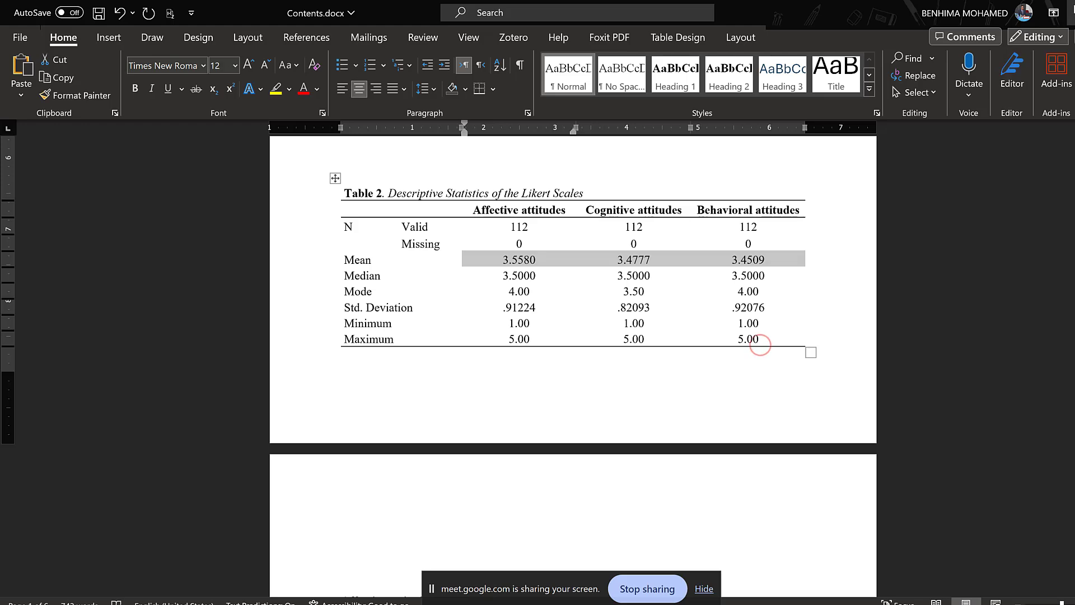
pyautogui.hotkey('alt', 'Tab')
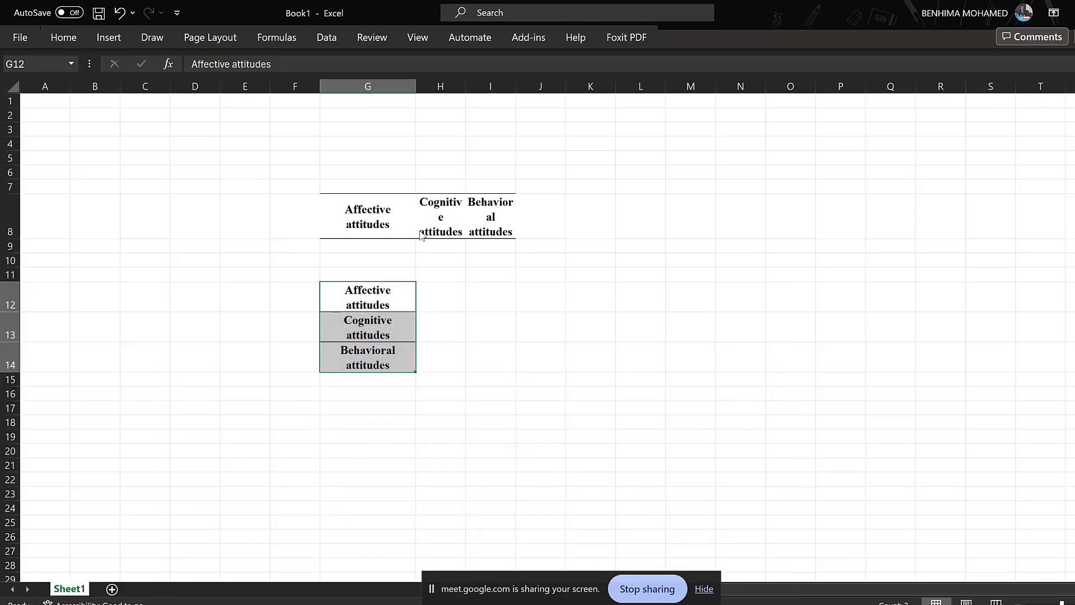
pyautogui.click(372, 176)
pyautogui.rightClick(372, 176)
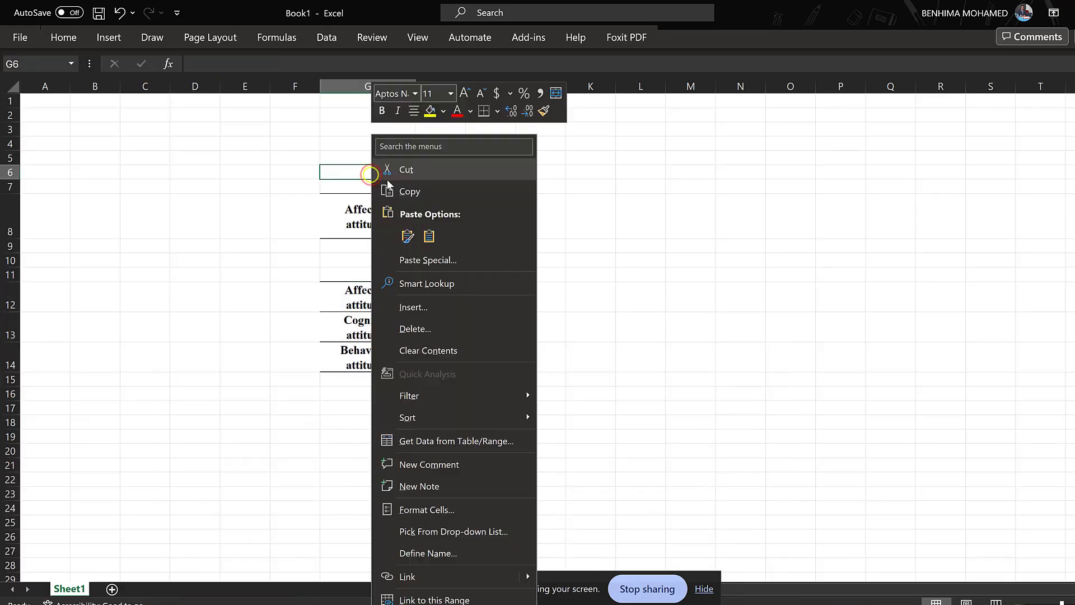
pyautogui.click(428, 232)
# - Copy the three means in row 6 and paste them transposed beside the vertical attitude labels, starting at H12
pyautogui.rightClick(402, 170)
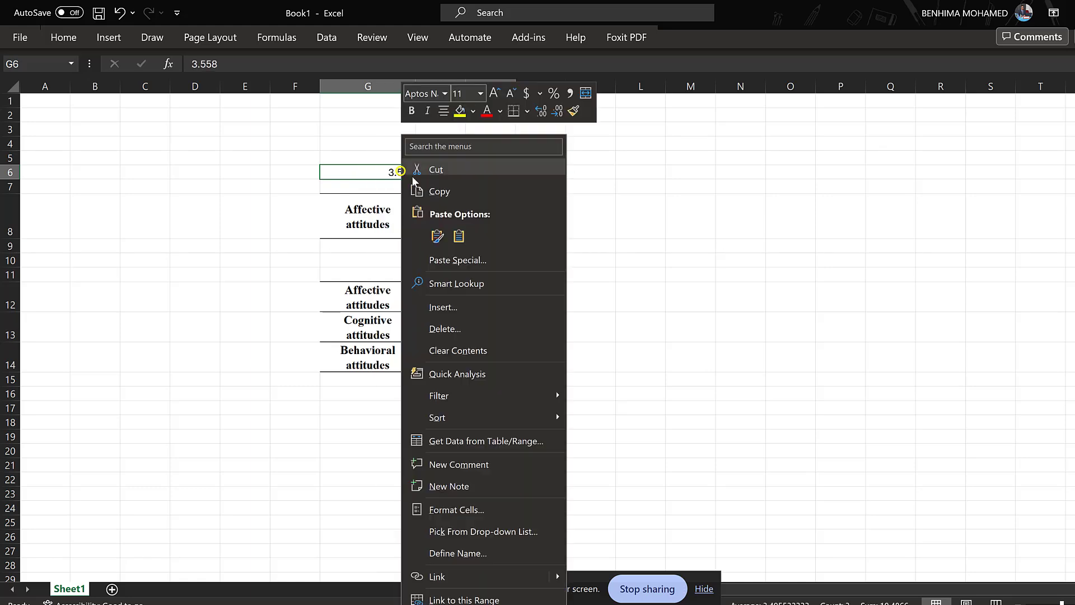
pyautogui.click(439, 191)
pyautogui.click(447, 284)
pyautogui.rightClick(447, 284)
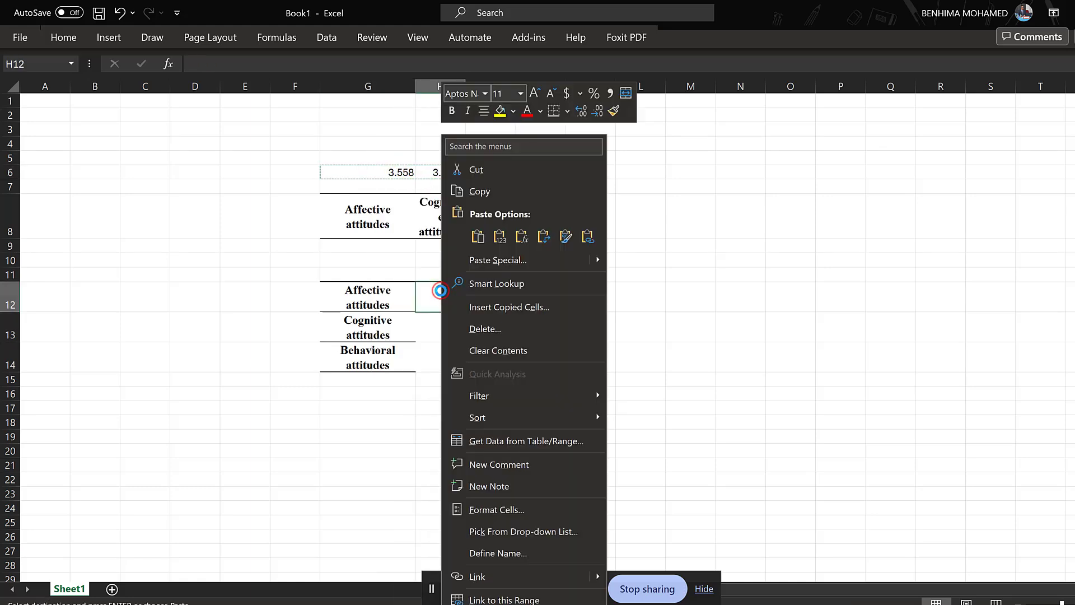
pyautogui.click(544, 237)
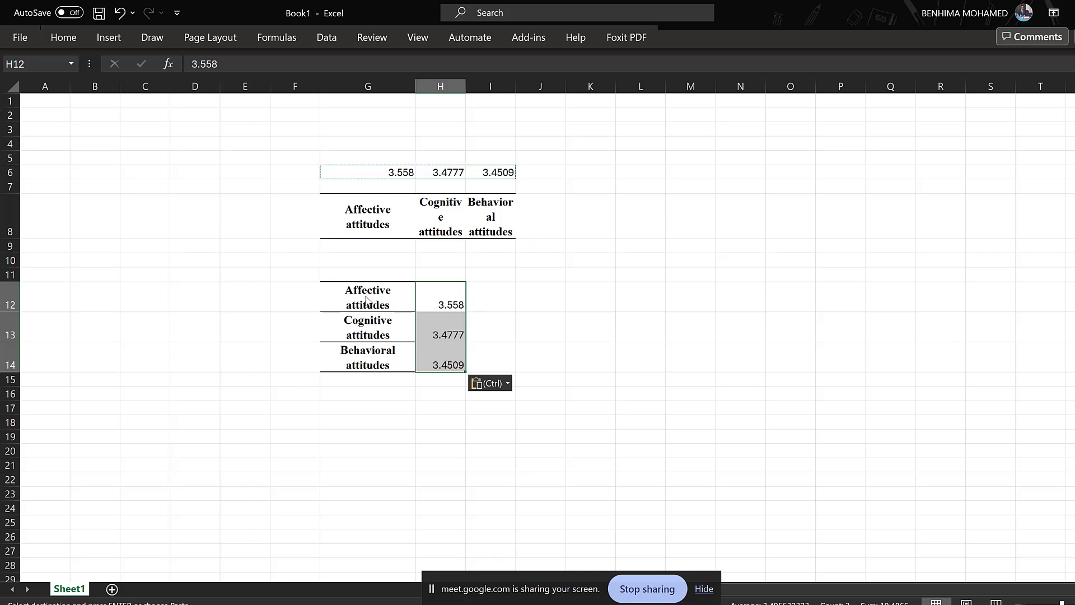
# - Insert a clustered column chart of the attitude labels and means in G12:H14
pyautogui.moveTo(373, 303); pyautogui.dragTo(442, 361)
pyautogui.click(119, 40)
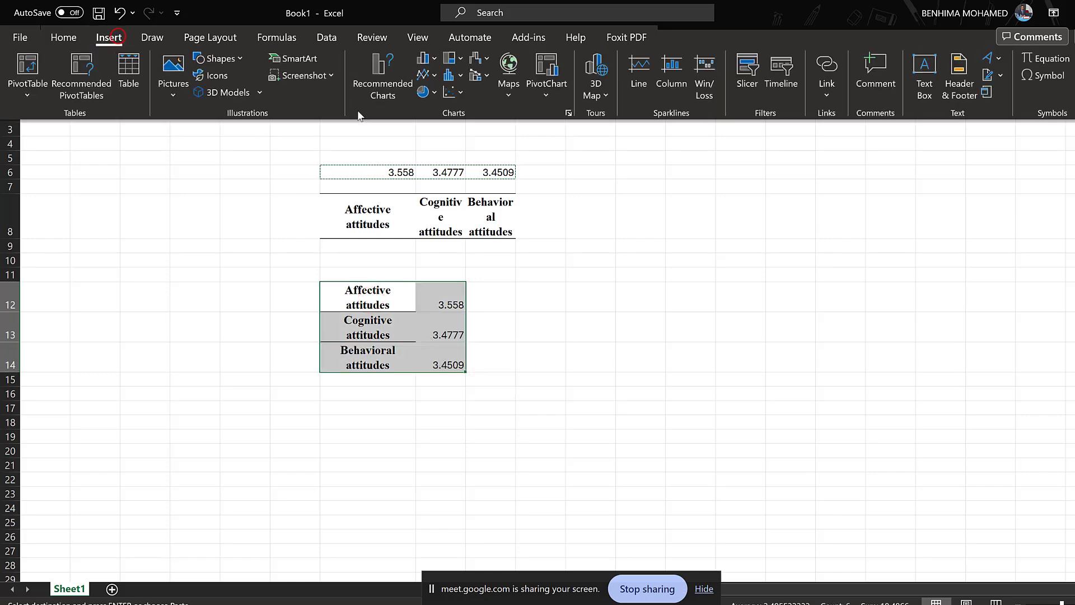
pyautogui.click(376, 91)
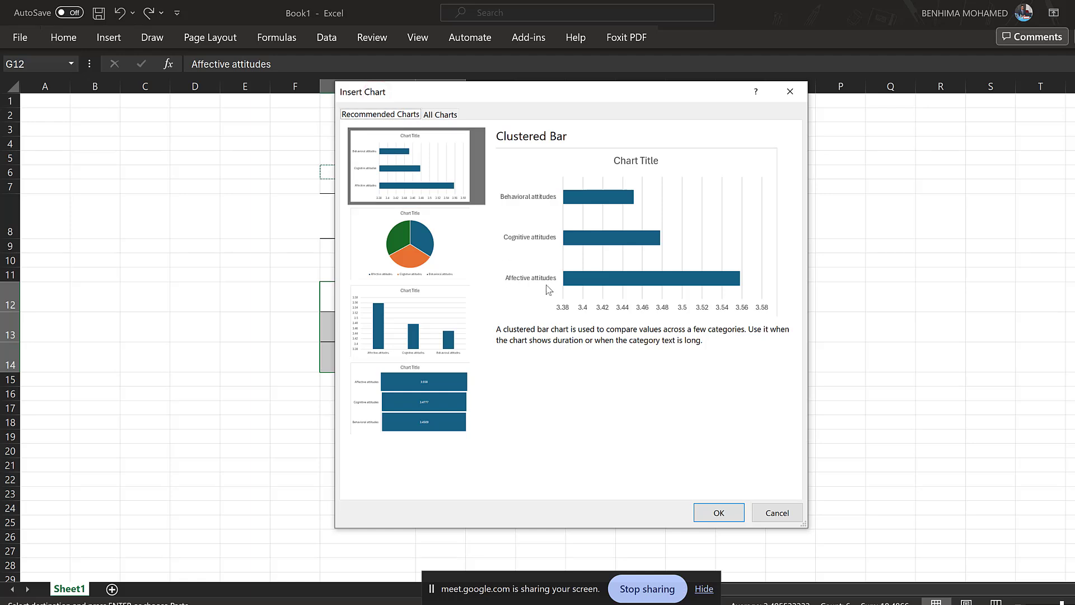
pyautogui.click(438, 331)
pyautogui.click(712, 513)
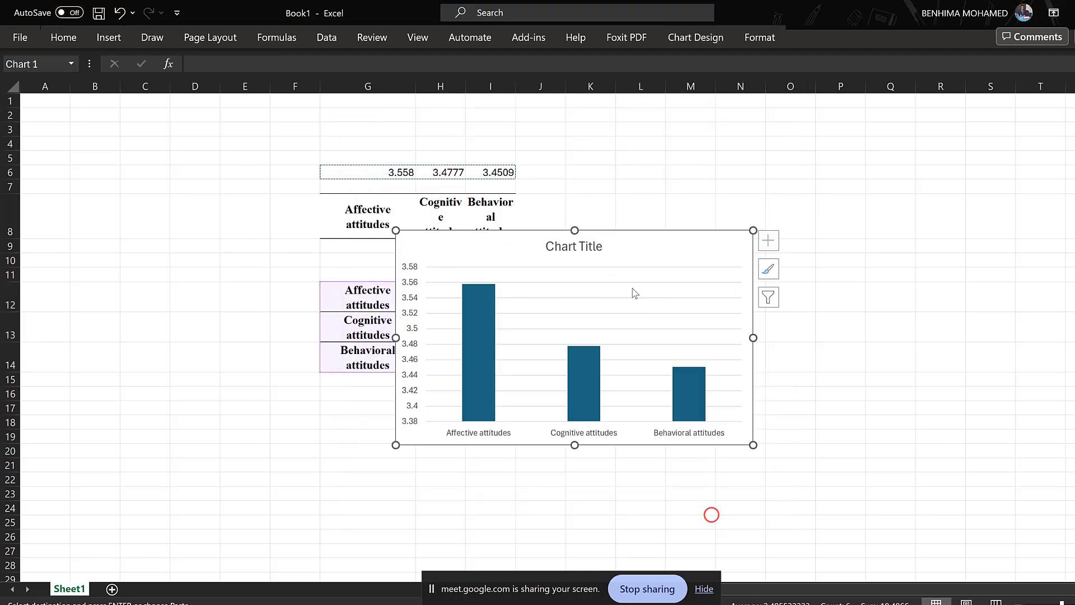
# - Delete the chart title and add data labels to the columns
pyautogui.click(567, 251)
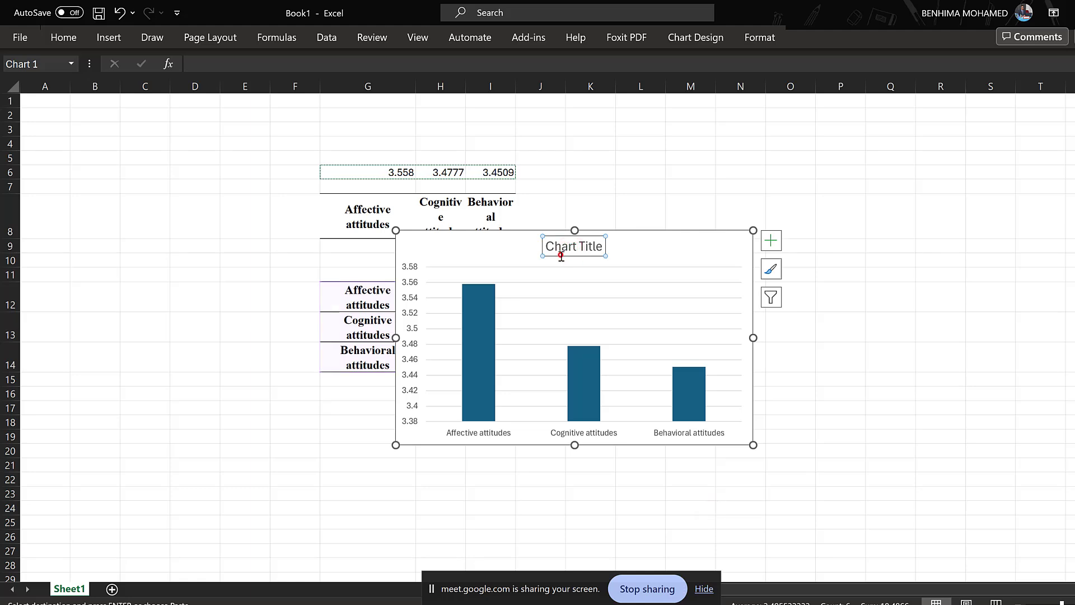
pyautogui.press('Delete')
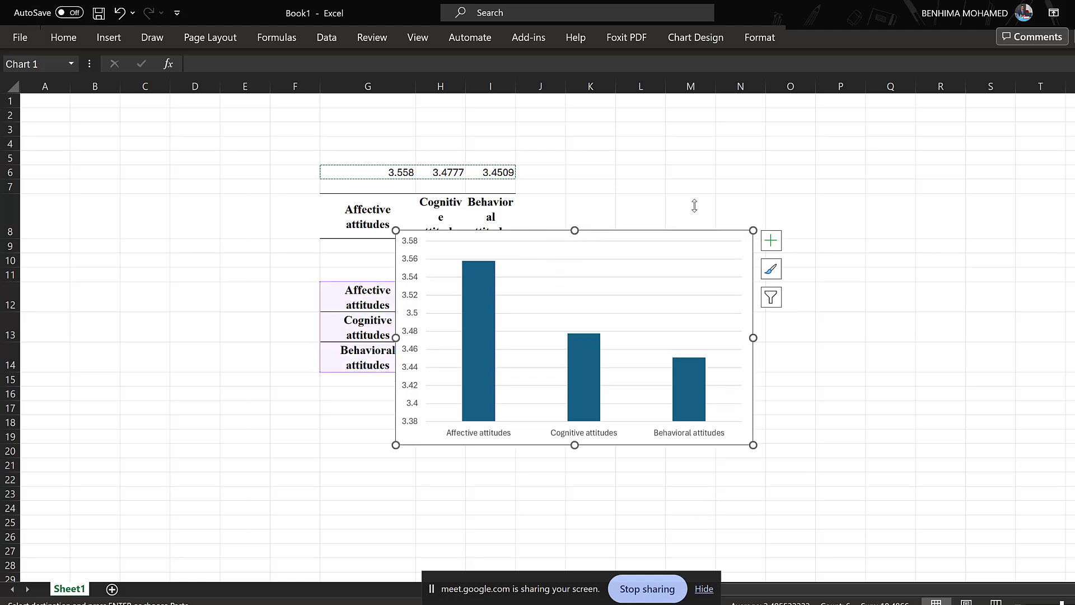
pyautogui.click(771, 241)
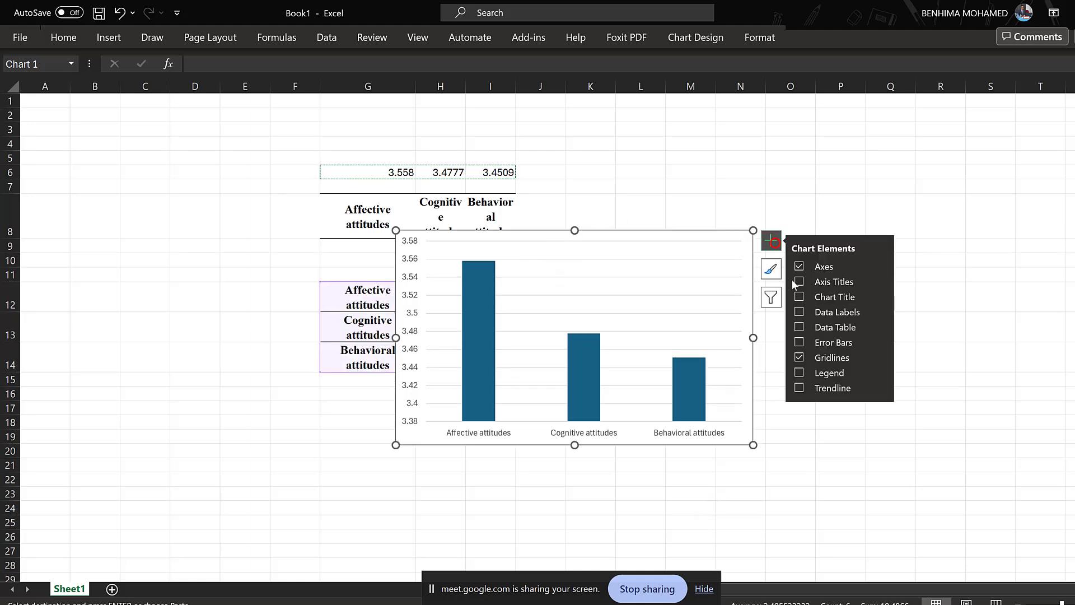
pyautogui.click(808, 312)
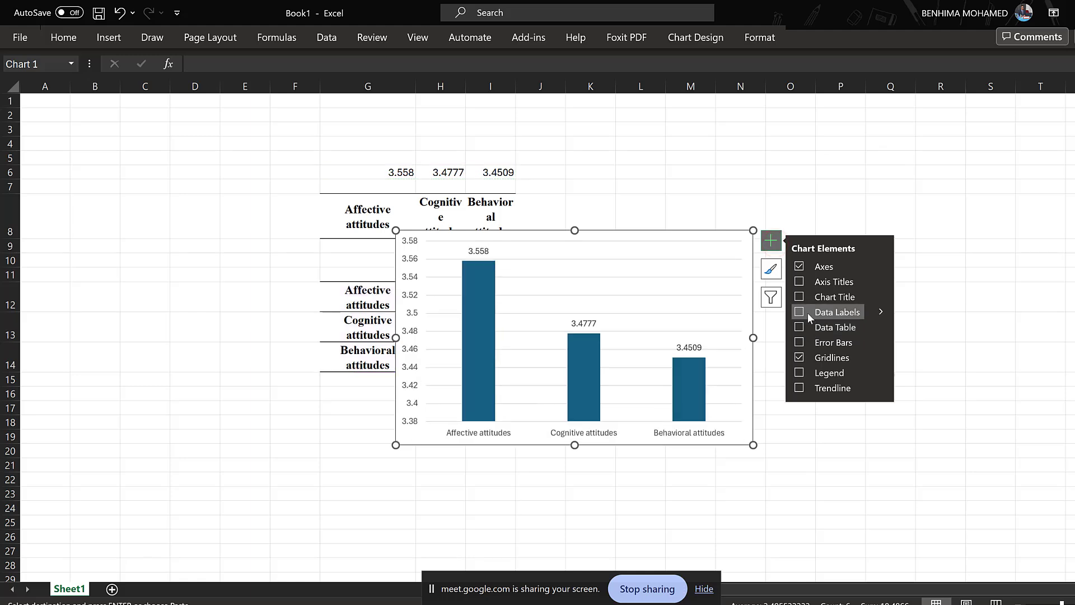
# - Copy the chart into the Word document on the page below Table 2 and widen it
pyautogui.rightClick(605, 232)
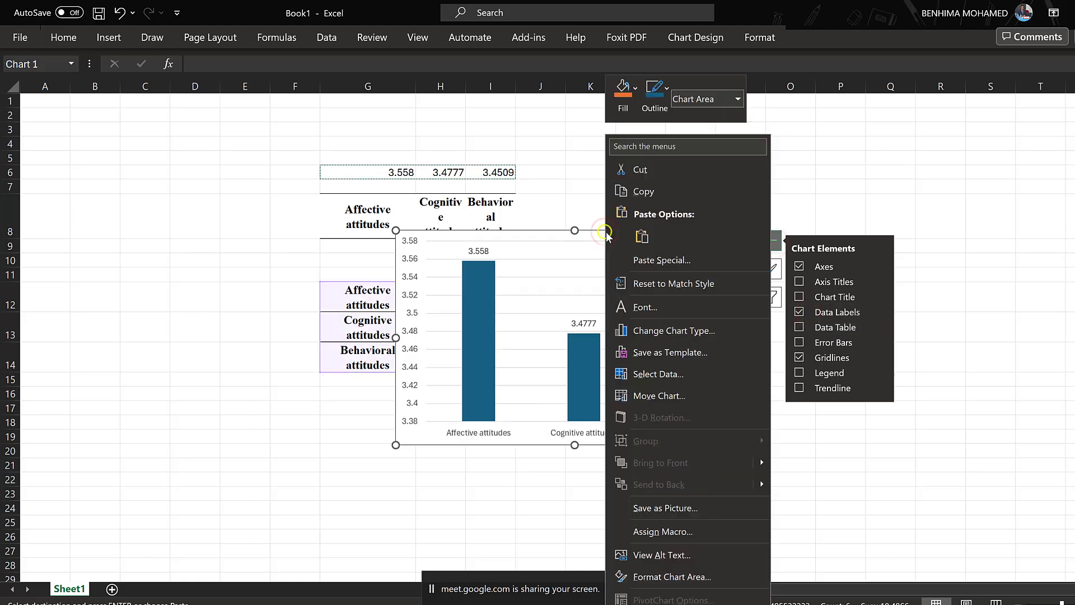
pyautogui.click(644, 194)
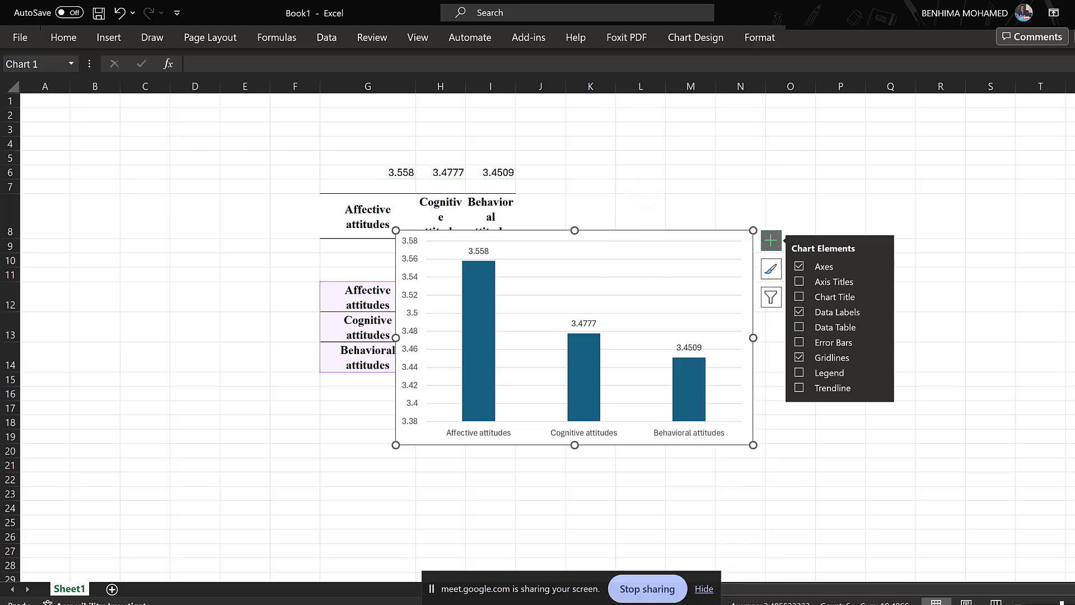
pyautogui.hotkey('alt', 'Tab')
pyautogui.click(394, 510)
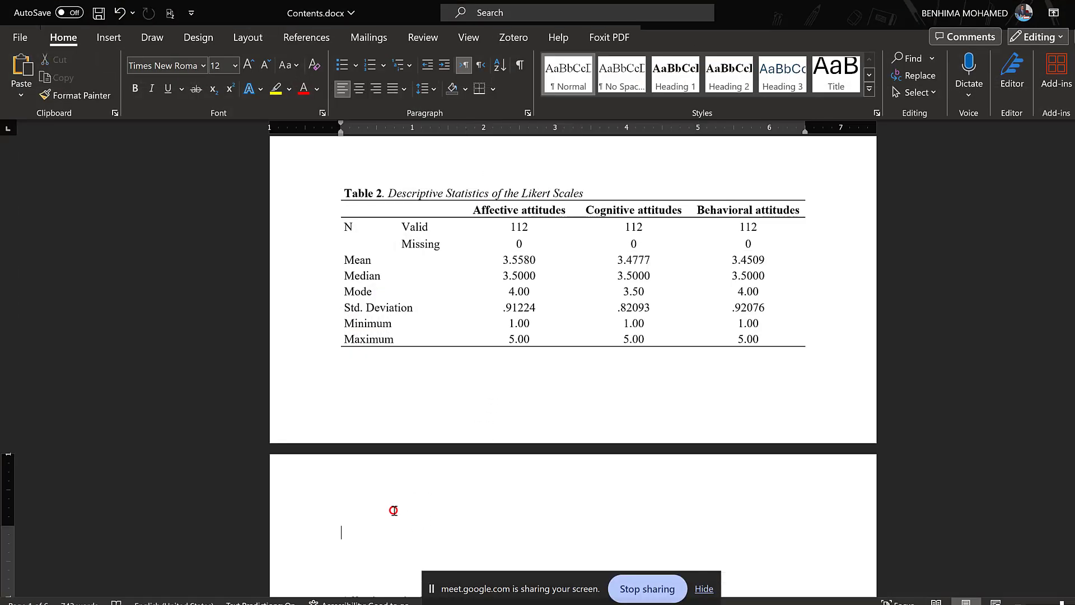
pyautogui.hotkey('ctrl', 'v')
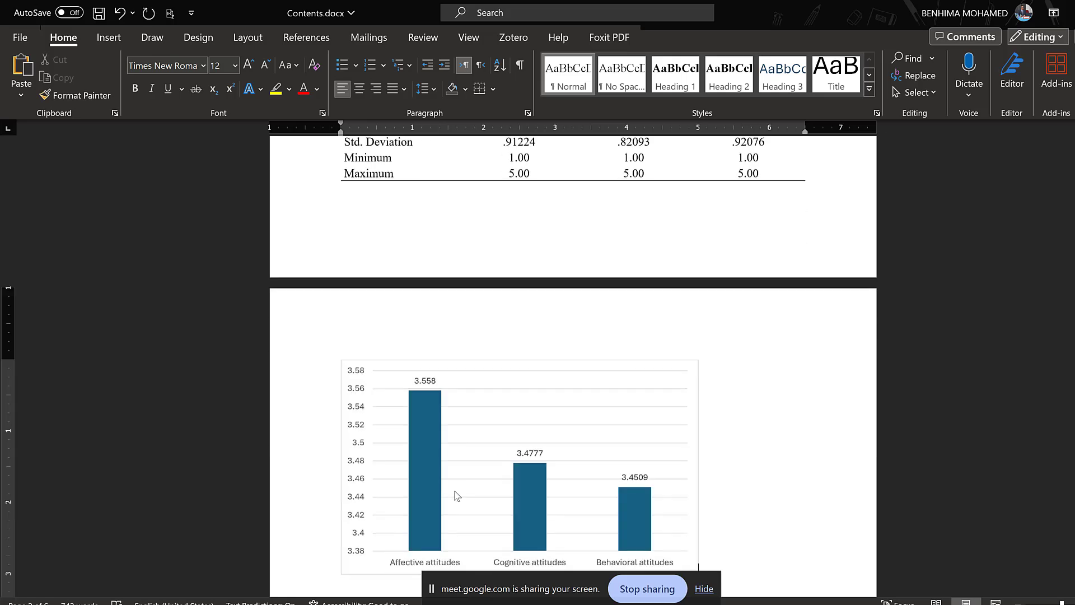
pyautogui.click(692, 439)
pyautogui.moveTo(698, 467); pyautogui.dragTo(782, 465)
# - Copy the "Table 2. Descriptive Statistics of the Likert Scales" caption row and paste it between the table and the chart
pyautogui.scroll(3, 442, 268)
pyautogui.scroll(2, 442, 267)
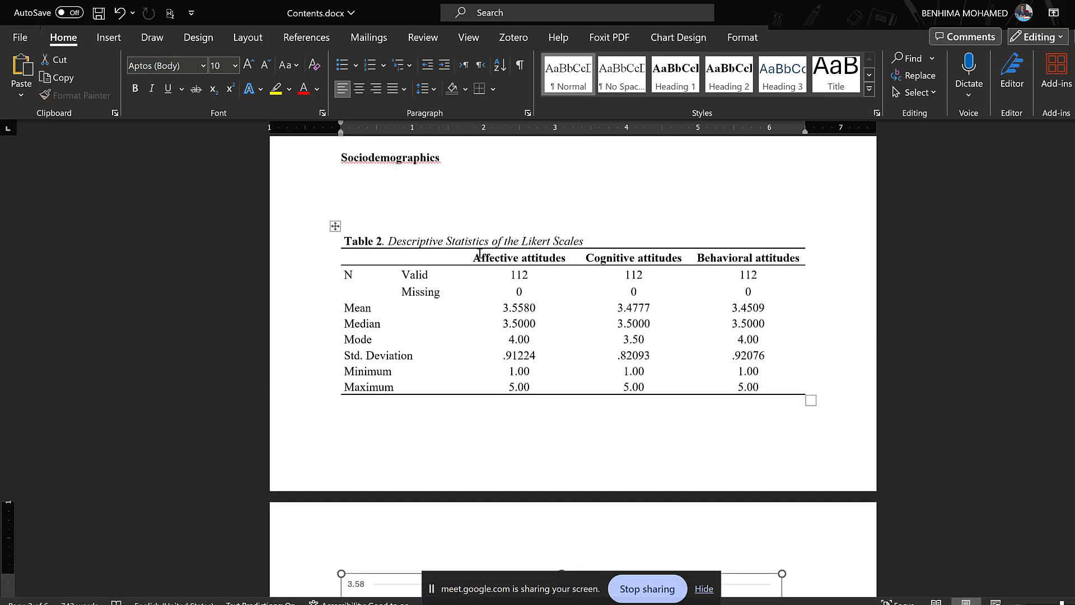
pyautogui.tripleClick(601, 242)
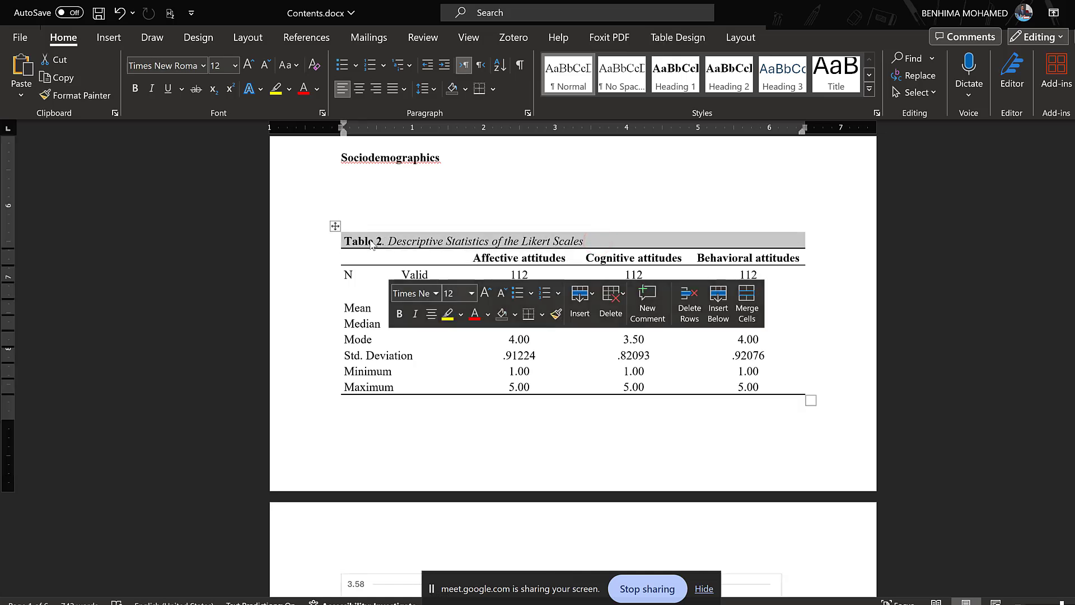
pyautogui.rightClick(371, 244)
pyautogui.click(410, 321)
pyautogui.click(390, 436)
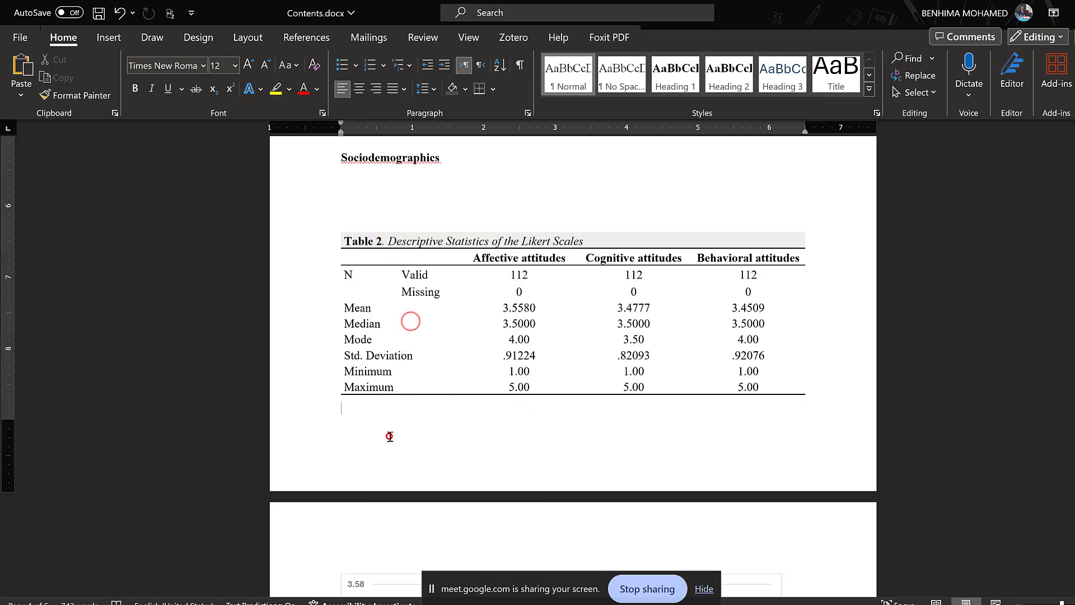
pyautogui.hotkey('ctrl', 'v')
pyautogui.scroll(-3, 390, 436)
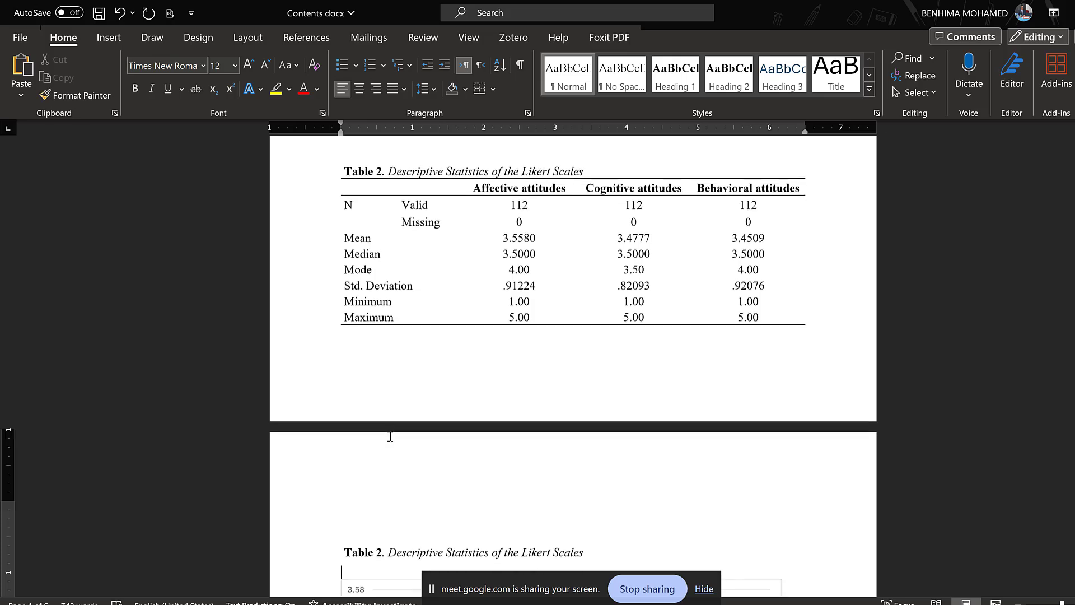
# - Replace "Table" with "Figure" in the caption above the chart
pyautogui.doubleClick(359, 478)
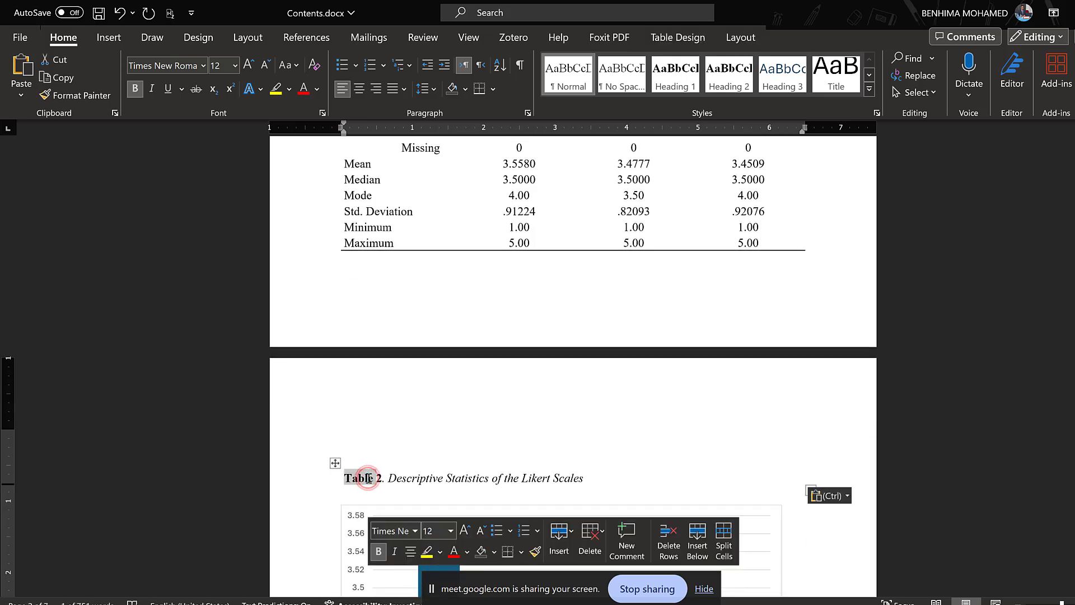
pyautogui.write('Figure')
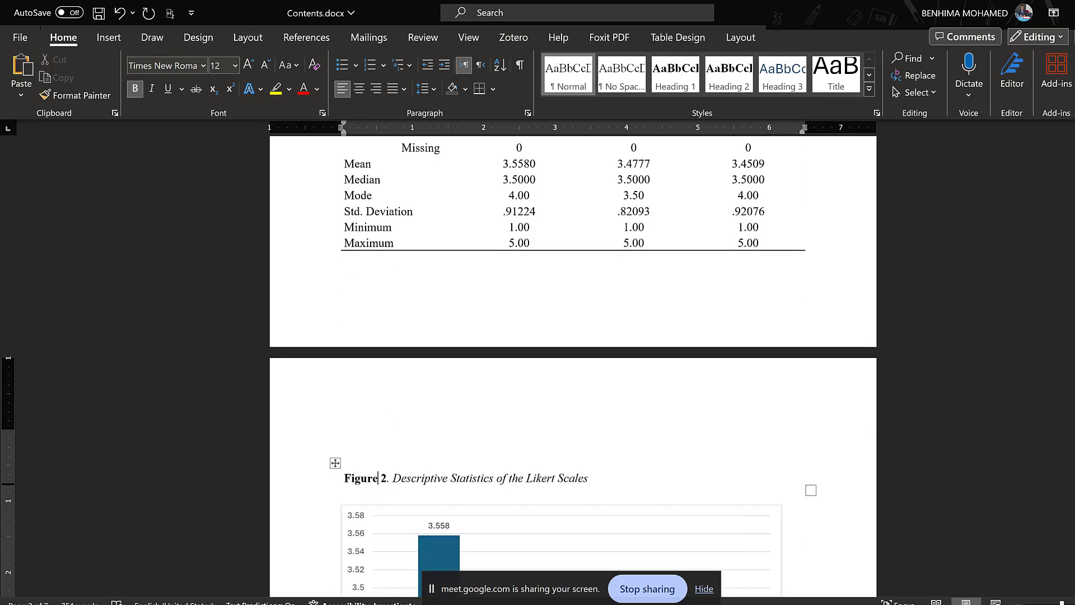
pyautogui.scroll(-5, 577, 435)
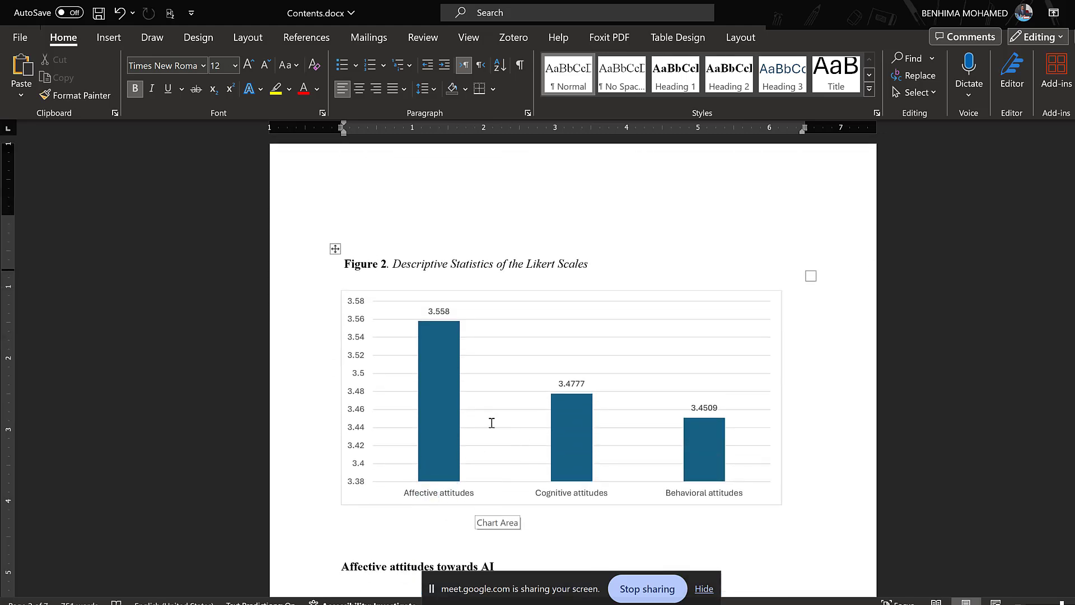
pyautogui.scroll(-2, 470, 435)
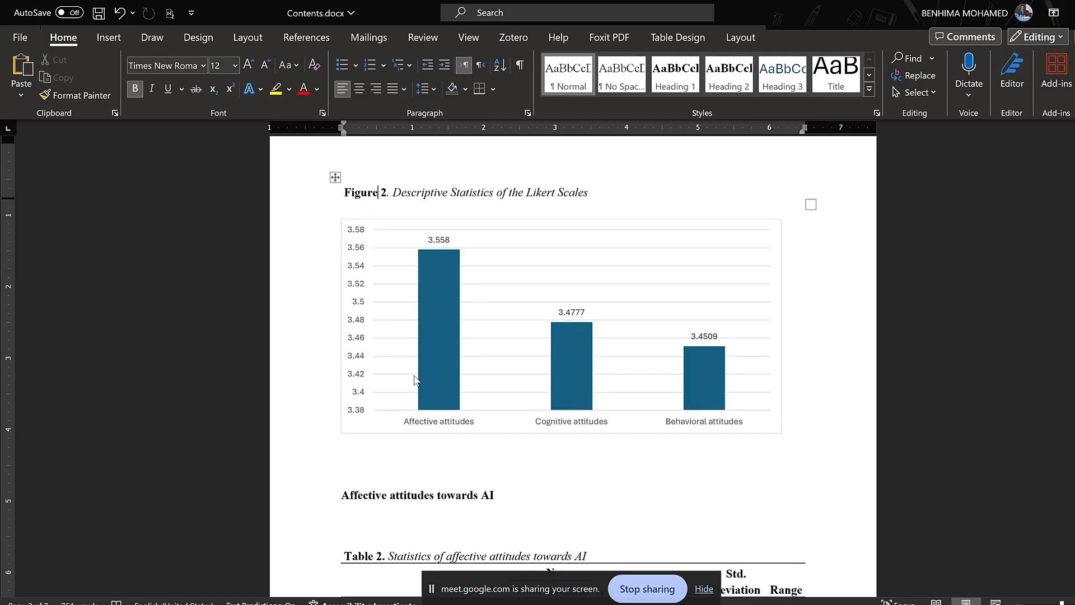
pyautogui.click(348, 455)
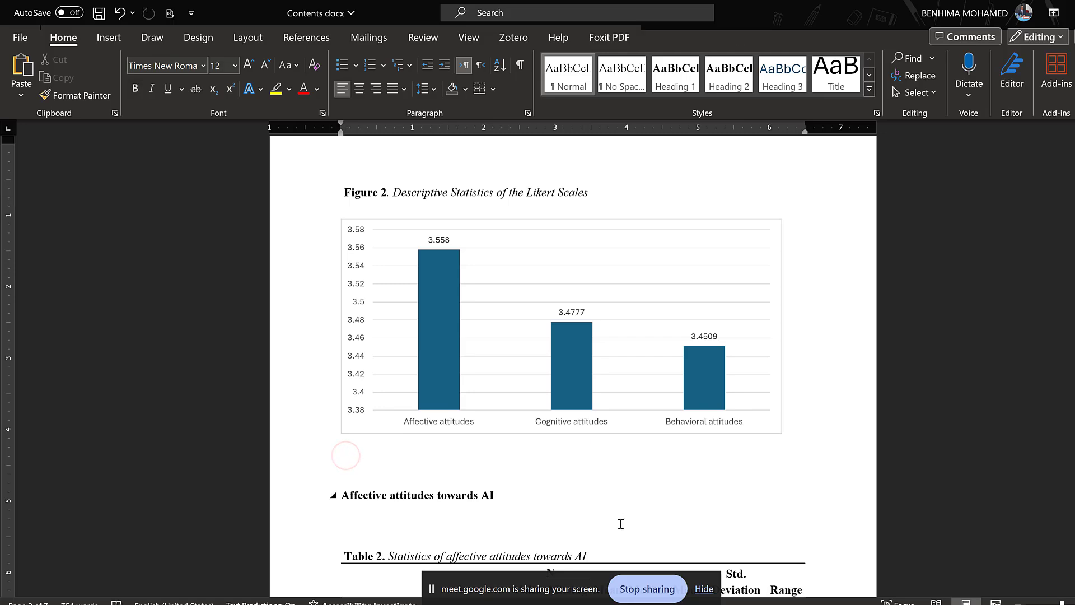
# - Switch to SPSS and set up a bivariate correlation with the Affective, Cognitive and Behavioral attitudes as variables
pyautogui.click(510, 564)
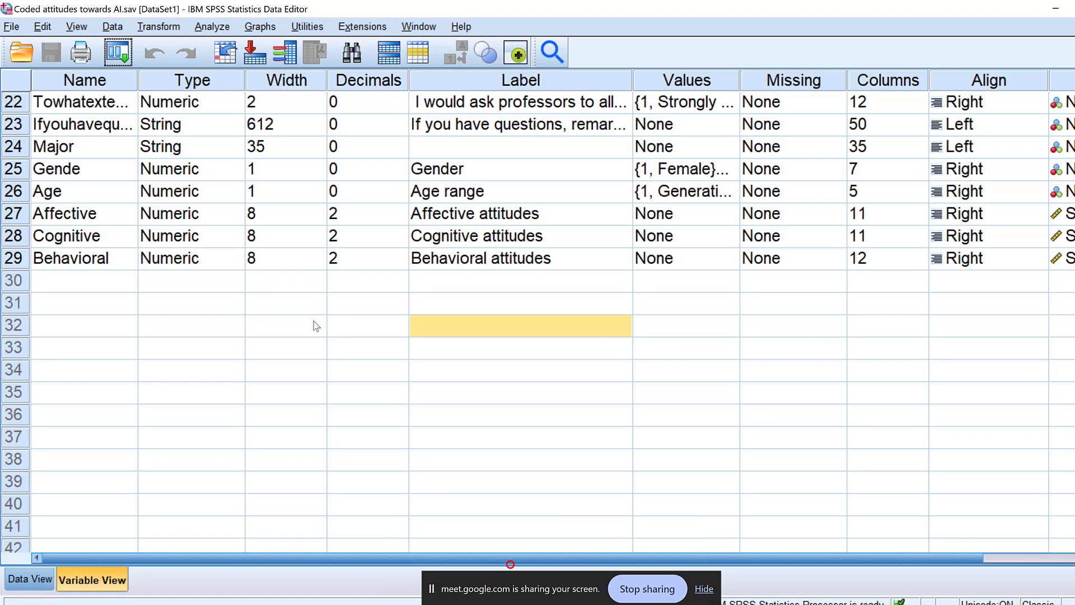
pyautogui.click(212, 27)
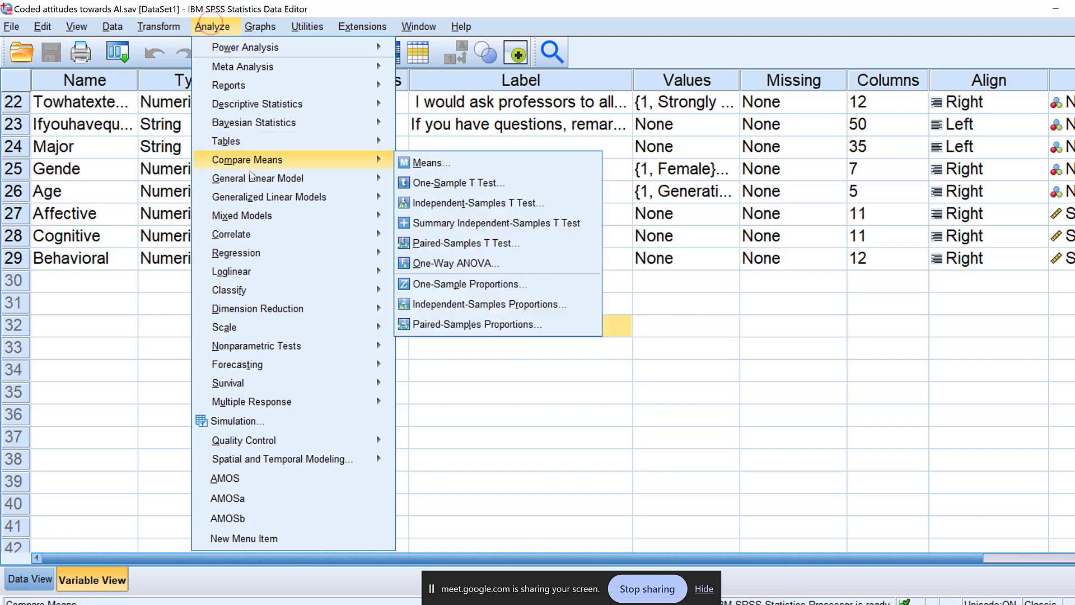
pyautogui.moveTo(236, 240)
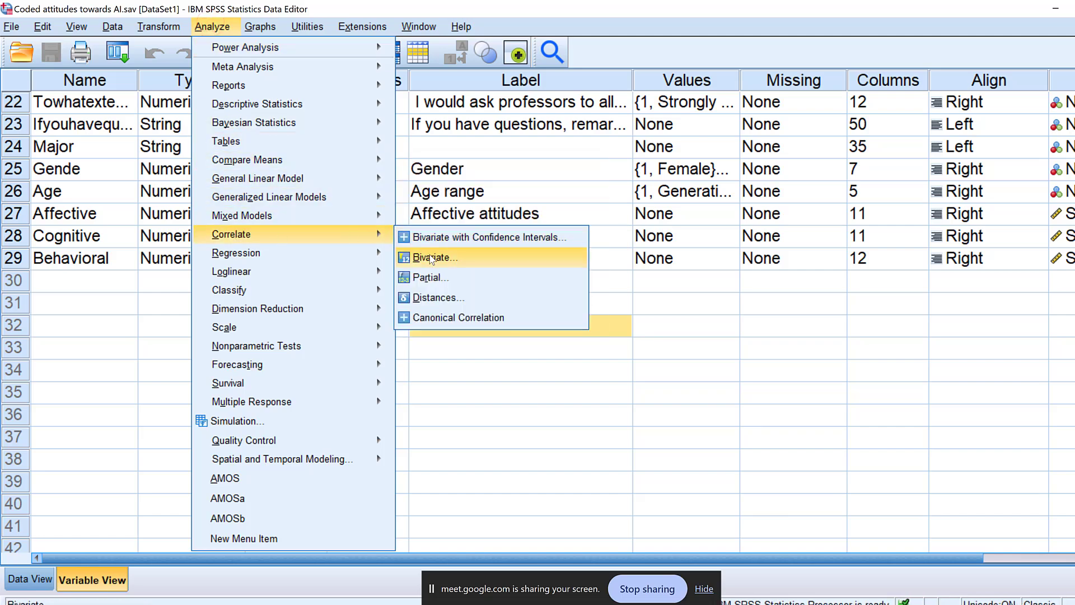
pyautogui.click(431, 257)
pyautogui.scroll(-5, 359, 183)
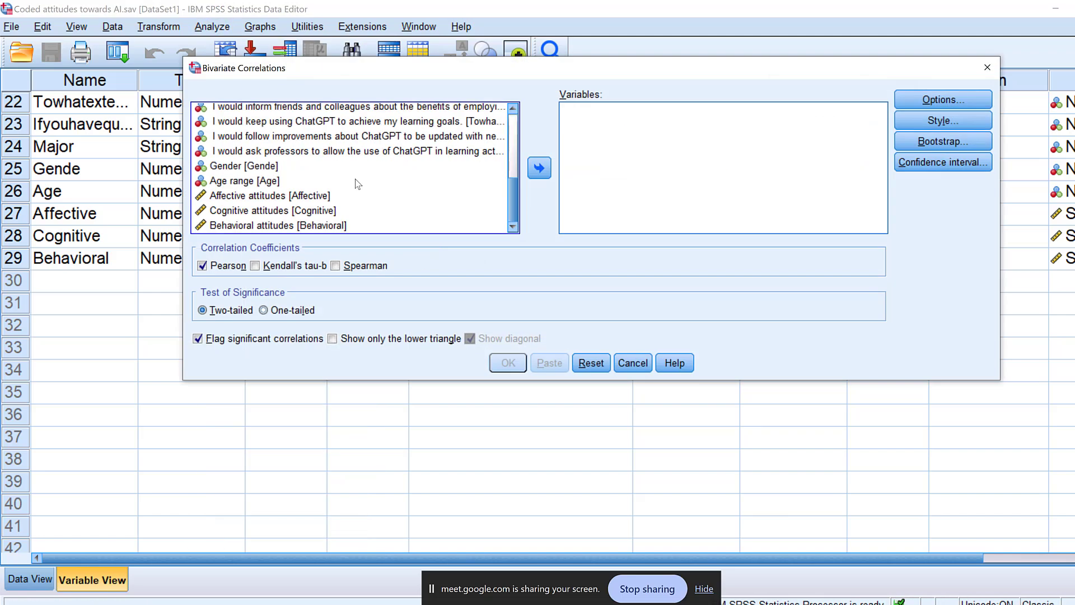
pyautogui.click(263, 196)
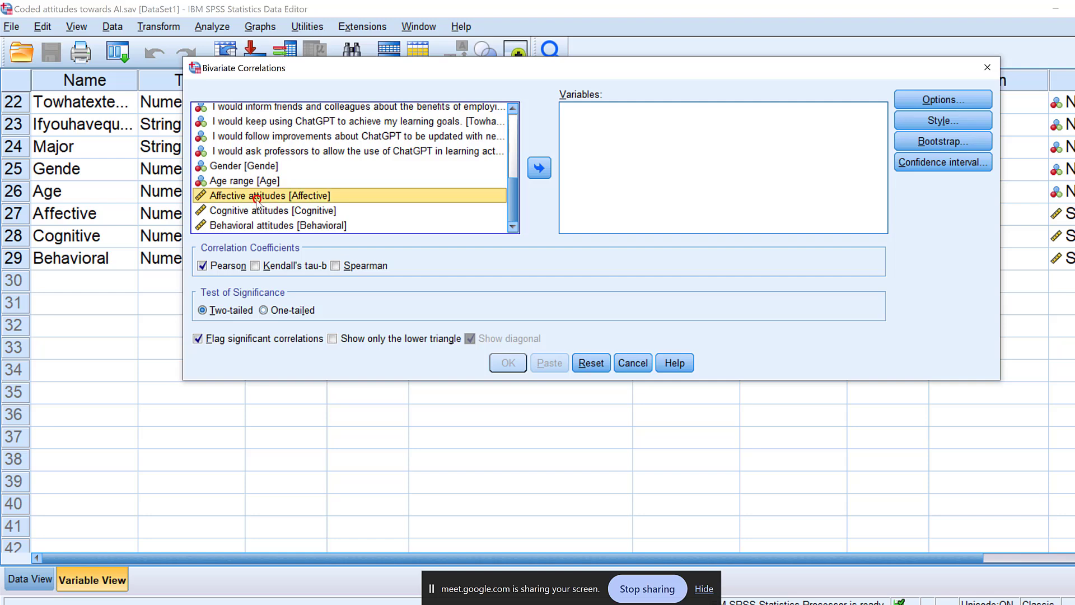
pyautogui.keyDown('shift'); pyautogui.click(230, 221); pyautogui.keyUp('shift')
pyautogui.click(539, 168)
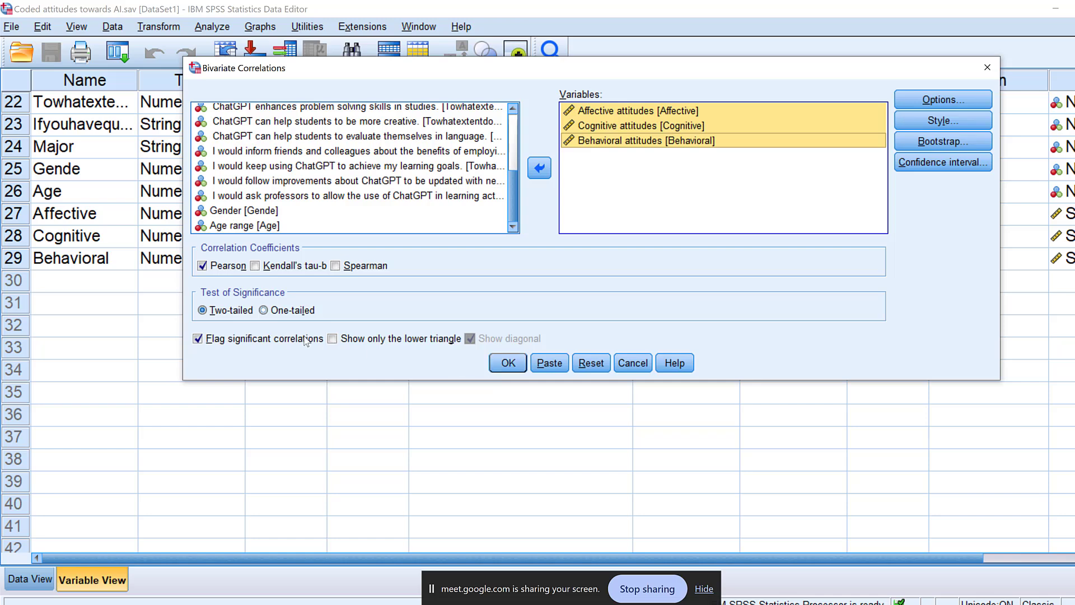
# - Run the correlation with a one-tailed significance test, showing only the lower triangle
pyautogui.click(263, 311)
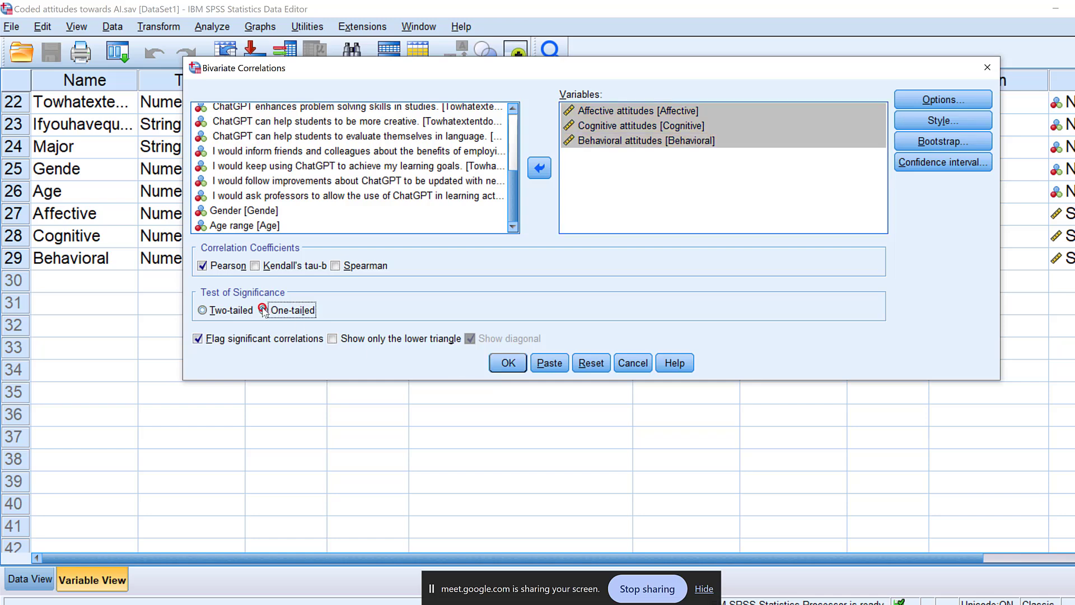
pyautogui.click(332, 338)
pyautogui.click(508, 363)
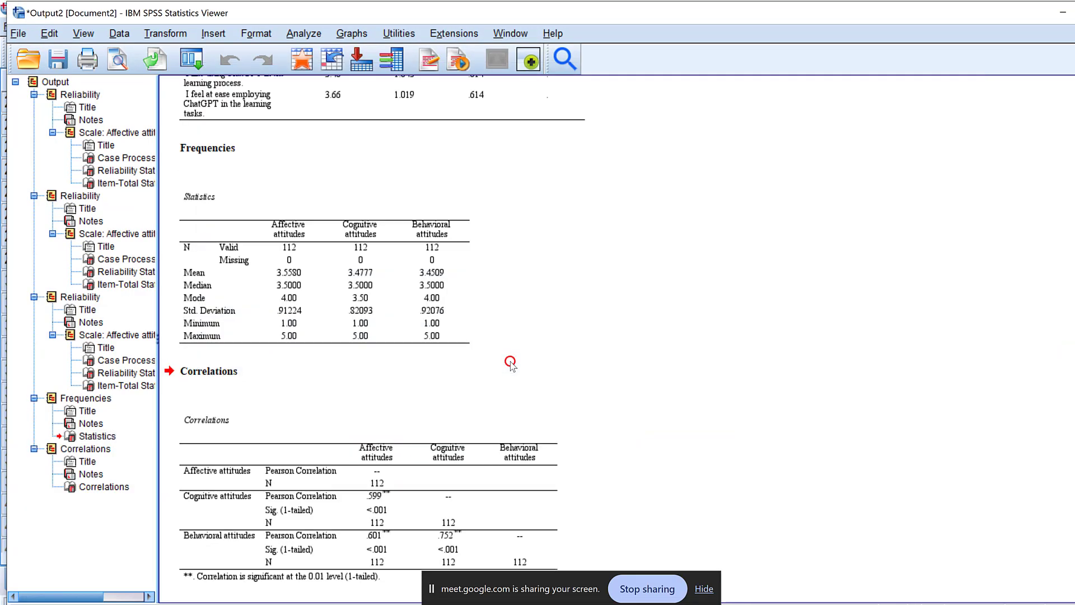
# - Copy the Correlations table from the SPSS output
pyautogui.click(458, 412)
pyautogui.rightClick(350, 449)
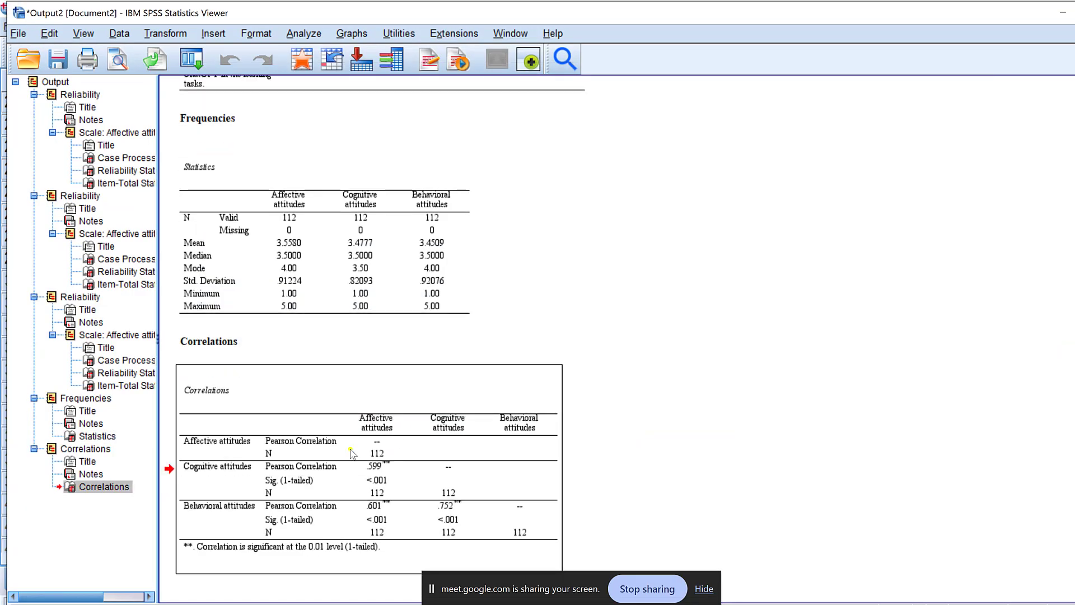
pyautogui.click(373, 493)
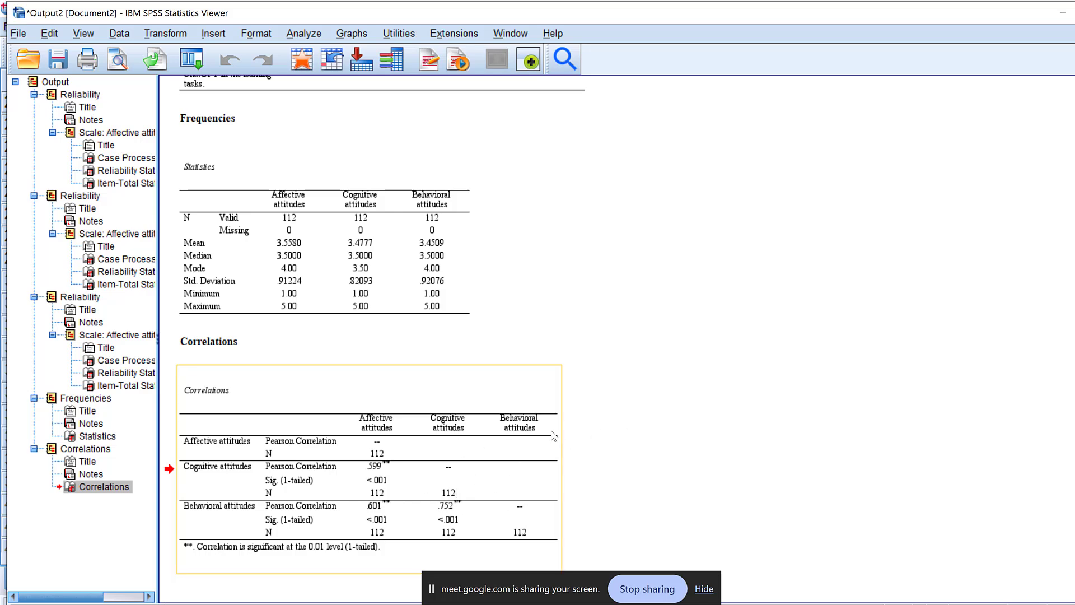
pyautogui.rightClick(363, 444)
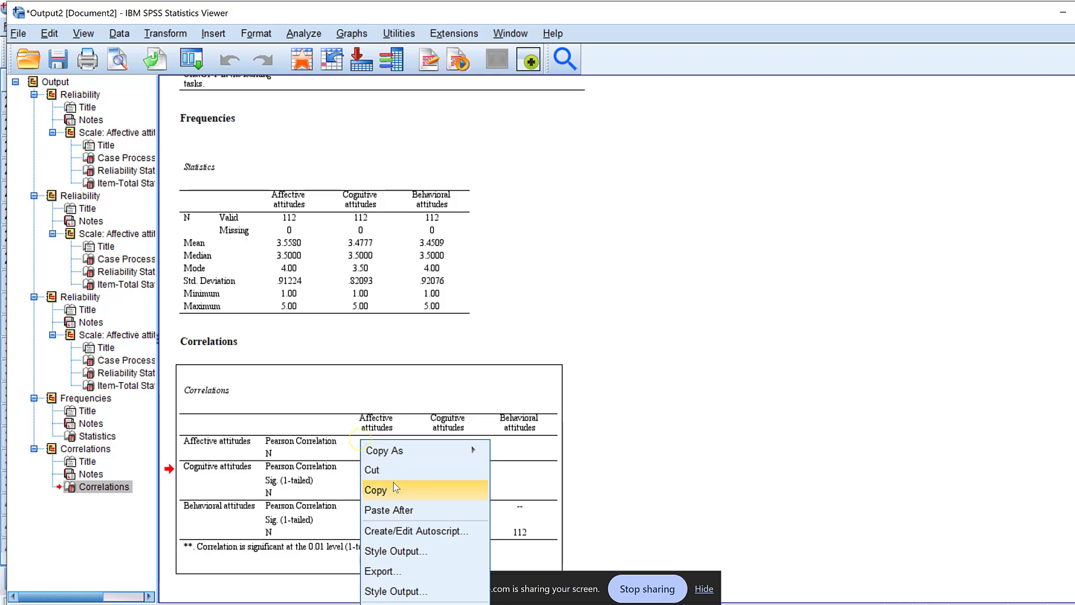
pyautogui.click(393, 482)
# - Switch to Word and add the bold heading "Correlation between affective, cognitive and behavioral attitudes" below the Figure 2 chart
pyautogui.hotkey('alt', 'Tab')
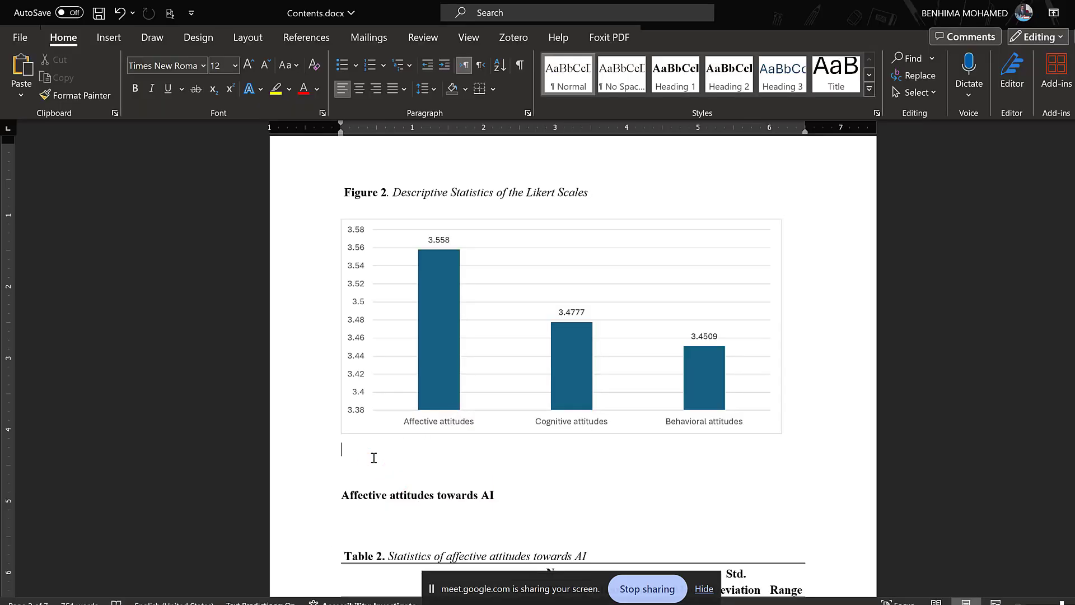
pyautogui.press('Return')
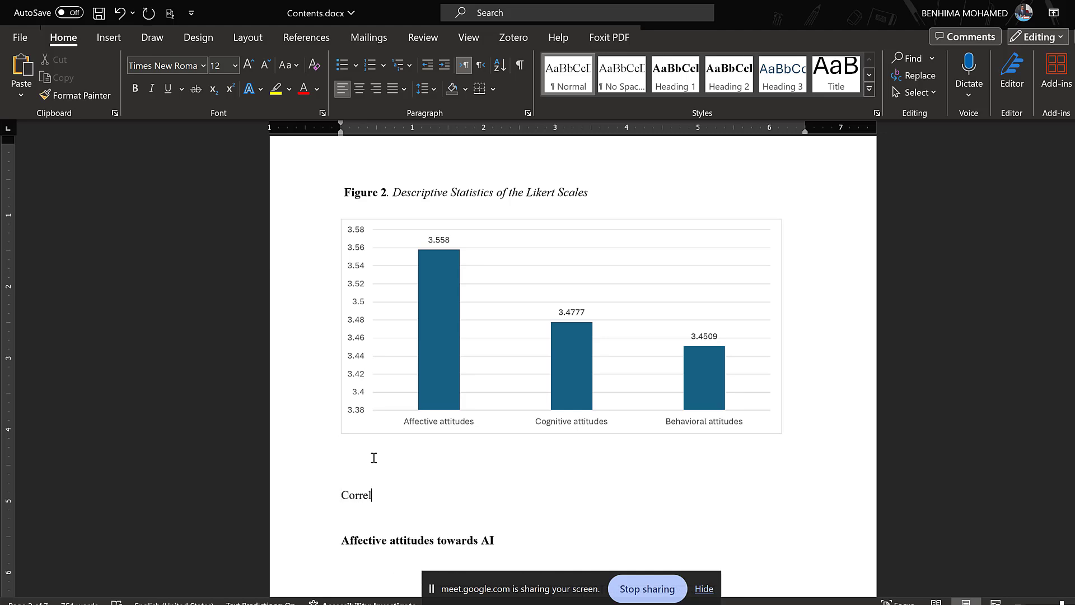
pyautogui.write('Correlation between attitudes,')
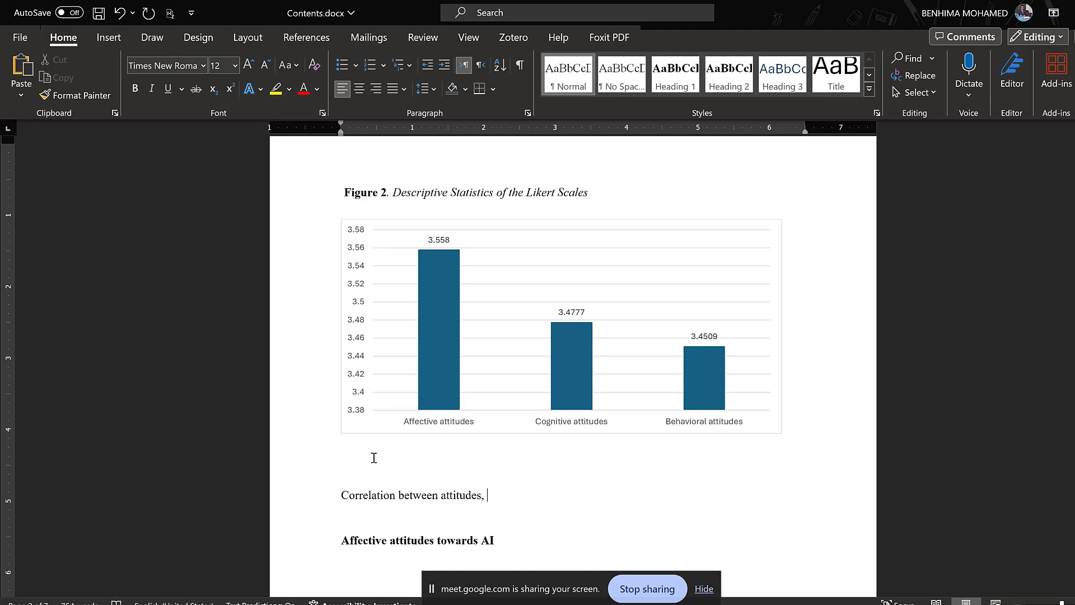
pyautogui.click(440, 495)
pyautogui.write('affective')
pyautogui.write(', ')
pyautogui.write('cognitive ')
pyautogui.write('and b')
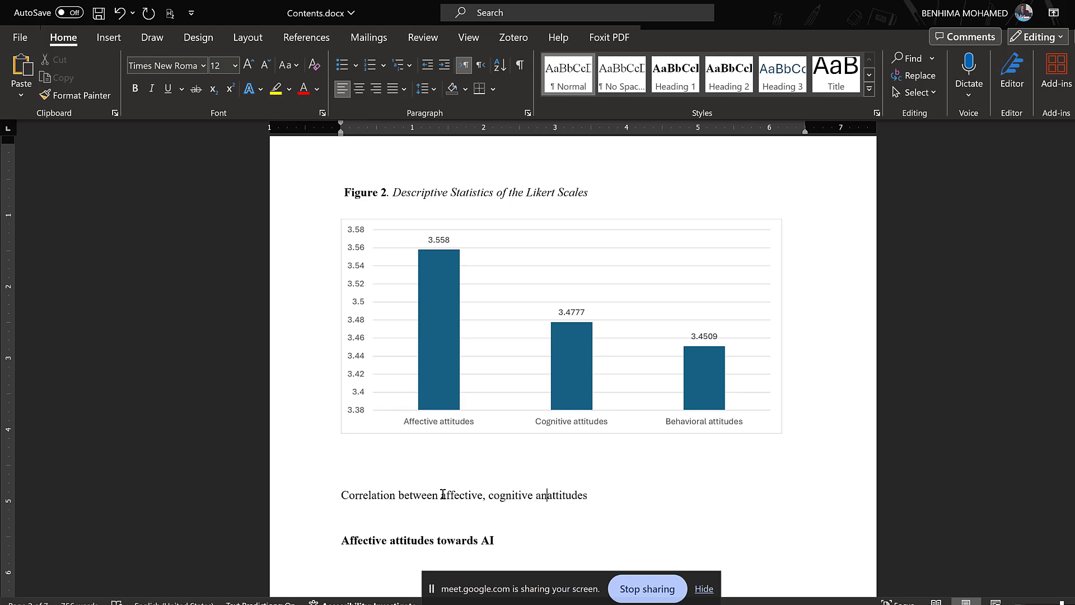
pyautogui.write('ehaviorla')
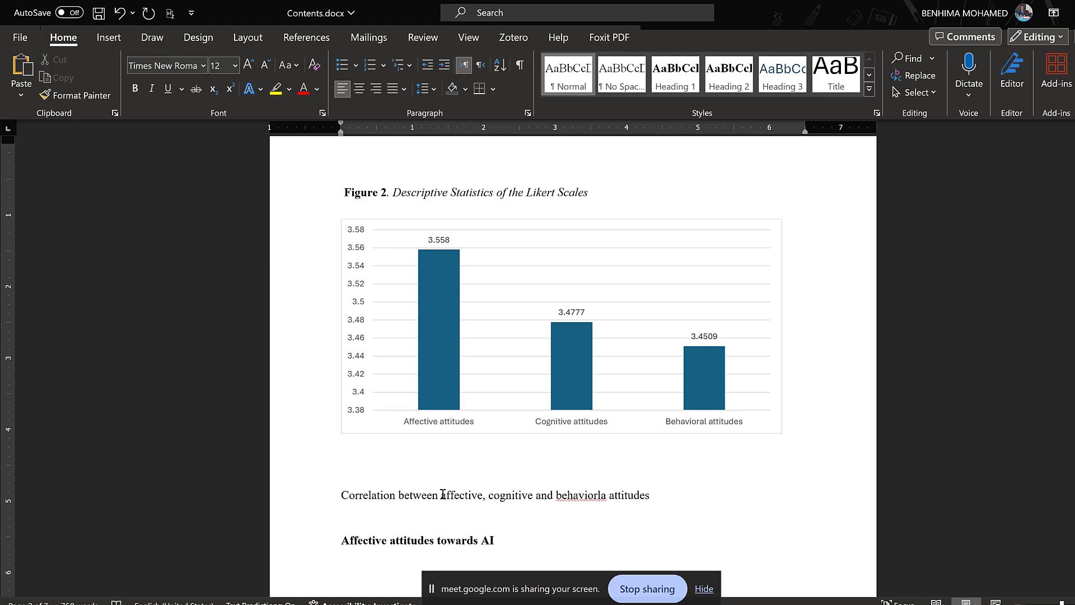
pyautogui.tripleClick(443, 494)
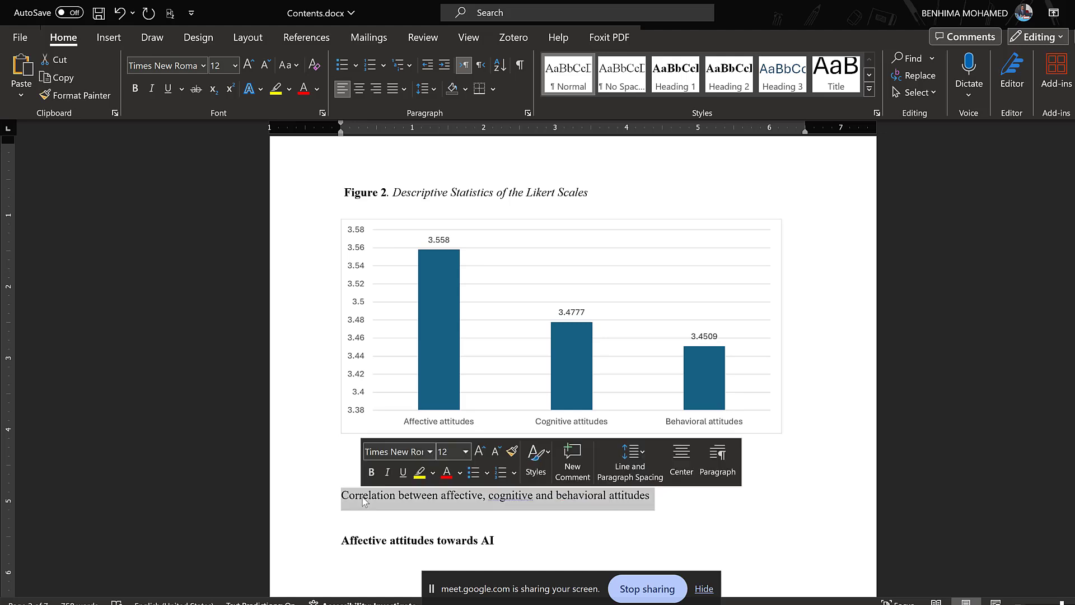
pyautogui.click(372, 472)
# - Add blank lines below the correlation heading and paste the copied SPSS Correlations table there
pyautogui.click(357, 522)
pyautogui.press('Return')
pyautogui.press('Return')
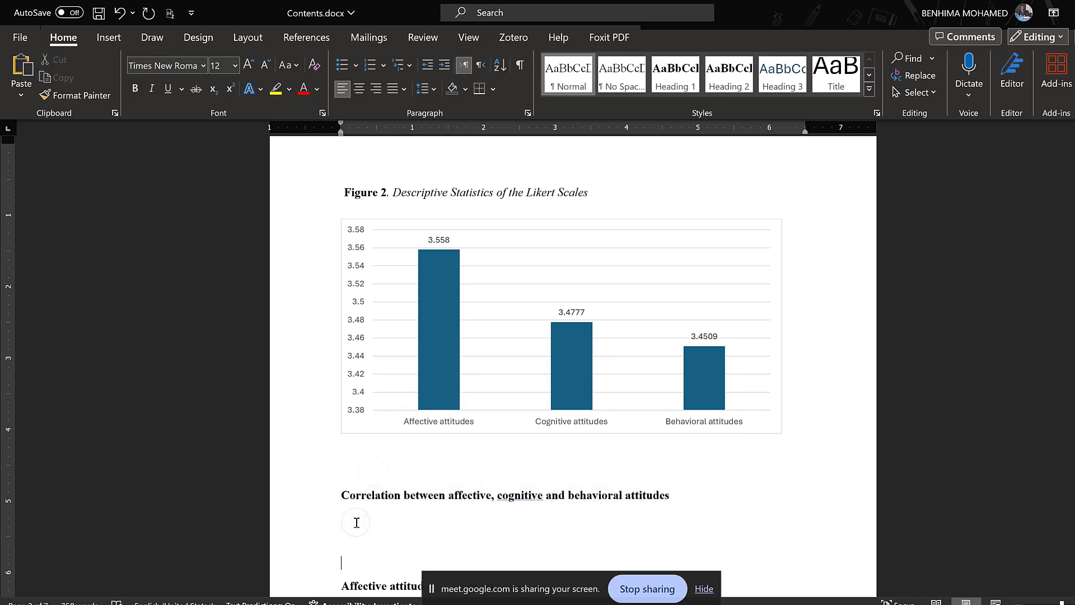
pyautogui.hotkey('ctrl', 'v')
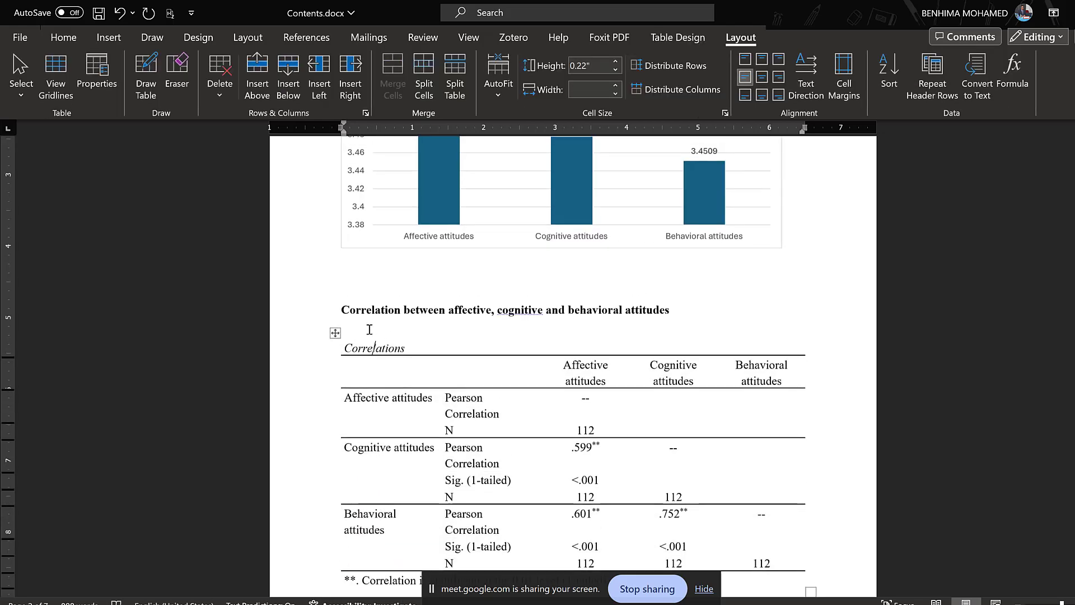
# - Copy the "Table 2." label from the descriptive statistics caption to the start of the Correlations caption and renumber it as 3
pyautogui.scroll(9, 364, 358)
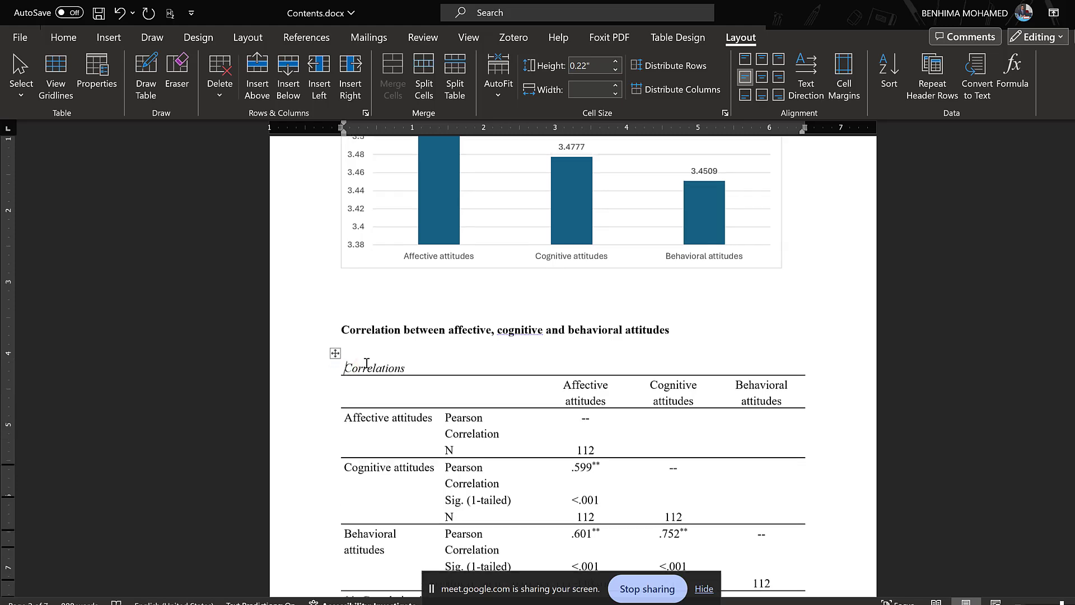
pyautogui.scroll(3, 386, 358)
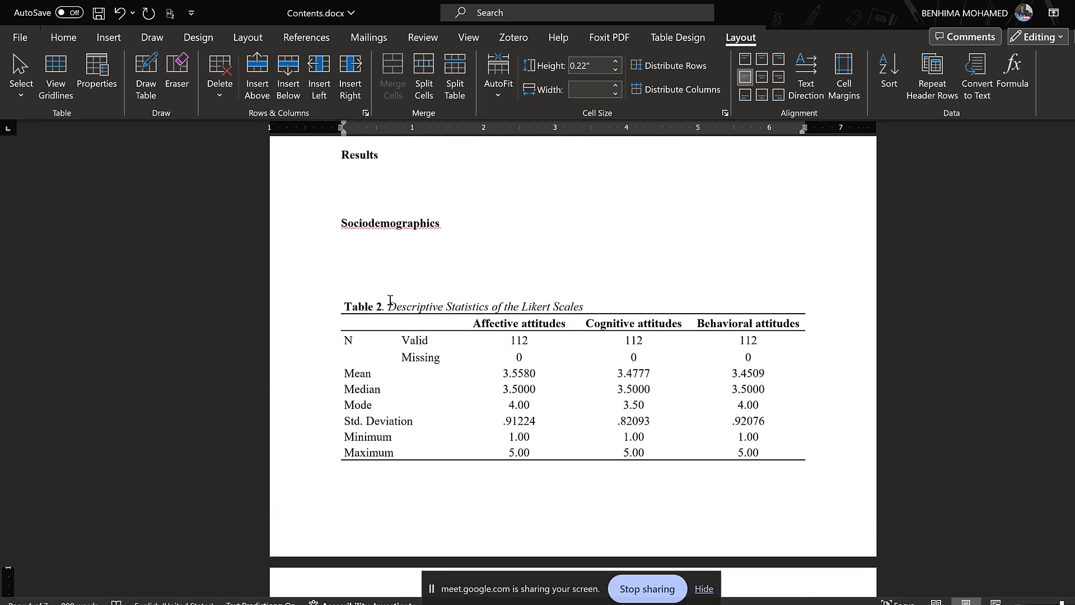
pyautogui.moveTo(390, 306); pyautogui.dragTo(353, 306)
pyautogui.rightClick(354, 305)
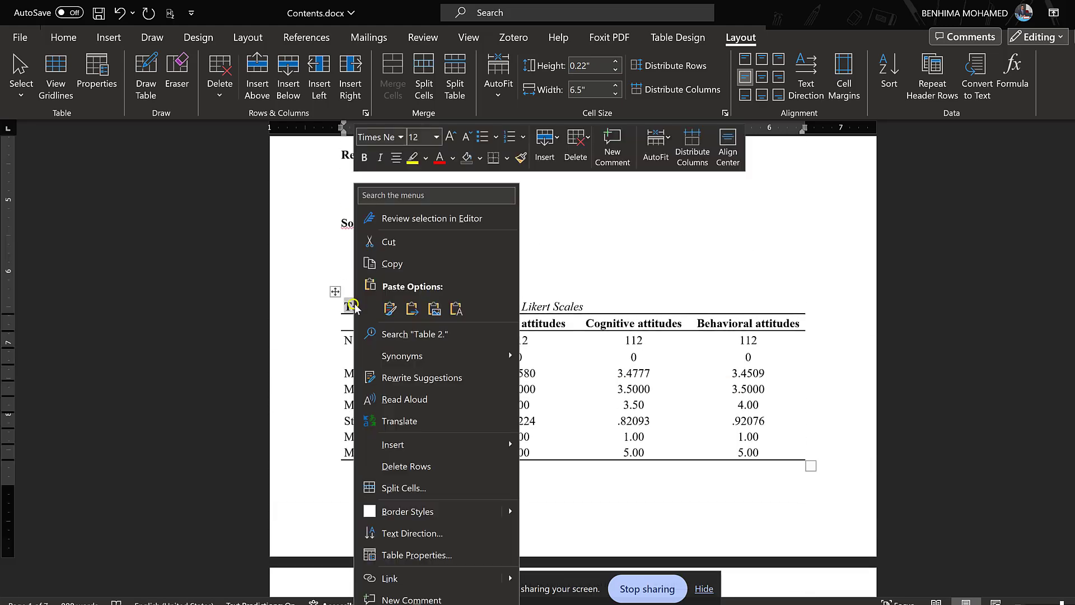
pyautogui.click(388, 266)
pyautogui.scroll(-10, 409, 340)
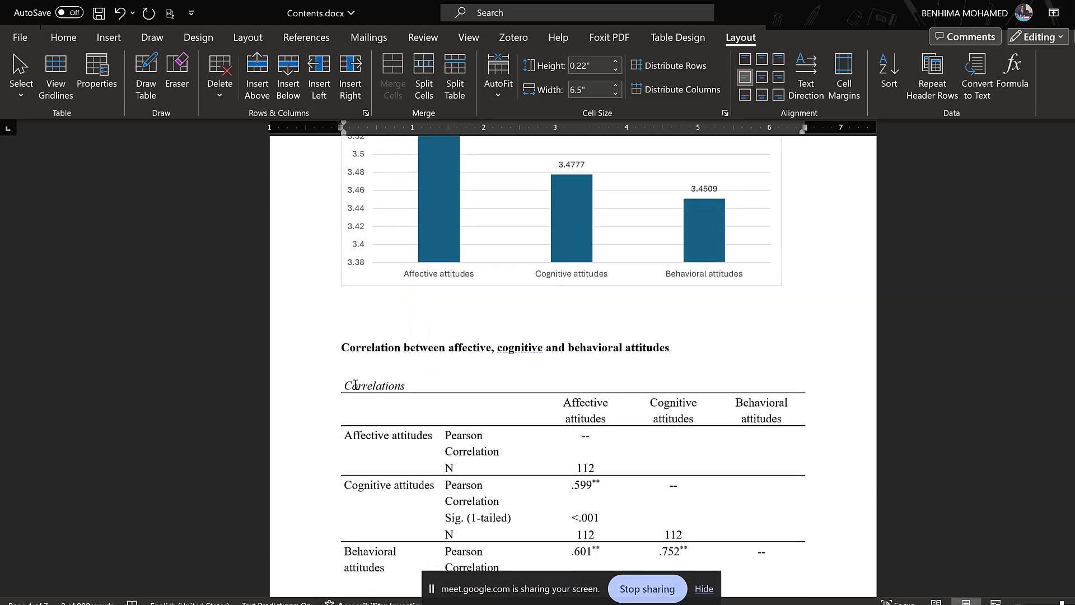
pyautogui.click(343, 386)
pyautogui.hotkey('ctrl', 'v')
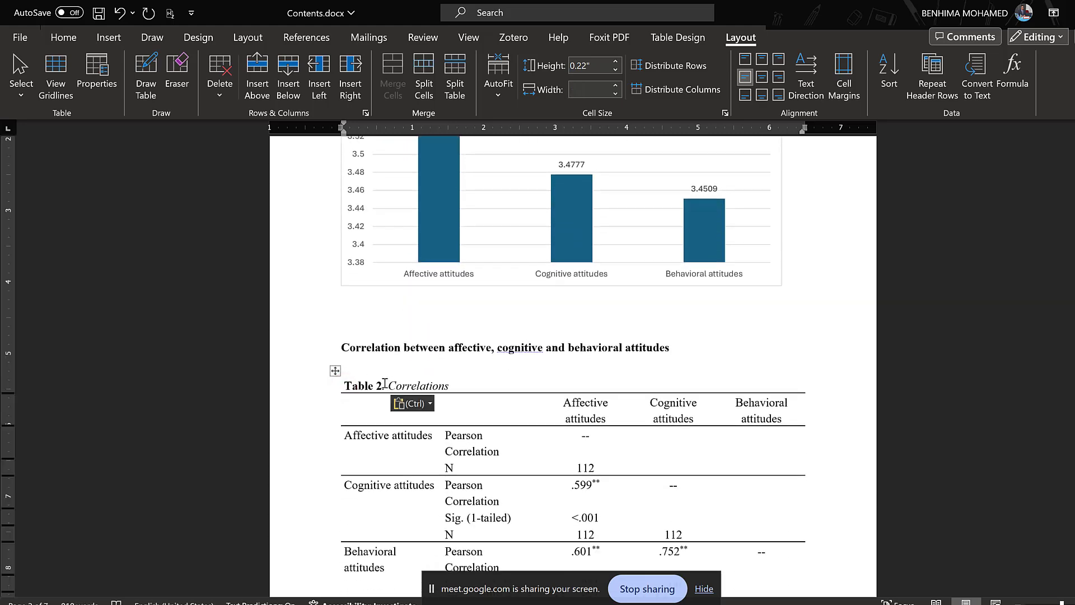
pyautogui.moveTo(382, 384); pyautogui.dragTo(379, 384)
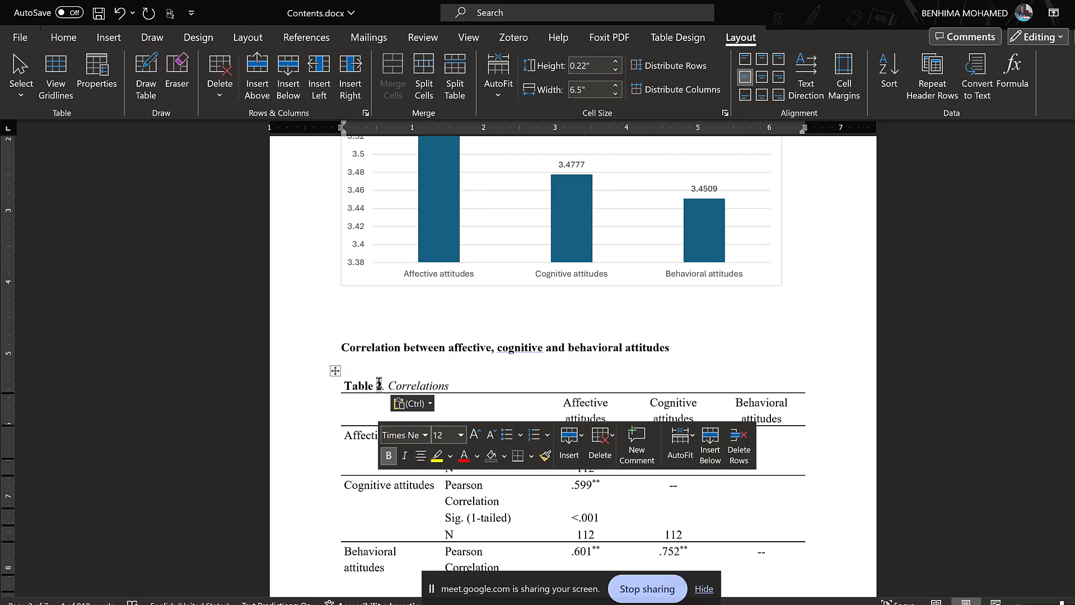
pyautogui.write('3')
# - Copy "between affective, cognitive and behavioral attitudes" from the heading and paste it after "Correlations" in the Table 3 caption
pyautogui.moveTo(660, 348); pyautogui.dragTo(409, 356)
pyautogui.rightClick(409, 358)
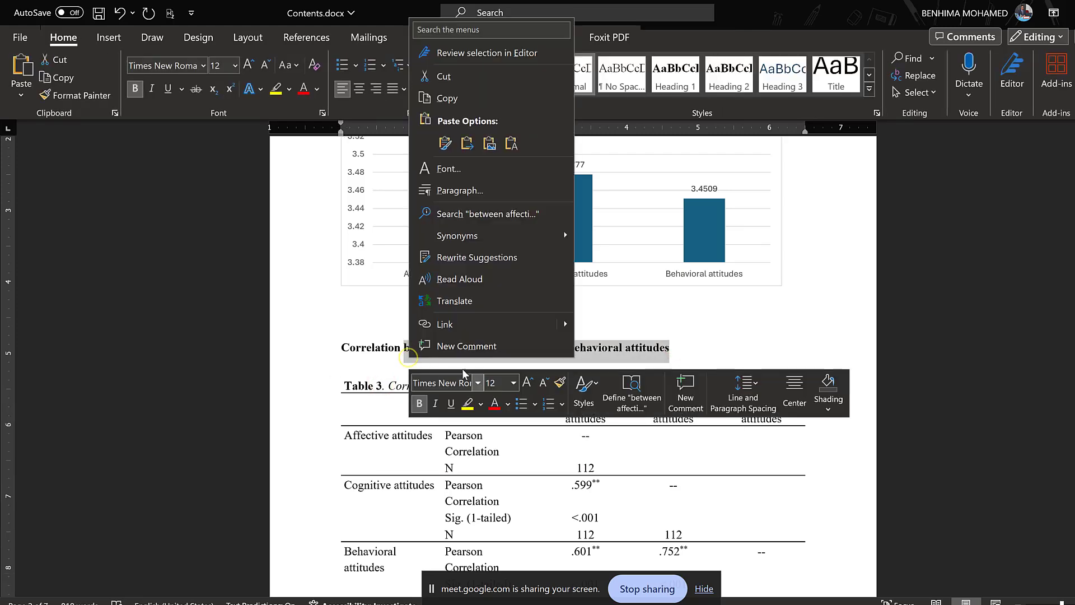
pyautogui.click(451, 100)
pyautogui.click(465, 385)
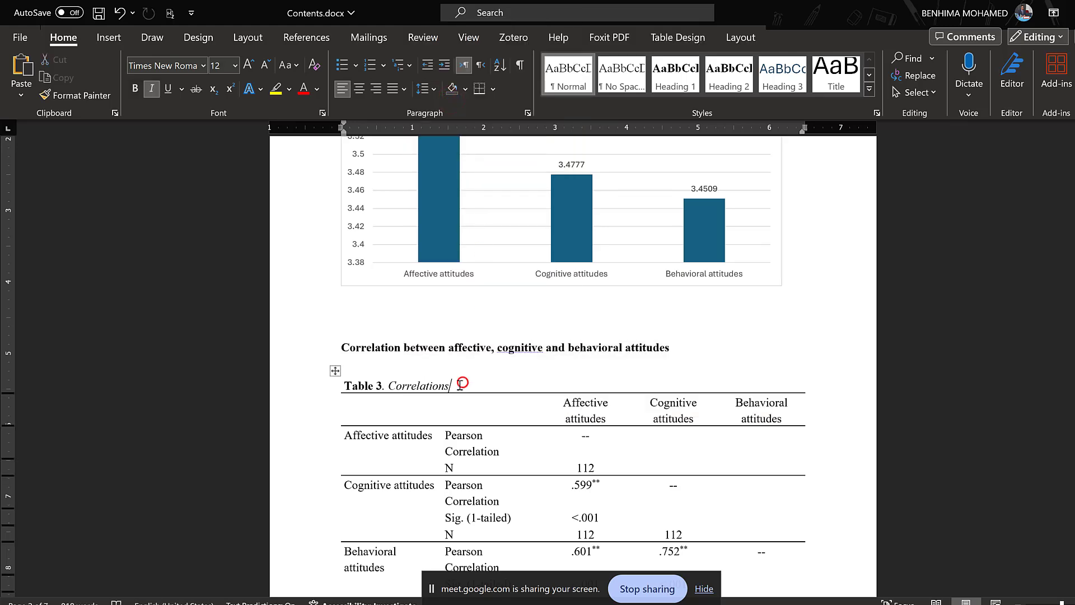
pyautogui.rightClick(463, 386)
pyautogui.click(562, 103)
# - Apply a pattern fill to the columns of the Figure 2 chart
pyautogui.scroll(5, 478, 382)
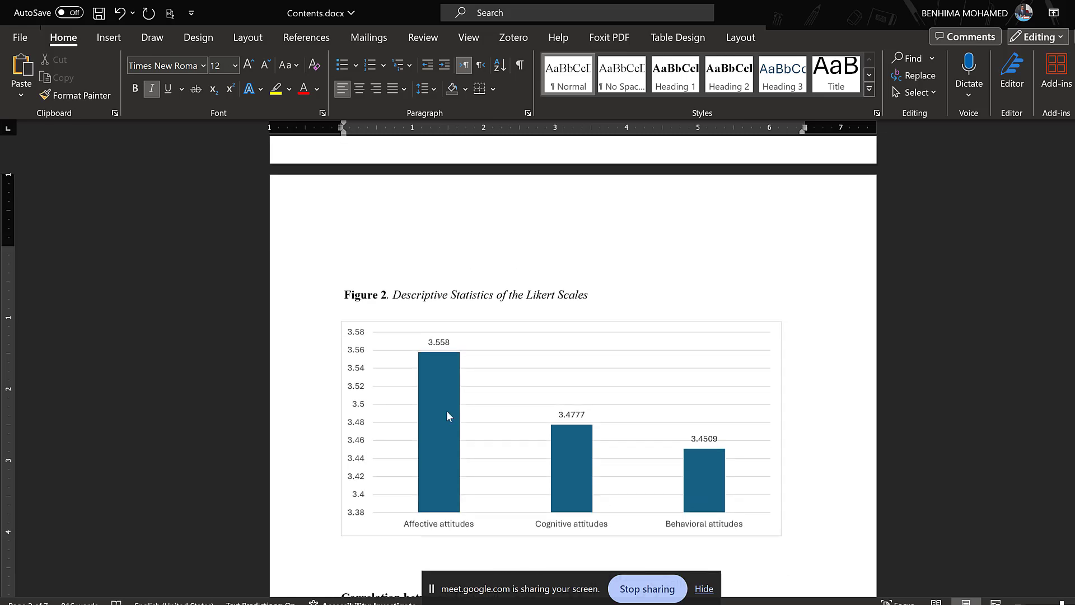
pyautogui.click(444, 412)
pyautogui.doubleClick(445, 413)
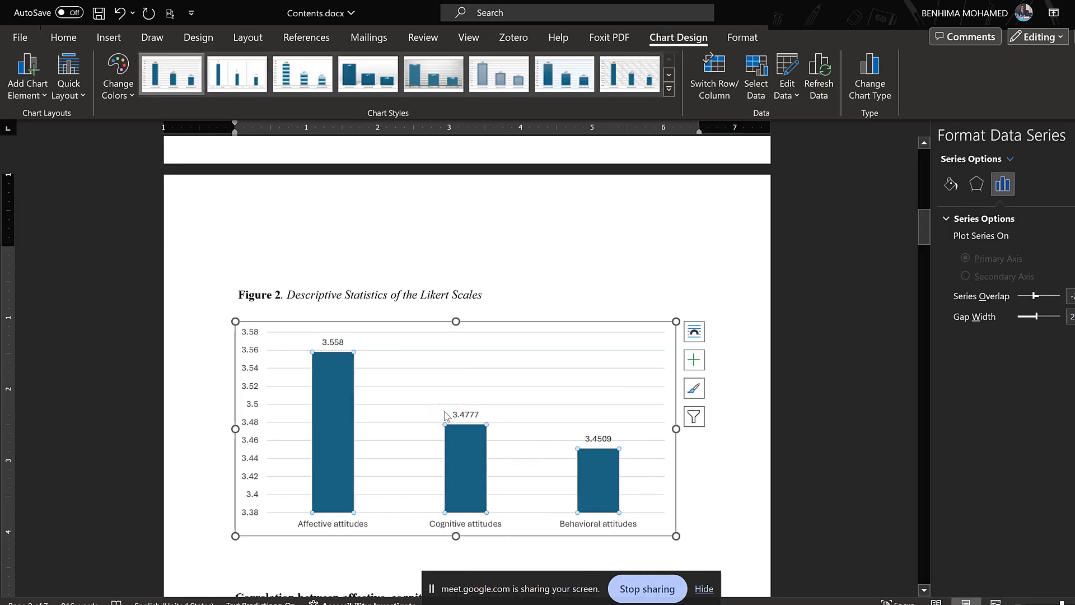
pyautogui.click(951, 184)
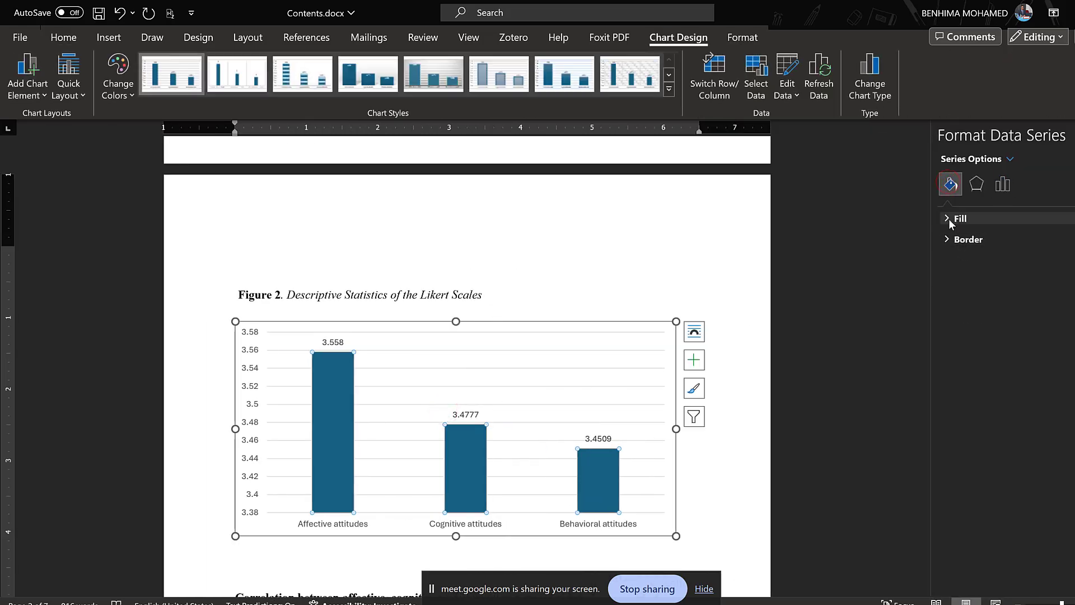
pyautogui.click(959, 219)
pyautogui.click(968, 315)
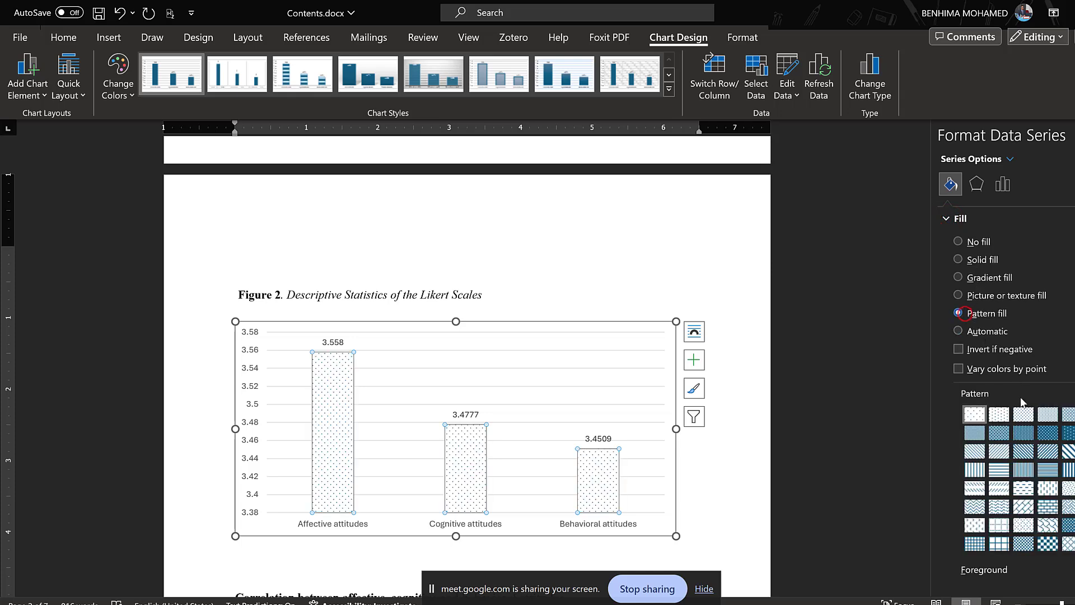
# - Set the Figure 2 columns' pattern foreground colour to black and choose a dense fine-dot pattern
pyautogui.scroll(-1, 1024, 373)
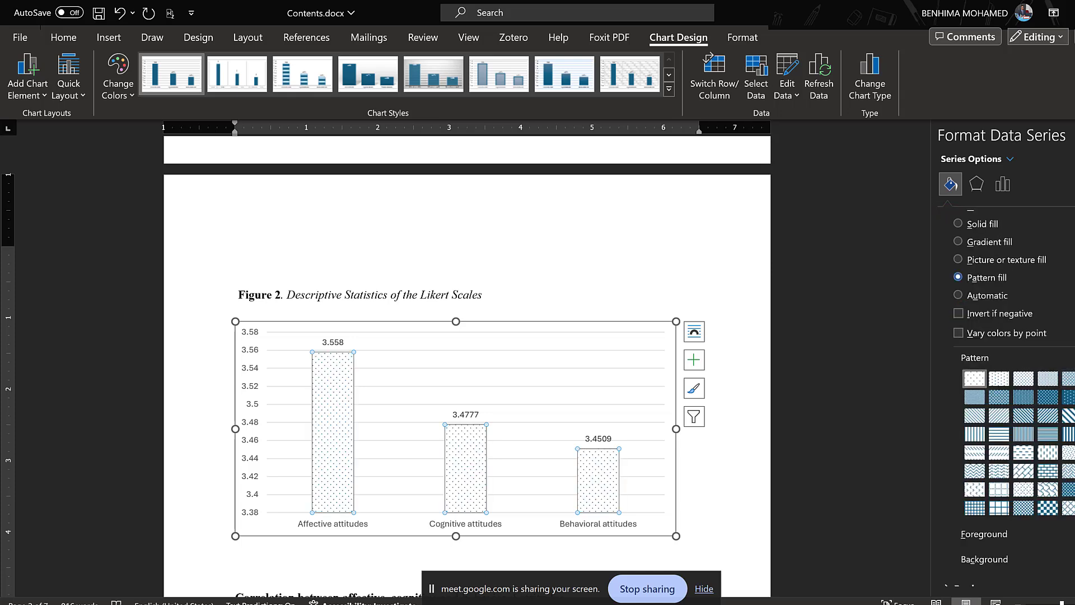
pyautogui.click(1074, 534)
pyautogui.click(1033, 451)
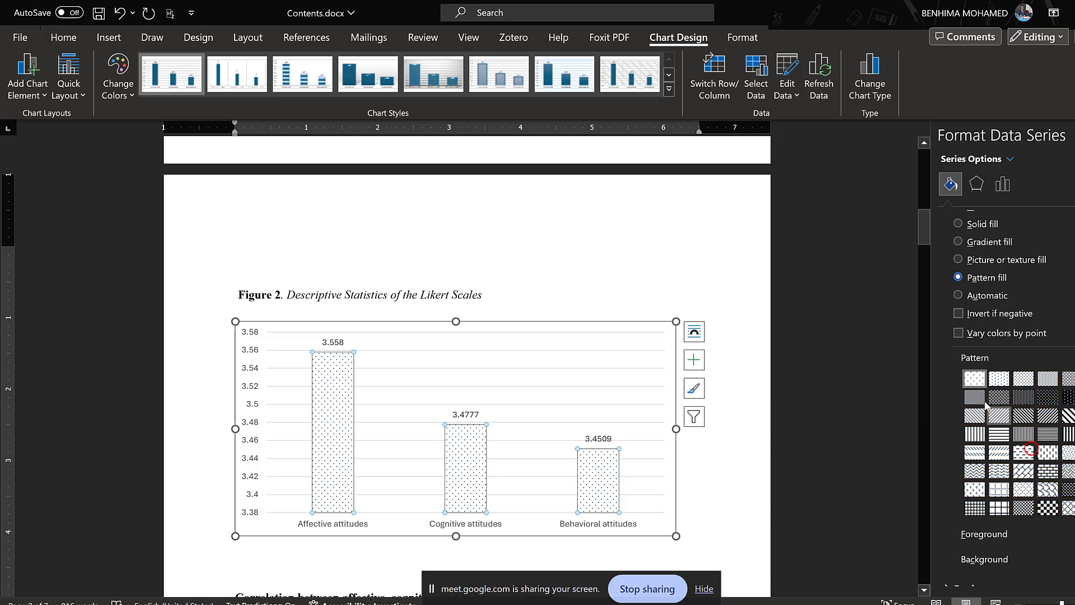
pyautogui.click(974, 397)
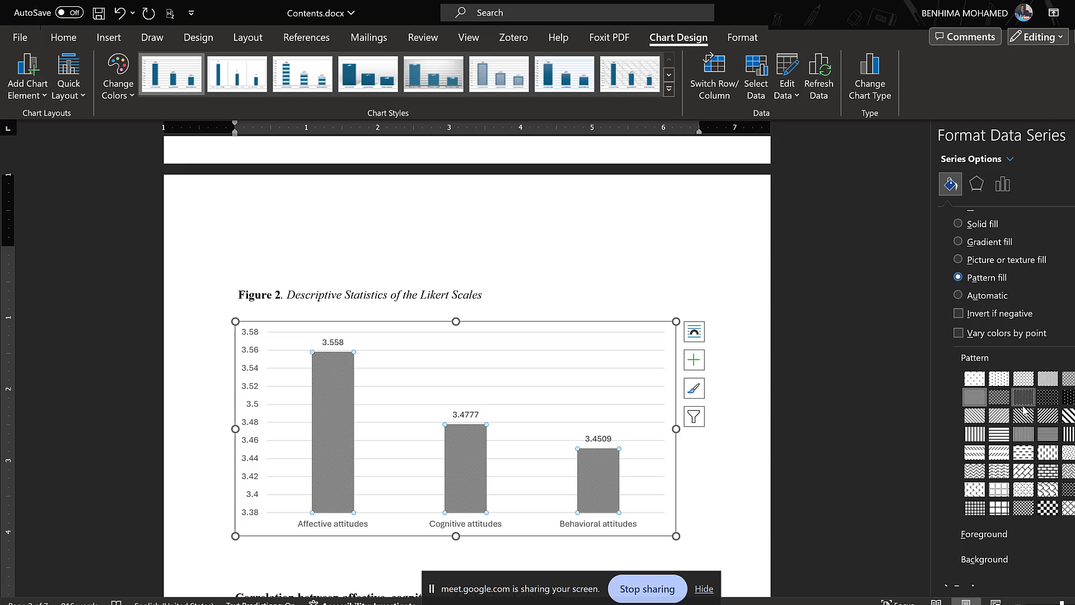
# - Set the background colour of the columns' pattern fill to grey and deselect the chart
pyautogui.click(1074, 559)
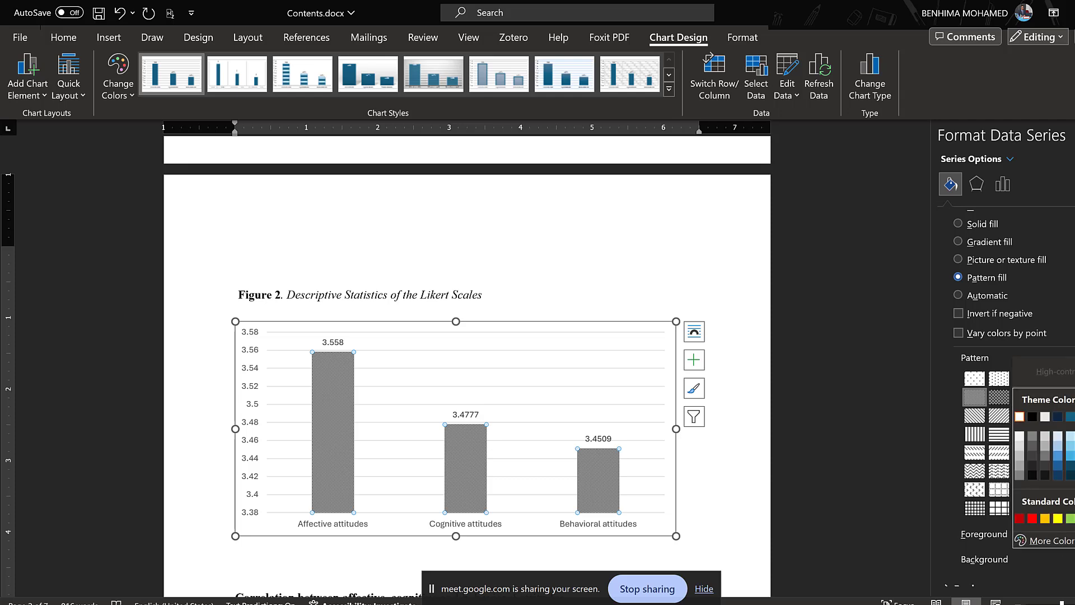
pyautogui.click(1021, 467)
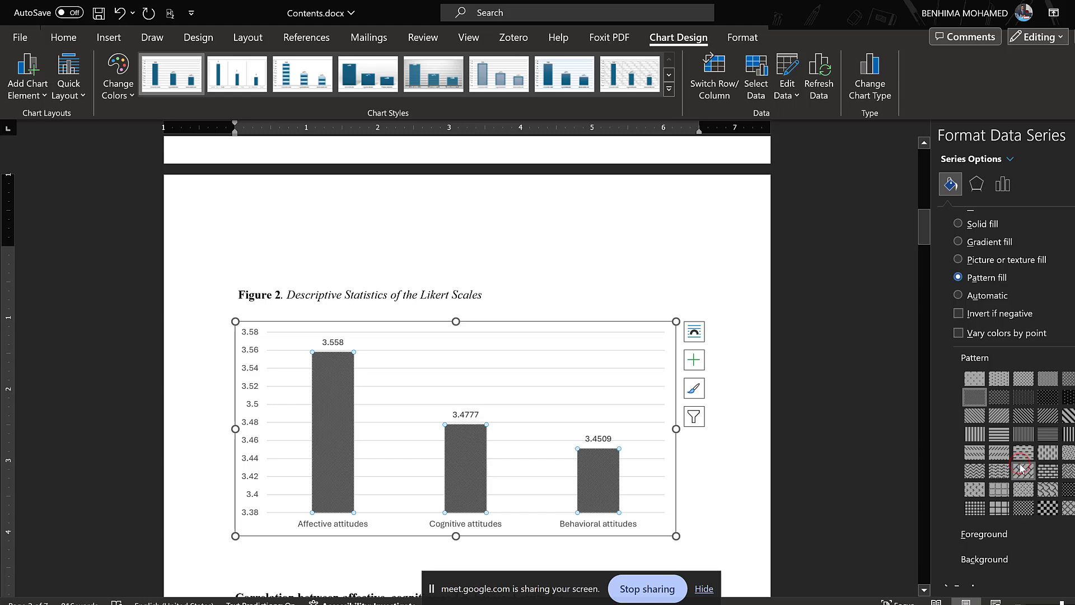
pyautogui.click(594, 492)
pyautogui.click(547, 336)
pyautogui.click(528, 308)
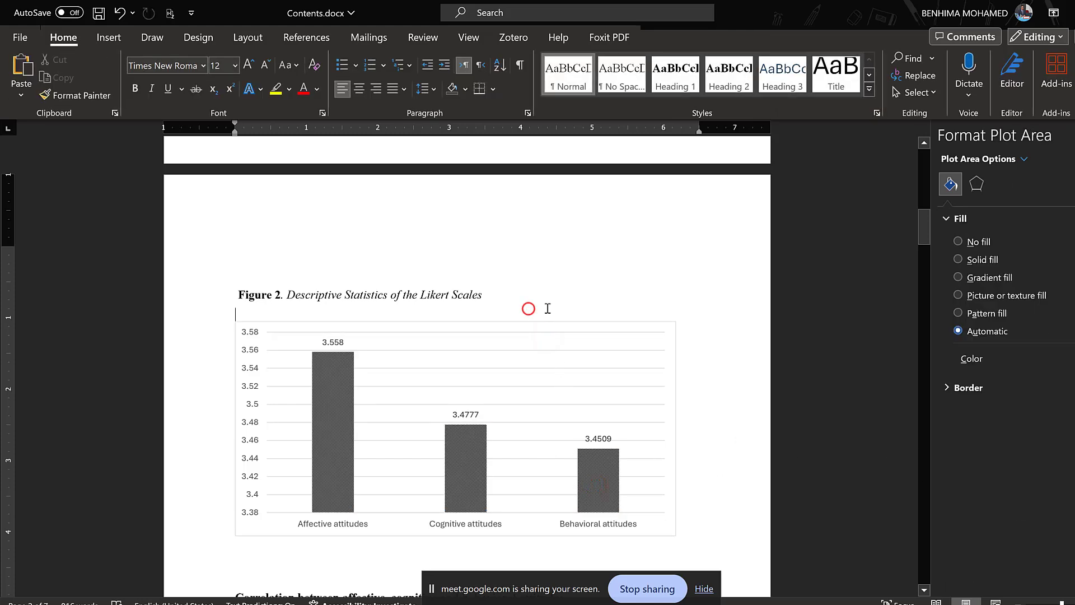
# - Look over the Figure 2 chart, the correlation section below it and Table 2 above it
pyautogui.scroll(-5, 548, 309)
pyautogui.scroll(5, 392, 347)
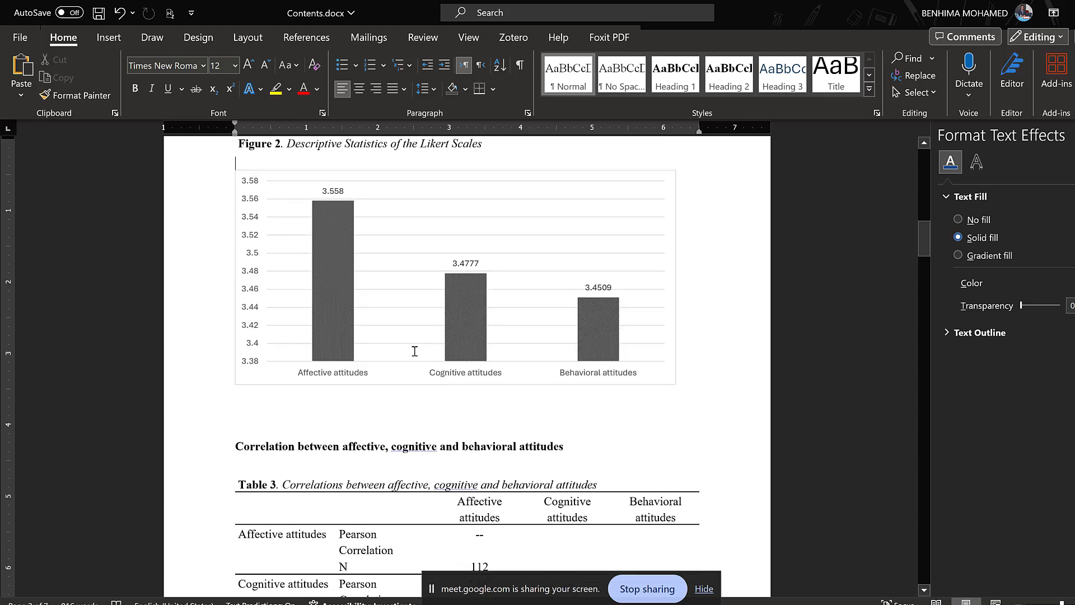
pyautogui.scroll(-2, 482, 391)
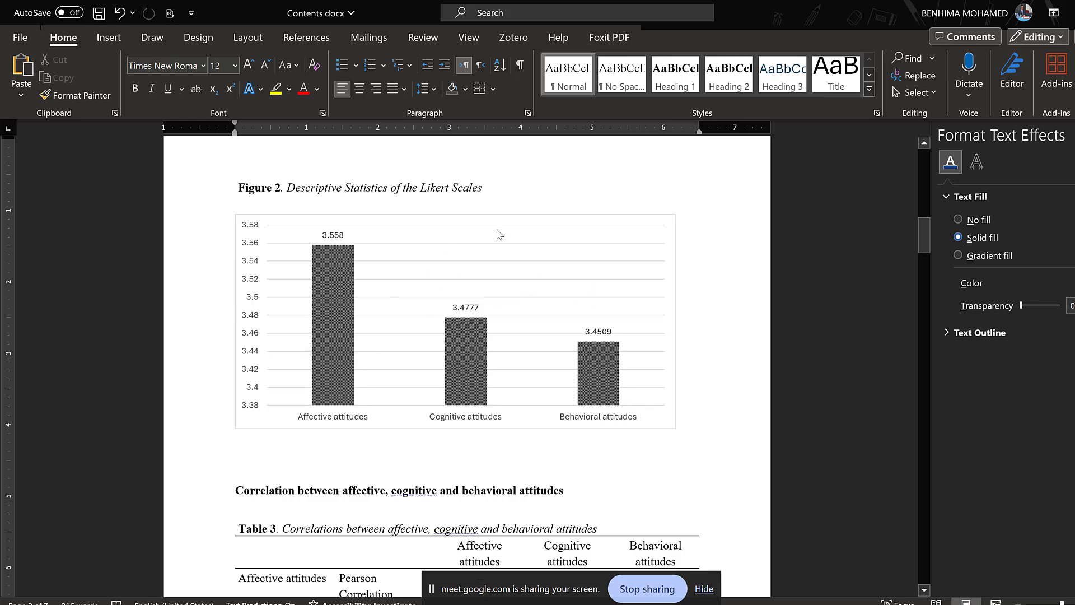
pyautogui.scroll(-2, 428, 255)
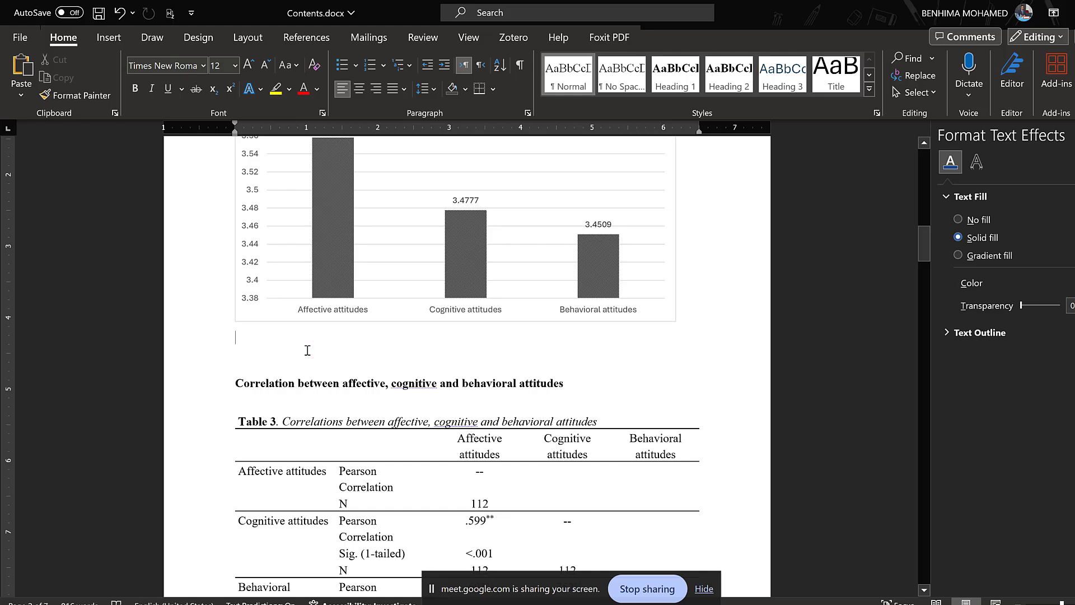
pyautogui.scroll(8, 406, 422)
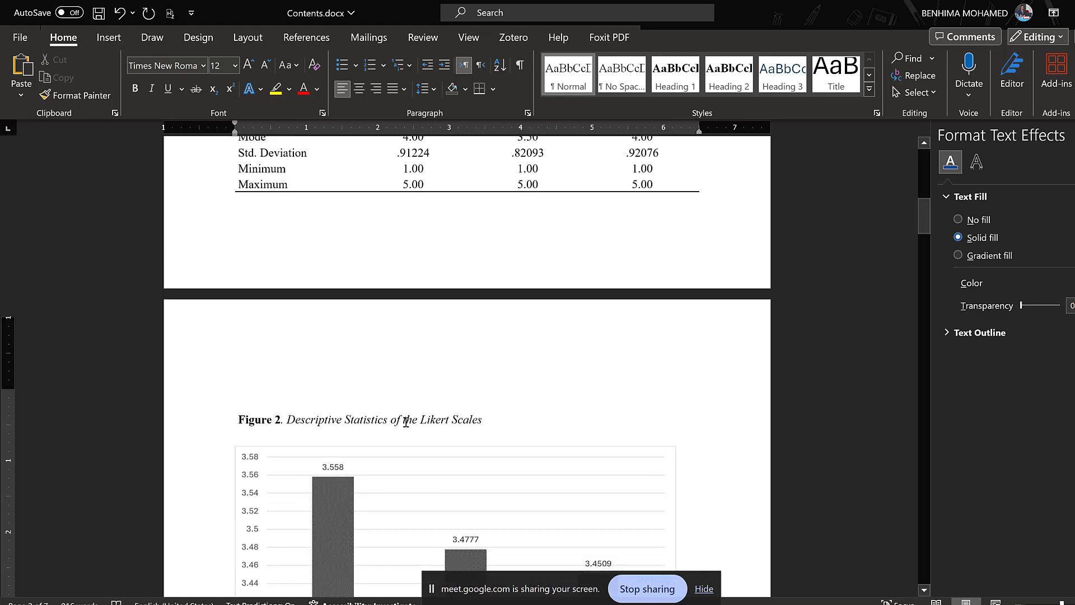
pyautogui.scroll(2, 406, 422)
pyautogui.scroll(-3, 406, 423)
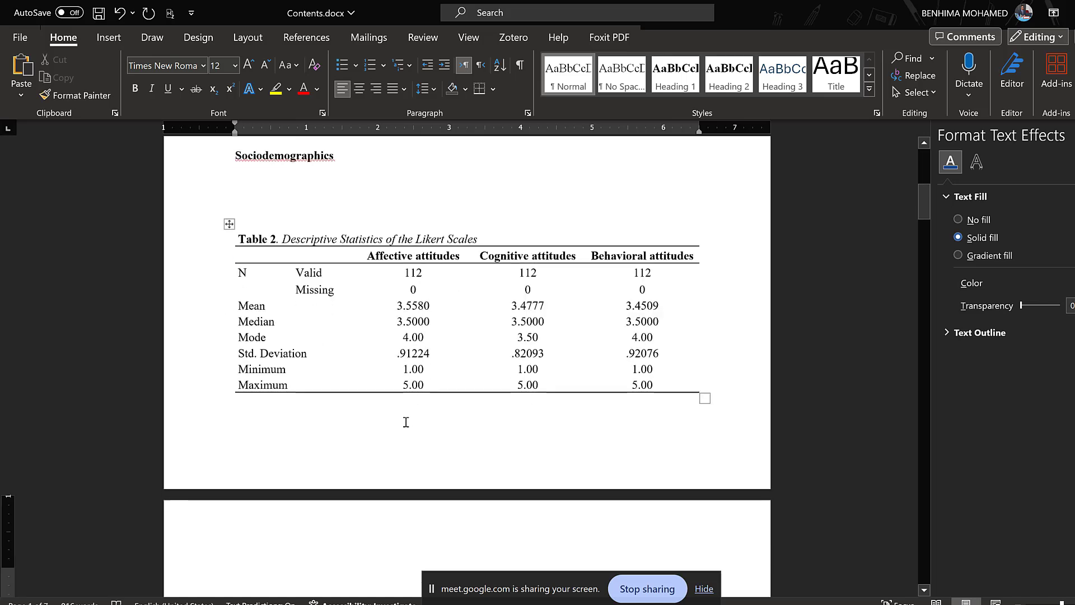
pyautogui.scroll(1, 406, 423)
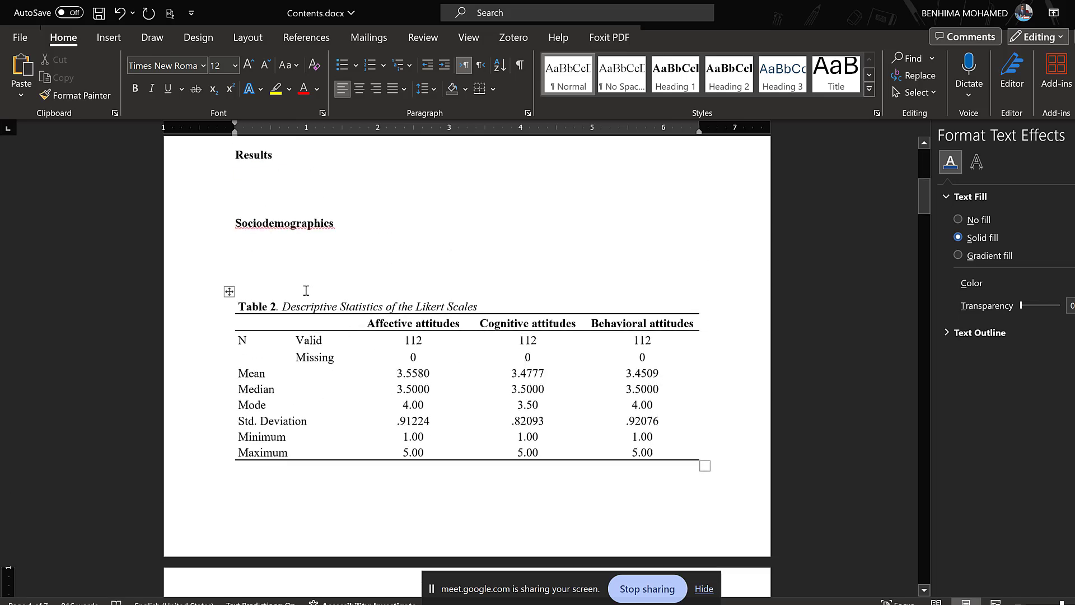
# - Copy the "Sociodemographics" heading and paste it on a new line above the Table 2 caption
pyautogui.moveTo(241, 220); pyautogui.dragTo(235, 223)
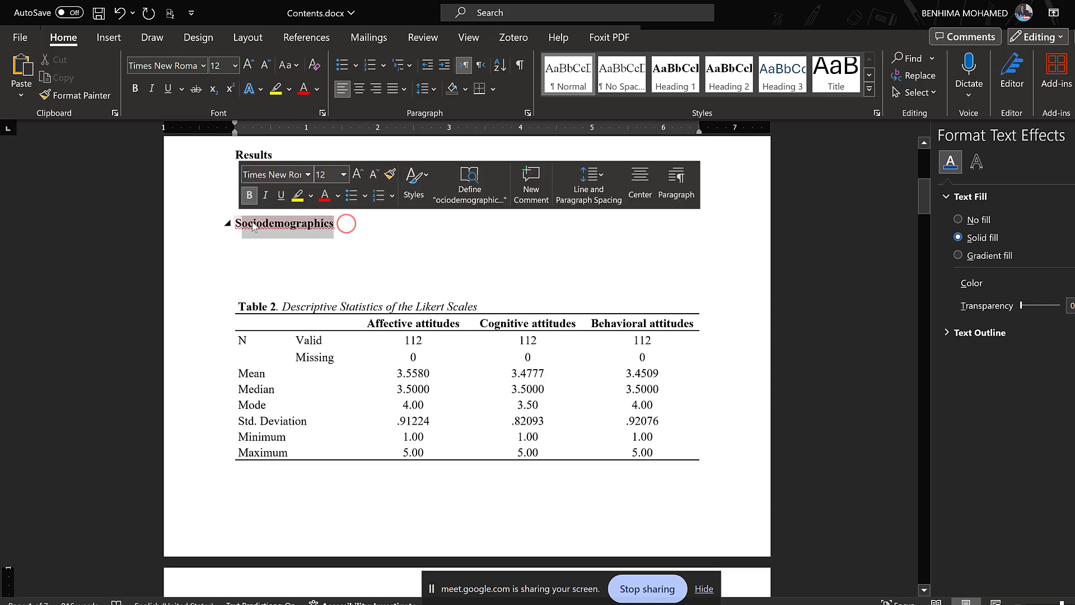
pyautogui.rightClick(236, 226)
pyautogui.click(284, 211)
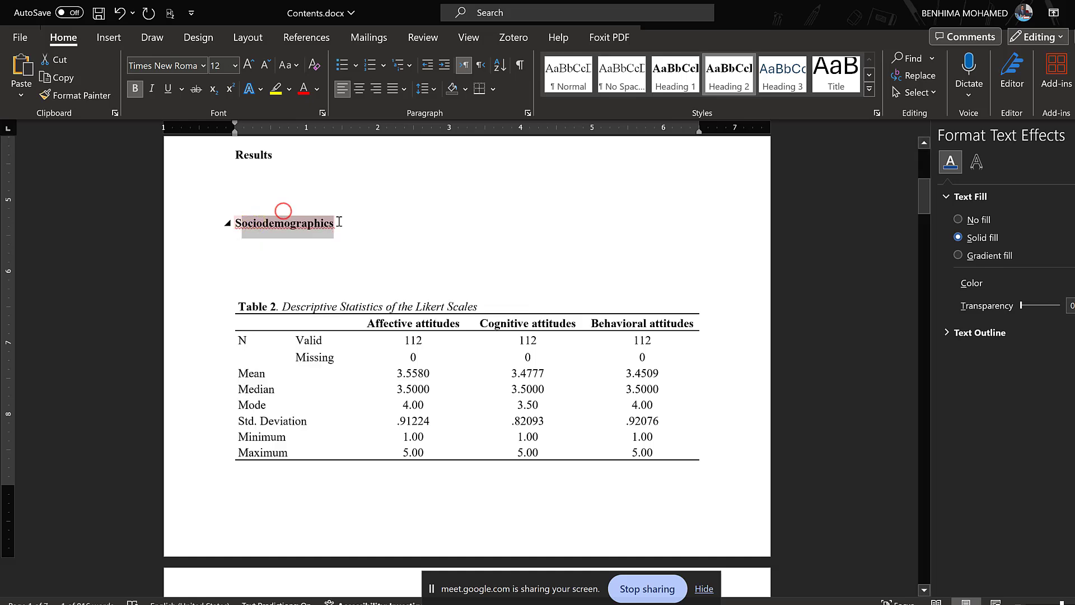
pyautogui.moveTo(346, 222); pyautogui.dragTo(236, 225)
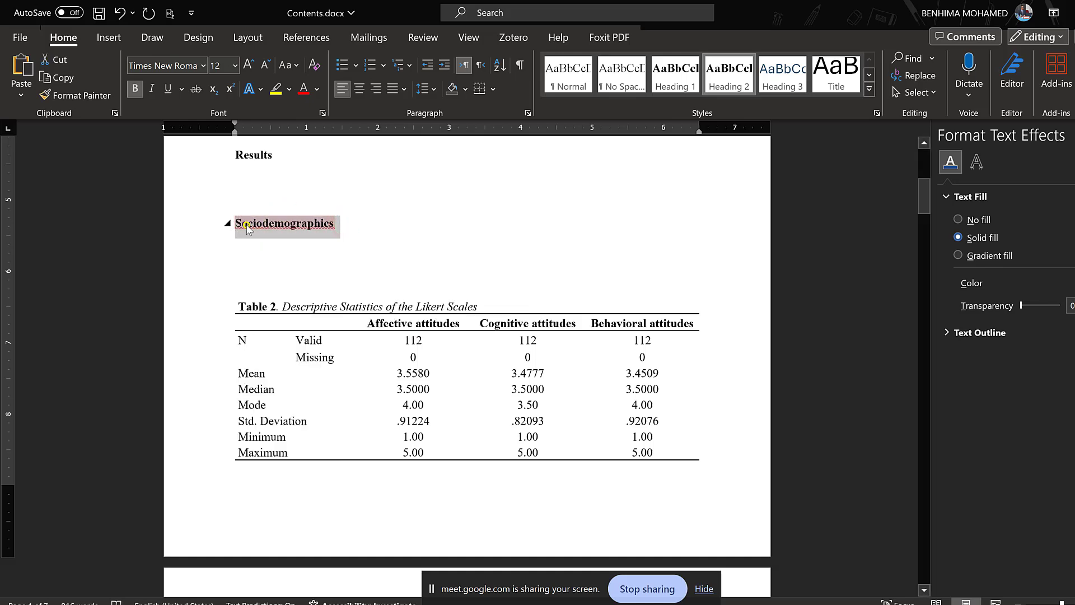
pyautogui.rightClick(238, 226)
pyautogui.click(285, 308)
pyautogui.click(259, 281)
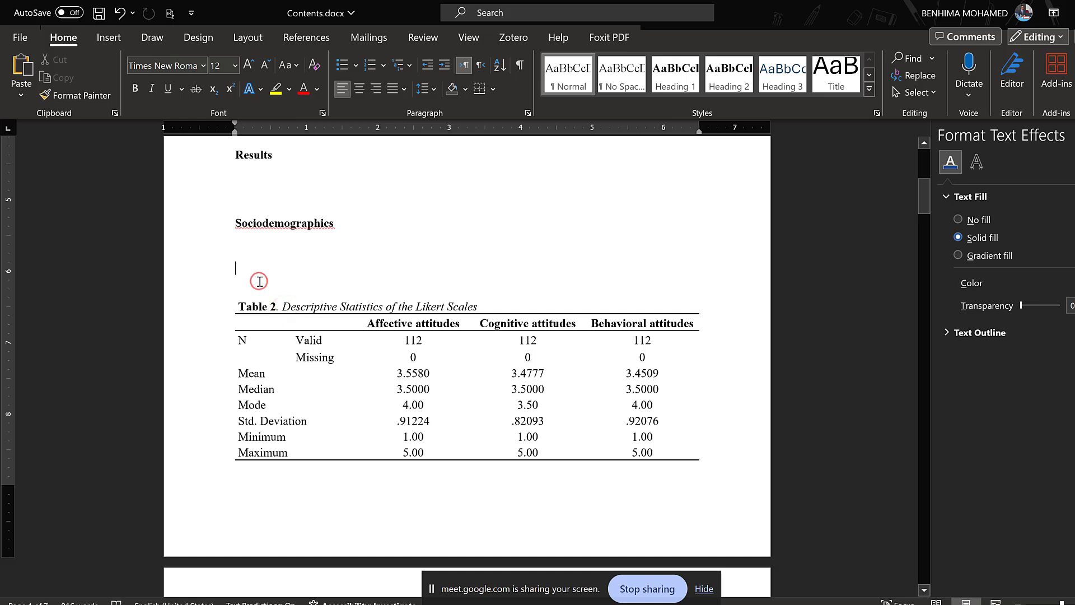
pyautogui.press('Return')
pyautogui.hotkey('ctrl', 'v')
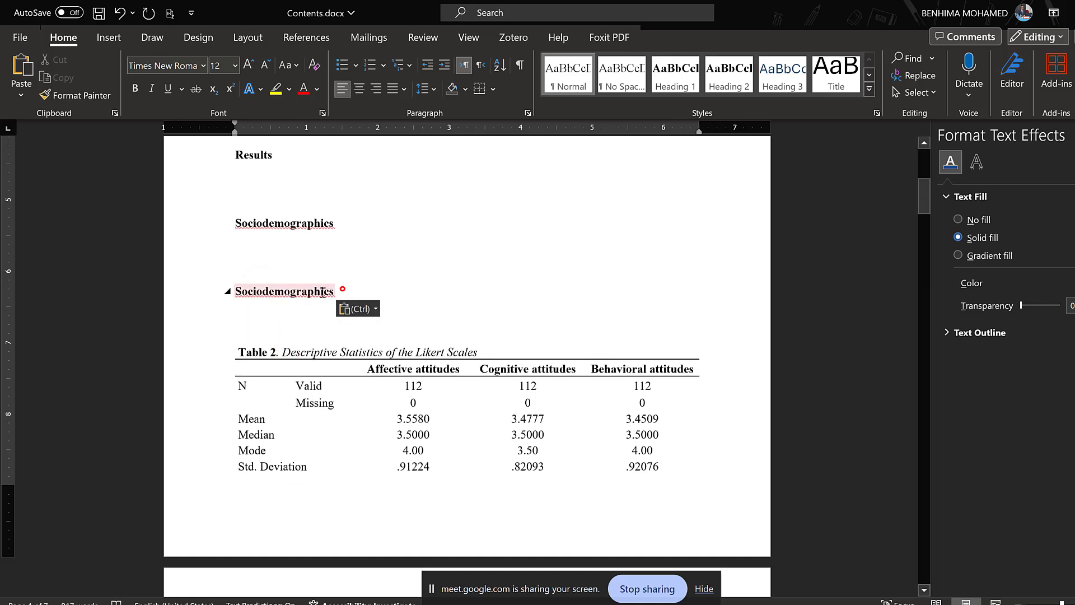
# - Replace the duplicated "Sociodemographics" heading with "Descriptive Statistics of the Likert Scales" copied from the Table 2 caption
pyautogui.moveTo(341, 291); pyautogui.dragTo(233, 291)
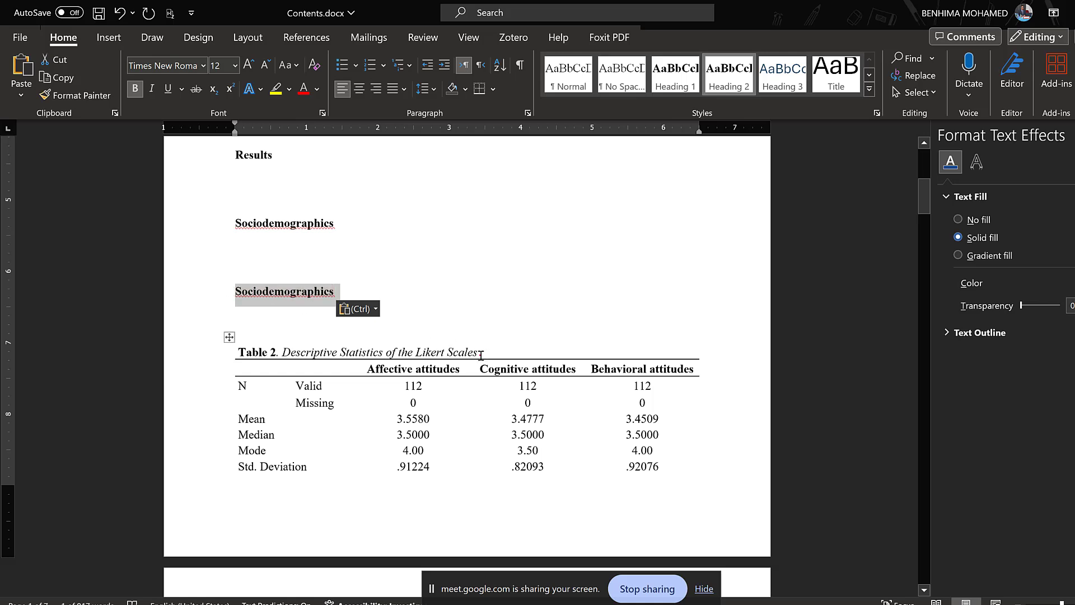
pyautogui.moveTo(480, 355); pyautogui.dragTo(307, 353)
pyautogui.rightClick(306, 352)
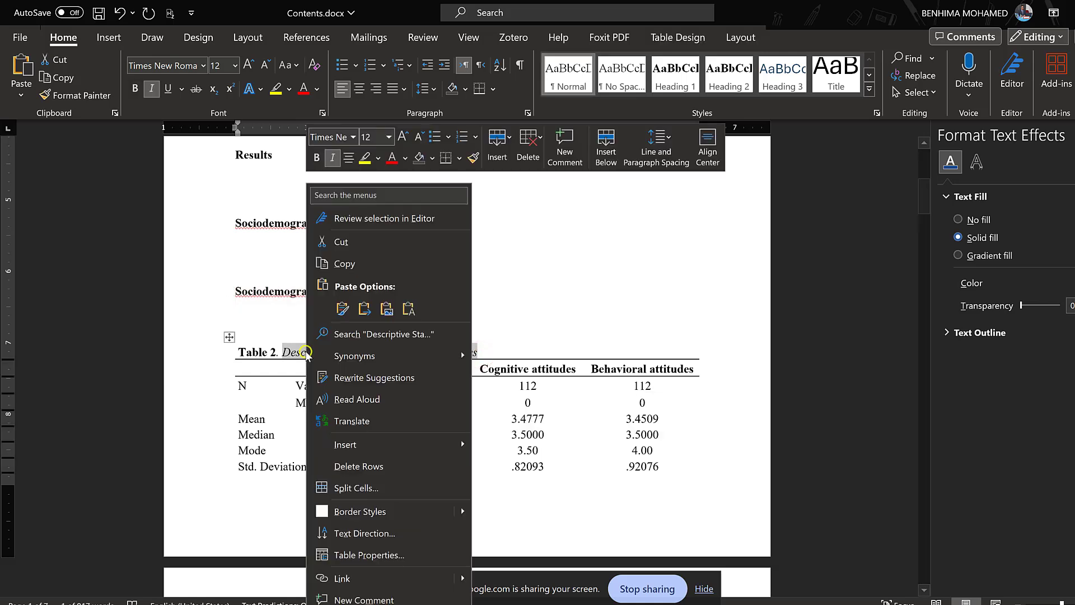
pyautogui.click(342, 266)
pyautogui.moveTo(365, 282); pyautogui.dragTo(237, 291)
pyautogui.rightClick(246, 293)
pyautogui.click(345, 371)
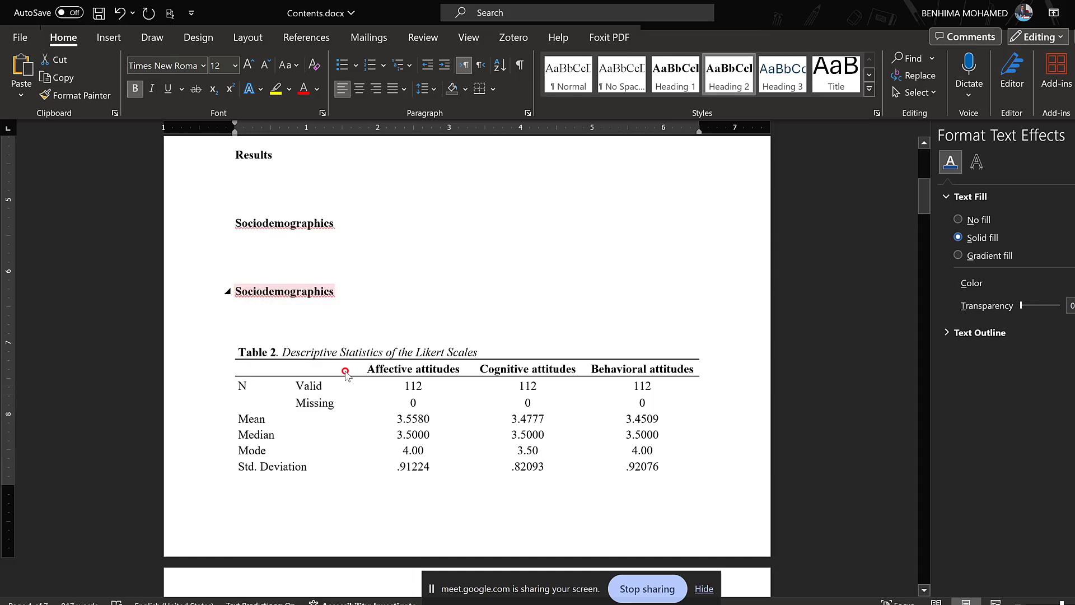
# - Apply the Heading 2 style to "Descriptive Statistics of the Likert Scales" and add a blank line below it
pyautogui.moveTo(443, 292); pyautogui.dragTo(227, 291)
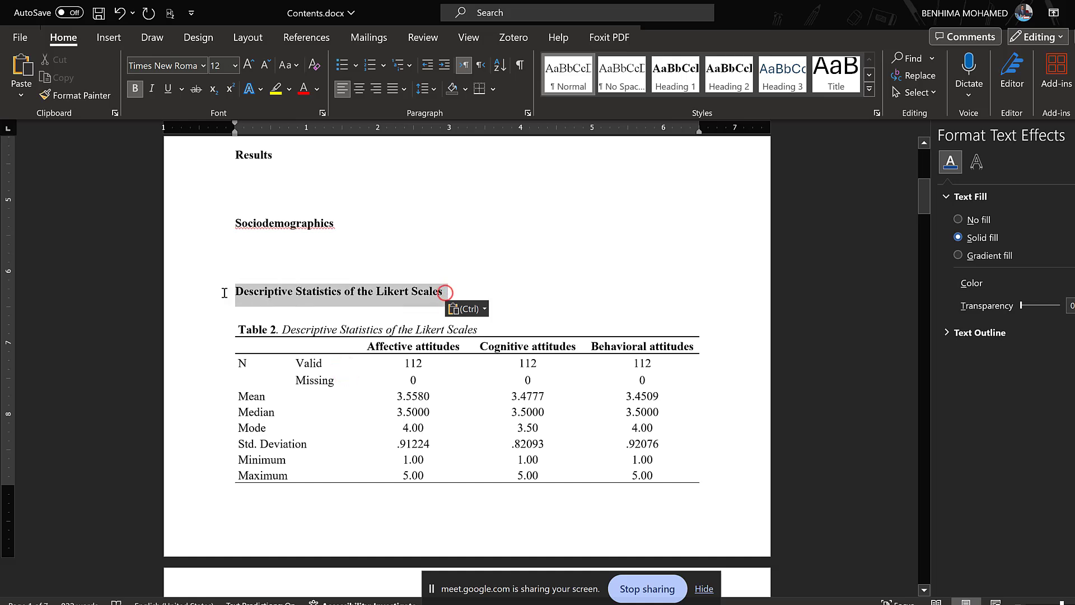
pyautogui.click(723, 73)
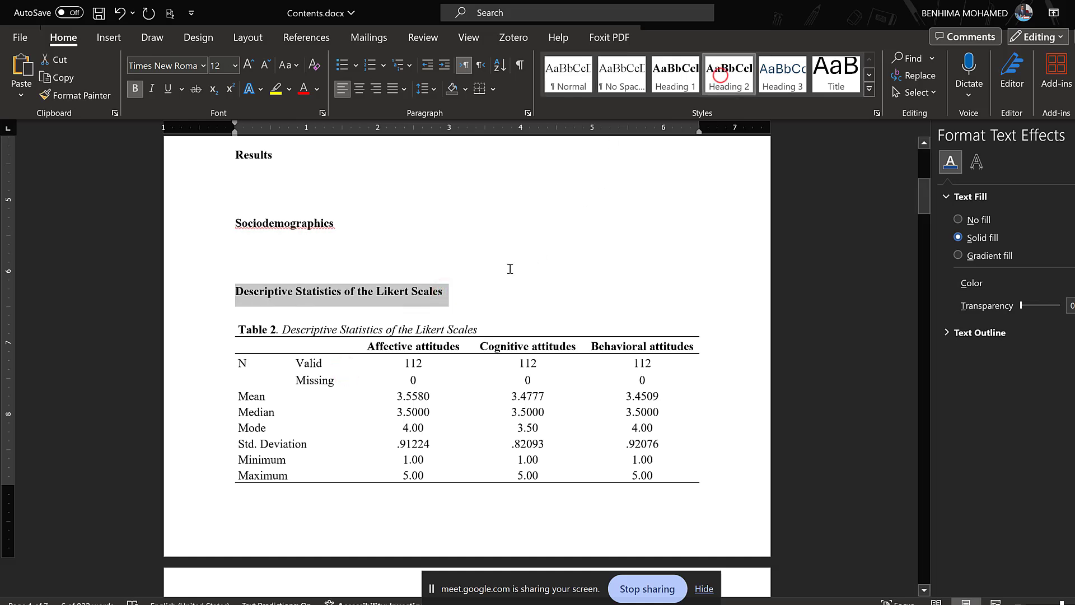
pyautogui.click(455, 294)
pyautogui.press('Return')
# - Apply the Heading 2 style to "Correlation between affective, cognitive and behavioral attitudes"
pyautogui.scroll(-5, 308, 343)
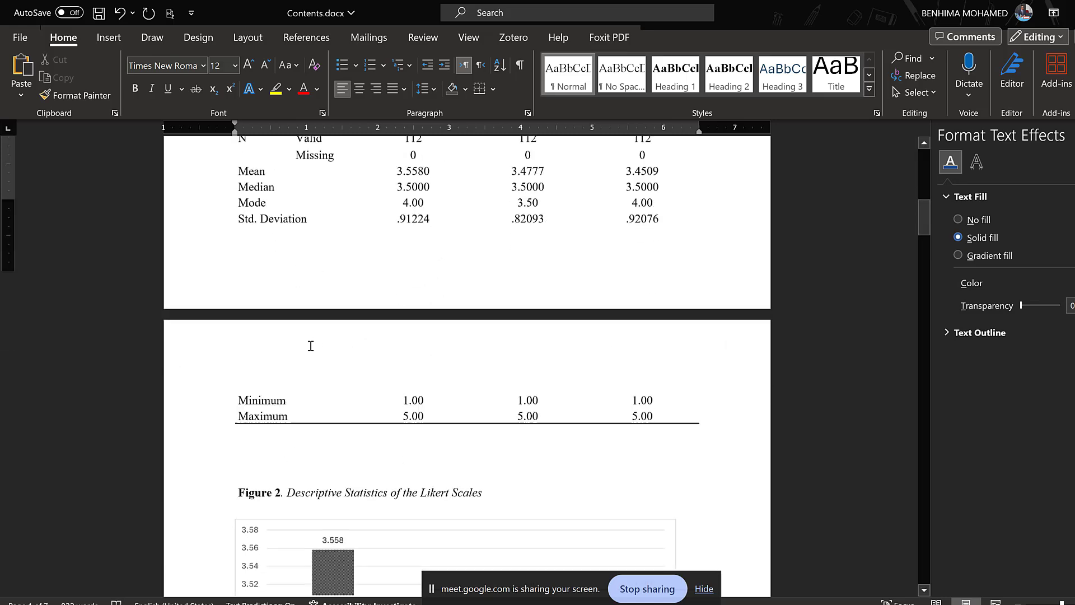
pyautogui.click(281, 322)
pyautogui.scroll(-2, 290, 338)
pyautogui.scroll(-4, 291, 338)
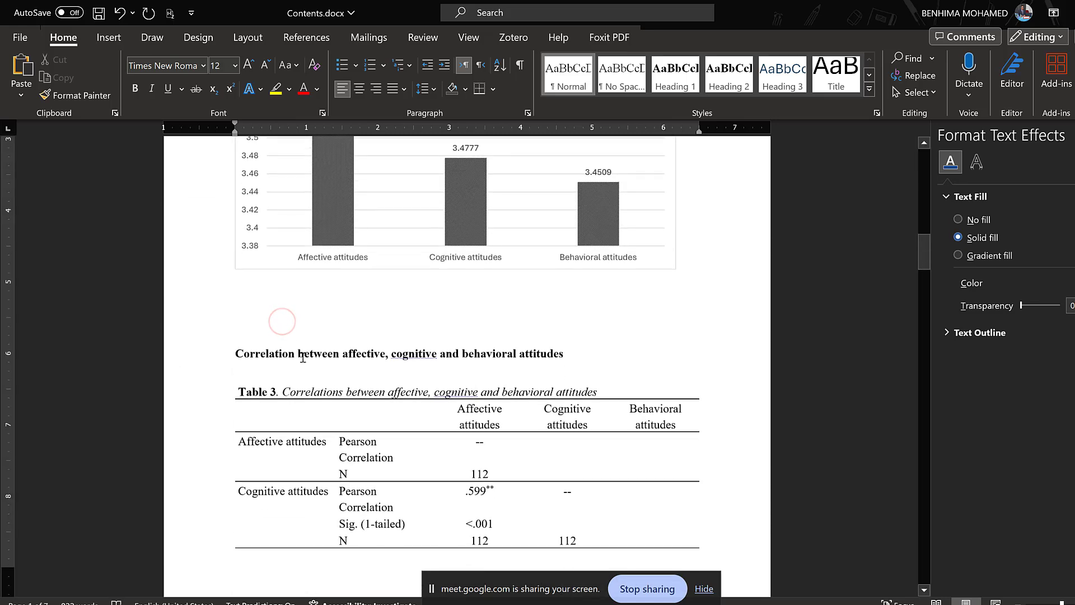
pyautogui.tripleClick(465, 353)
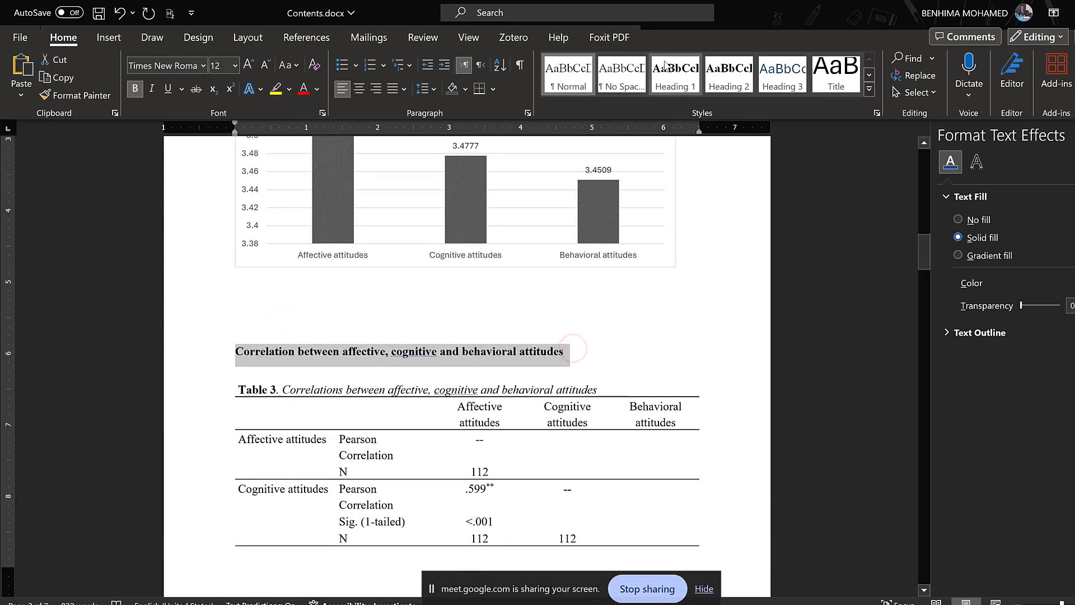
pyautogui.click(728, 70)
pyautogui.click(589, 336)
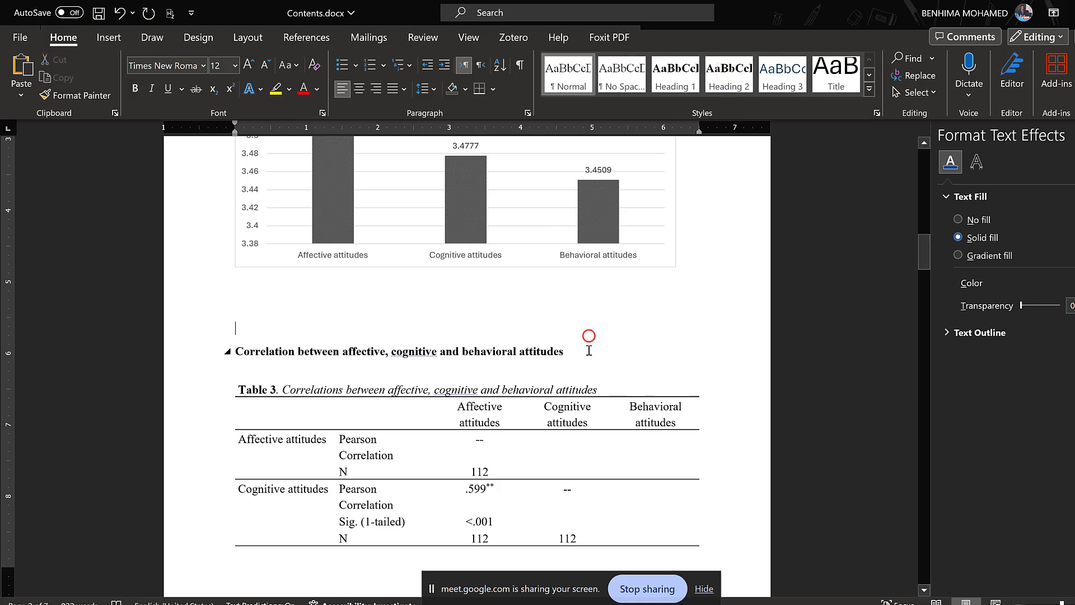
# - Review the remaining sections and their statistics tables from "Affective attitudes towards AI" onward
pyautogui.scroll(-7, 587, 347)
pyautogui.scroll(-2, 589, 351)
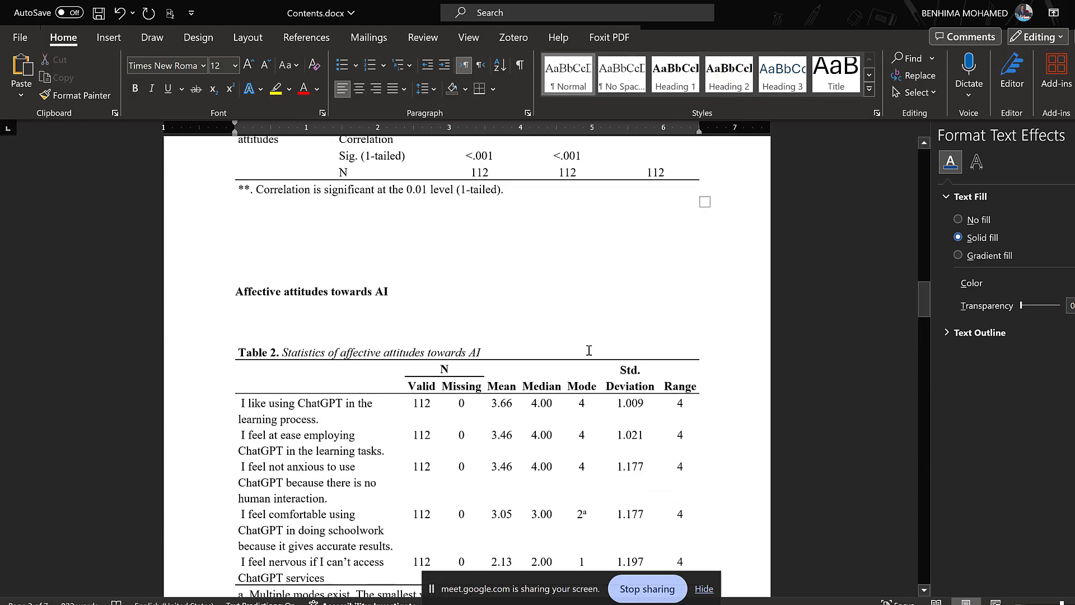
pyautogui.scroll(-1, 590, 351)
pyautogui.moveTo(226, 236); pyautogui.dragTo(322, 307)
pyautogui.scroll(-10, 321, 305)
pyautogui.scroll(-5, 321, 305)
pyautogui.scroll(1, 322, 308)
pyautogui.scroll(-1, 322, 307)
pyautogui.scroll(2, 322, 307)
pyautogui.scroll(14, 322, 307)
pyautogui.scroll(-14, 322, 307)
# - Update the entire table of contents, including headings and page numbers
pyautogui.scroll(20, 322, 307)
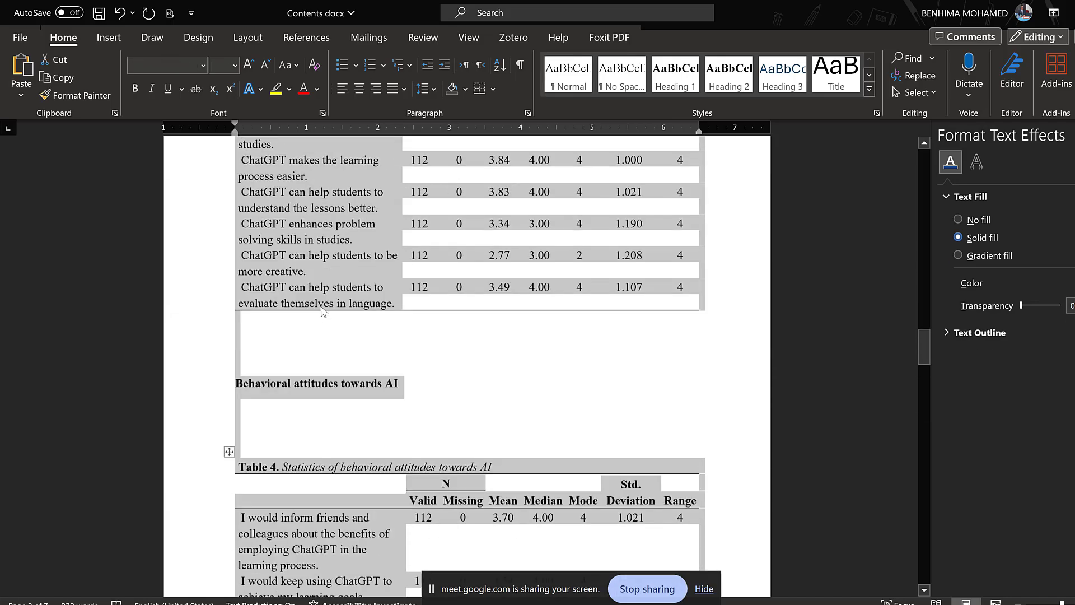
pyautogui.scroll(15, 324, 311)
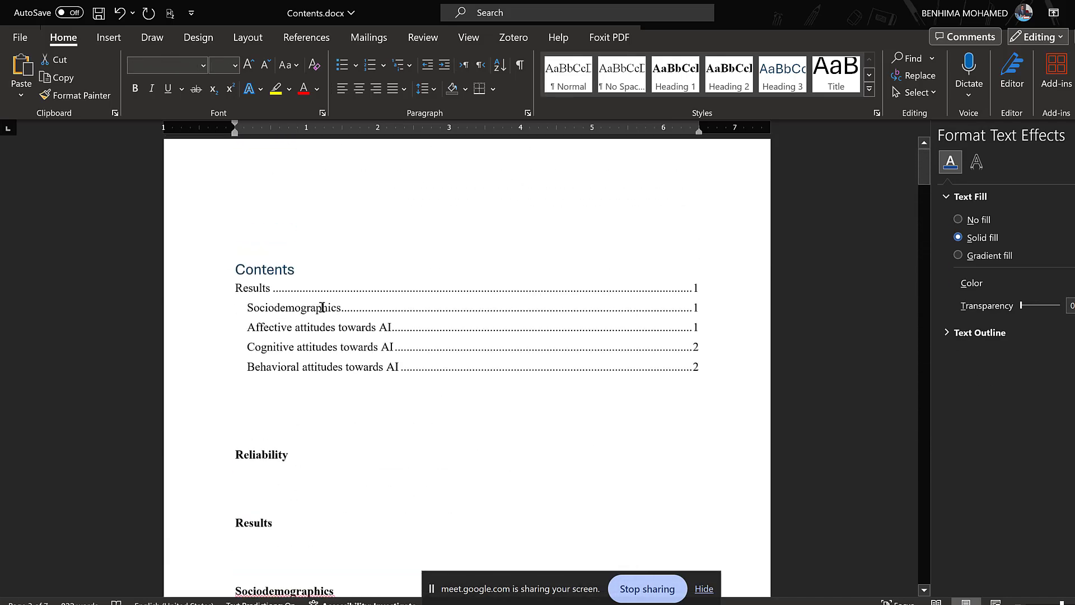
pyautogui.click(337, 298)
pyautogui.click(305, 256)
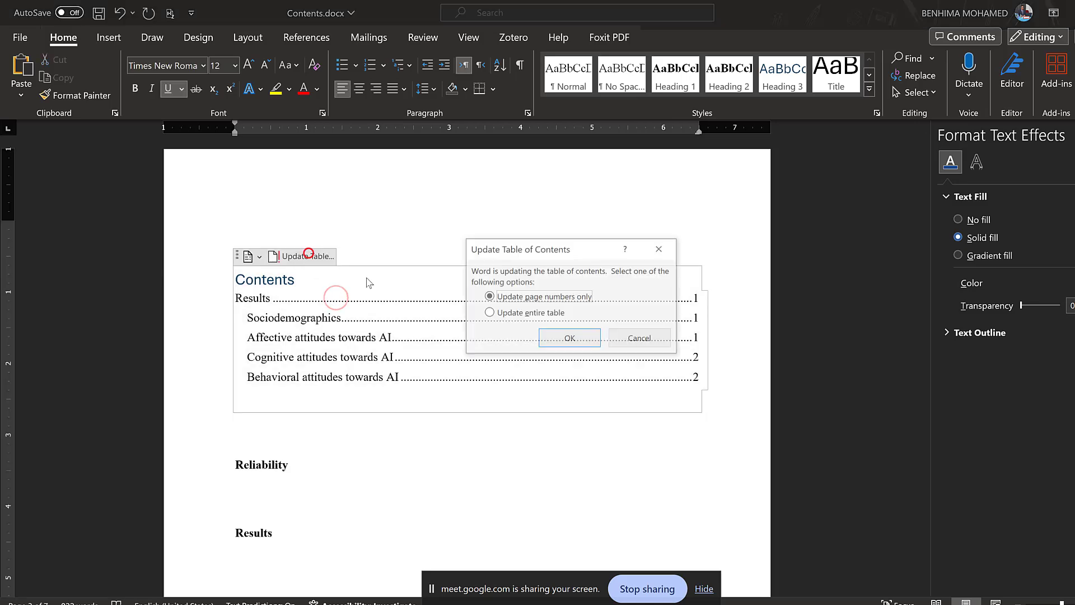
pyautogui.click(506, 310)
pyautogui.click(570, 338)
# - Review the document from the Reliability heading through Figure 2 and Table 3 to the affective attitudes statistics table
pyautogui.scroll(-7, 309, 370)
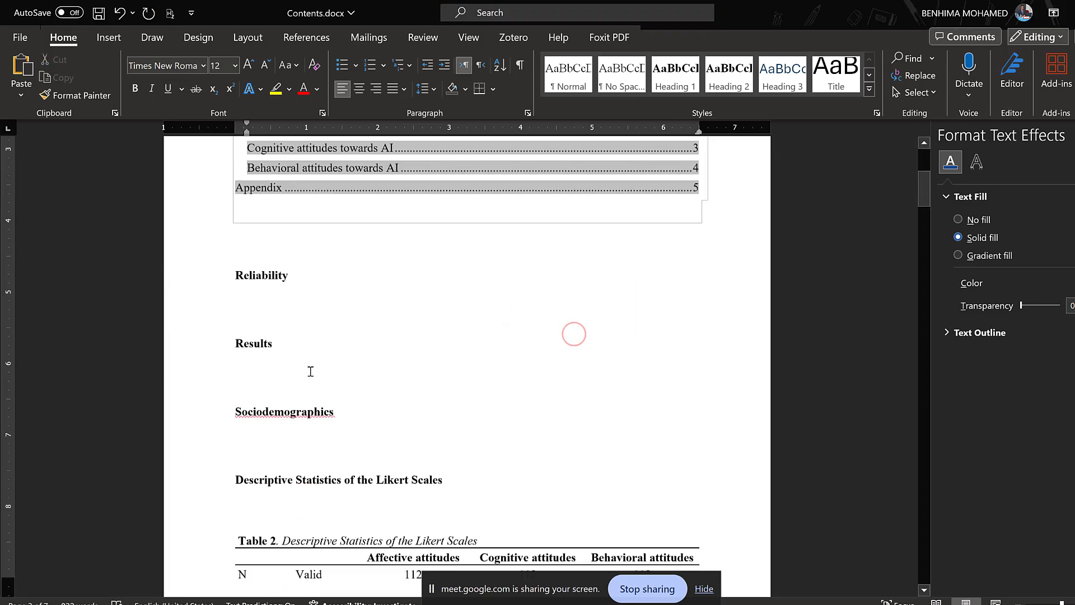
pyautogui.scroll(-12, 446, 300)
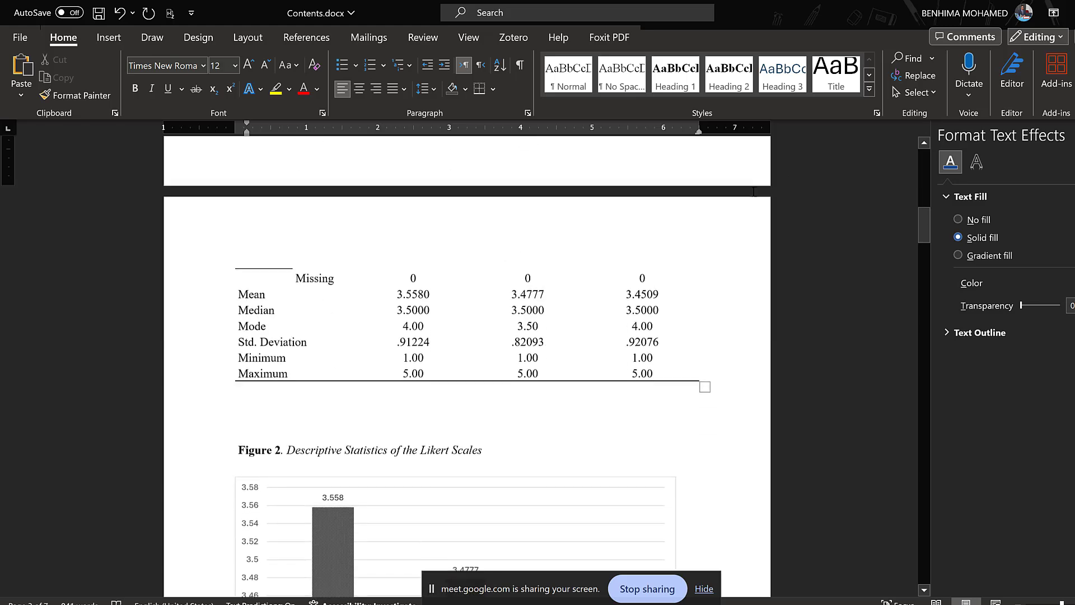
pyautogui.scroll(-1, 405, 312)
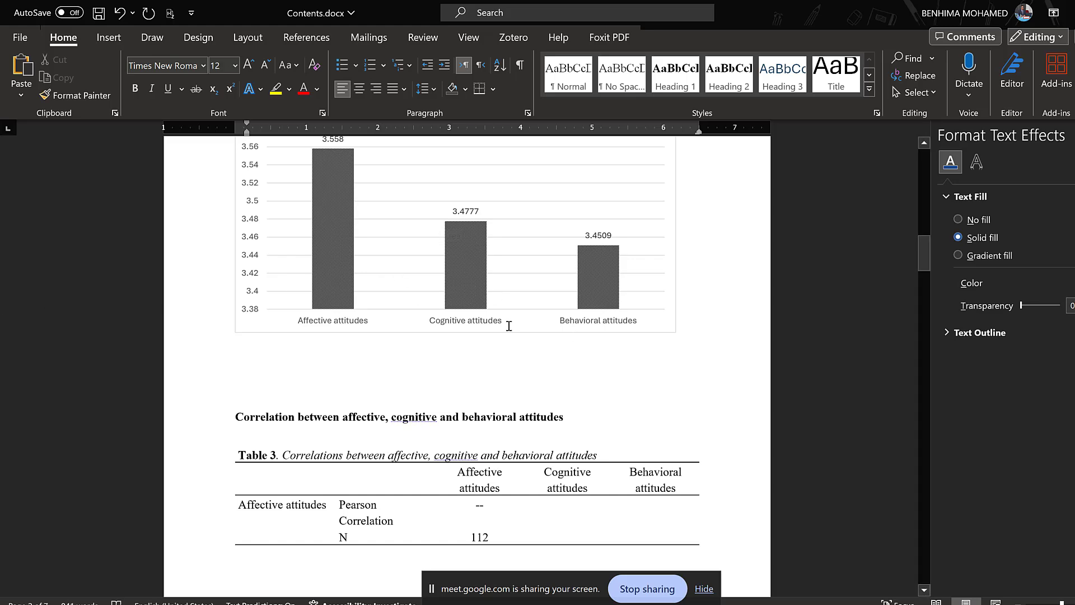
pyautogui.scroll(-10, 404, 256)
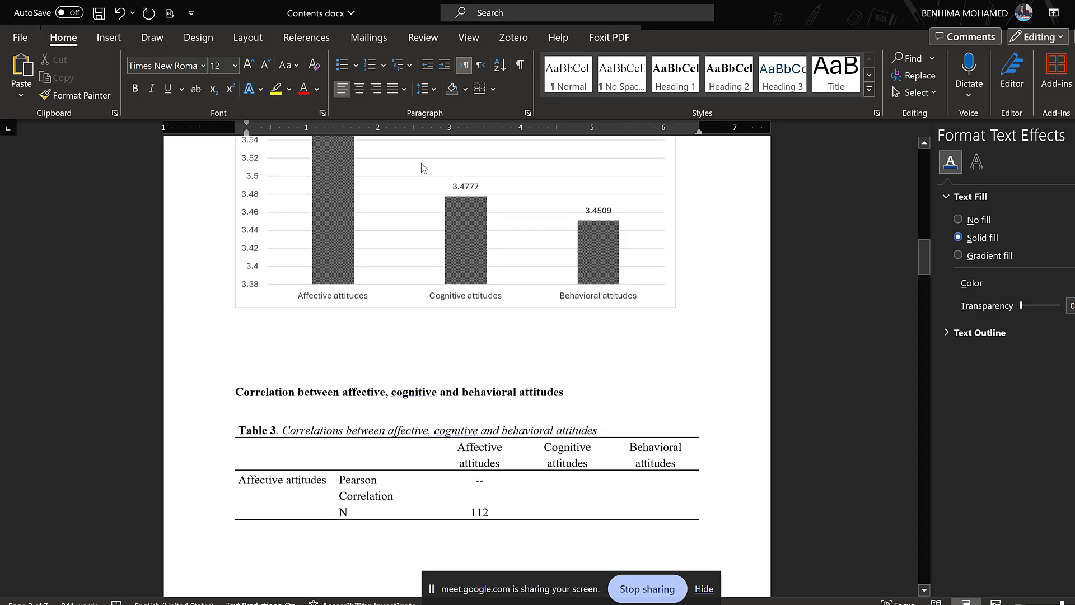
pyautogui.scroll(-10, 327, 266)
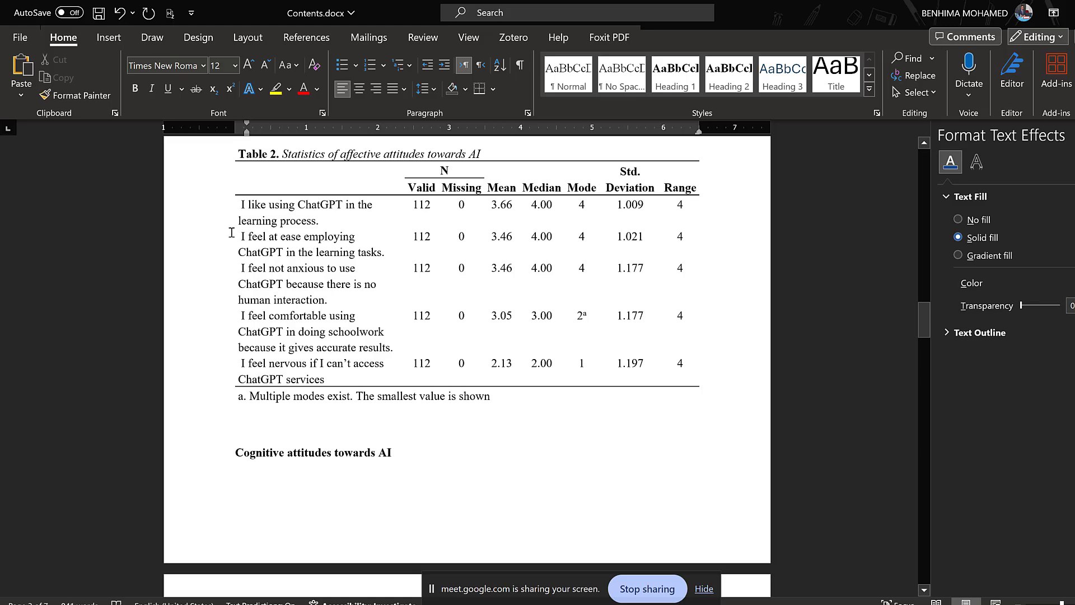
# - Review Figure 2 and the statistics tables for affective, cognitive and behavioral attitudes through to the Appendix heading
pyautogui.scroll(12, 302, 242)
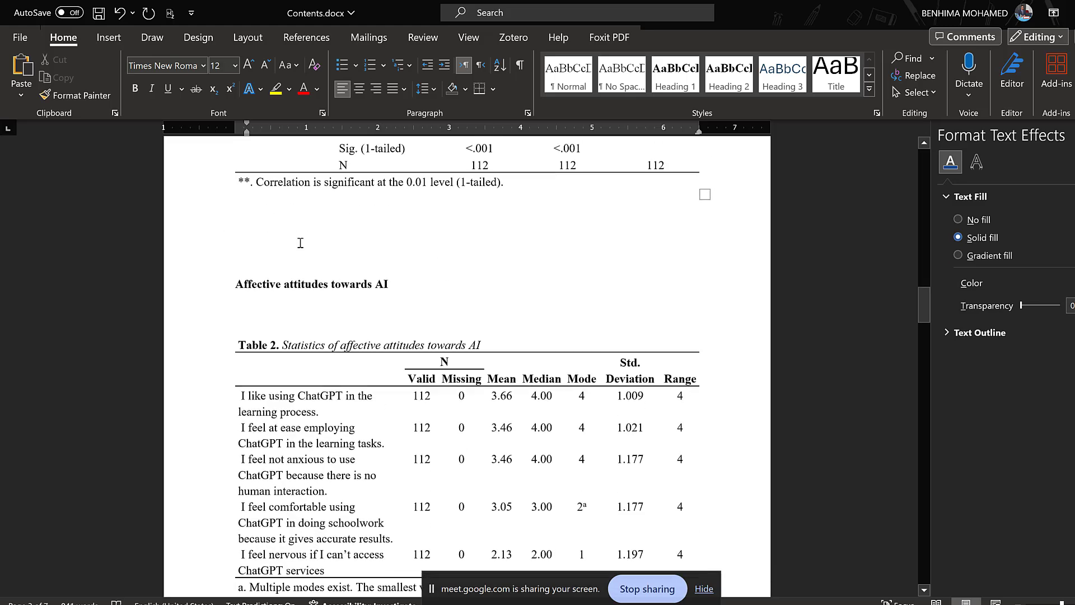
pyautogui.scroll(5, 319, 235)
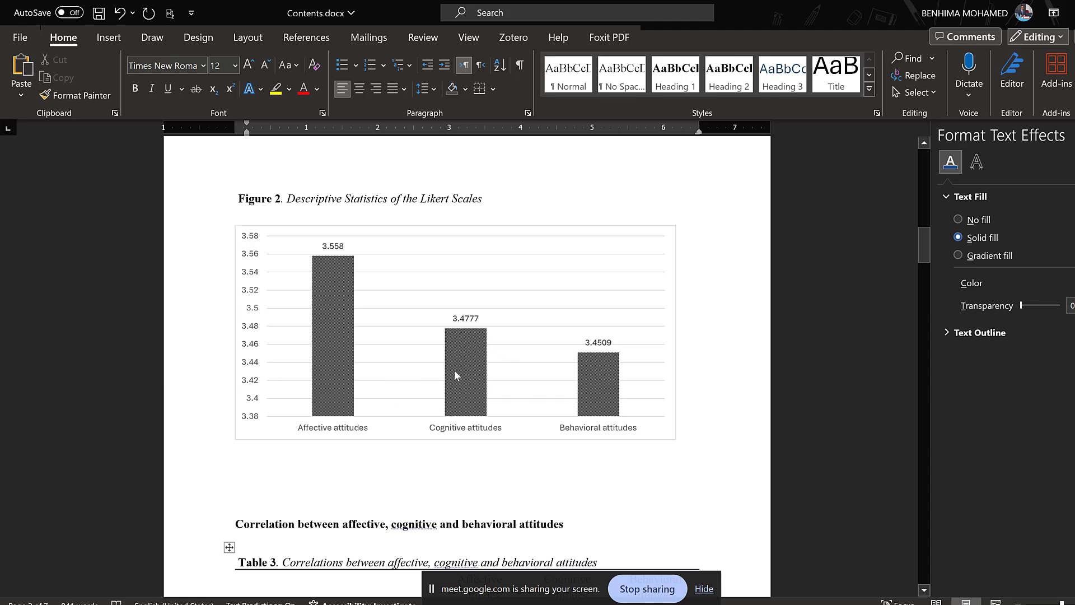
pyautogui.moveTo(469, 375)
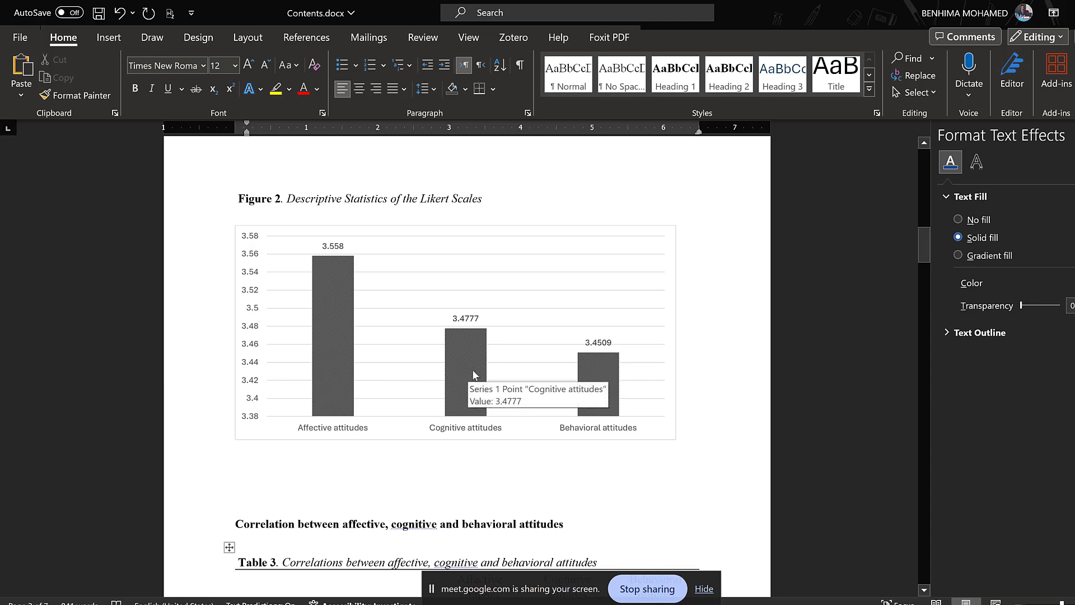
pyautogui.moveTo(318, 288)
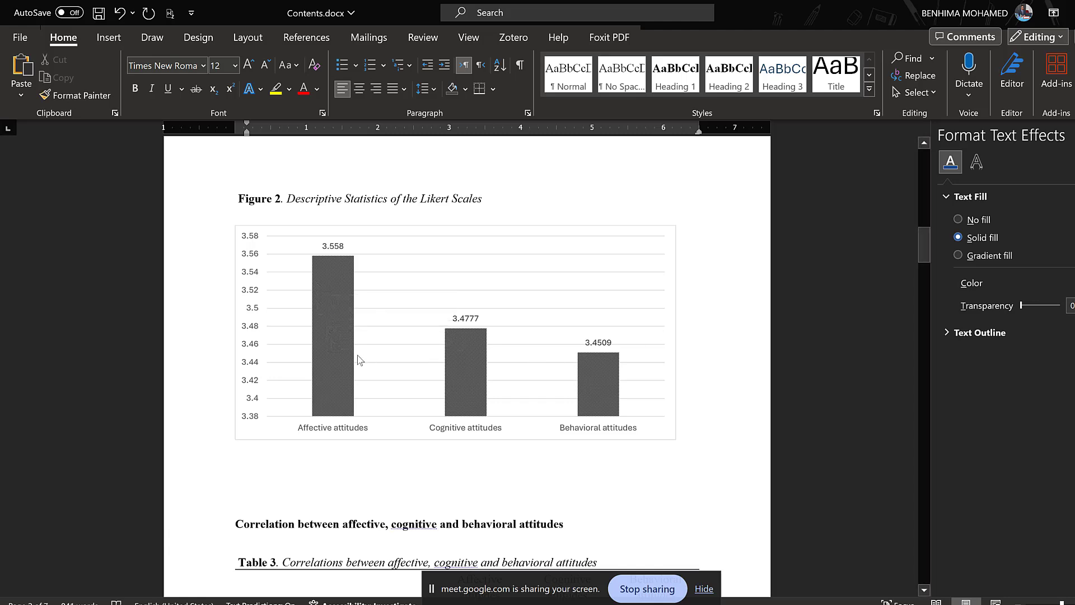
pyautogui.scroll(-10, 461, 389)
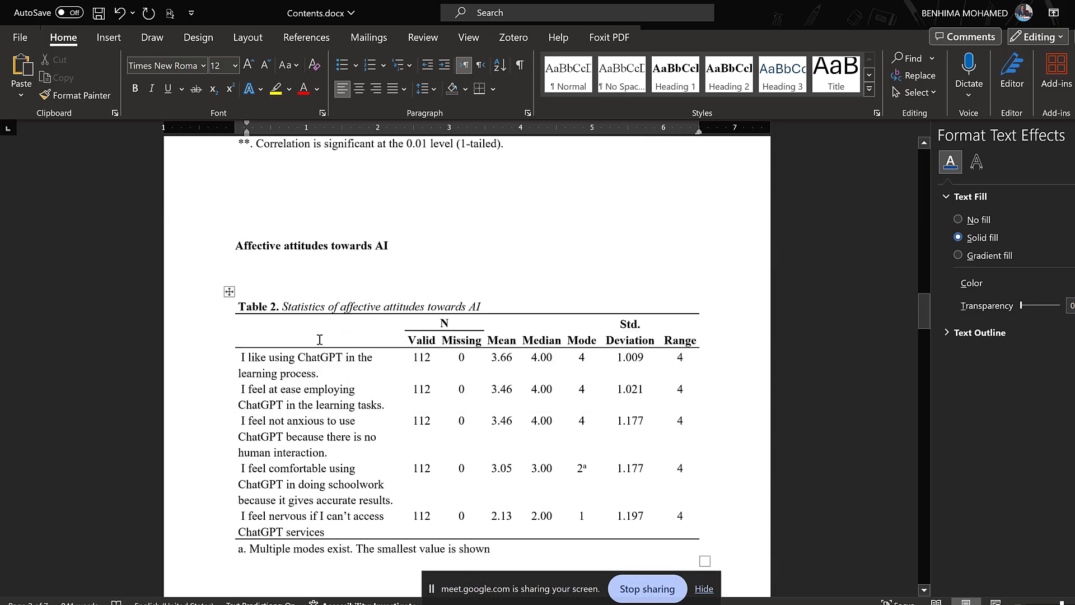
pyautogui.scroll(-10, 319, 340)
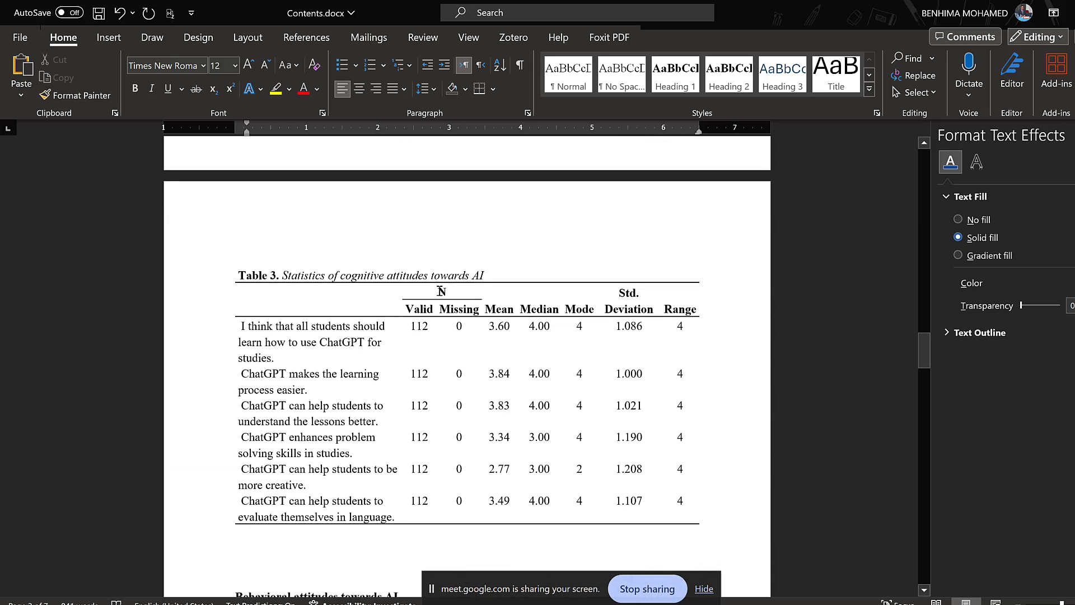
pyautogui.scroll(-1, 362, 316)
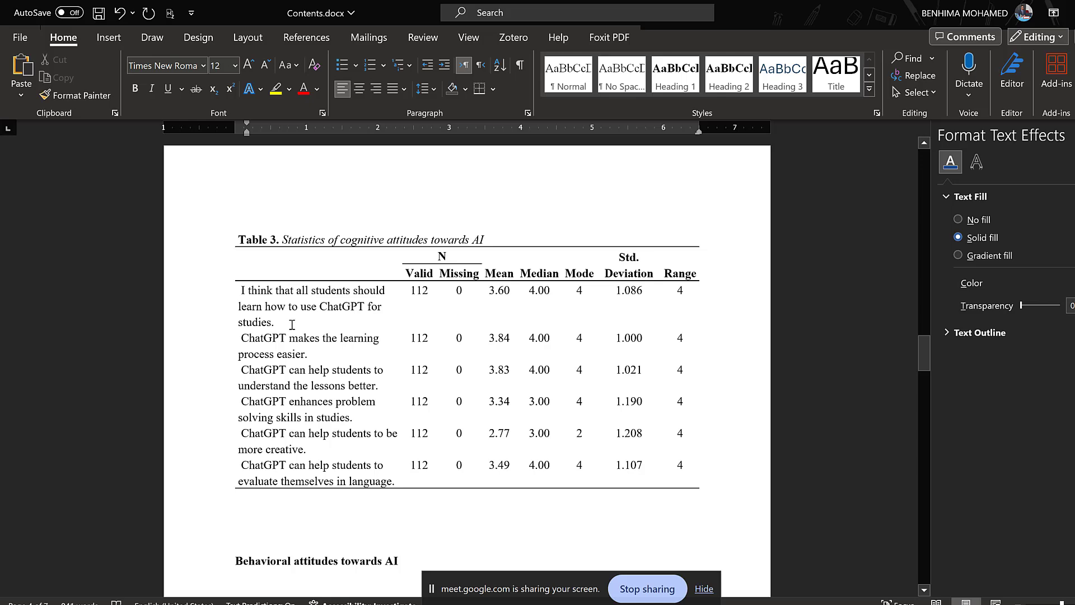
pyautogui.moveTo(290, 327); pyautogui.dragTo(237, 325)
pyautogui.scroll(1, 379, 387)
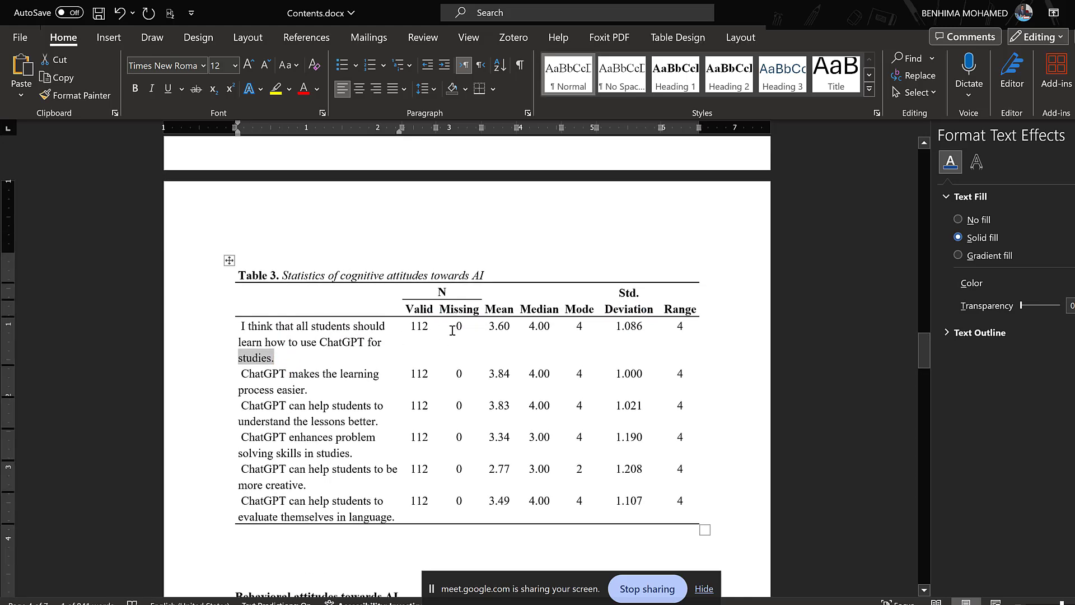
pyautogui.scroll(-7, 513, 348)
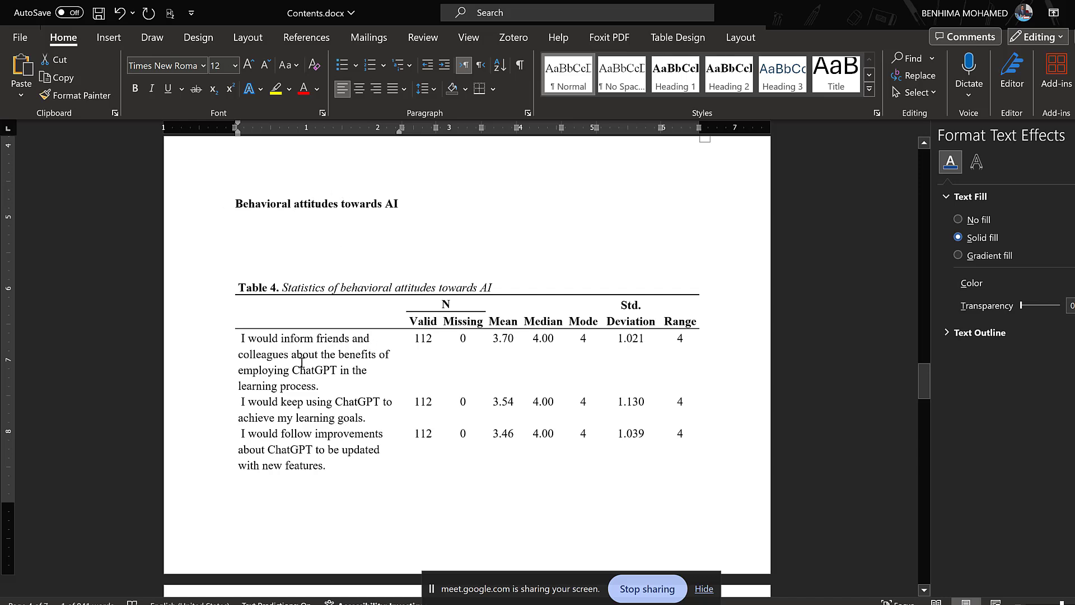
pyautogui.scroll(-3, 365, 363)
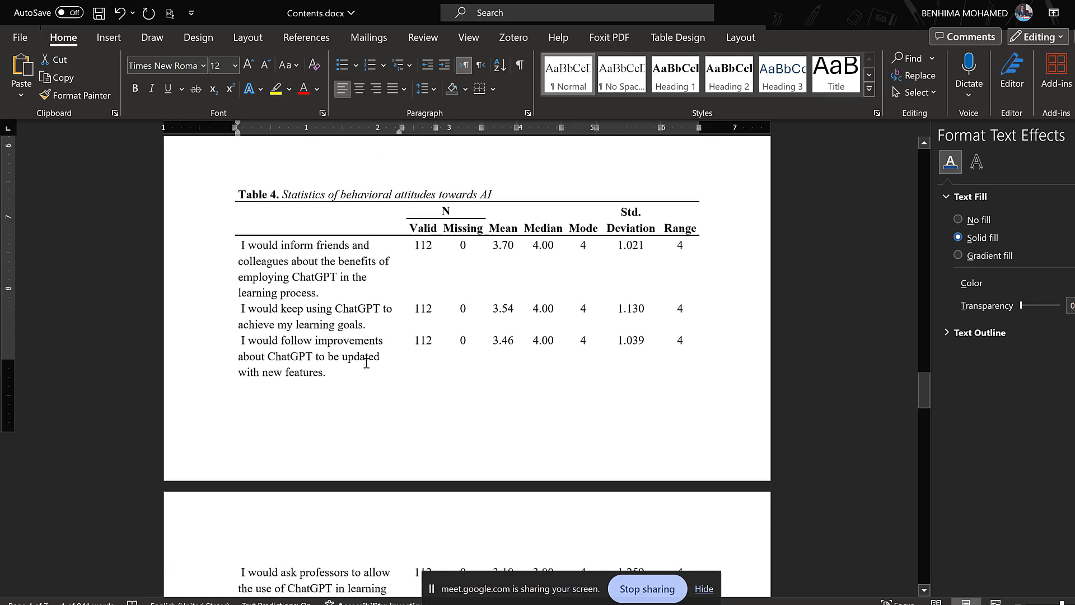
pyautogui.scroll(-1, 367, 363)
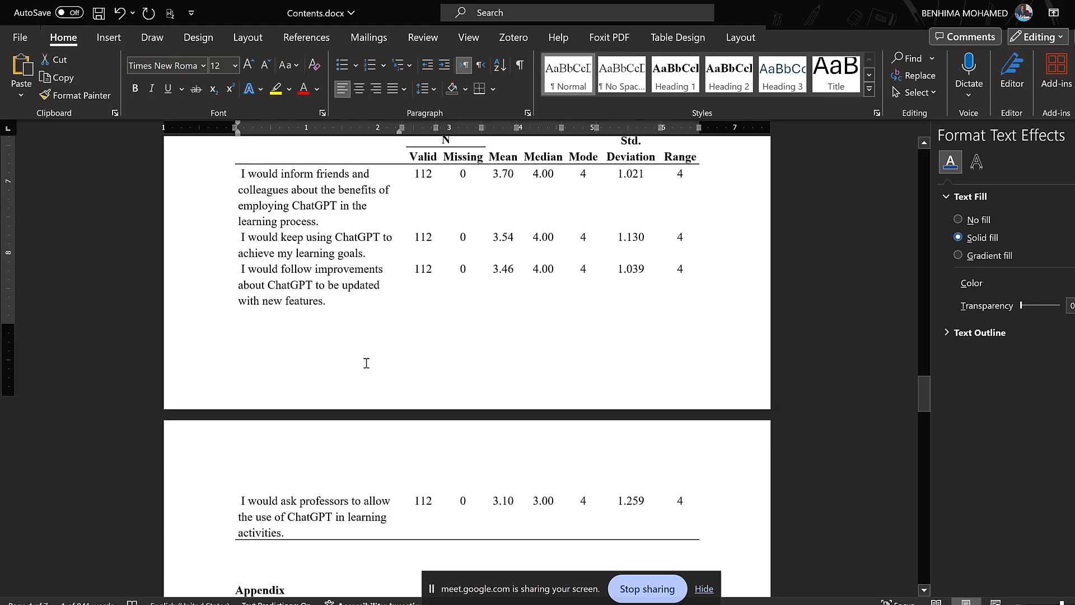
# - Review the report back from the cognitive attitudes table to Figure 2, and examine the variables in the correlations table
pyautogui.scroll(2, 366, 363)
pyautogui.scroll(8, 366, 363)
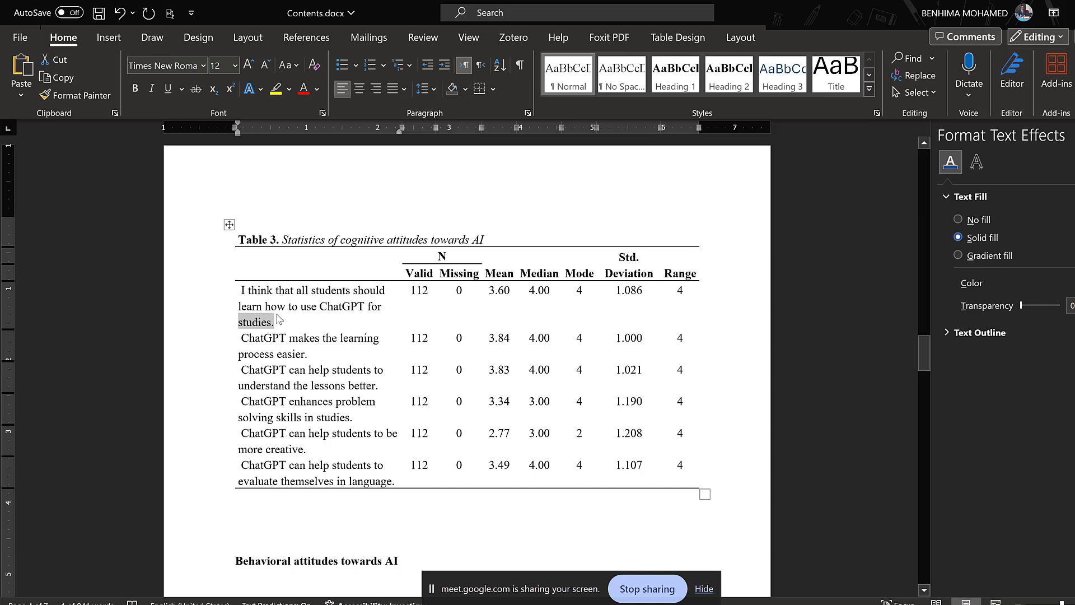
pyautogui.scroll(1, 319, 333)
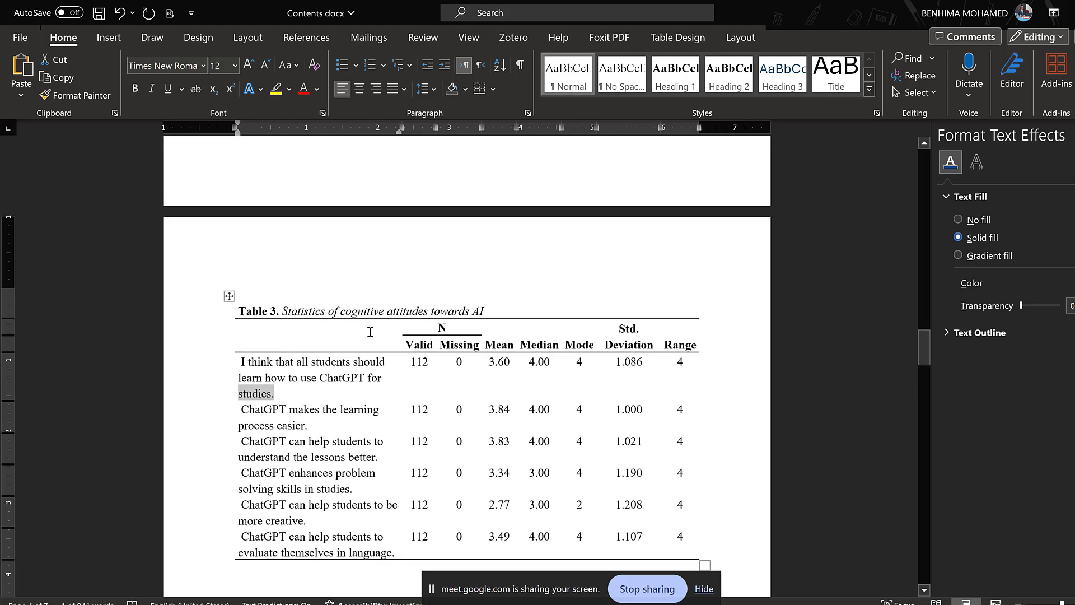
pyautogui.scroll(-1, 370, 332)
pyautogui.scroll(12, 358, 342)
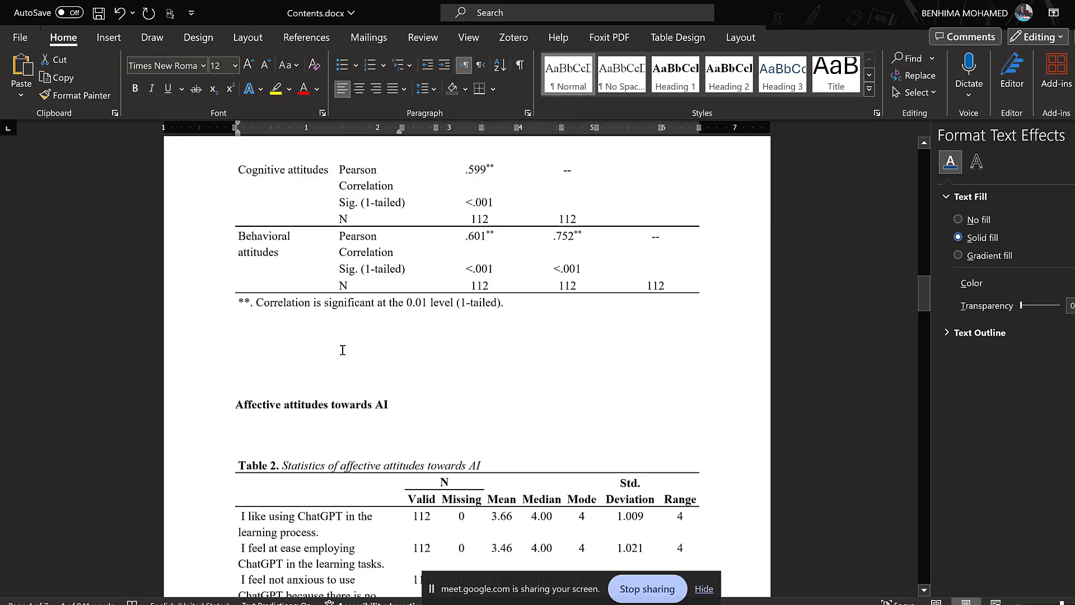
pyautogui.scroll(10, 342, 350)
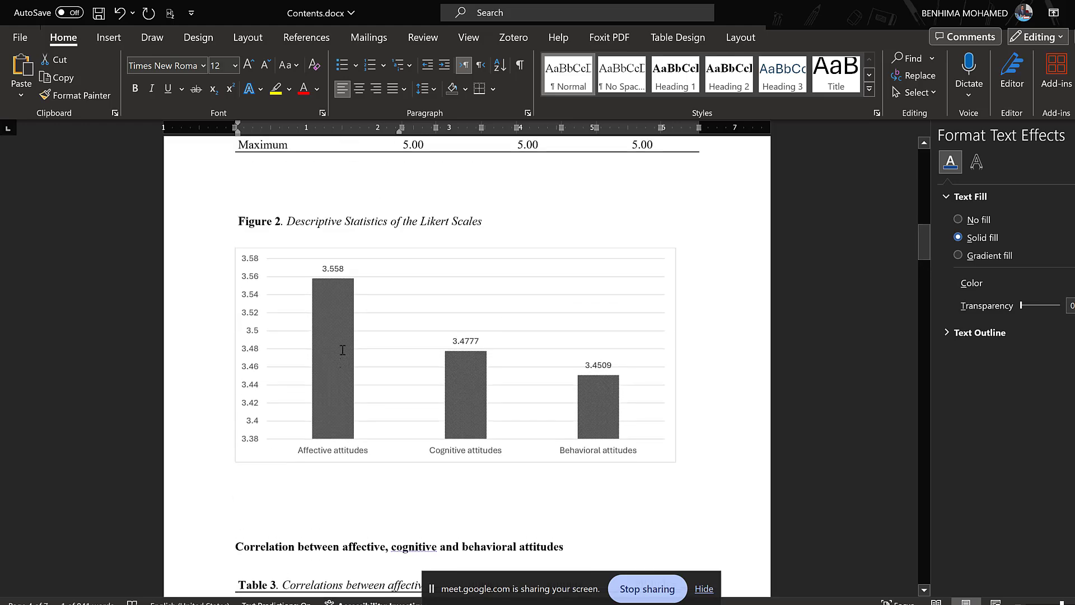
pyautogui.scroll(-11, 342, 350)
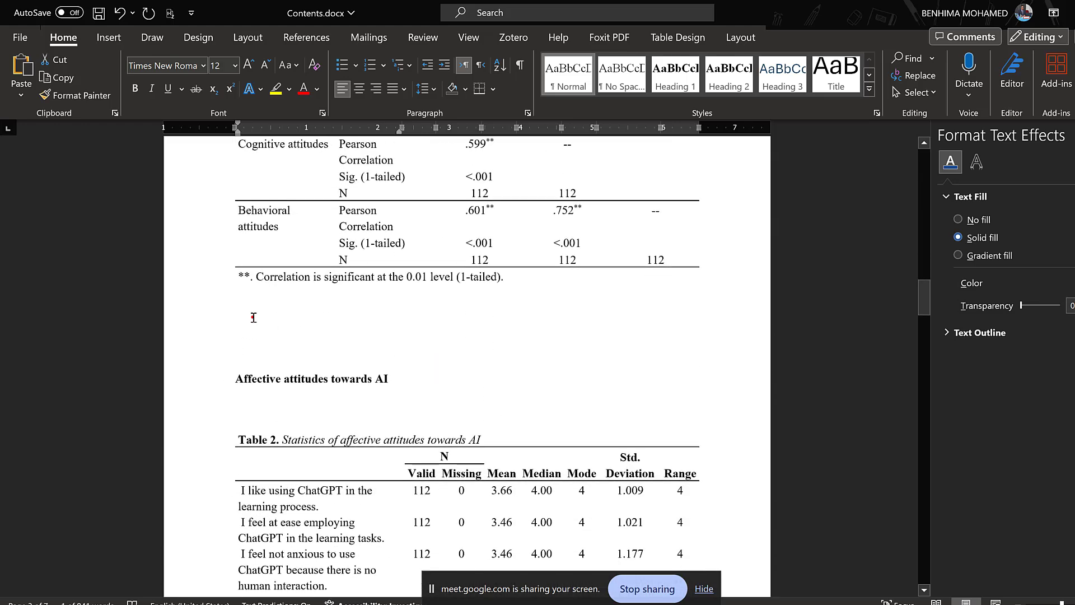
pyautogui.scroll(6, 253, 317)
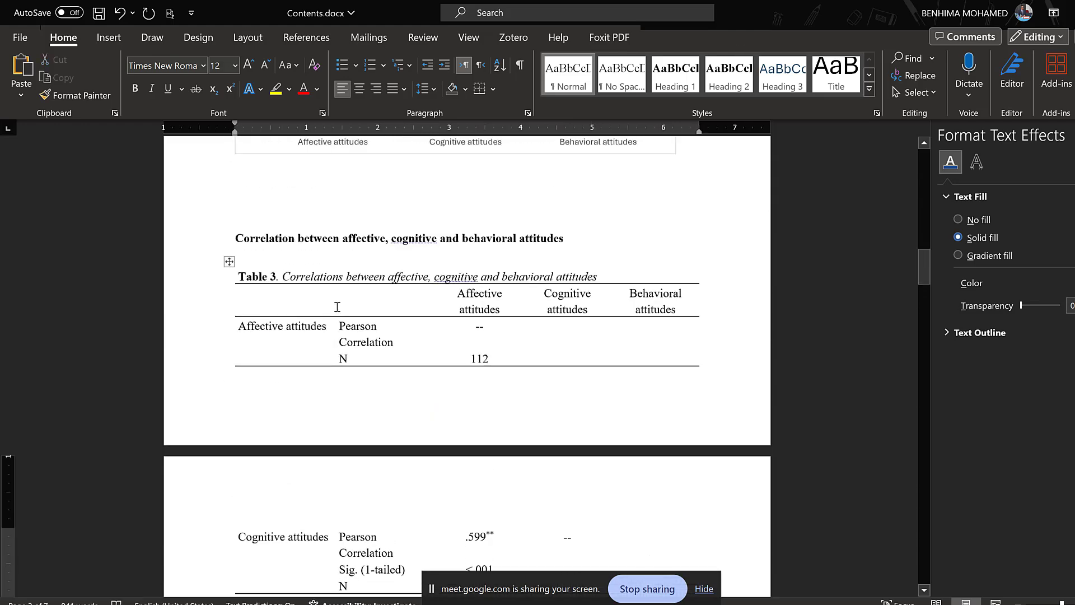
pyautogui.scroll(-3, 337, 307)
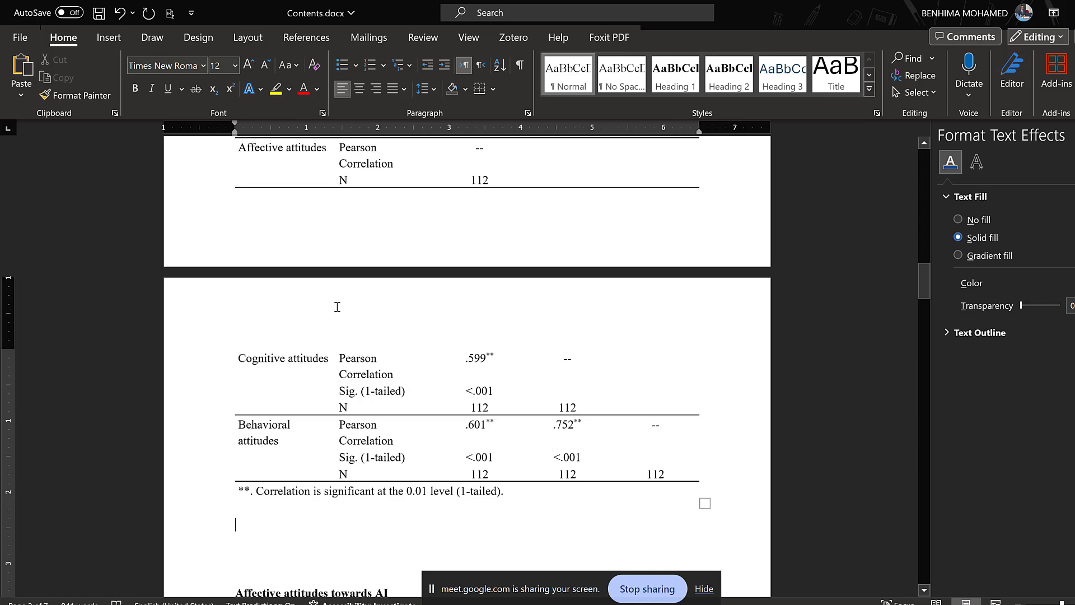
pyautogui.scroll(1, 337, 310)
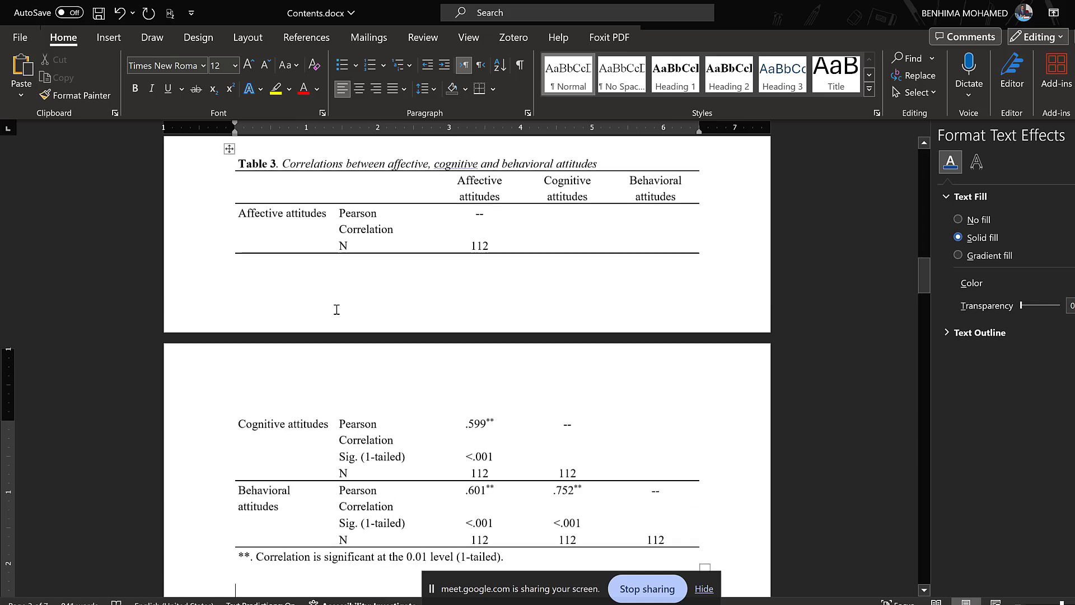
pyautogui.click(296, 223)
pyautogui.scroll(-1, 284, 428)
pyautogui.click(284, 430)
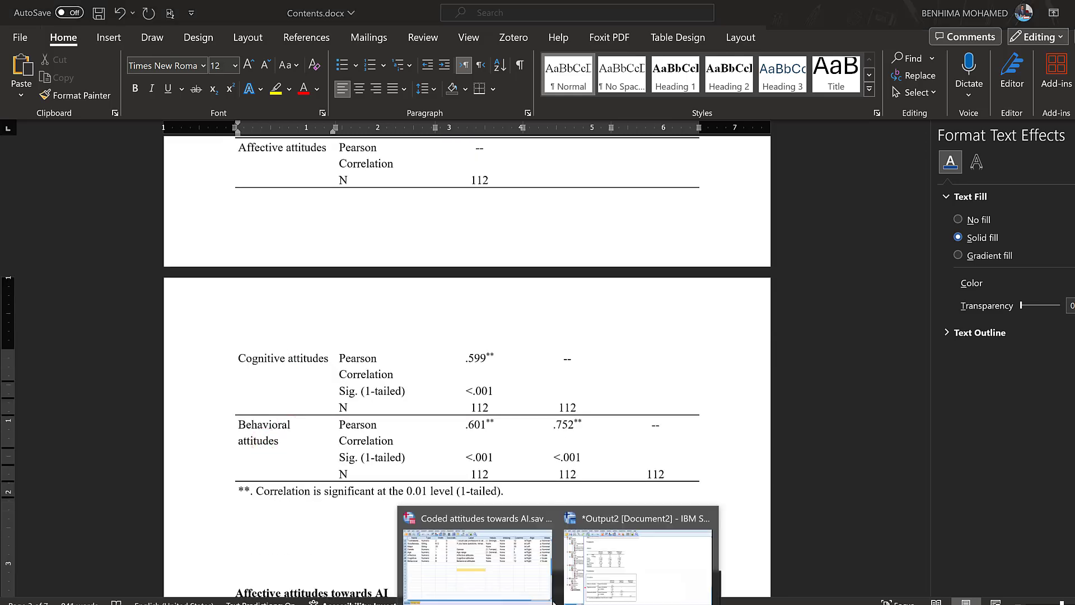
# - Switch to the SPSS Data Editor and set up a linear regression with only Affective attitudes and Cognitive attitudes as independent variables
pyautogui.click(509, 560)
pyautogui.click(212, 27)
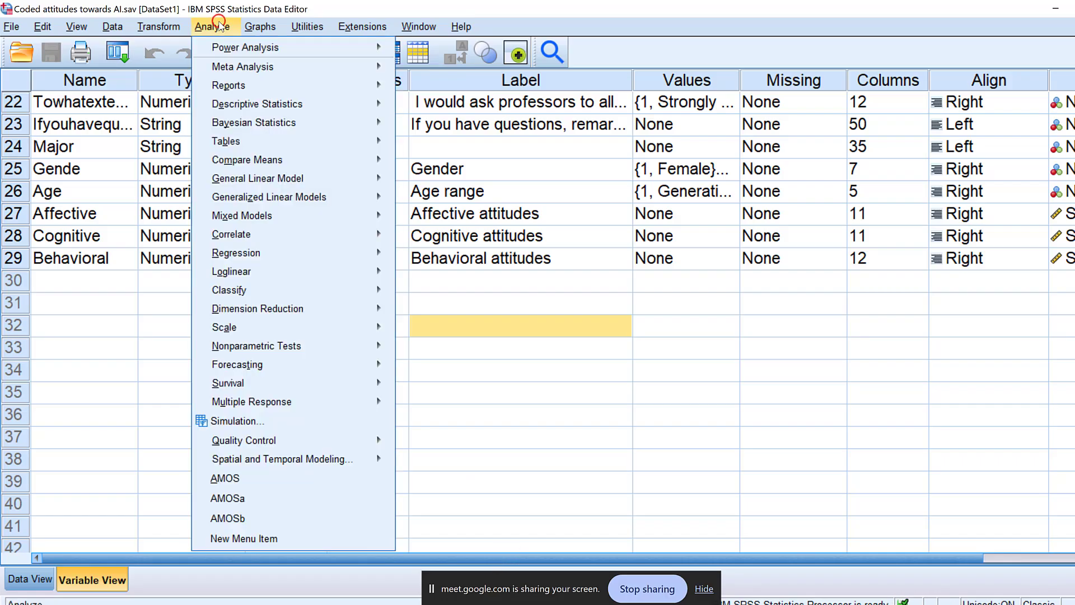
pyautogui.moveTo(242, 246)
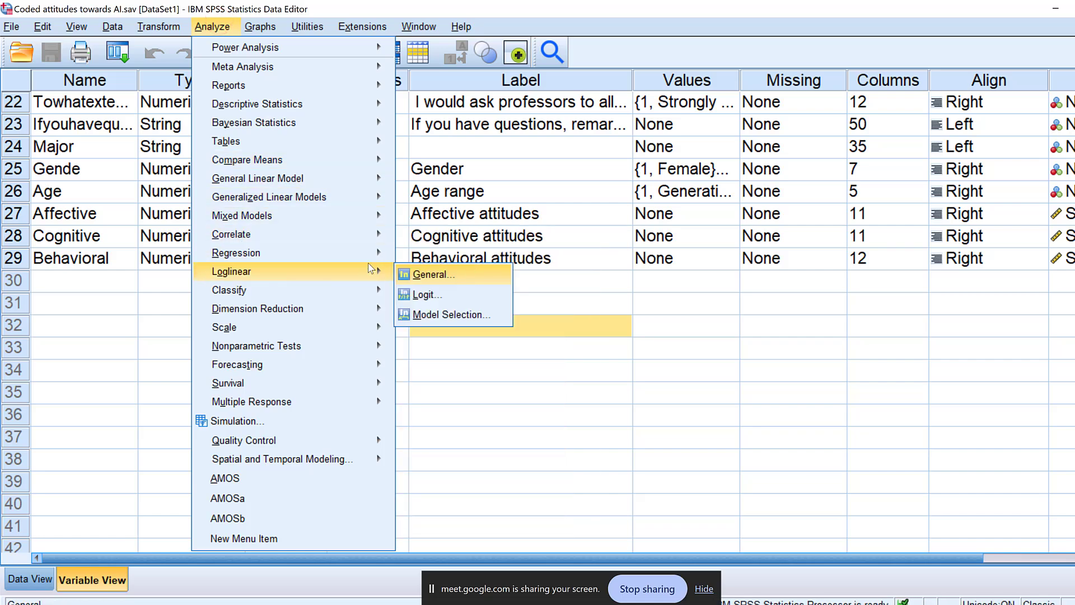
pyautogui.moveTo(309, 255)
pyautogui.click(421, 276)
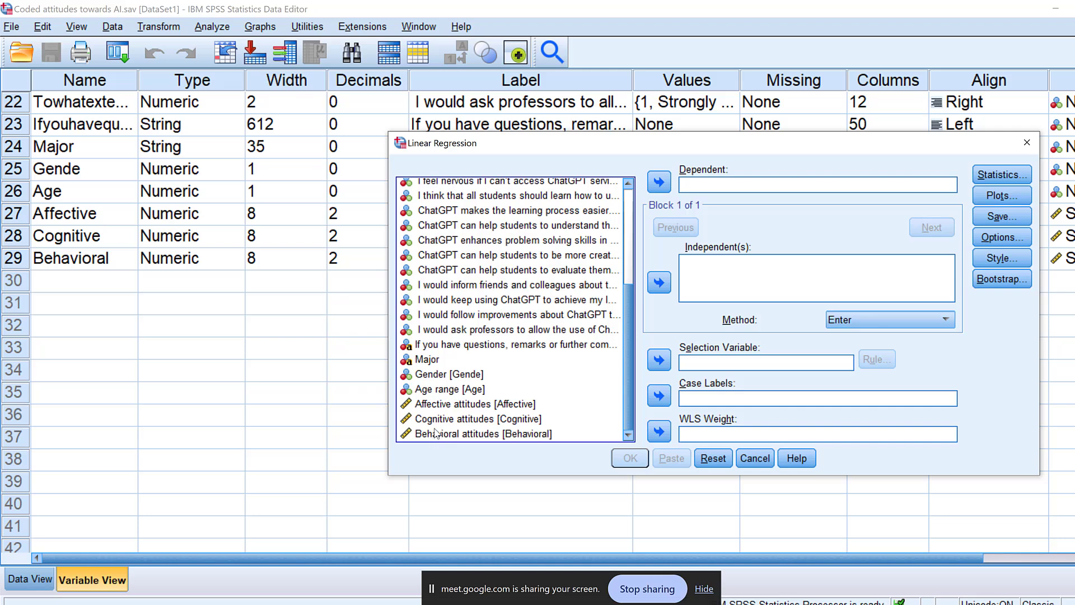
pyautogui.keyDown('ctrl'); pyautogui.click(426, 407); pyautogui.keyUp('ctrl')
pyautogui.keyDown('ctrl'); pyautogui.click(427, 418); pyautogui.keyUp('ctrl')
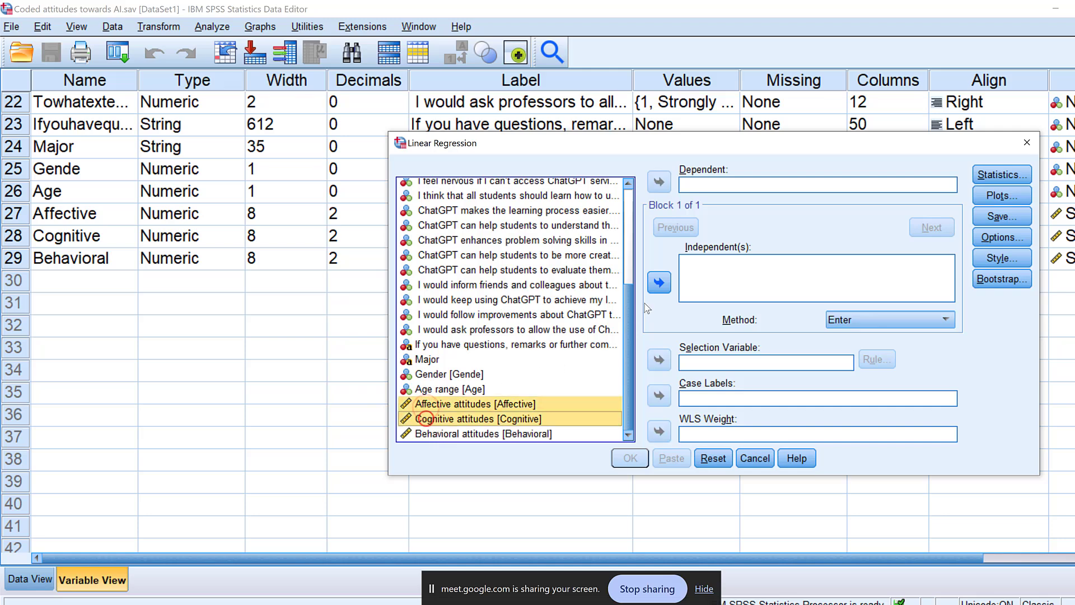
pyautogui.click(660, 282)
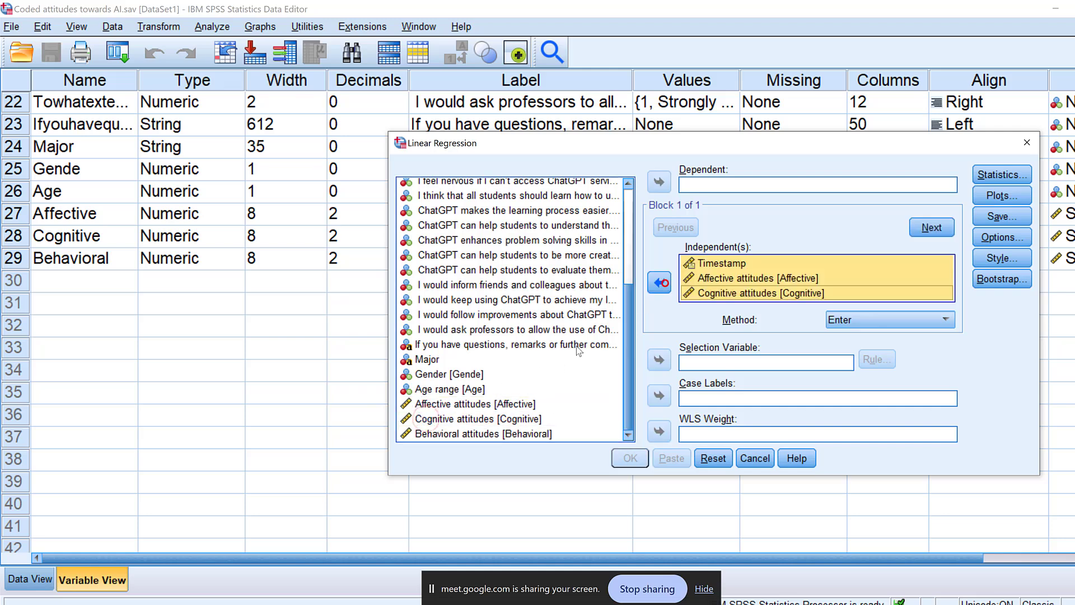
pyautogui.click(723, 294)
pyautogui.doubleClick(712, 263)
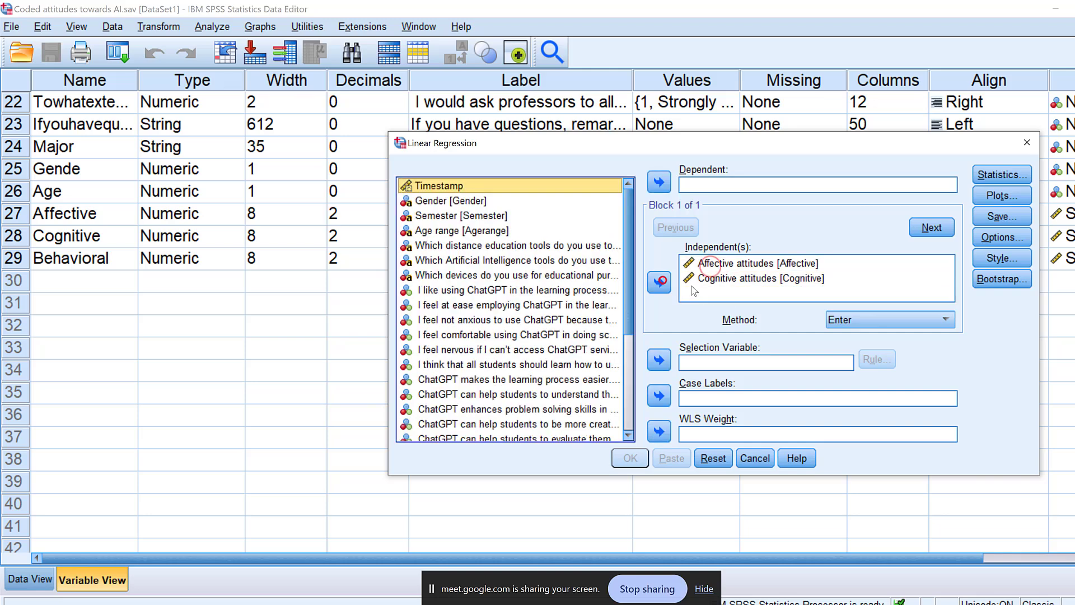
# - Set Behavioral attitudes as the dependent variable and run the linear regression
pyautogui.scroll(-4, 465, 430)
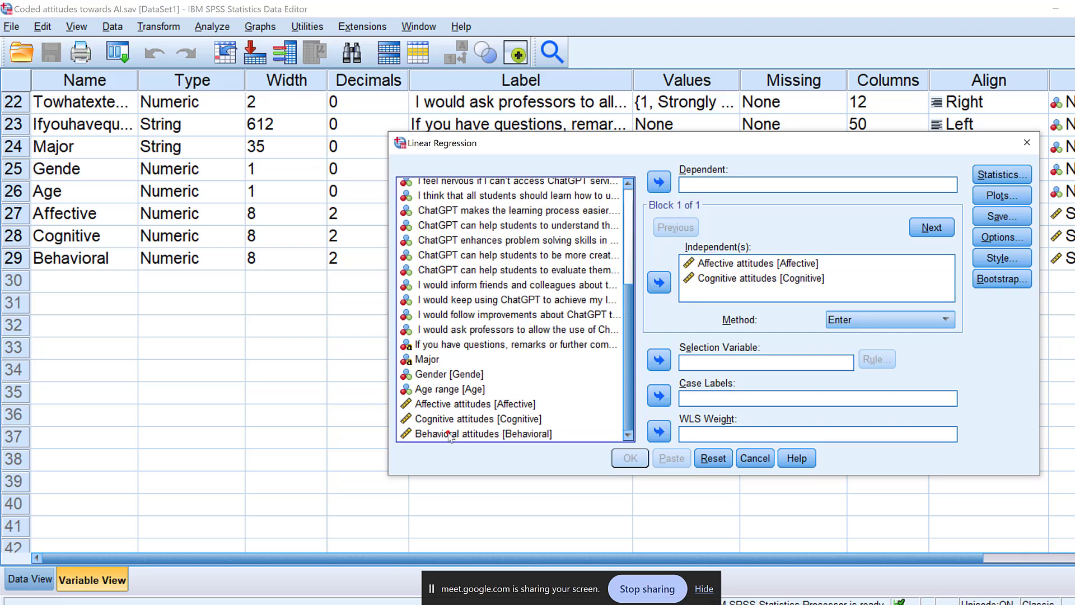
pyautogui.click(450, 434)
pyautogui.click(659, 182)
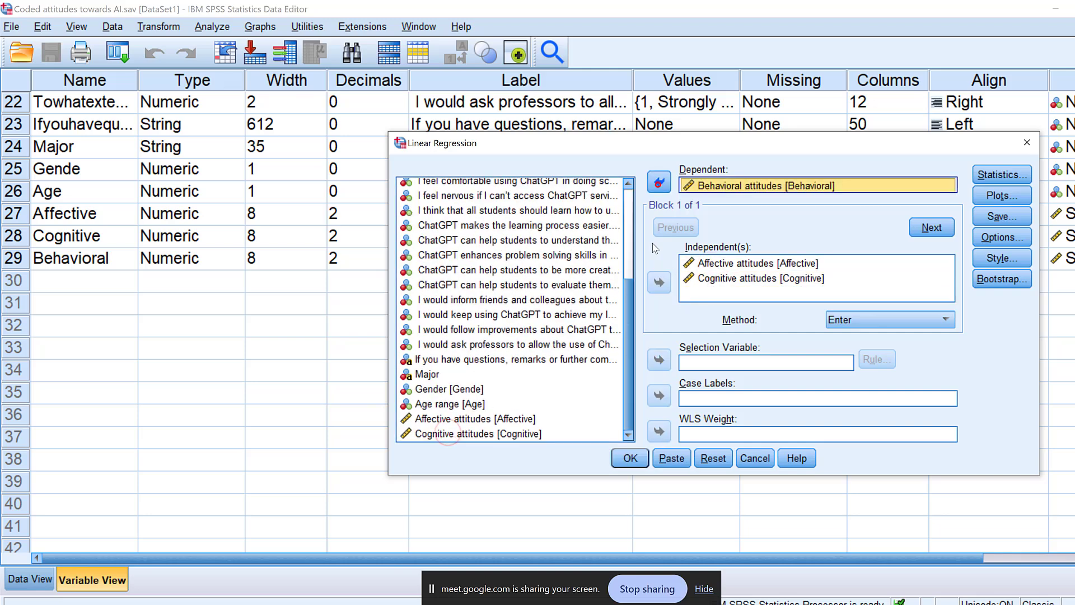
pyautogui.click(630, 458)
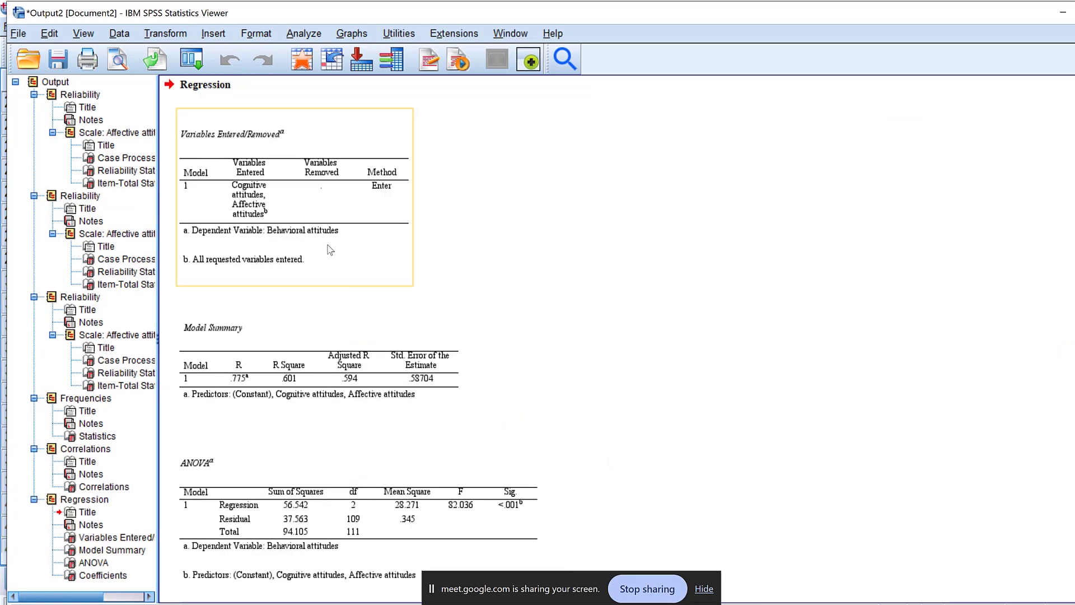
# - Copy the Model Summary, ANOVA and Coefficients tables together from the regression output
pyautogui.scroll(-2, 329, 247)
pyautogui.click(313, 317)
pyautogui.scroll(-2, 310, 311)
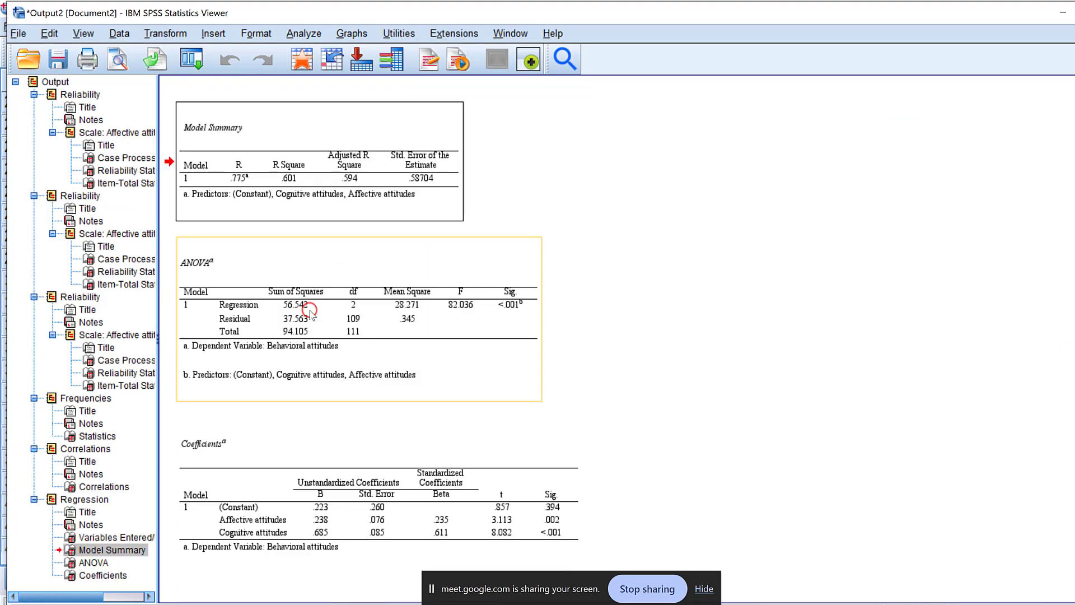
pyautogui.click(354, 316)
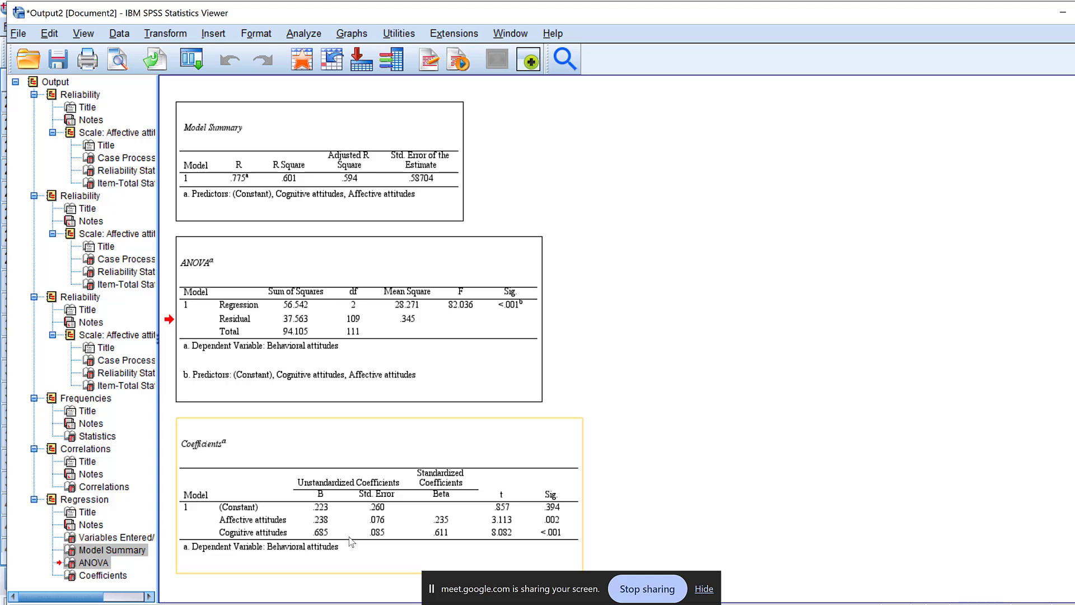
pyautogui.click(317, 527)
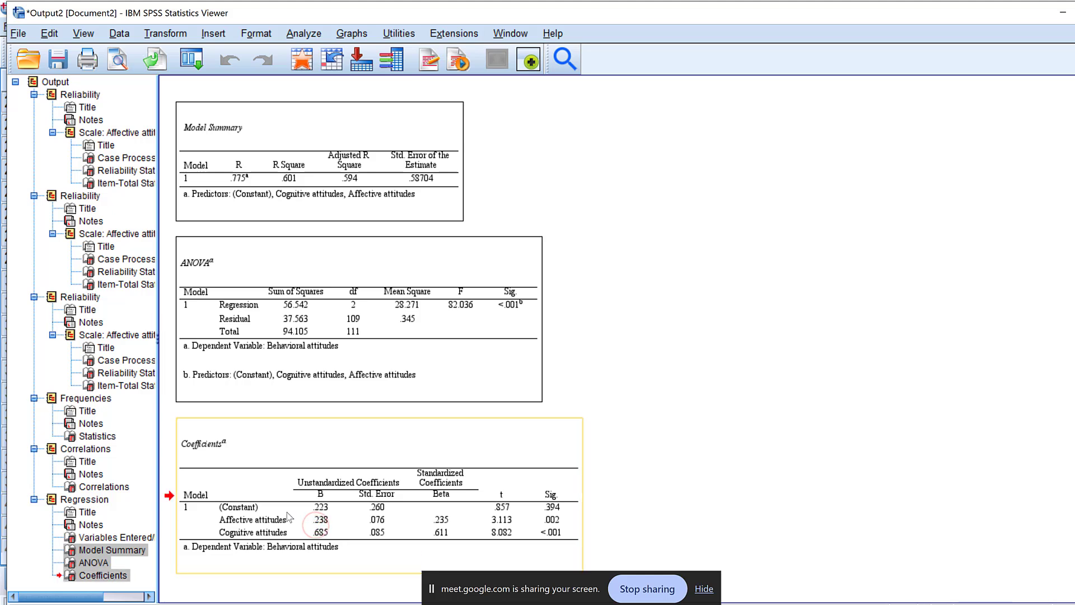
pyautogui.rightClick(287, 517)
pyautogui.click(307, 505)
# - Switch to the Word report and paste the Model Summary, ANOVA and Coefficients tables below the last Item-Total Statistics table at the document's end
pyautogui.hotkey('alt', 'Tab')
pyautogui.scroll(-15, 362, 501)
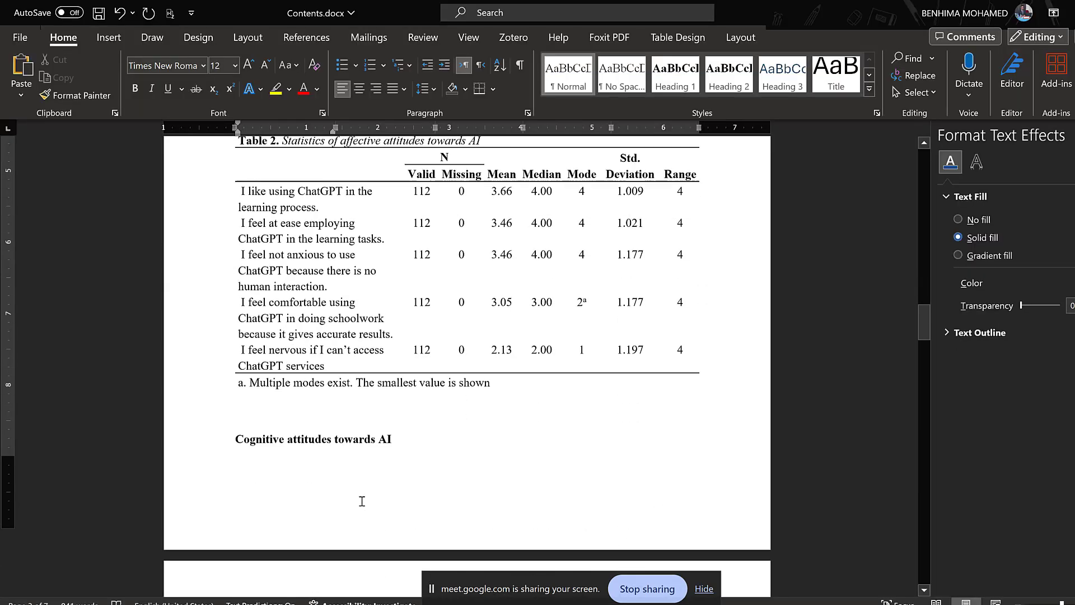
pyautogui.scroll(-15, 362, 501)
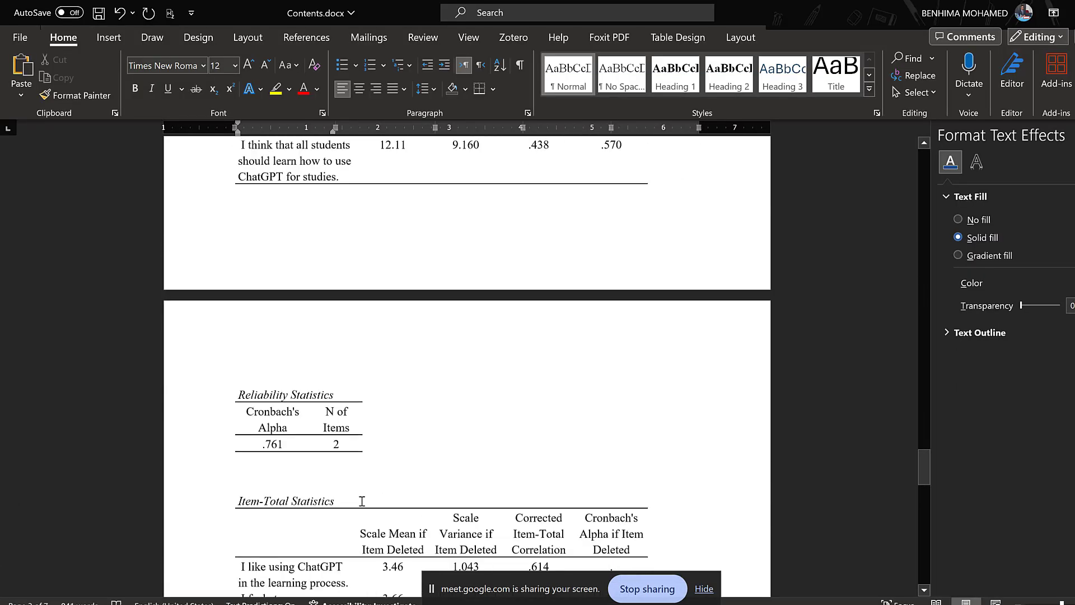
pyautogui.scroll(-8, 362, 501)
pyautogui.scroll(4, 361, 501)
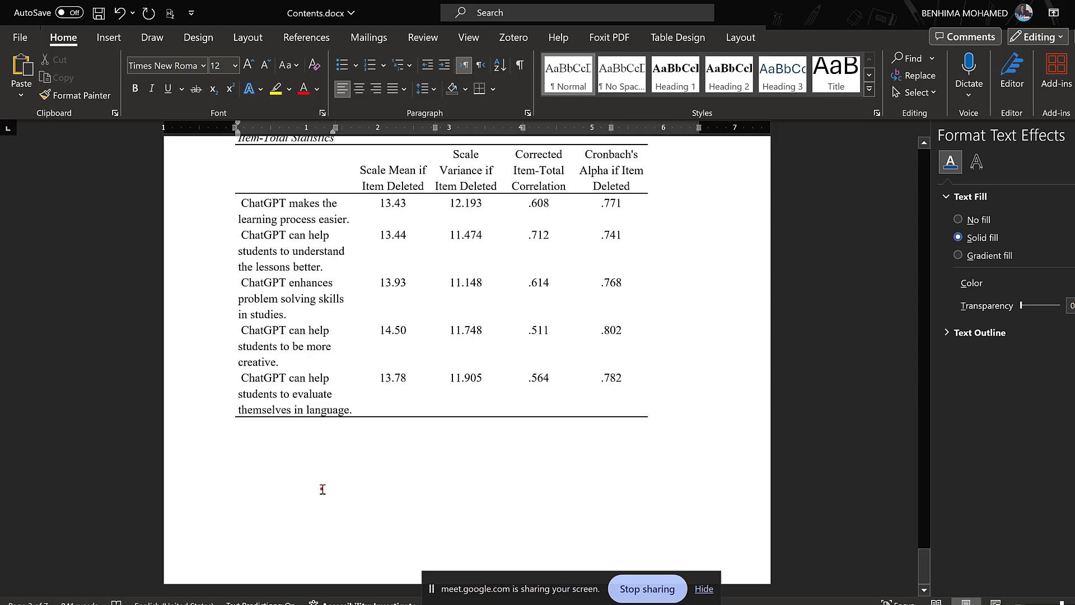
pyautogui.scroll(5, 322, 490)
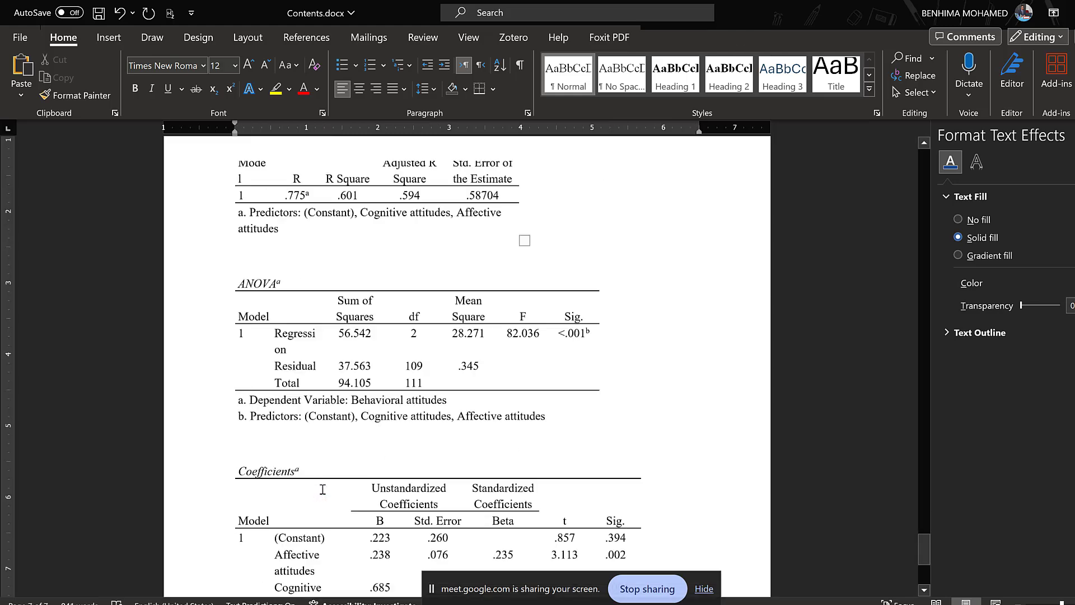
pyautogui.scroll(7, 323, 489)
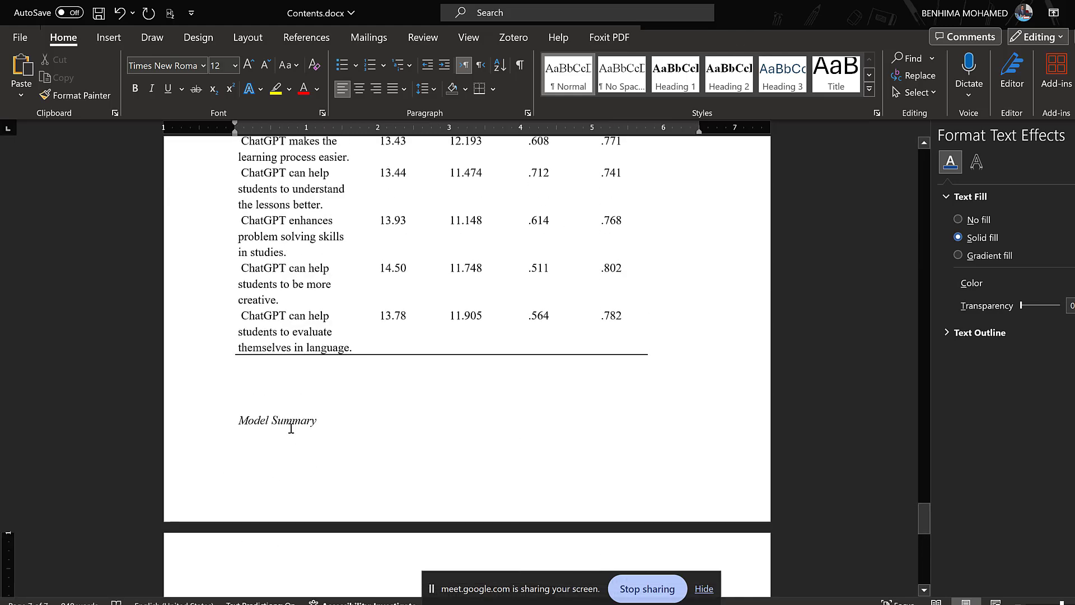
# - Place the cursor in the pasted Model Summary table and open its table layout options
pyautogui.scroll(-5, 290, 428)
pyautogui.click(335, 361)
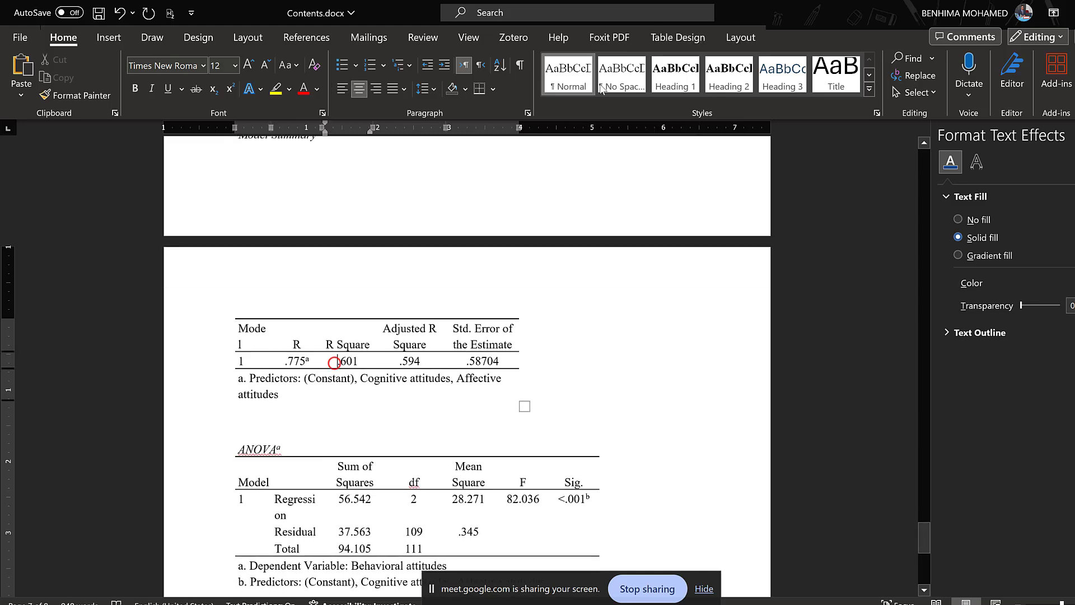
pyautogui.click(753, 37)
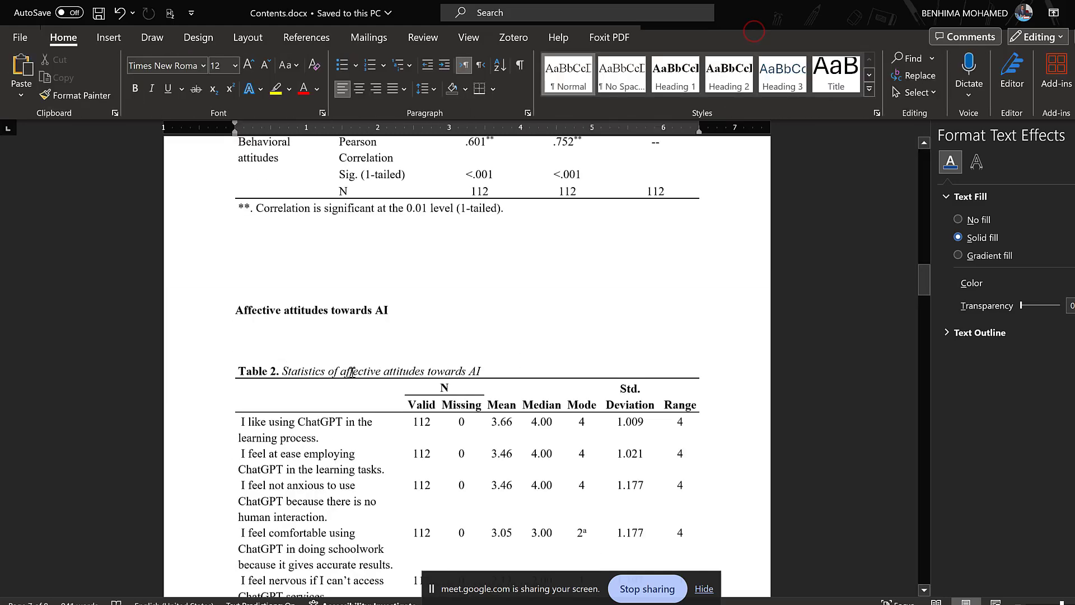
# - Review the report from the affective attitudes section back through the correlations table to the table of contents
pyautogui.scroll(3, 352, 372)
pyautogui.scroll(-2, 352, 372)
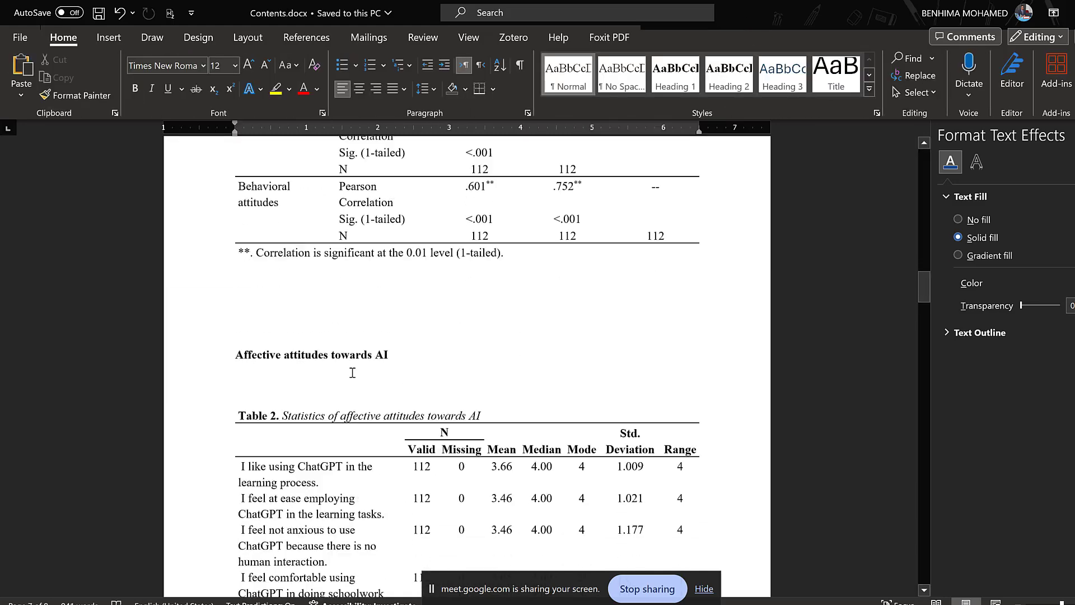
pyautogui.scroll(-2, 352, 372)
pyautogui.scroll(4, 291, 352)
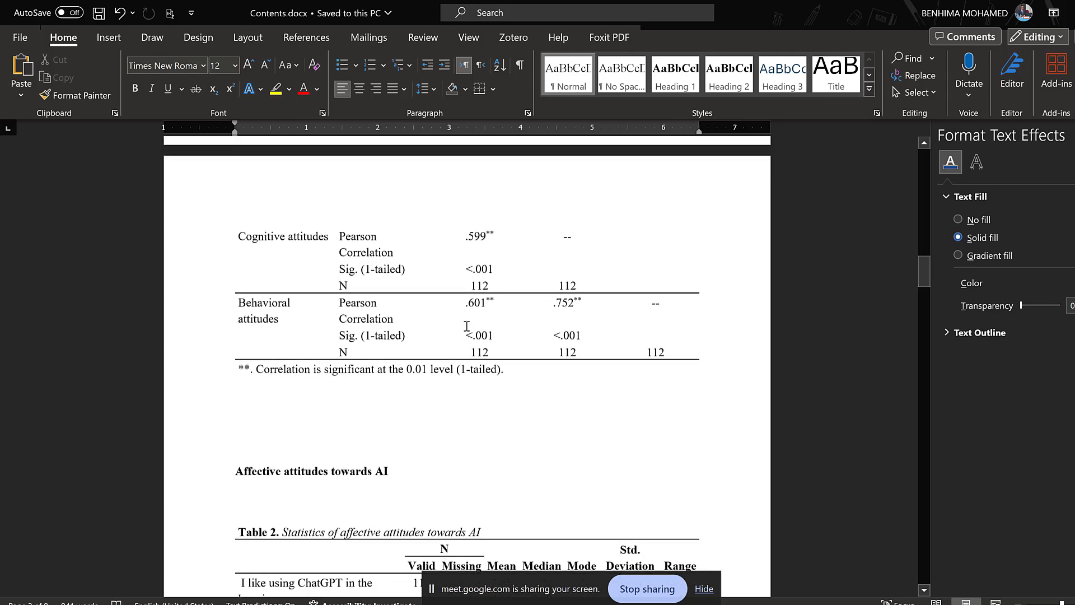
pyautogui.scroll(7, 392, 322)
pyautogui.scroll(-4, 313, 314)
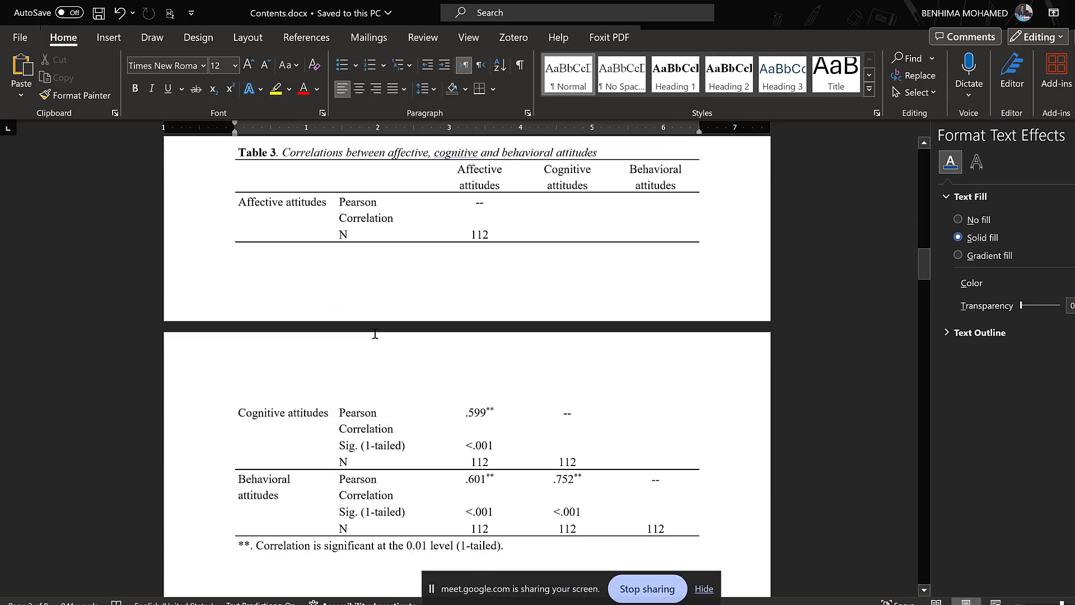
pyautogui.scroll(-3, 375, 333)
pyautogui.scroll(15, 370, 335)
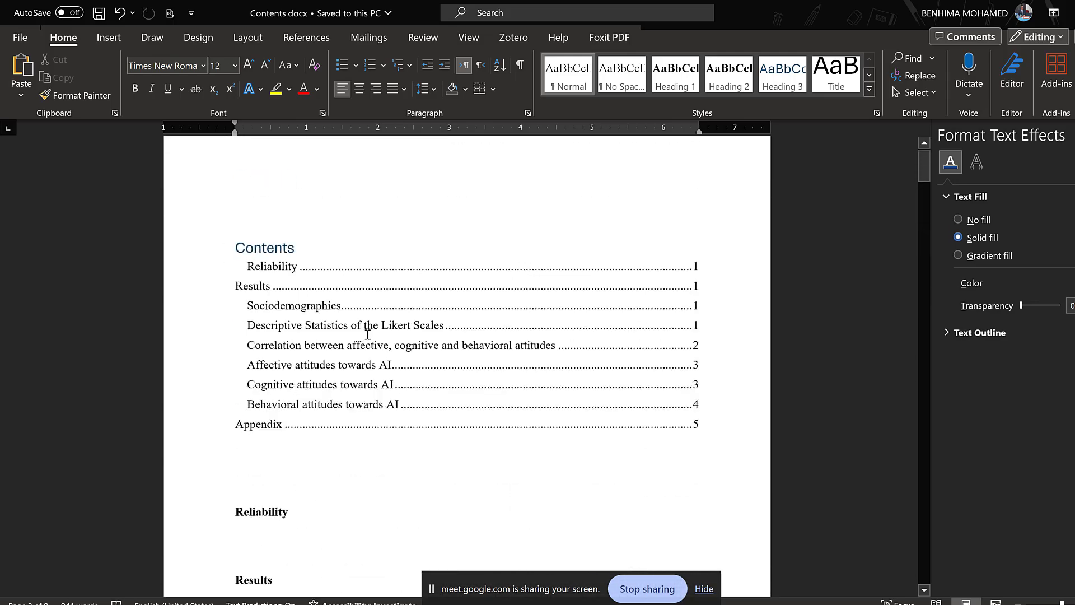
# - Examine the contents list, results sections and appendix reliability tables in Contents.docx, and switch to the SPSS Data Editor
pyautogui.click(272, 286)
pyautogui.scroll(-1, 560, 280)
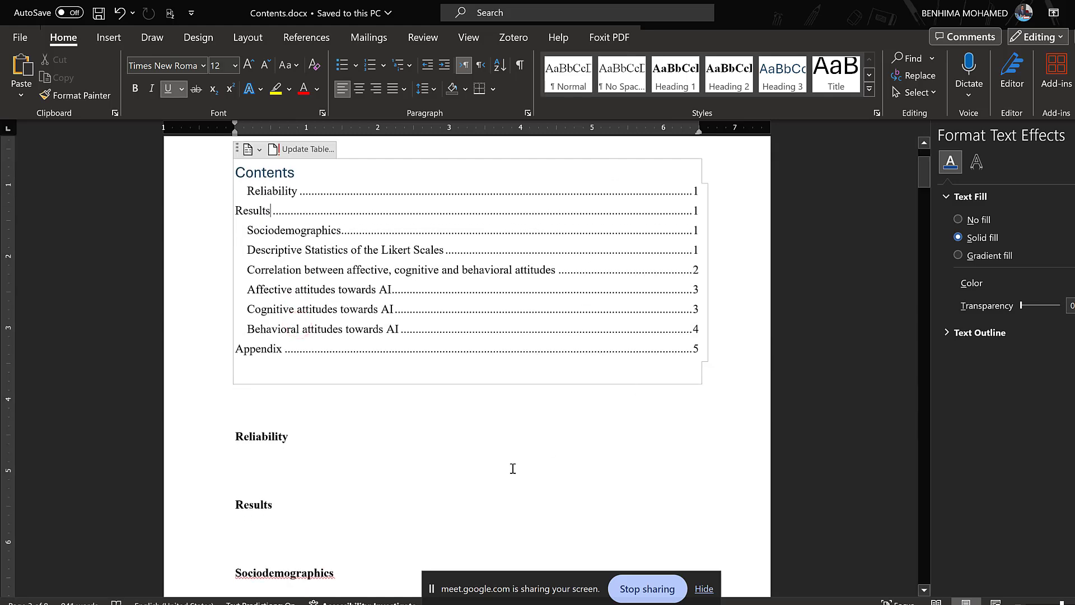
pyautogui.scroll(-2, 513, 468)
pyautogui.click(267, 355)
pyautogui.scroll(-20, 269, 359)
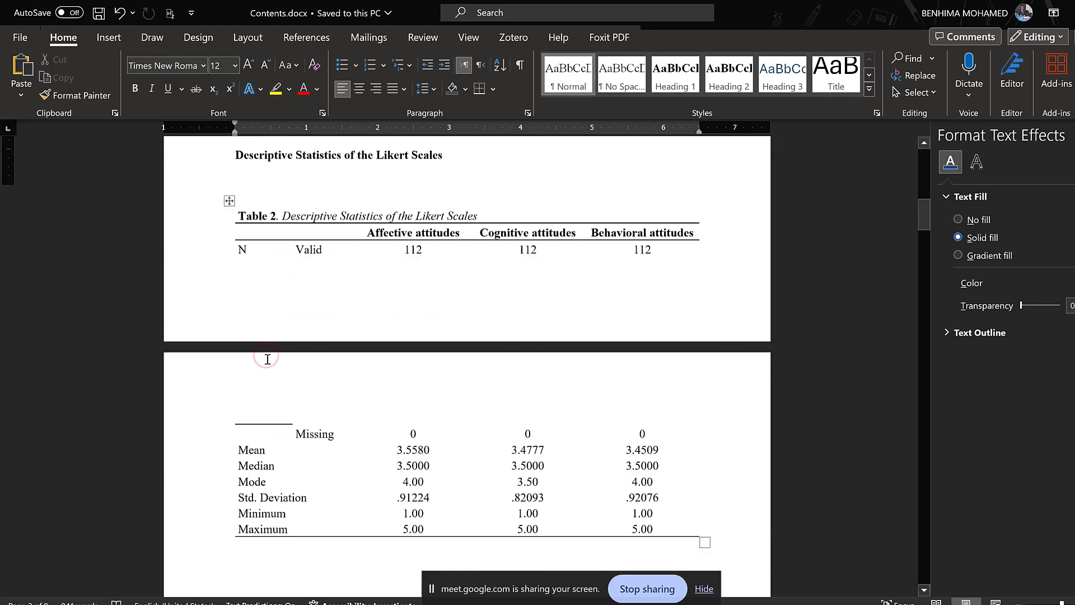
pyautogui.scroll(-20, 279, 378)
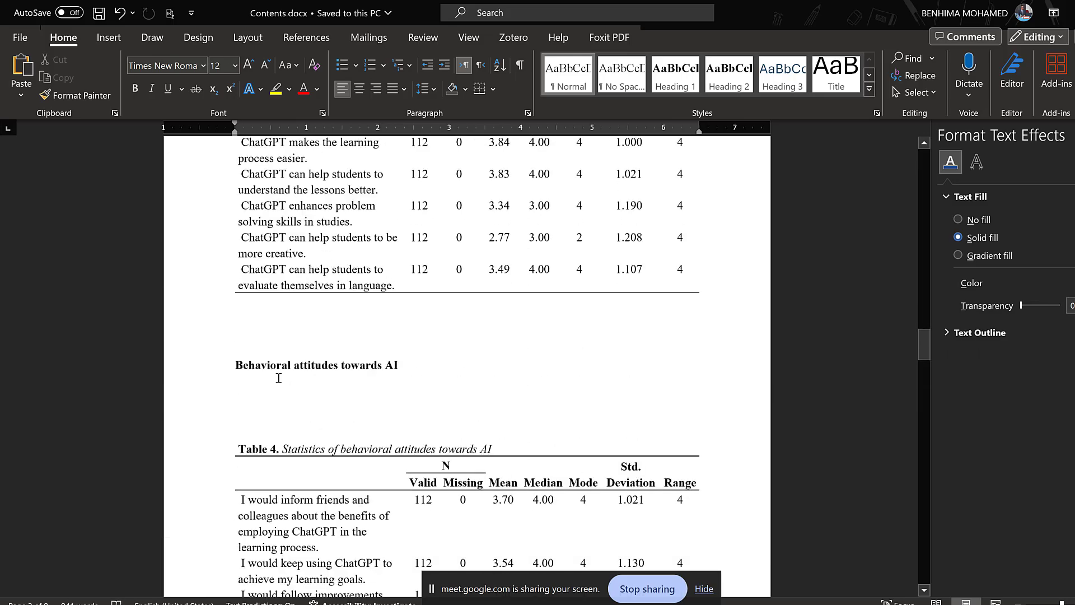
pyautogui.scroll(-18, 279, 378)
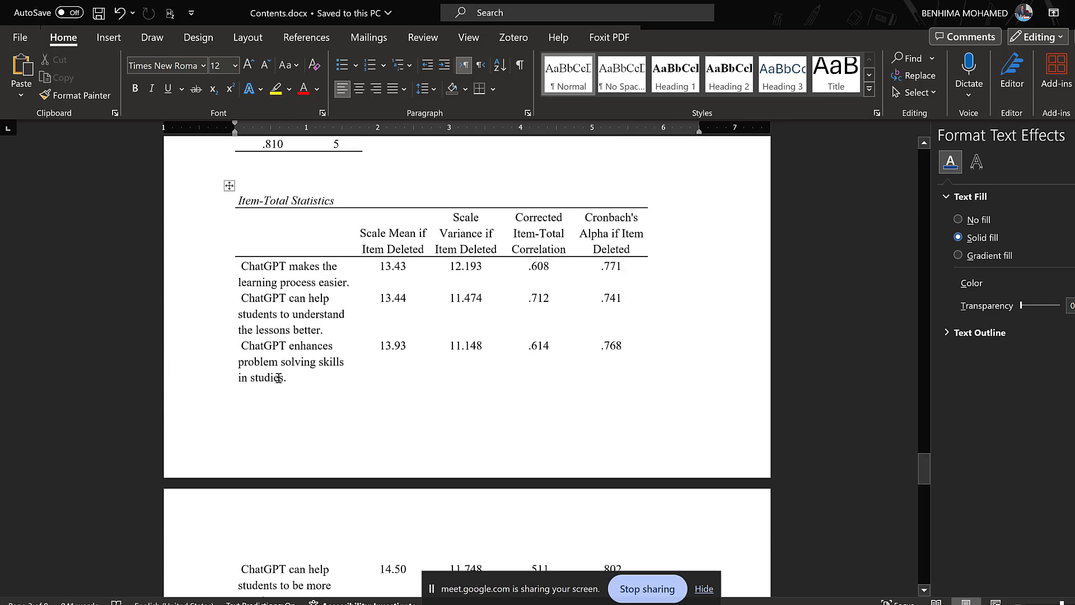
pyautogui.scroll(5, 283, 377)
pyautogui.scroll(5, 308, 376)
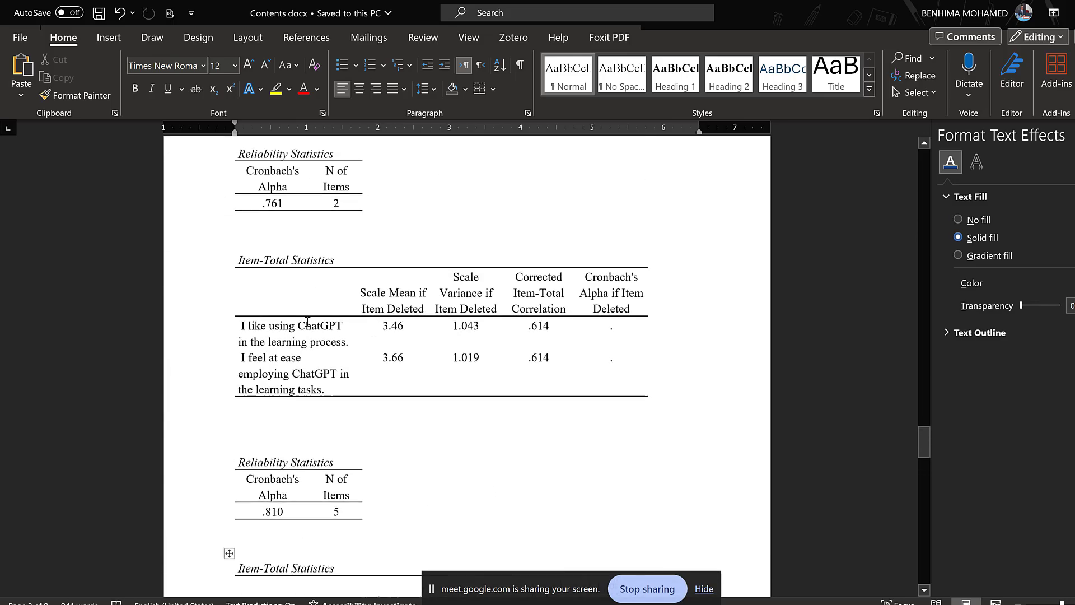
pyautogui.scroll(-5, 307, 322)
pyautogui.scroll(-3, 307, 322)
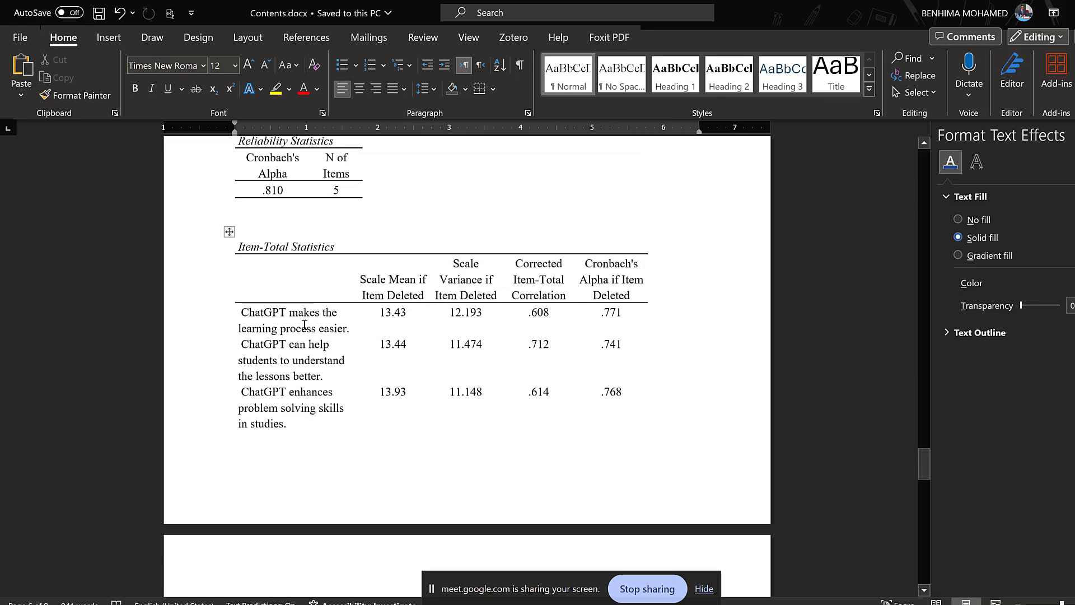
pyautogui.scroll(-3, 304, 325)
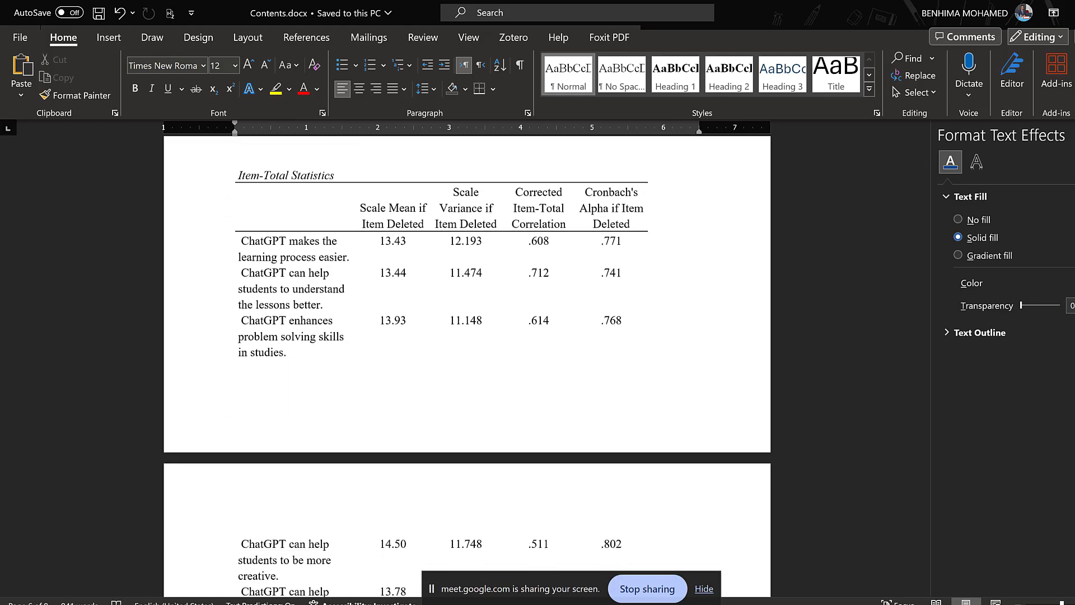
pyautogui.click(475, 550)
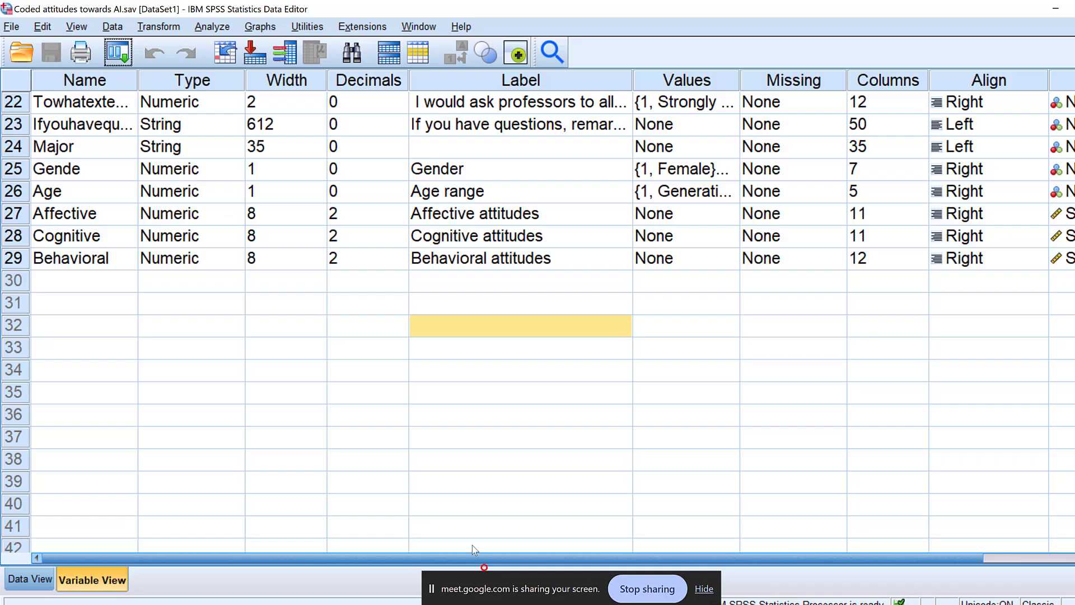
pyautogui.click(118, 54)
pyautogui.click(128, 77)
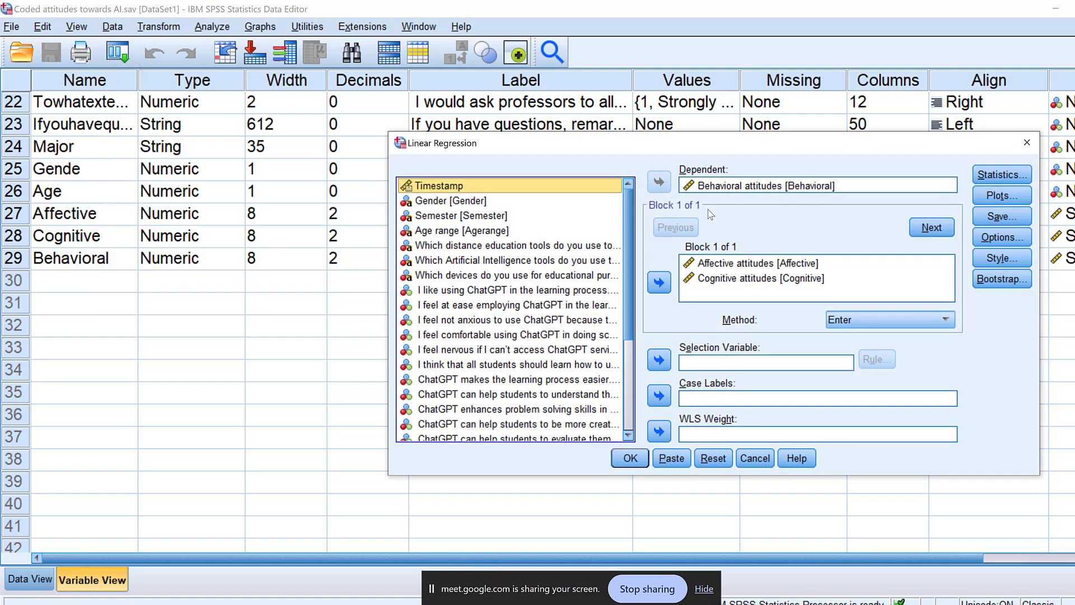
pyautogui.click(1027, 144)
# - Open Reliability Analysis and remove the two affective attitude items from the analysed items
pyautogui.click(212, 26)
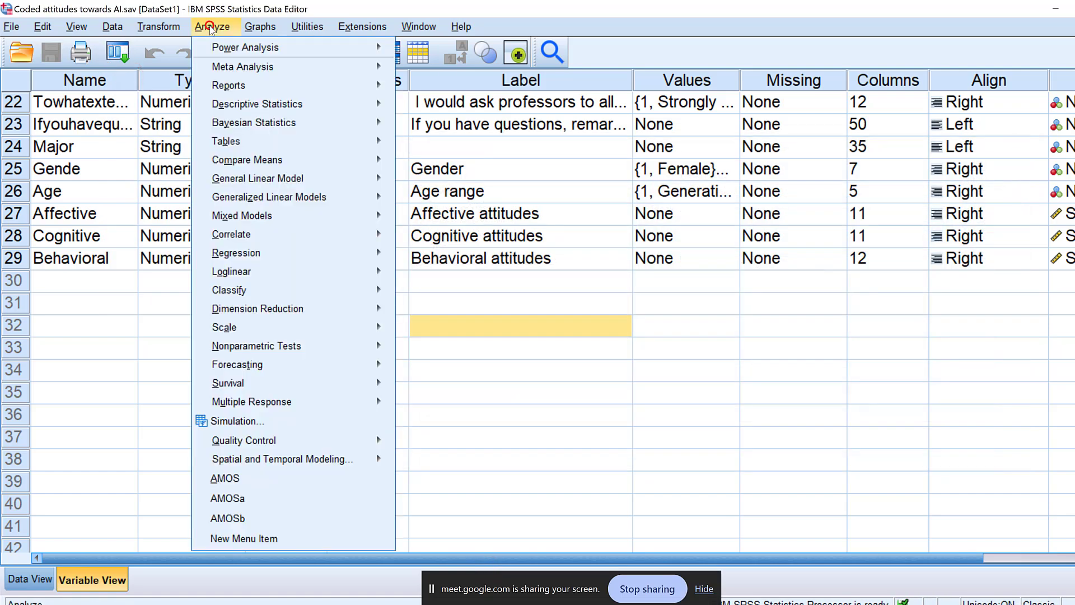
pyautogui.moveTo(252, 327)
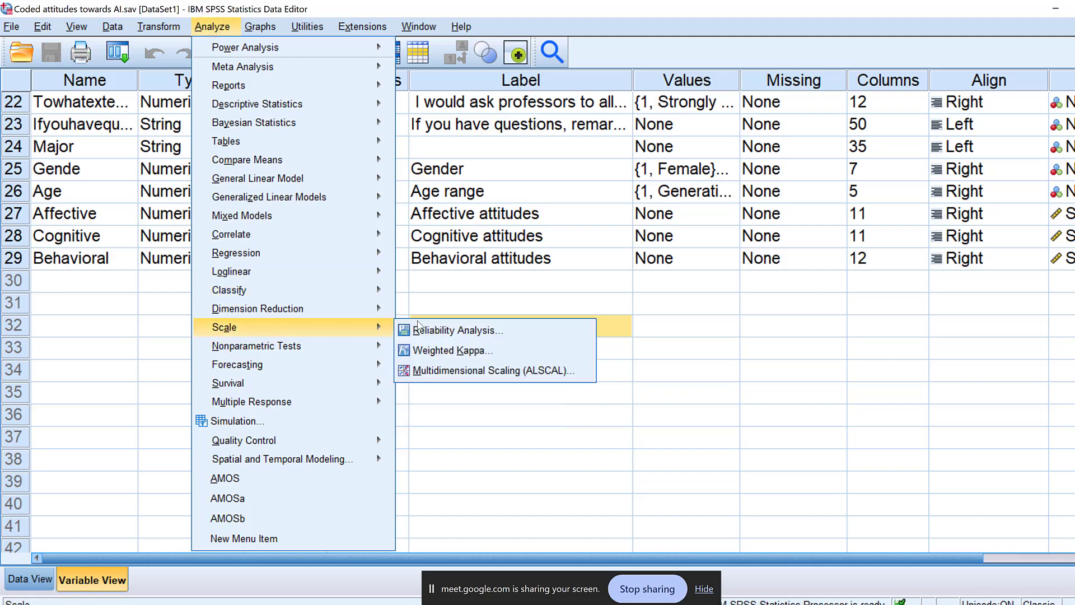
pyautogui.click(447, 327)
pyautogui.click(662, 129)
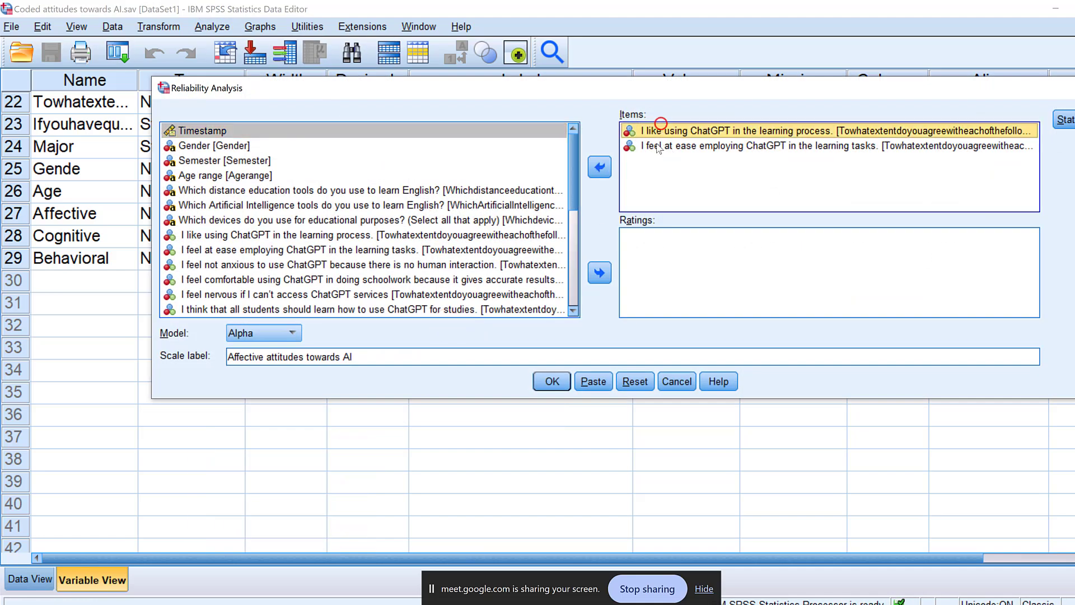
pyautogui.keyDown('shift'); pyautogui.click(653, 145); pyautogui.keyUp('shift')
pyautogui.click(602, 166)
# - Run the Alpha reliability analysis on the five "ChatGPT makes…" to "…evaluate themselves in language" items, with scale label "Cognitive attitudes towards AI"
pyautogui.scroll(-1, 223, 244)
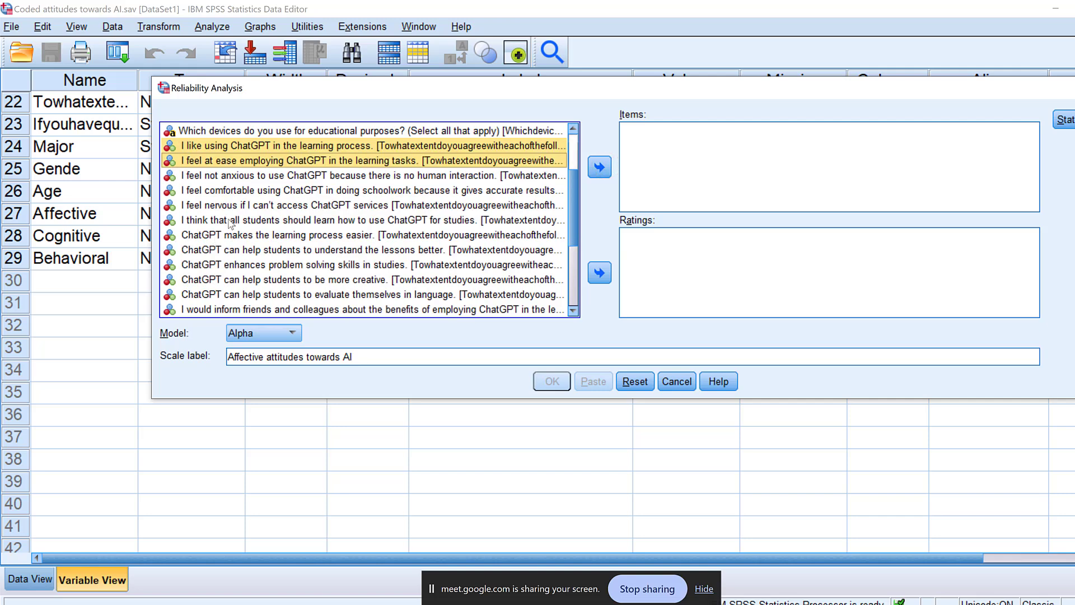
pyautogui.click(228, 220)
pyautogui.click(208, 235)
pyautogui.scroll(-2, 210, 233)
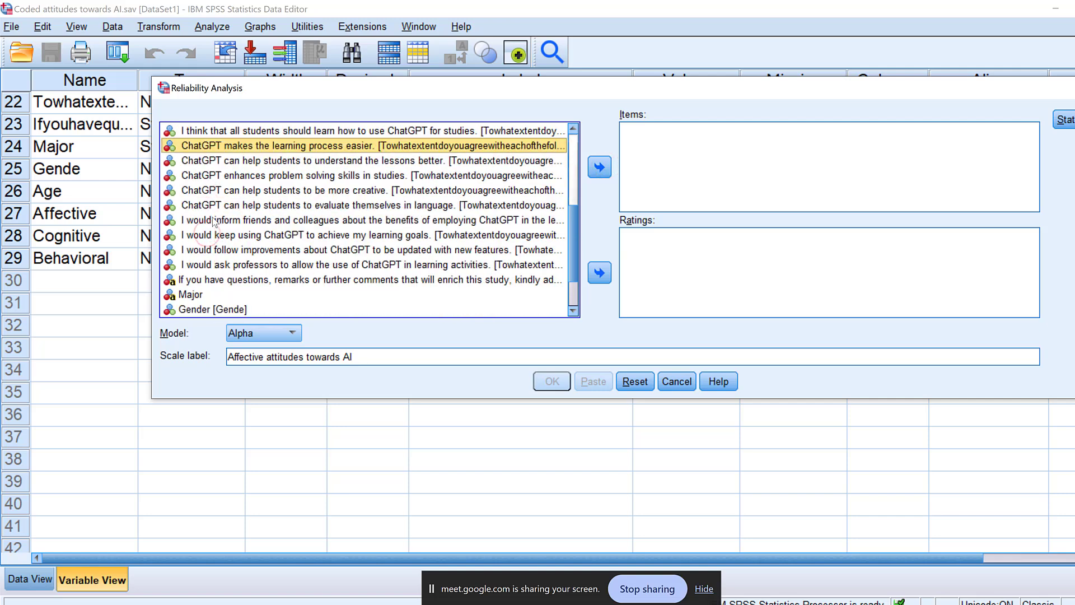
pyautogui.keyDown('shift'); pyautogui.click(199, 205); pyautogui.keyUp('shift')
pyautogui.click(599, 167)
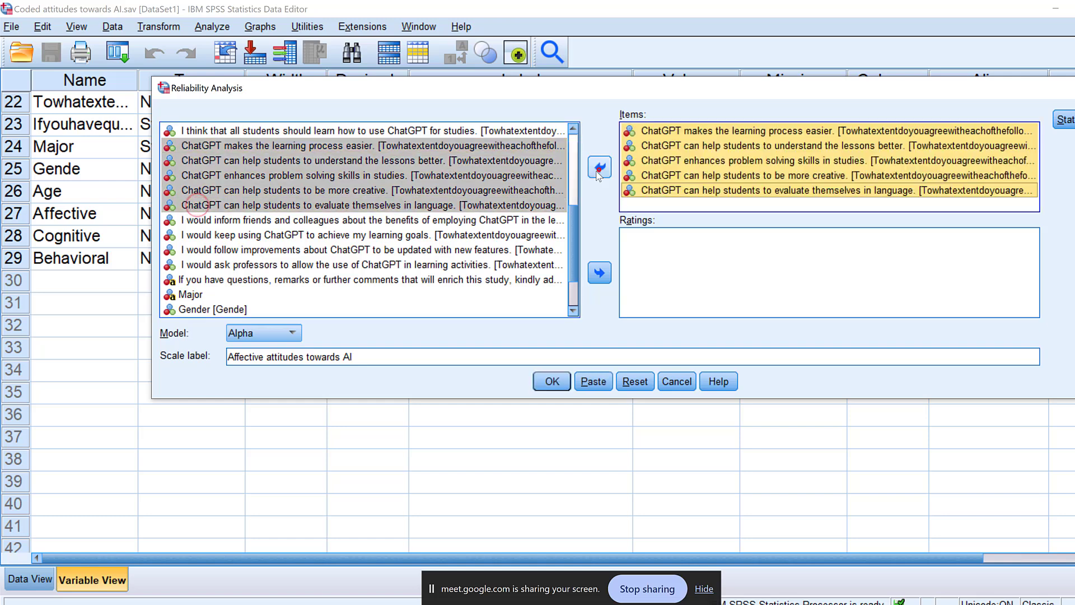
pyautogui.doubleClick(254, 356)
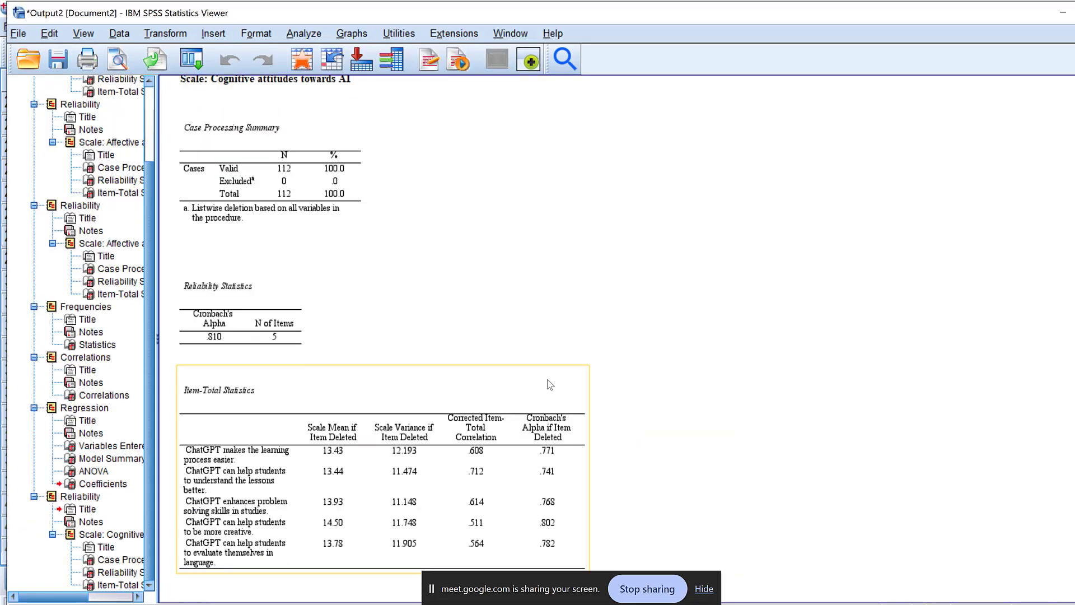
pyautogui.click(192, 59)
pyautogui.click(211, 88)
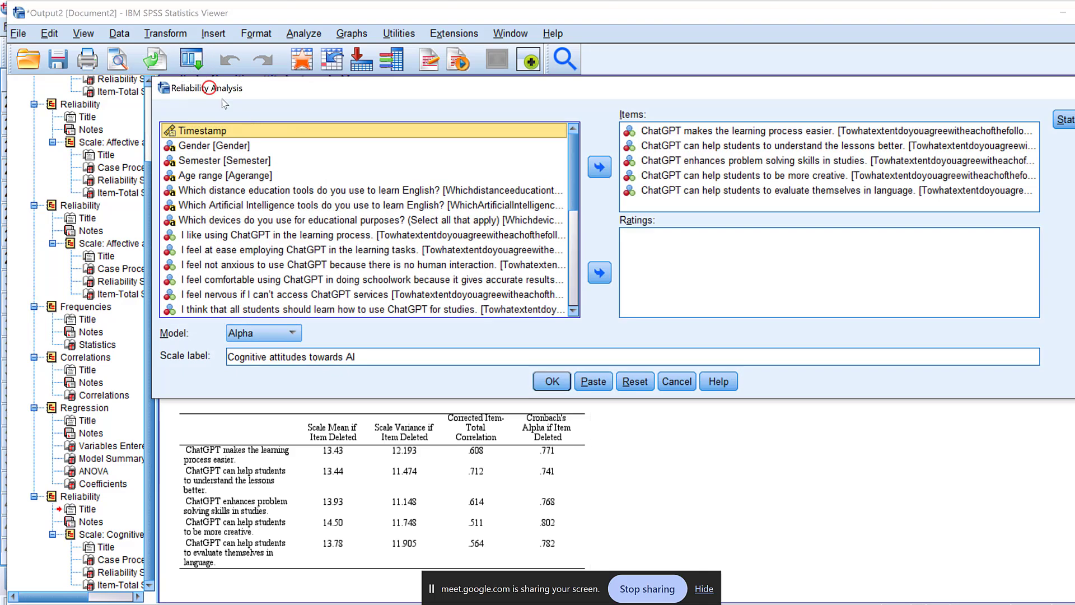
pyautogui.click(669, 130)
pyautogui.keyDown('shift'); pyautogui.click(670, 191); pyautogui.keyUp('shift')
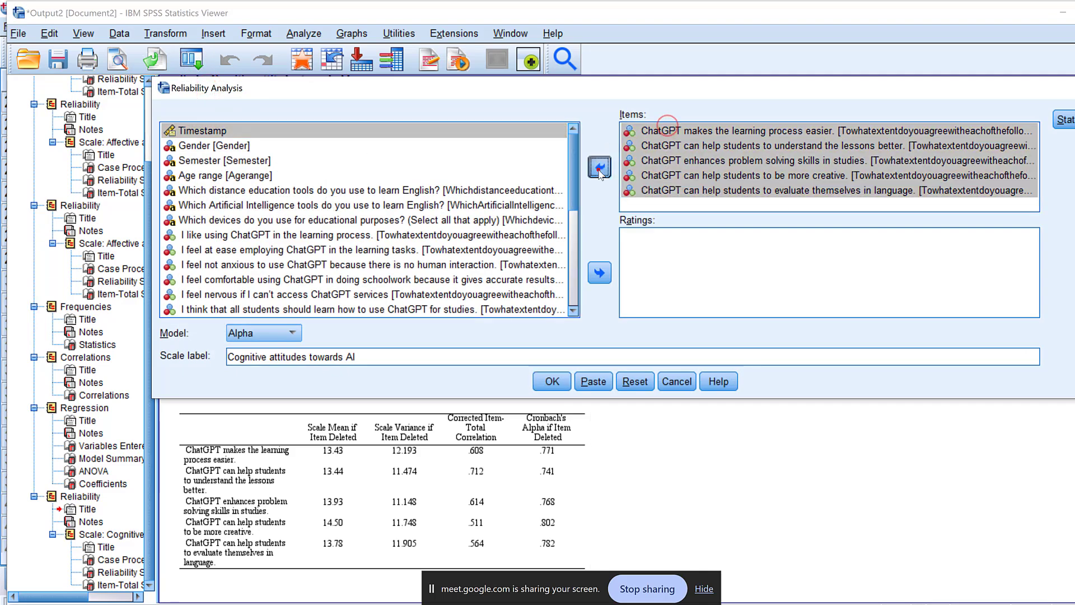
pyautogui.click(599, 167)
pyautogui.click(242, 295)
pyautogui.scroll(-3, 241, 294)
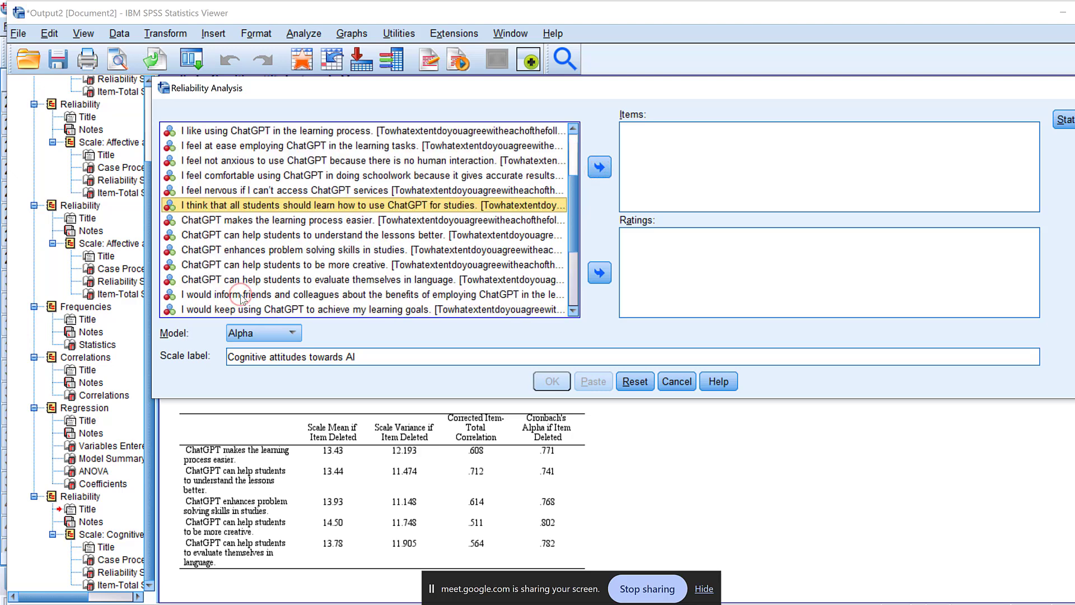
pyautogui.keyDown('ctrl'); pyautogui.click(203, 252); pyautogui.keyUp('ctrl')
pyautogui.keyDown('ctrl'); pyautogui.keyDown('shift'); pyautogui.click(207, 295); pyautogui.keyUp('shift'); pyautogui.keyUp('ctrl')
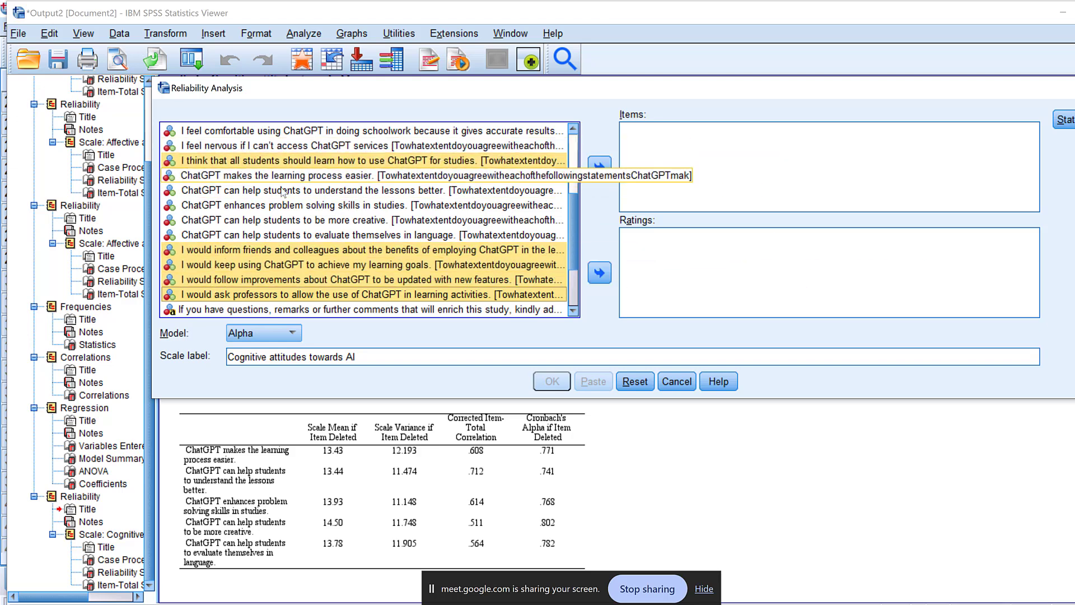
pyautogui.press('Escape')
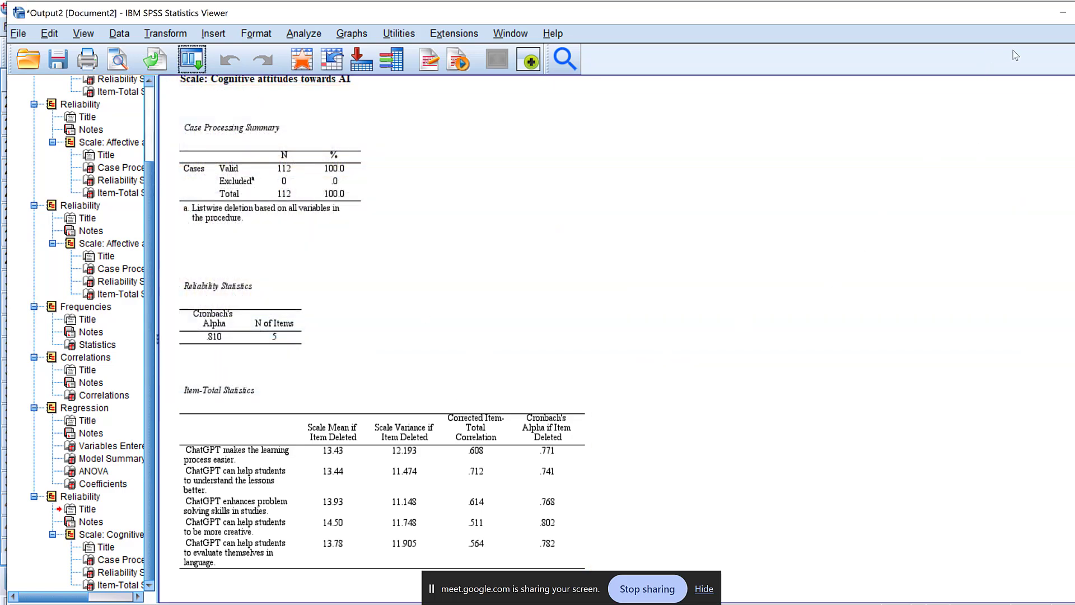
# - Return to the Data Editor and review the variable definitions, including the Affective, Cognitive and Behavioral attitudes variables
pyautogui.click(1063, 12)
pyautogui.scroll(7, 493, 317)
pyautogui.scroll(-8, 493, 316)
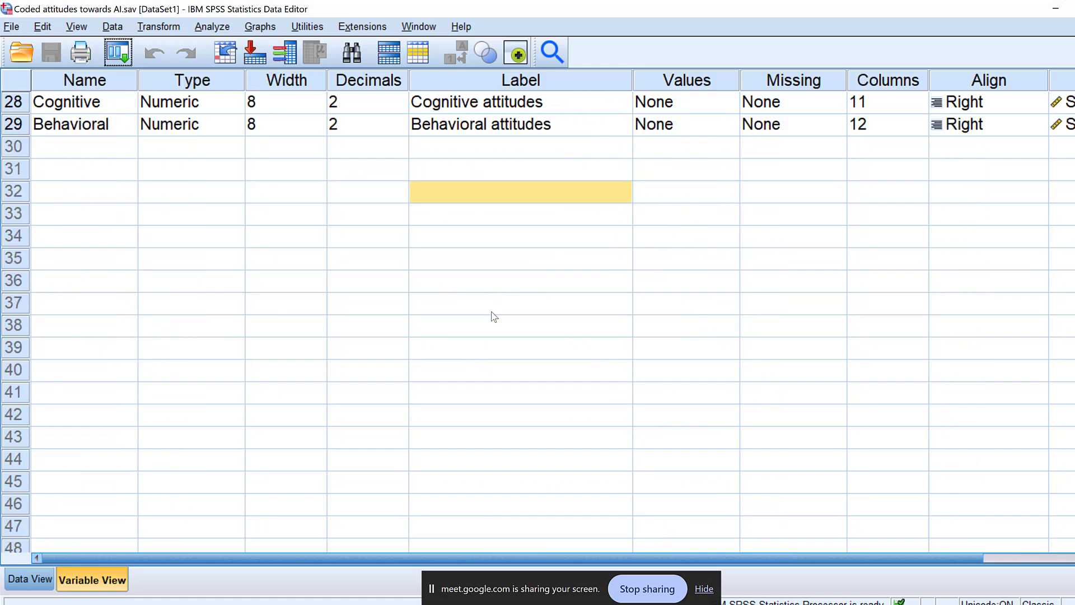
pyautogui.scroll(2, 494, 317)
pyautogui.click(471, 257)
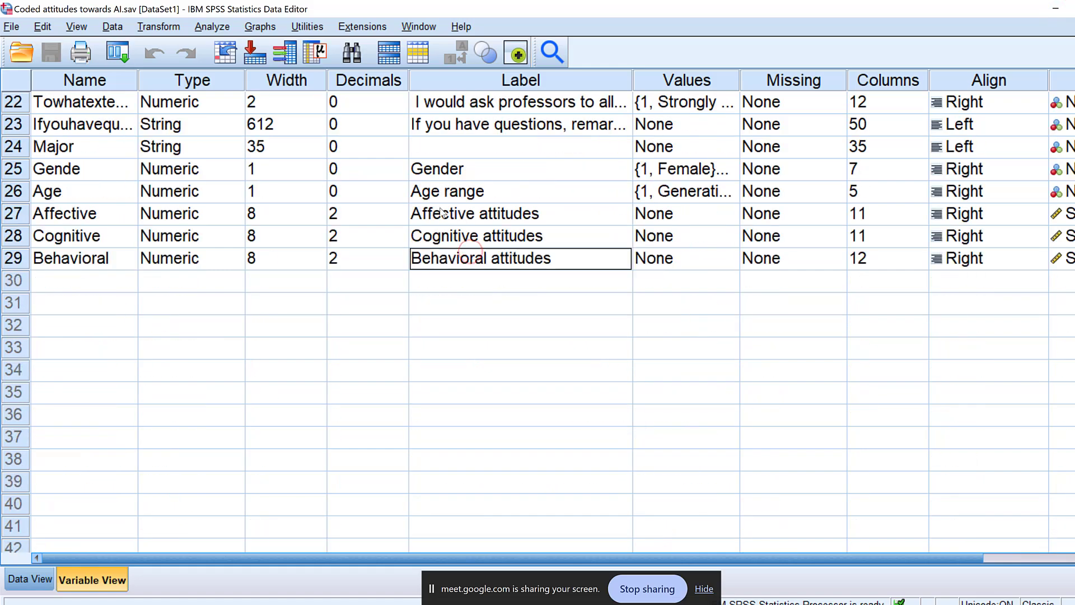
pyautogui.scroll(3, 440, 313)
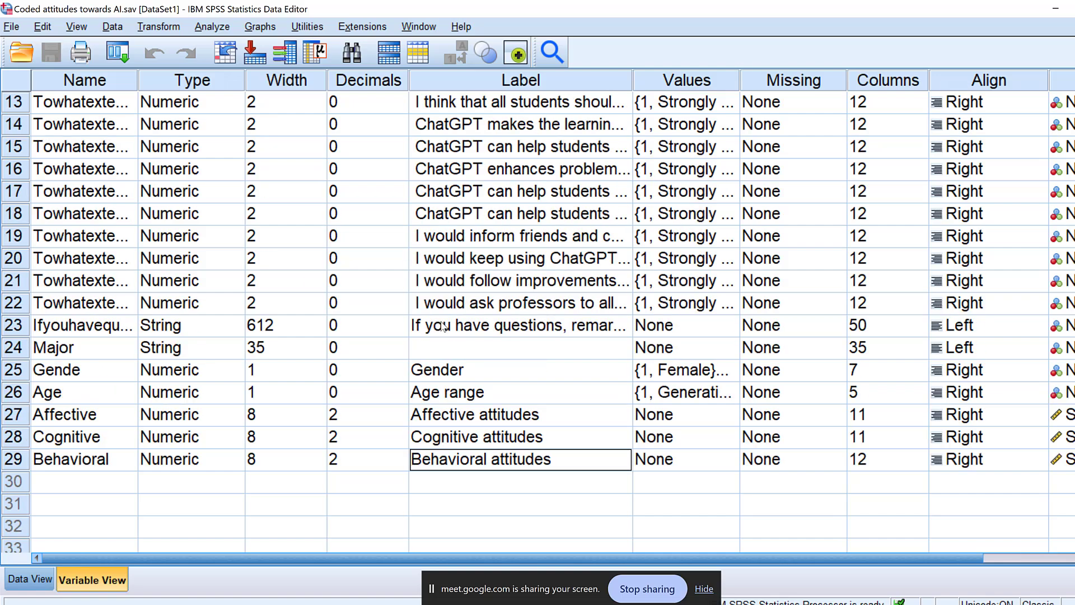
pyautogui.scroll(-2, 429, 387)
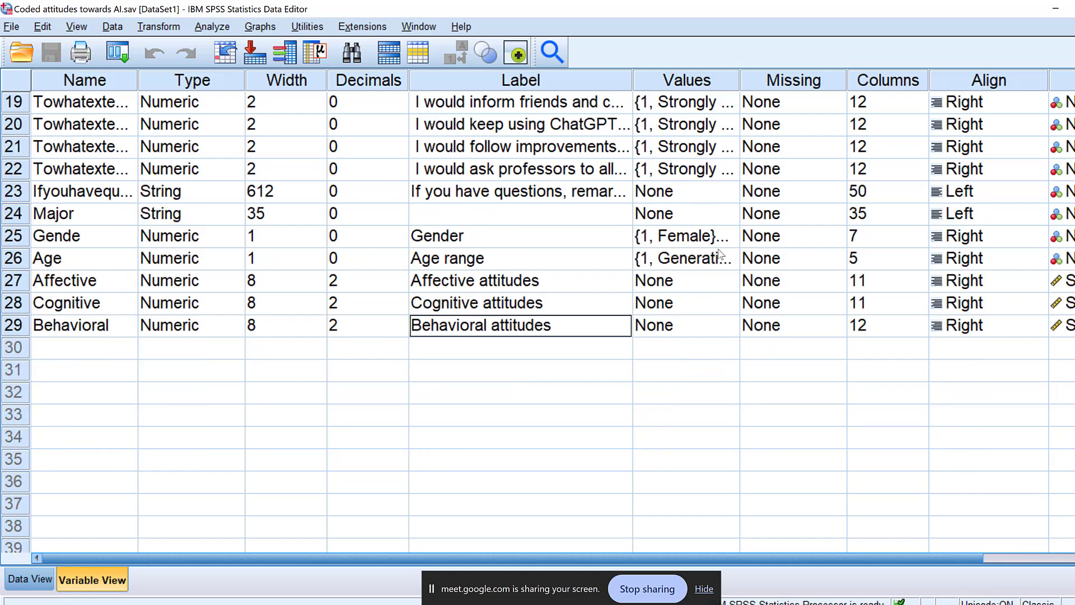
pyautogui.scroll(6, 543, 264)
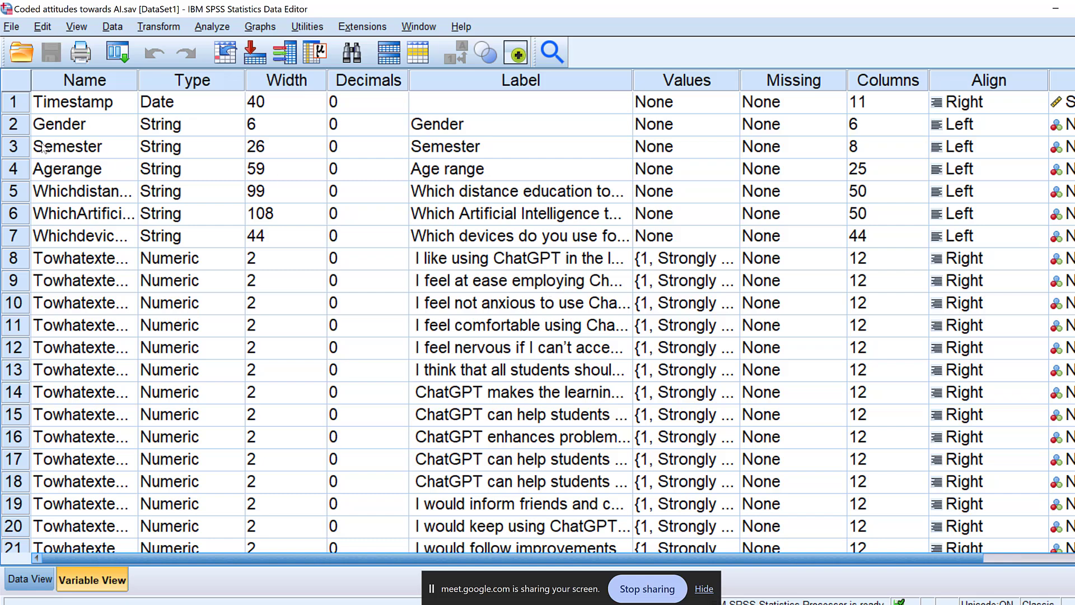
pyautogui.scroll(-6, 442, 294)
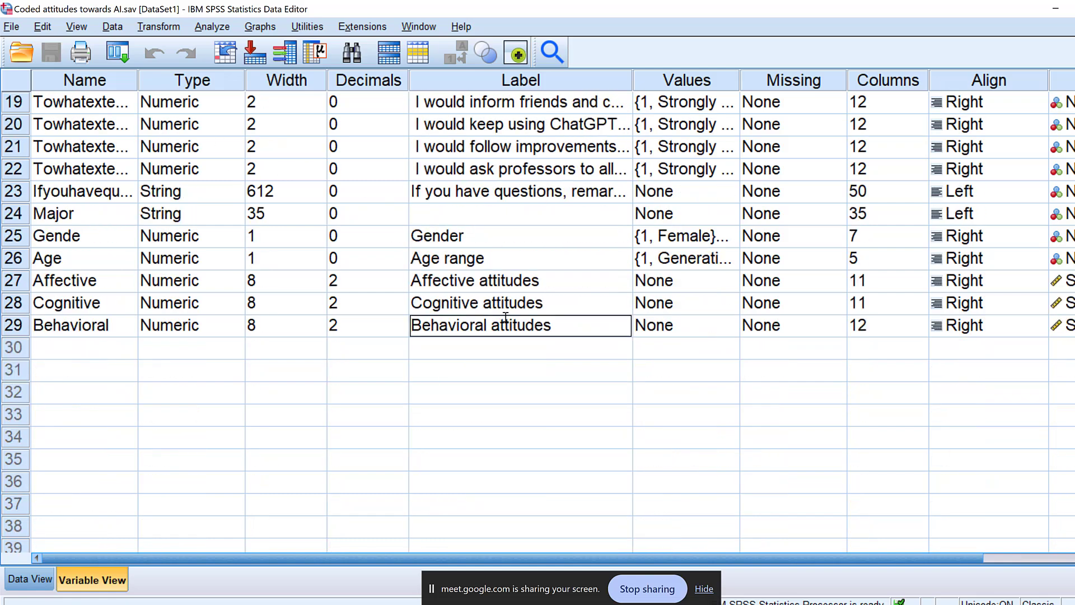
# - Show the data values for the Gende variable and look through the cases' gender, age and attitude scores
pyautogui.doubleClick(14, 239)
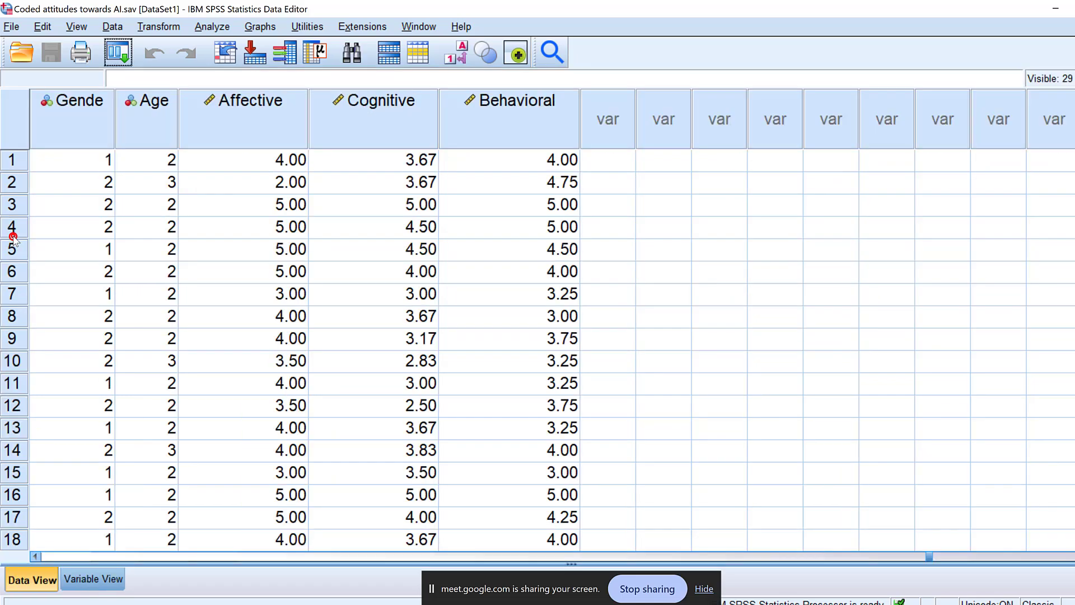
pyautogui.scroll(-19, 125, 235)
pyautogui.scroll(-20, 125, 236)
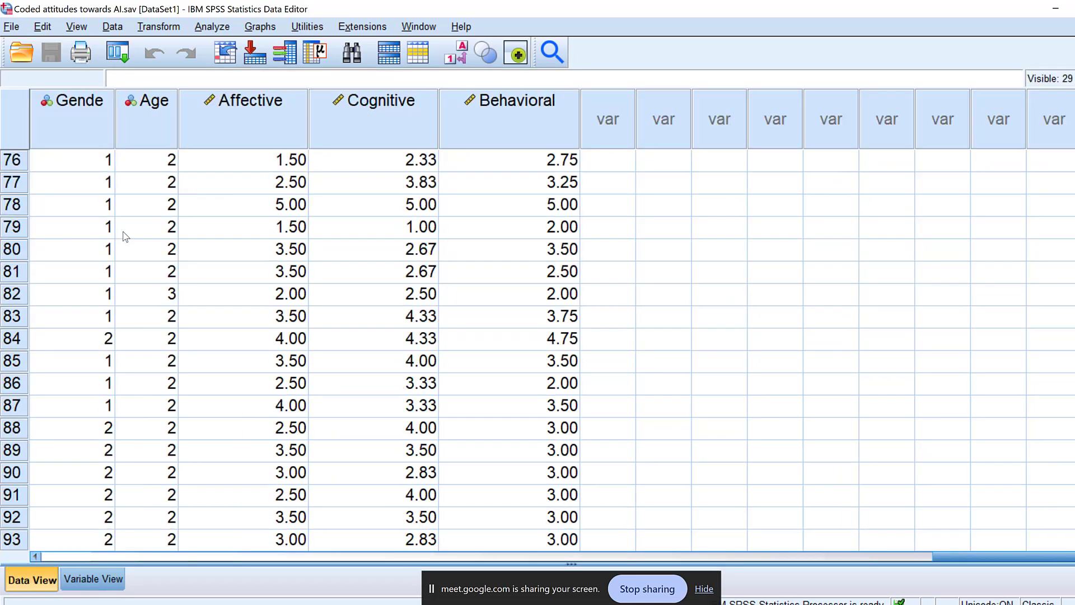
pyautogui.scroll(9, 125, 235)
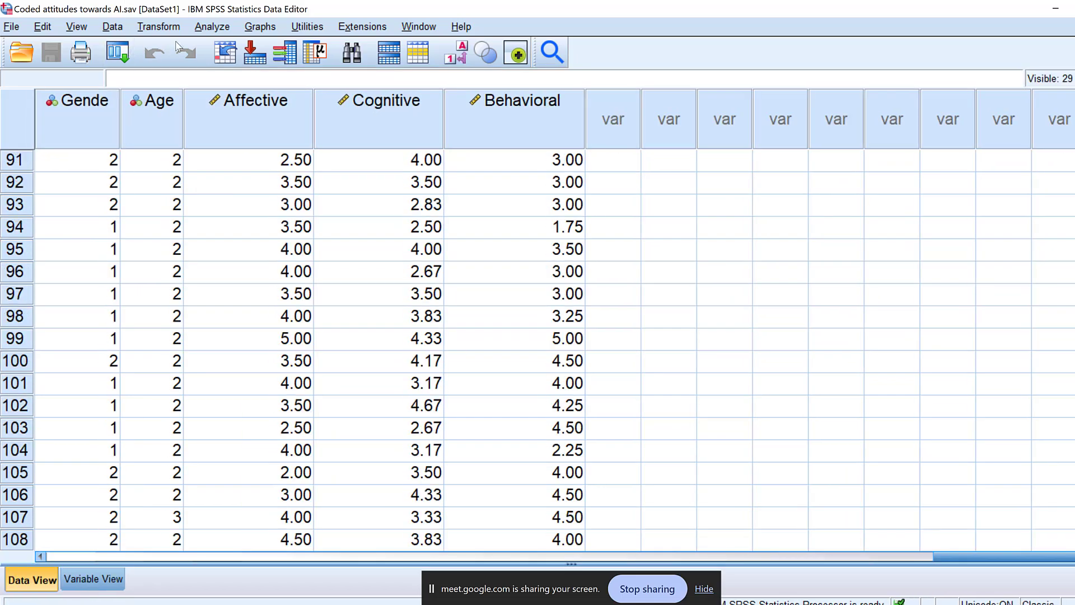
# - Open the Frequencies analysis and remove the Affective, Cognitive and Behavioral attitudes from its variables
pyautogui.click(211, 29)
pyautogui.moveTo(313, 105)
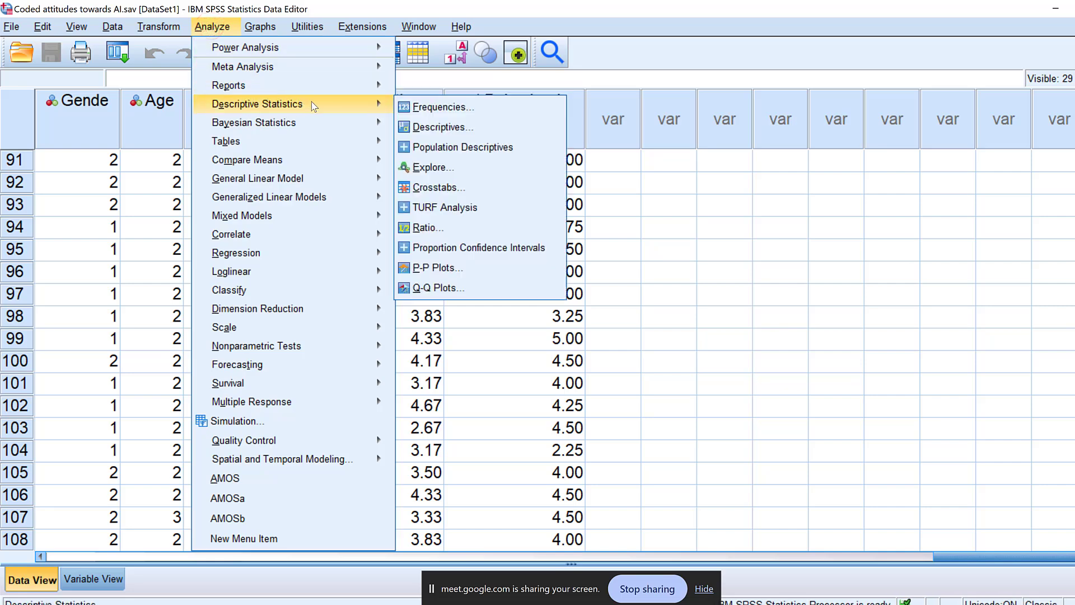
pyautogui.click(424, 108)
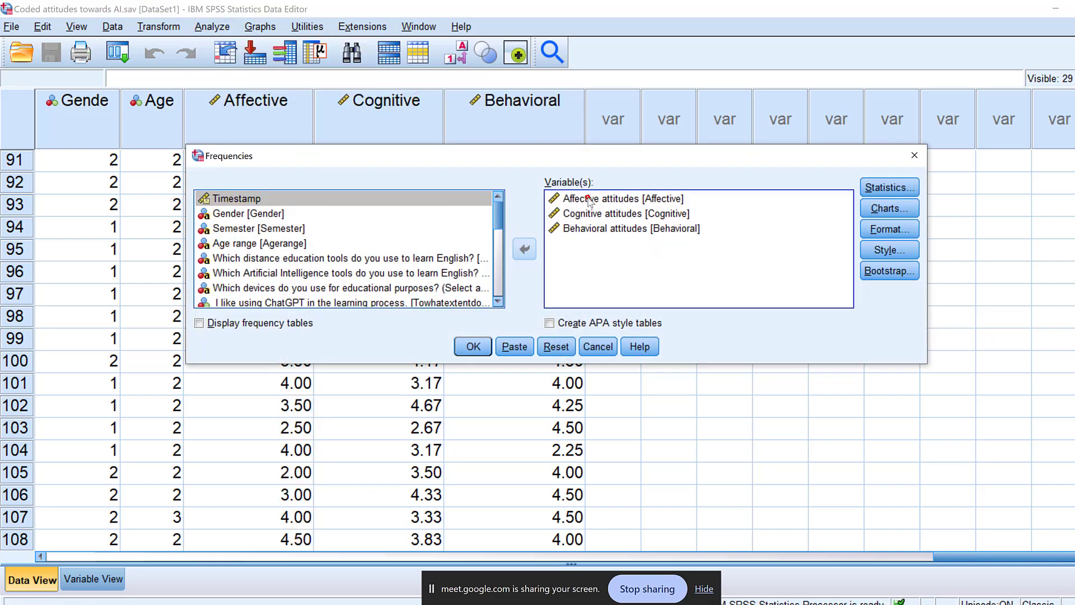
pyautogui.click(588, 198)
pyautogui.keyDown('shift'); pyautogui.click(578, 228); pyautogui.keyUp('shift')
pyautogui.moveTo(571, 221); pyautogui.dragTo(320, 280)
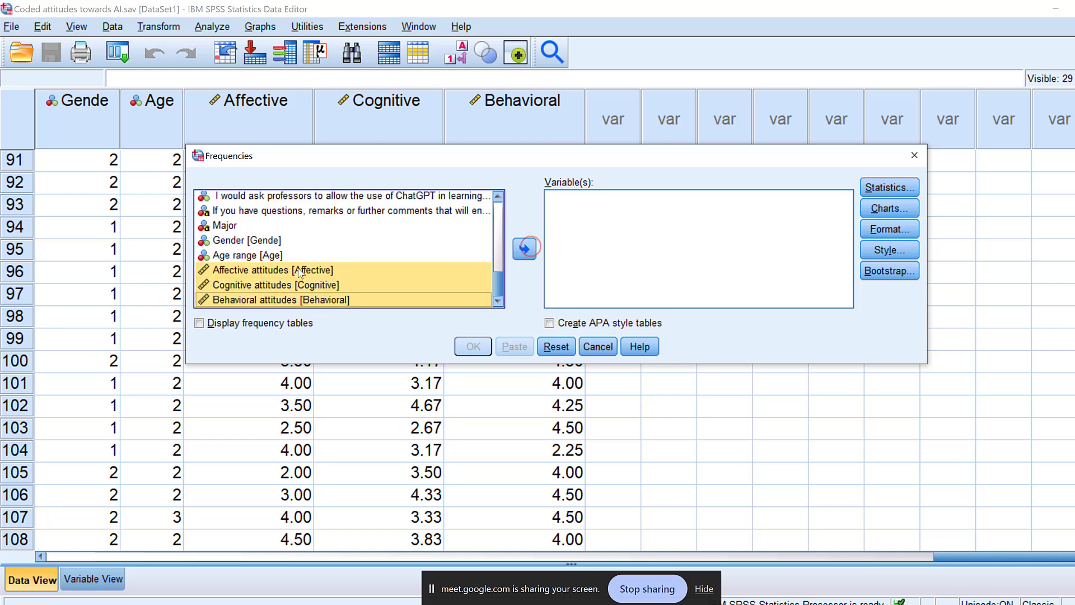
# - Add Major, Gender [Gende] and Age range [Age] as the Frequencies variables and run the analysis
pyautogui.click(235, 226)
pyautogui.keyDown('shift'); pyautogui.click(221, 240); pyautogui.keyUp('shift')
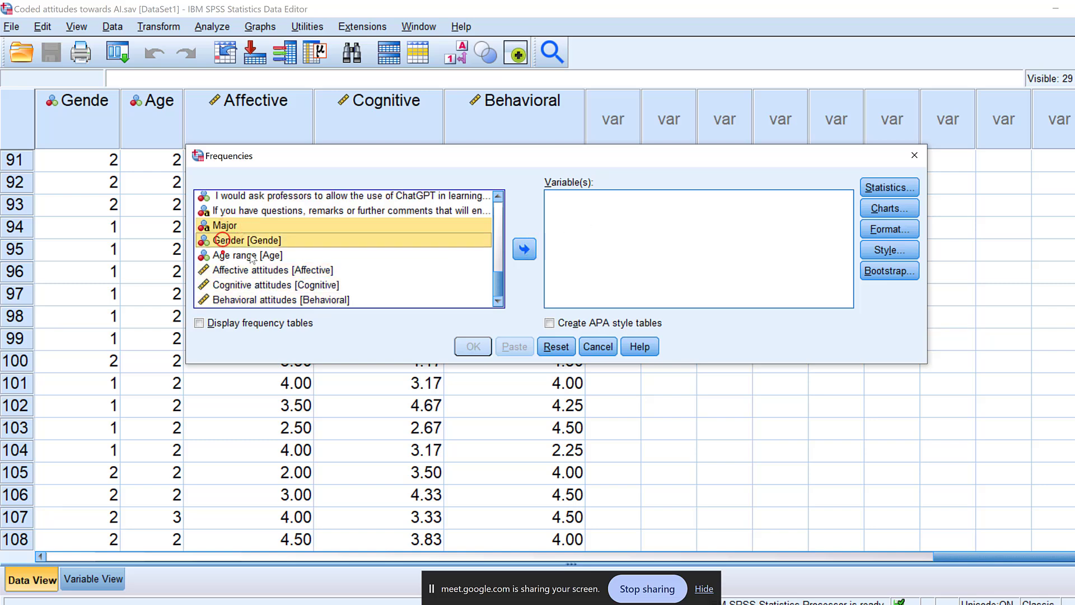
pyautogui.keyDown('shift'); pyautogui.click(223, 253); pyautogui.keyUp('shift')
pyautogui.click(524, 250)
pyautogui.click(473, 346)
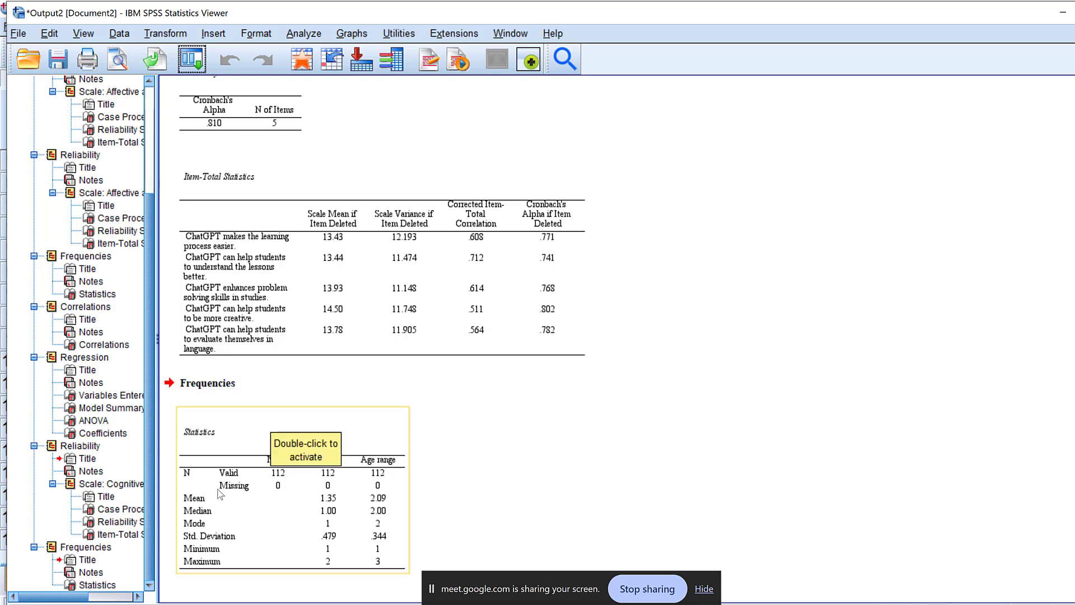
# - Rerun the Frequencies analysis for Major, Gender and Age range with the display of frequency tables enabled
pyautogui.click(557, 447)
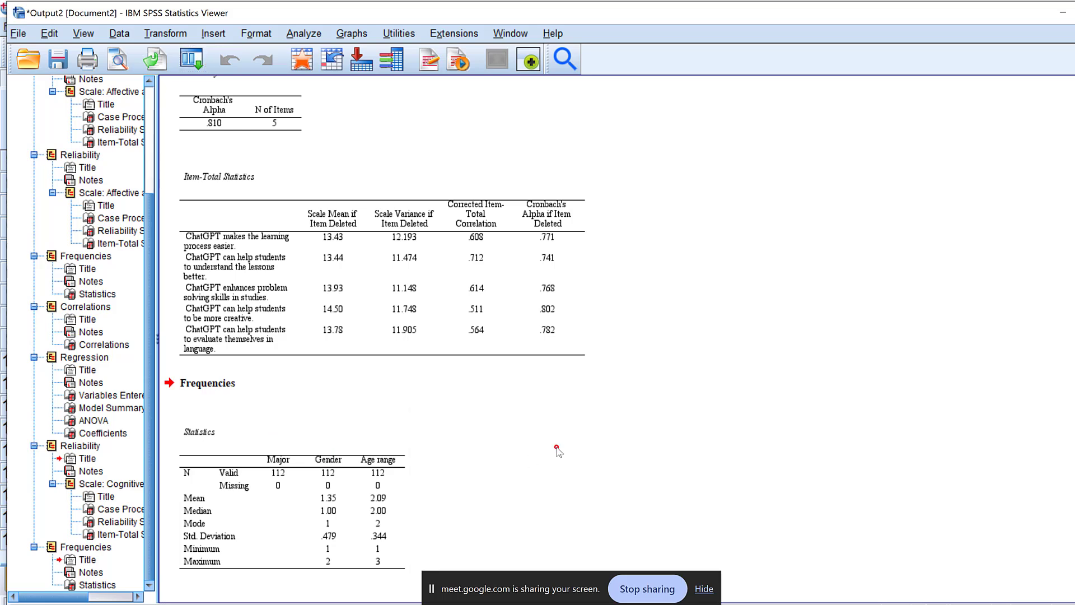
pyautogui.click(196, 61)
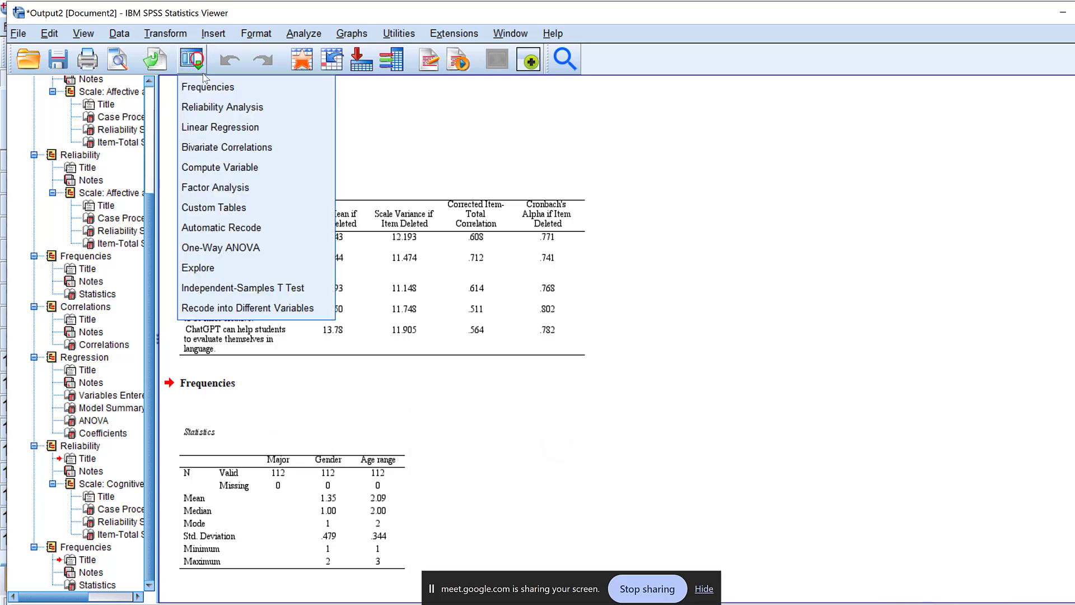
pyautogui.click(203, 85)
pyautogui.click(216, 324)
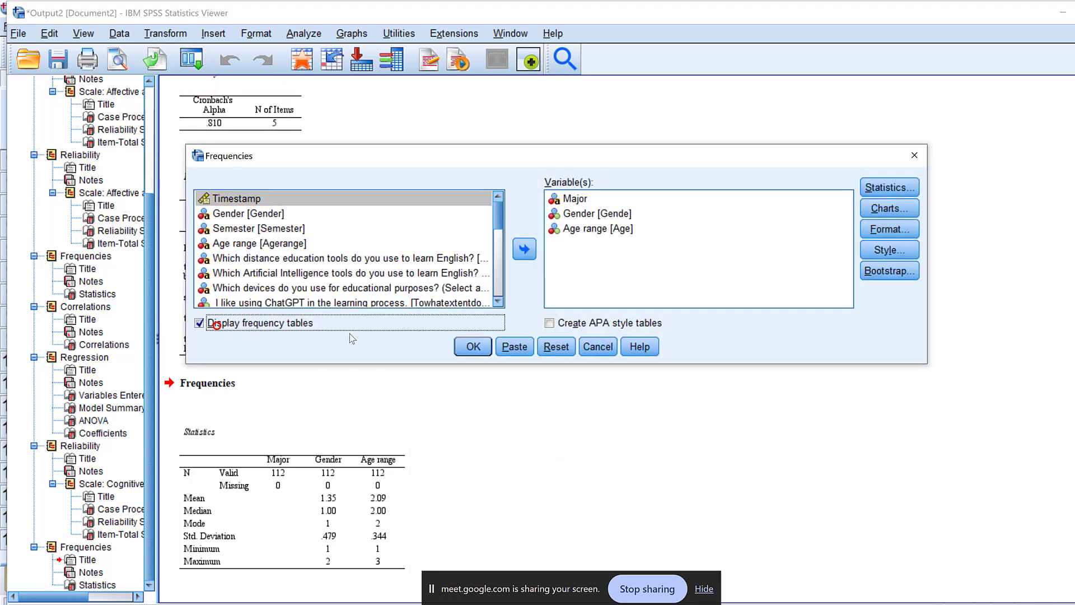
pyautogui.click(465, 346)
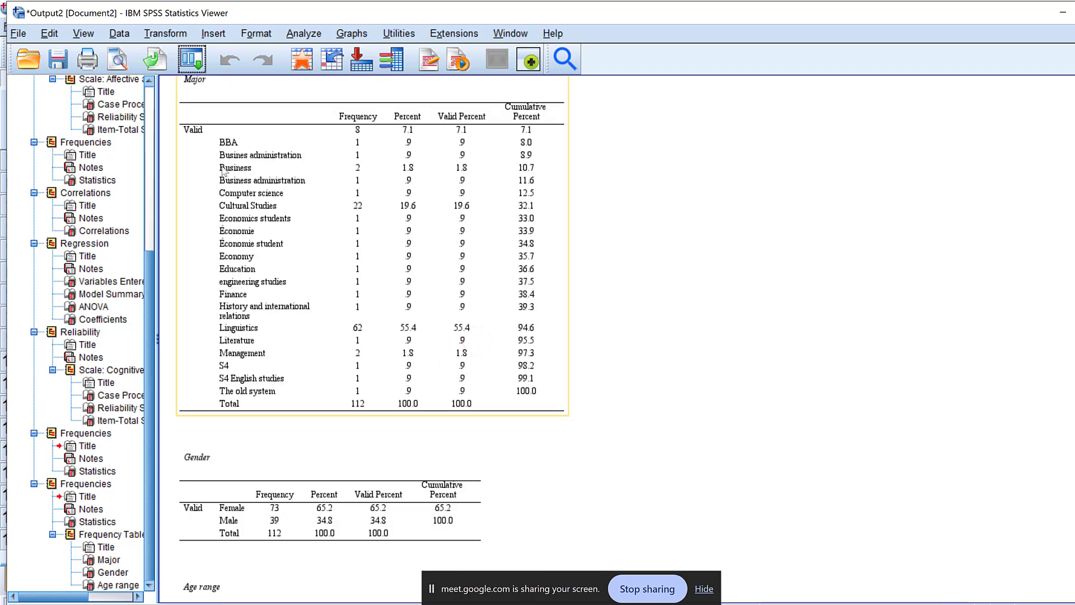
# - Review the Statistics, Major, Gender and Age range frequency tables in the output
pyautogui.scroll(3, 253, 179)
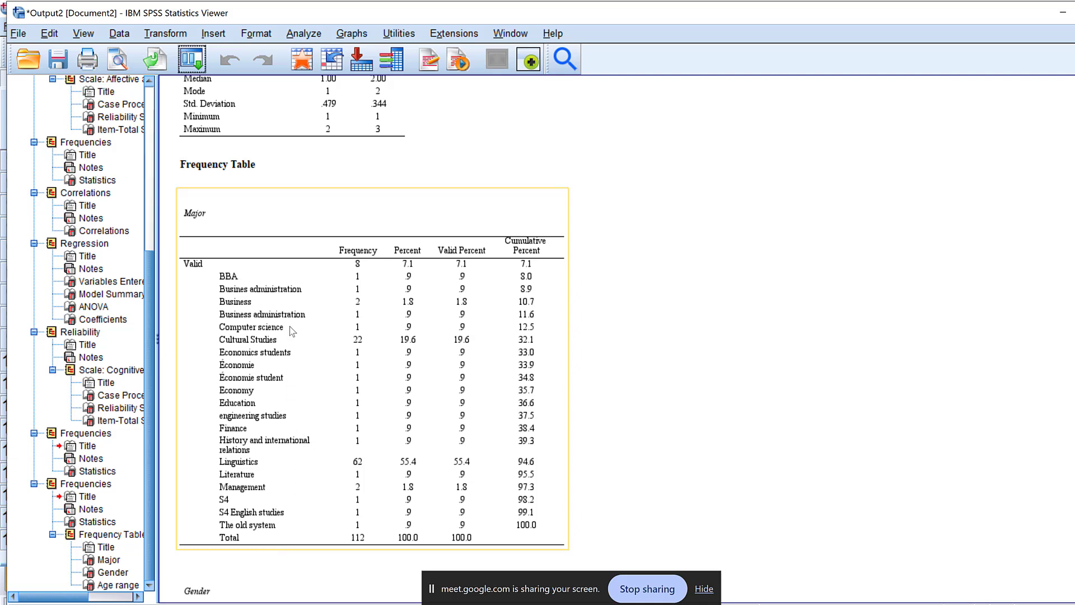
pyautogui.scroll(-5, 291, 331)
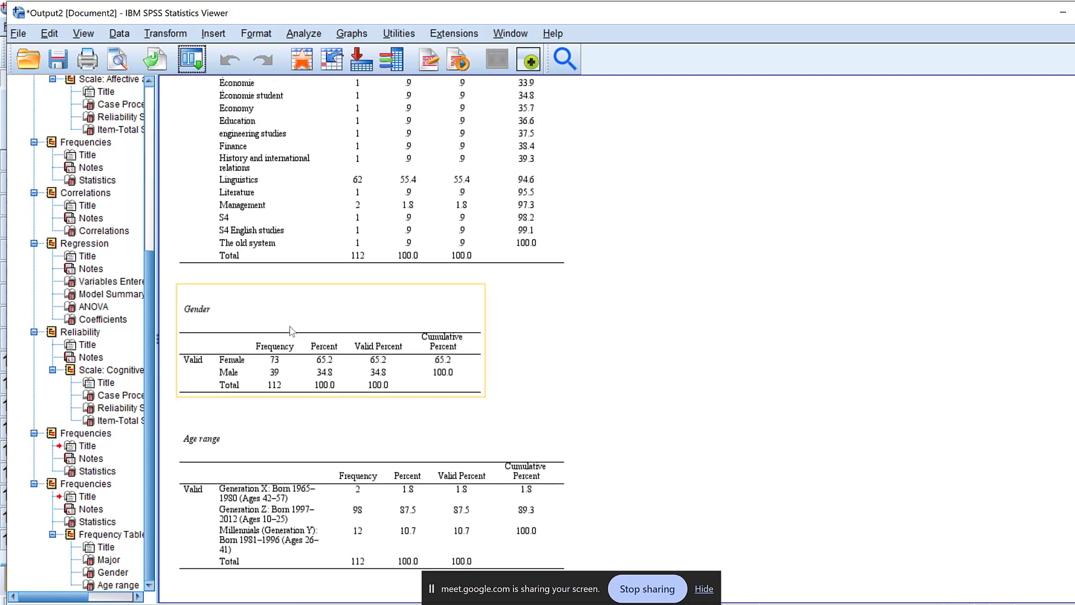
pyautogui.scroll(3, 290, 331)
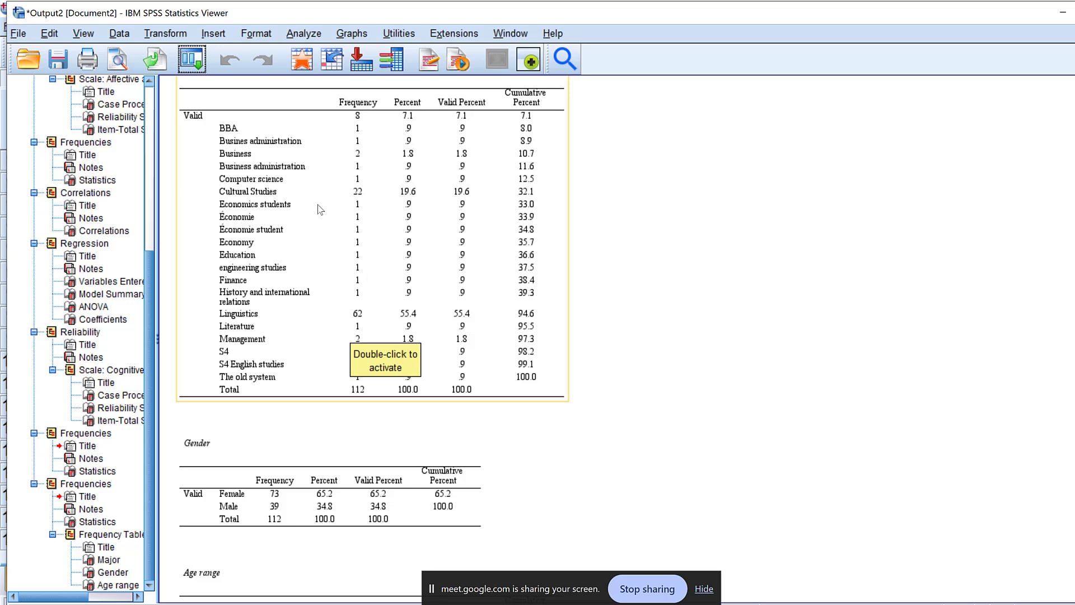
pyautogui.scroll(-3, 296, 201)
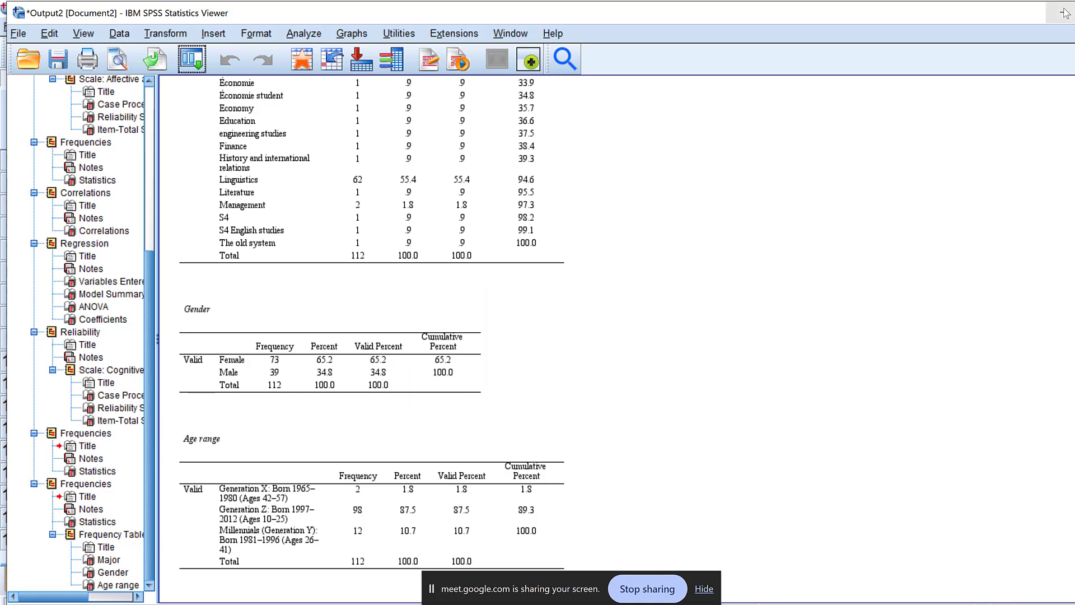
pyautogui.scroll(10, 561, 366)
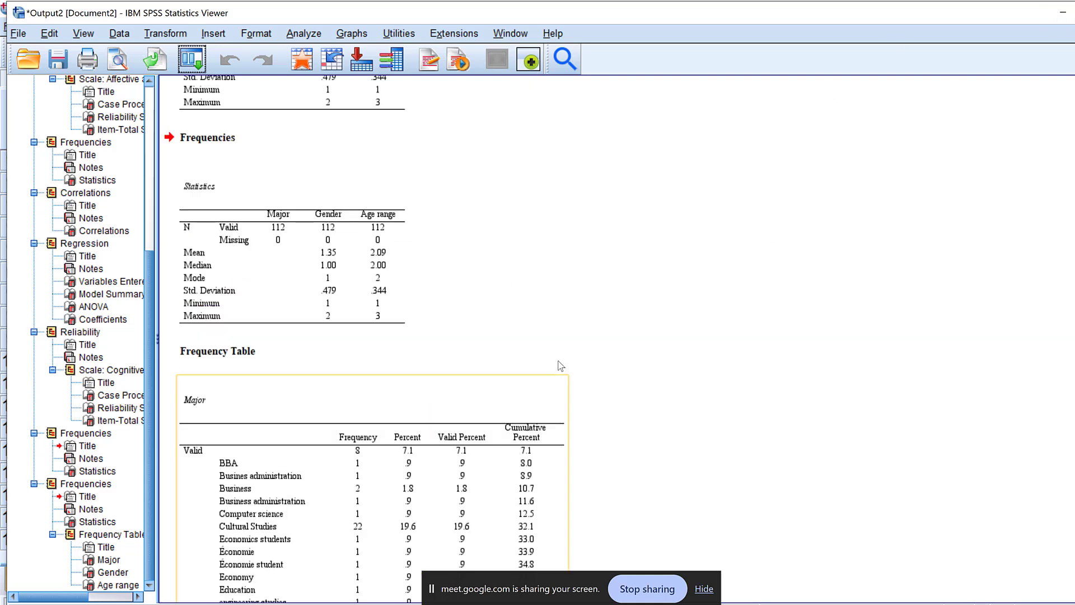
# - Start a custom table with Gender [Gende] and Age range [Age] stacked as its row variables
pyautogui.click(304, 33)
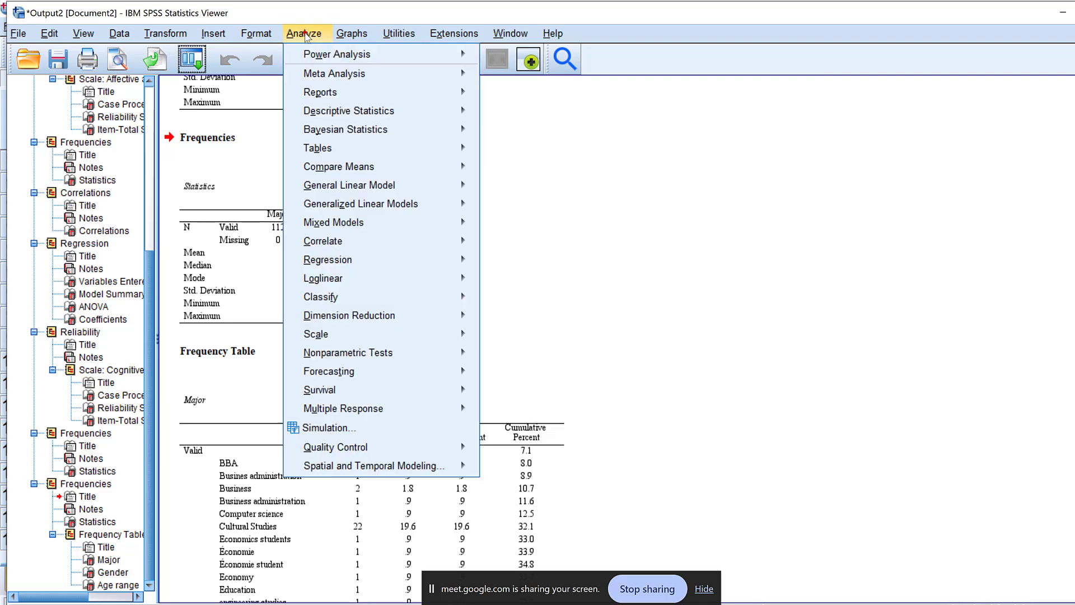
pyautogui.moveTo(446, 148)
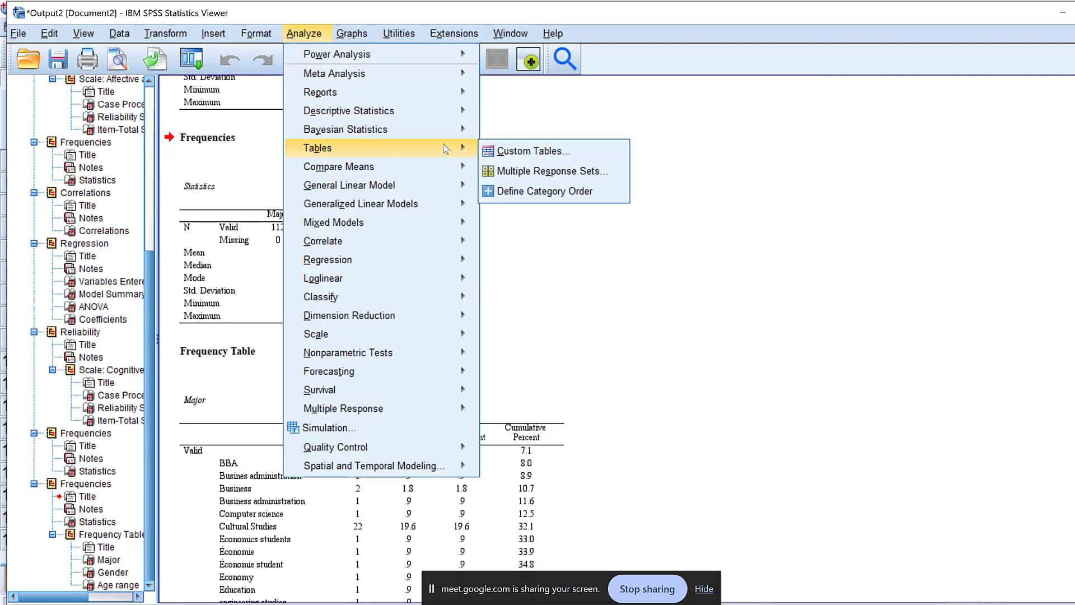
pyautogui.click(519, 150)
pyautogui.scroll(-6, 357, 248)
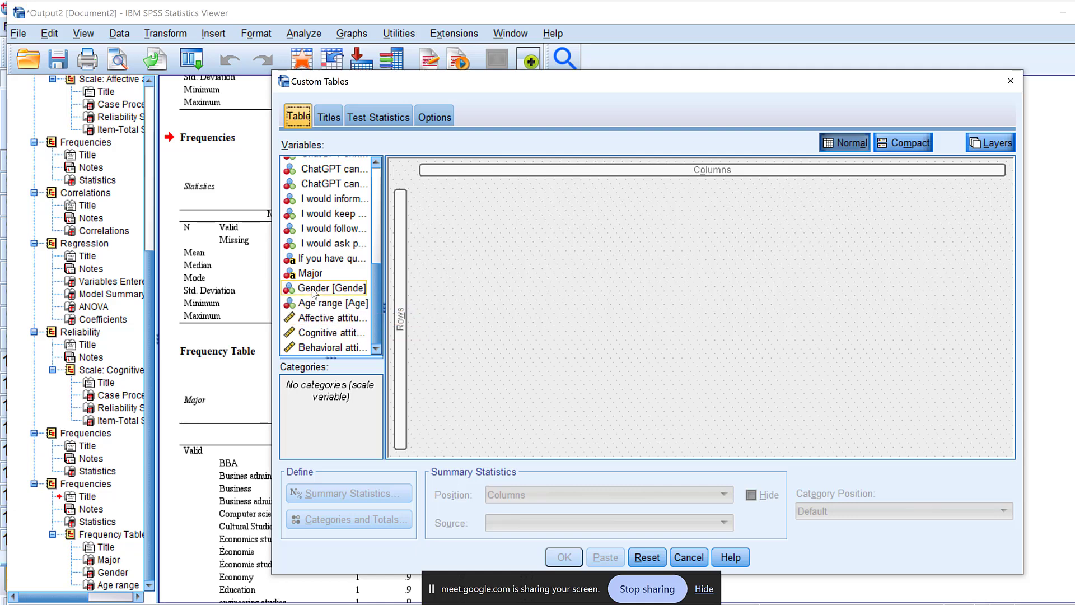
pyautogui.click(314, 289)
pyautogui.keyDown('ctrl'); pyautogui.click(317, 303); pyautogui.keyUp('ctrl')
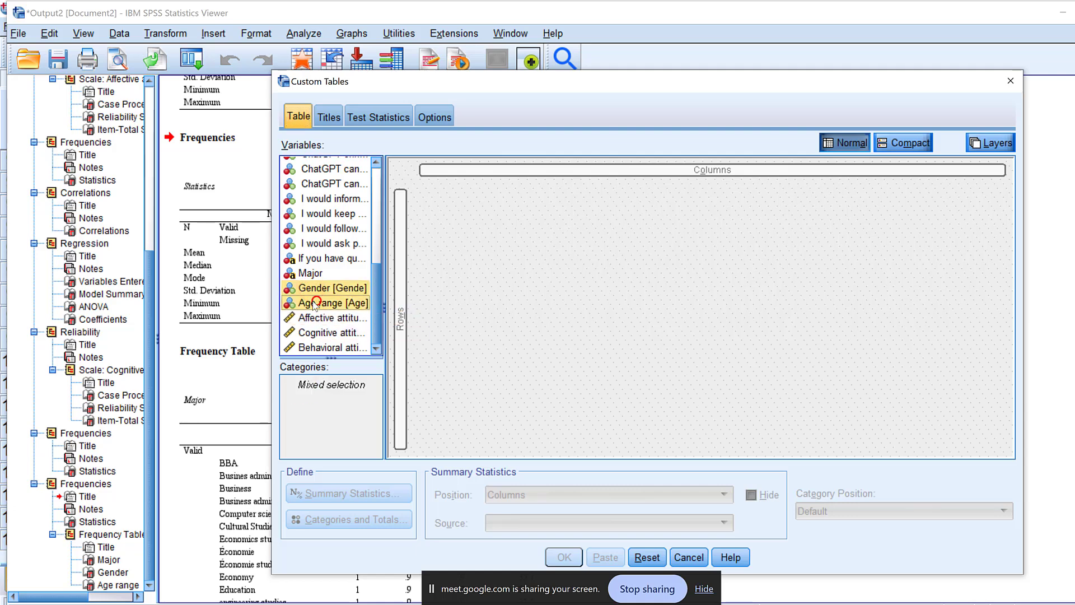
pyautogui.moveTo(318, 303); pyautogui.dragTo(497, 322)
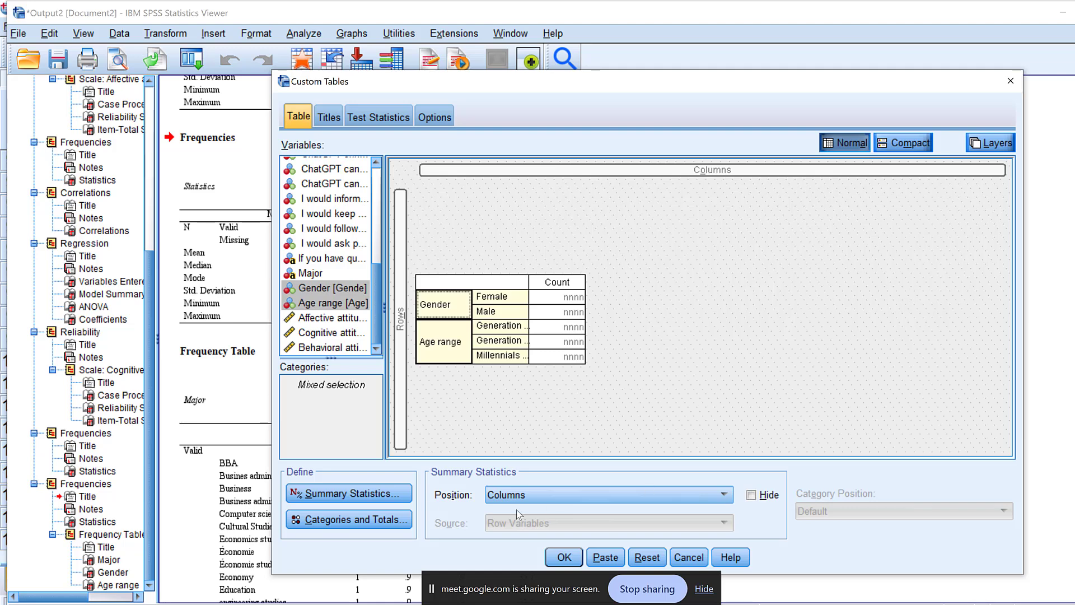
# - Set the summary statistics to Count labelled F and Column N % labelled %, and generate the custom table
pyautogui.click(323, 495)
pyautogui.click(676, 161)
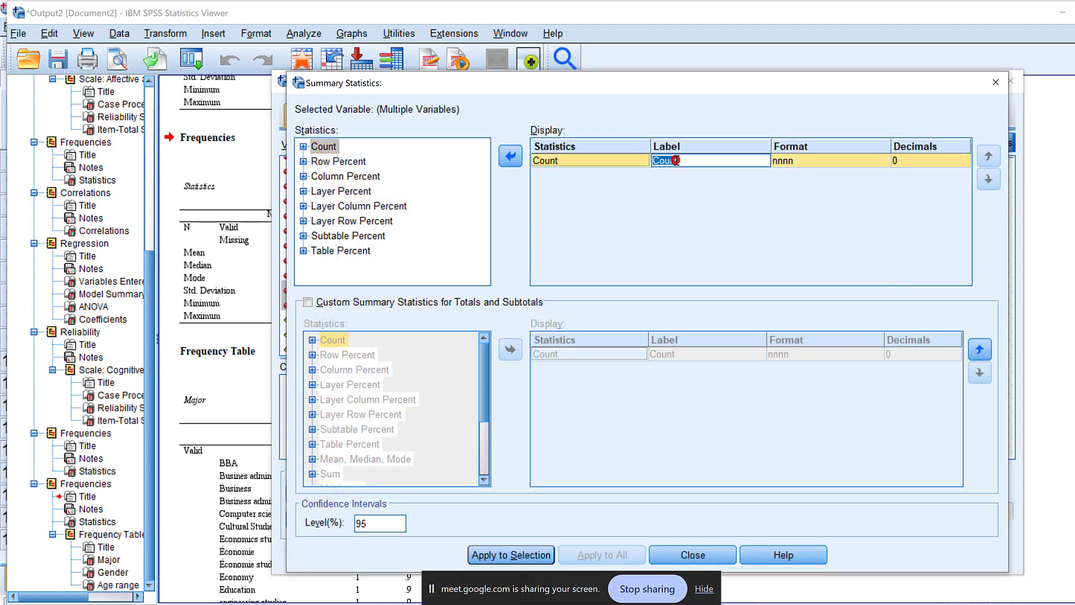
pyautogui.write('F')
pyautogui.doubleClick(355, 177)
pyautogui.click(369, 161)
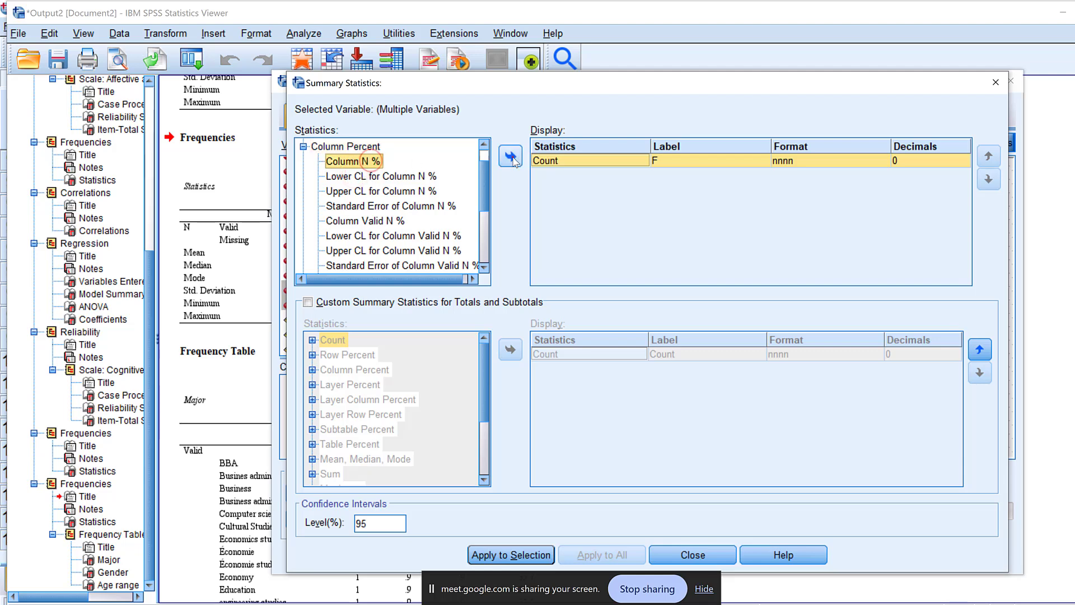
pyautogui.click(511, 157)
pyautogui.click(695, 175)
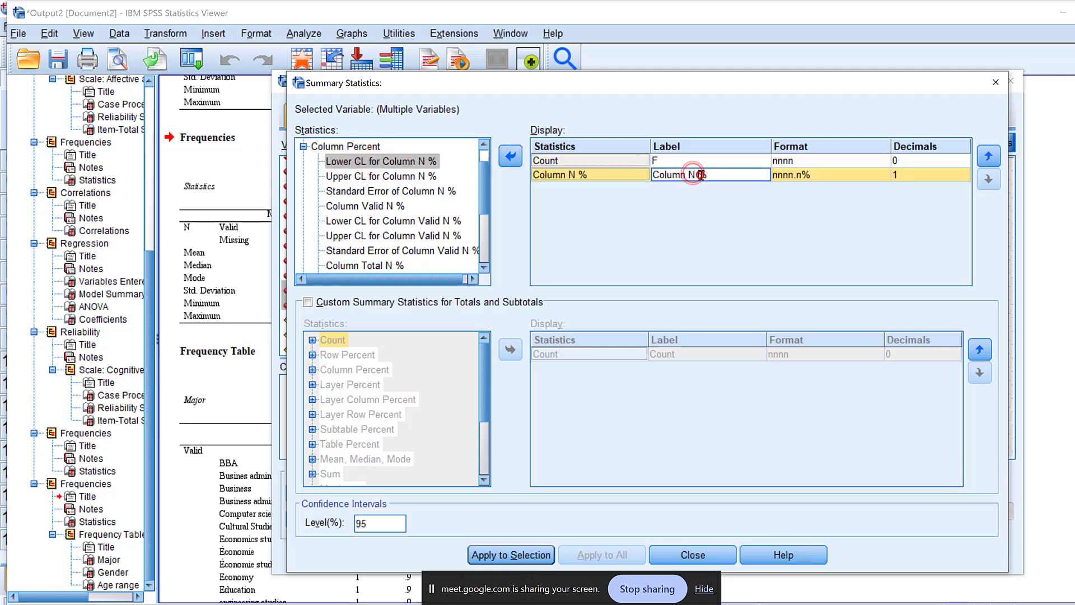
pyautogui.moveTo(699, 174); pyautogui.dragTo(648, 177)
pyautogui.press('BackSpace')
pyautogui.click(525, 557)
pyautogui.click(693, 555)
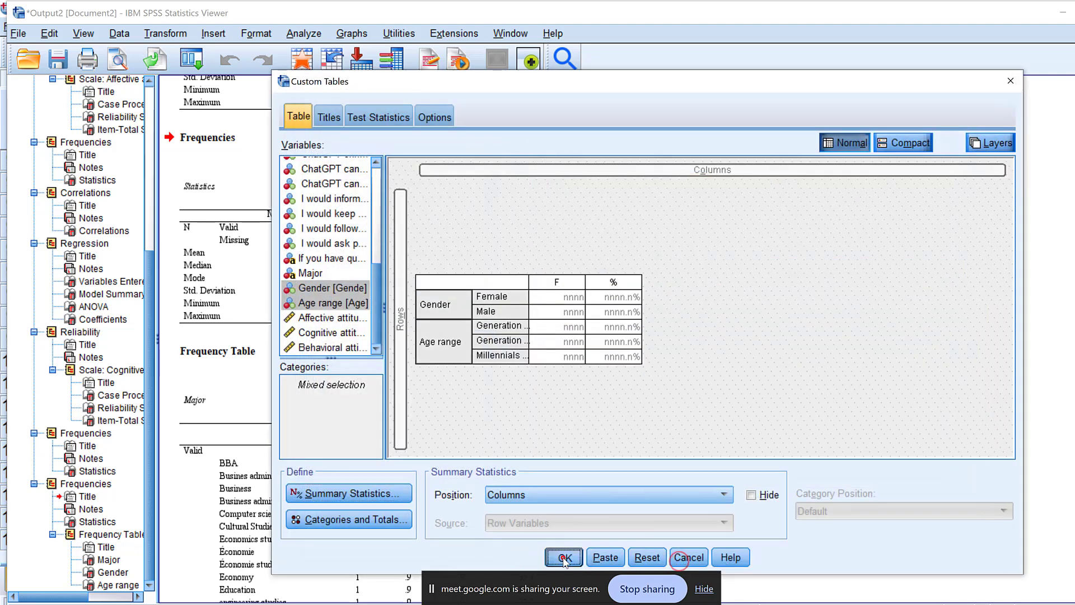
pyautogui.click(560, 555)
# - Copy the custom table of Gender and Age range and switch to Contents.docx in Word
pyautogui.click(324, 499)
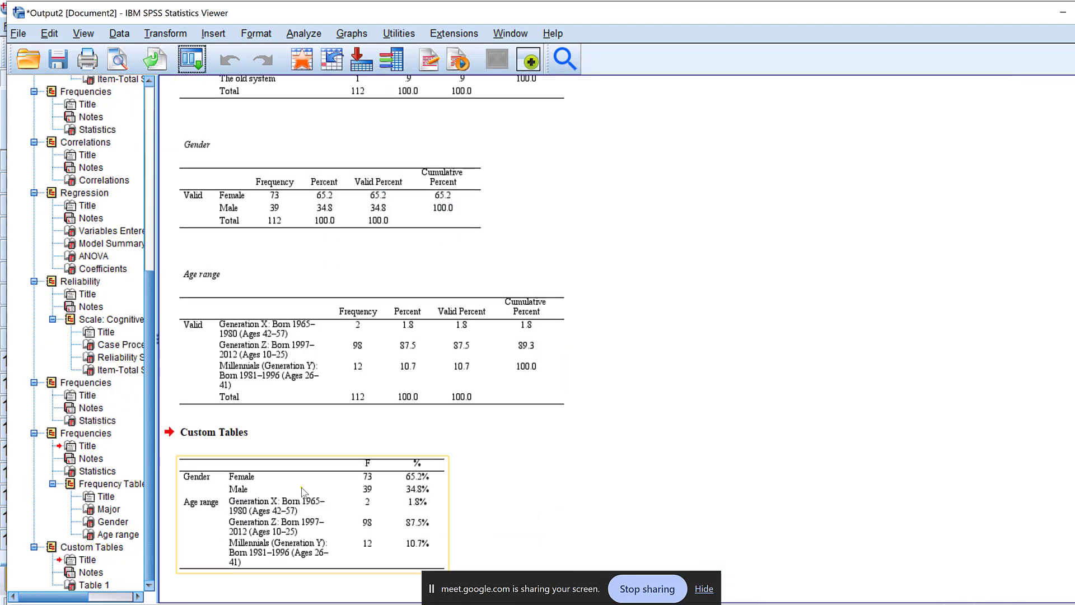
pyautogui.rightClick(300, 486)
pyautogui.click(315, 508)
pyautogui.click(382, 601)
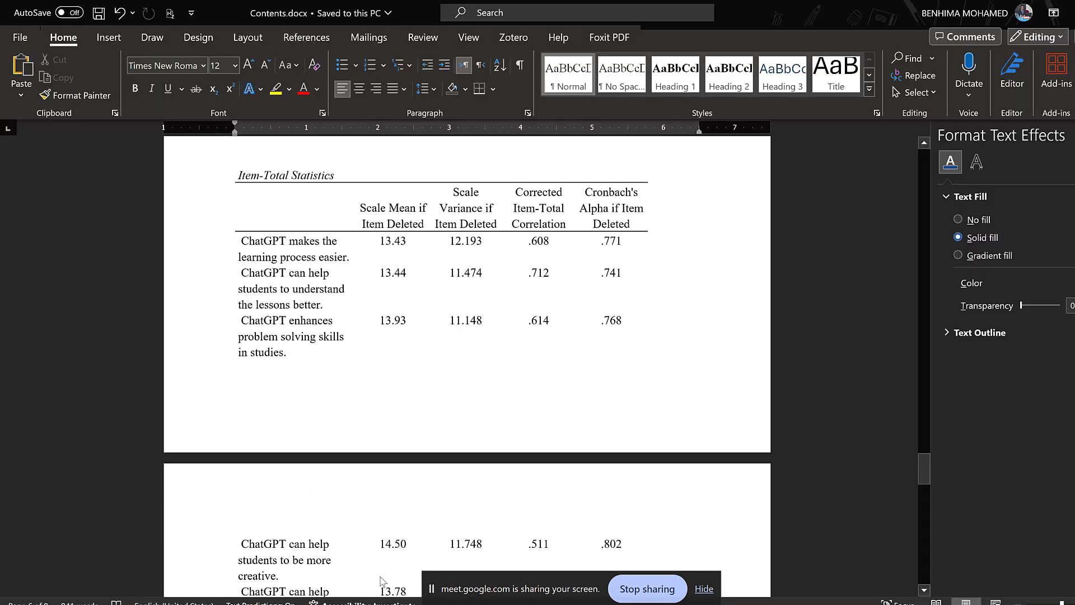
# - Show the Navigation Pane and paste the copied table beneath the Sociodemographics heading
pyautogui.click(432, 35)
pyautogui.click(469, 37)
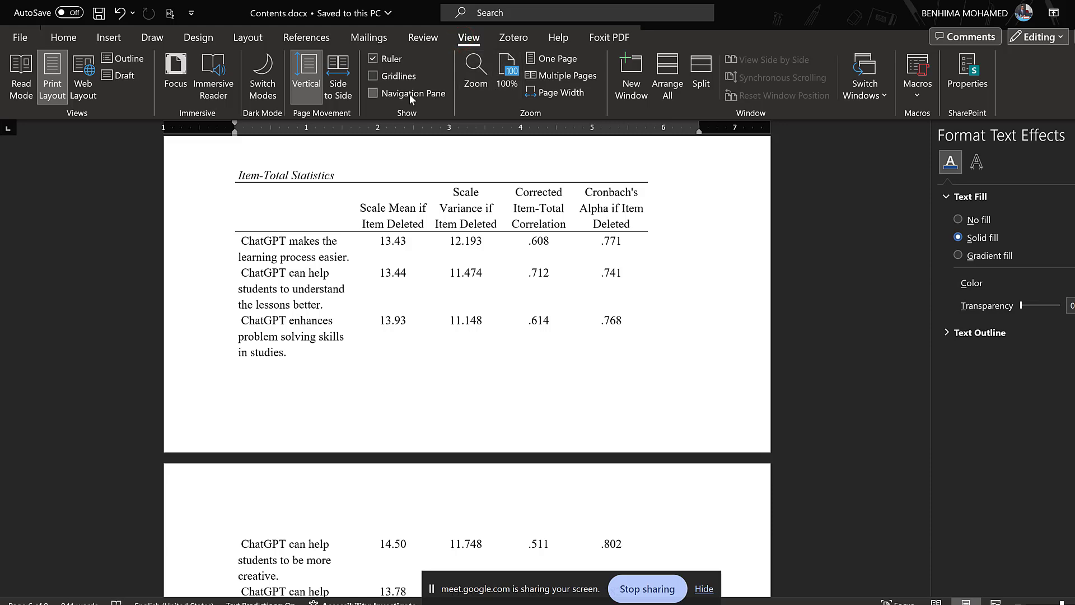
pyautogui.click(51, 229)
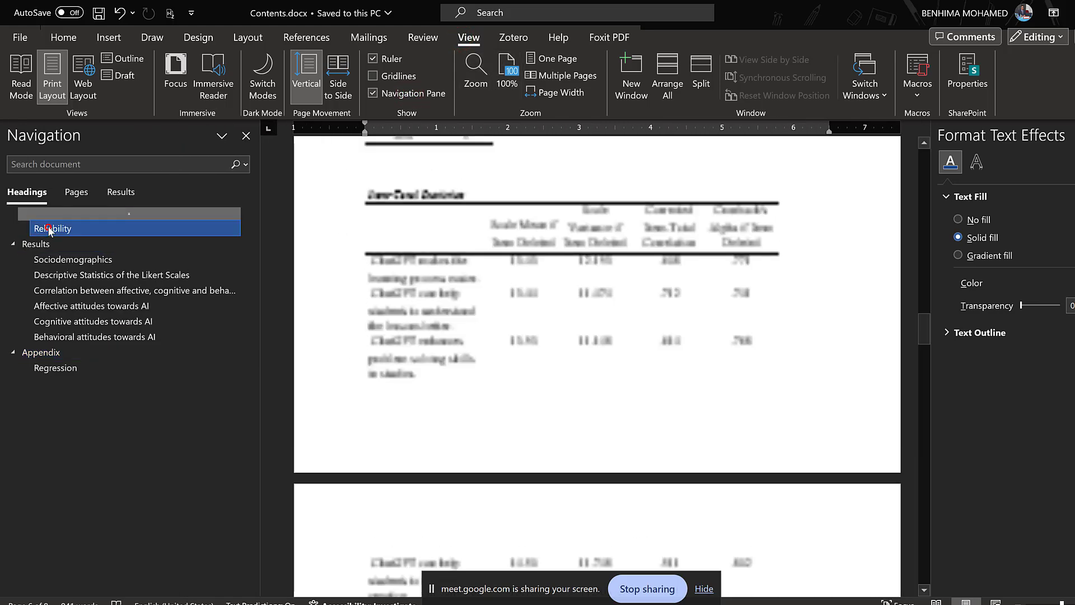
pyautogui.click(55, 260)
pyautogui.scroll(1, 419, 243)
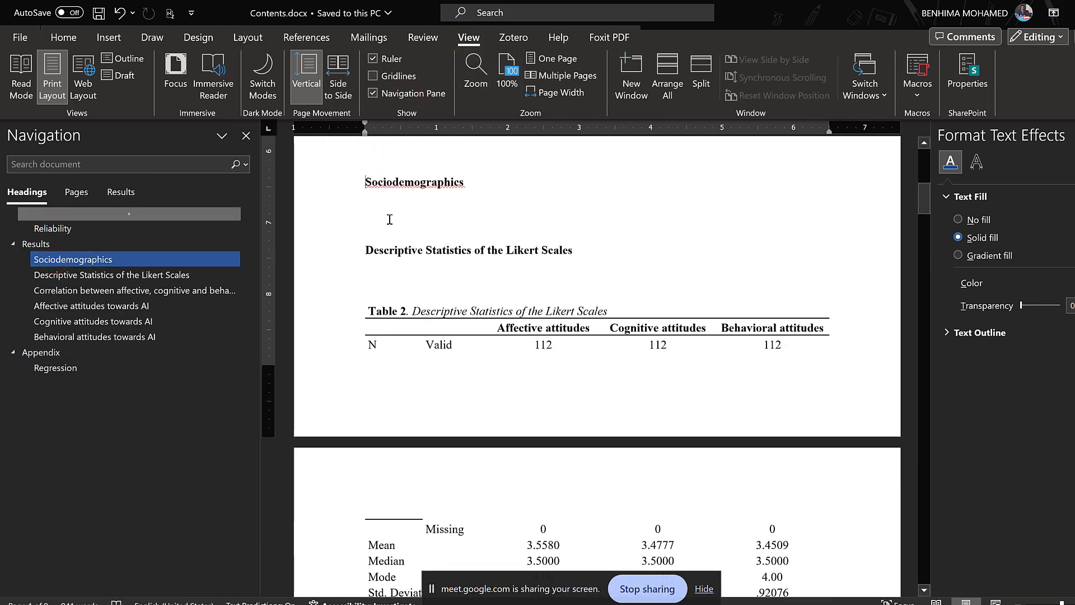
pyautogui.click(389, 218)
pyautogui.hotkey('ctrl', 'v')
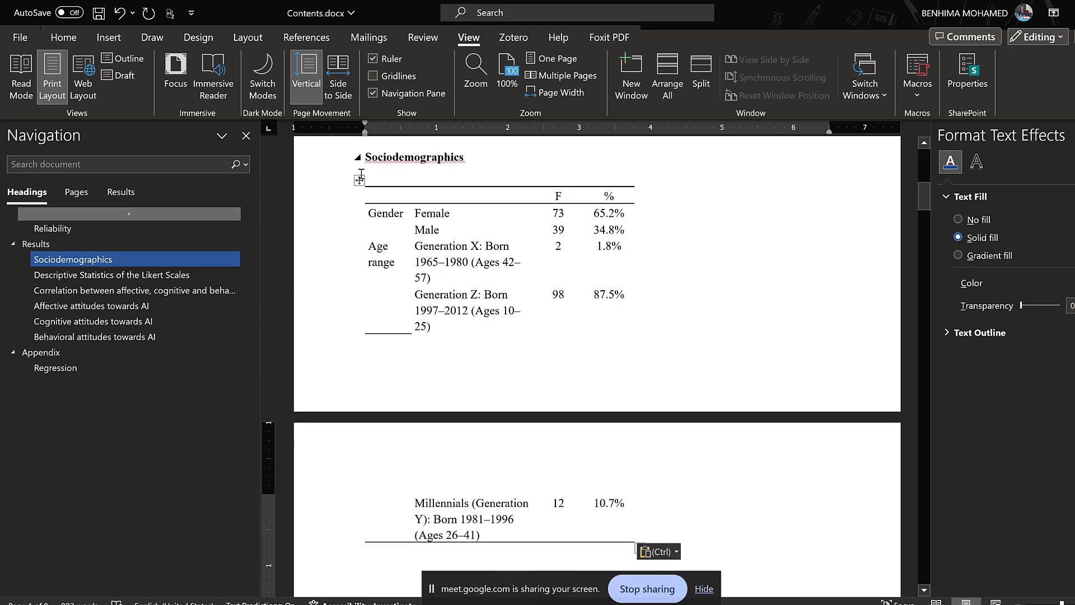
# - AutoFit the pasted sociodemographics table to its contents
pyautogui.click(360, 179)
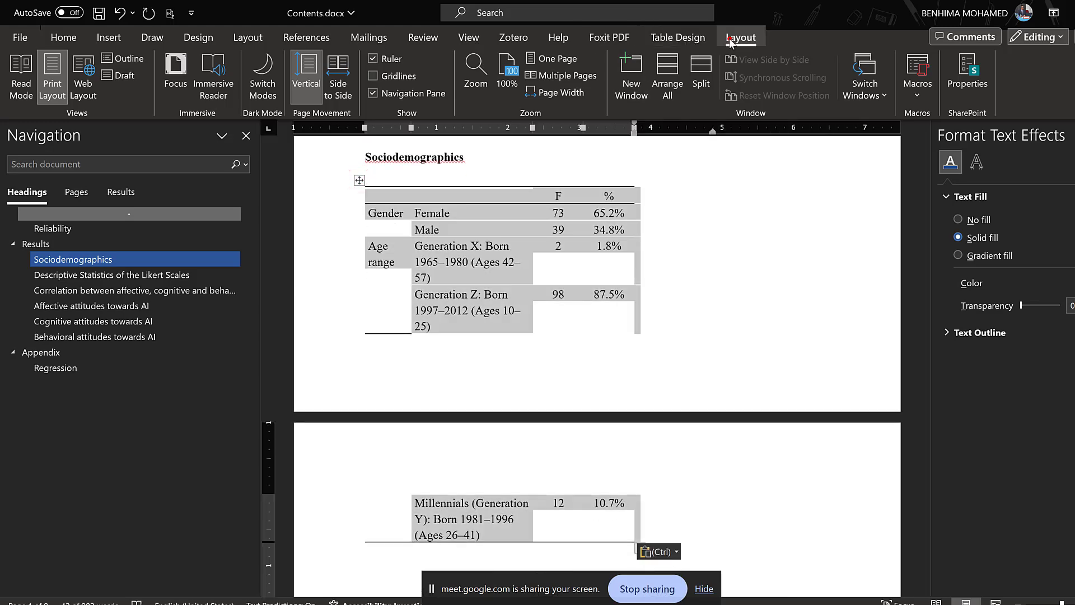
pyautogui.click(741, 38)
pyautogui.click(500, 87)
pyautogui.click(509, 138)
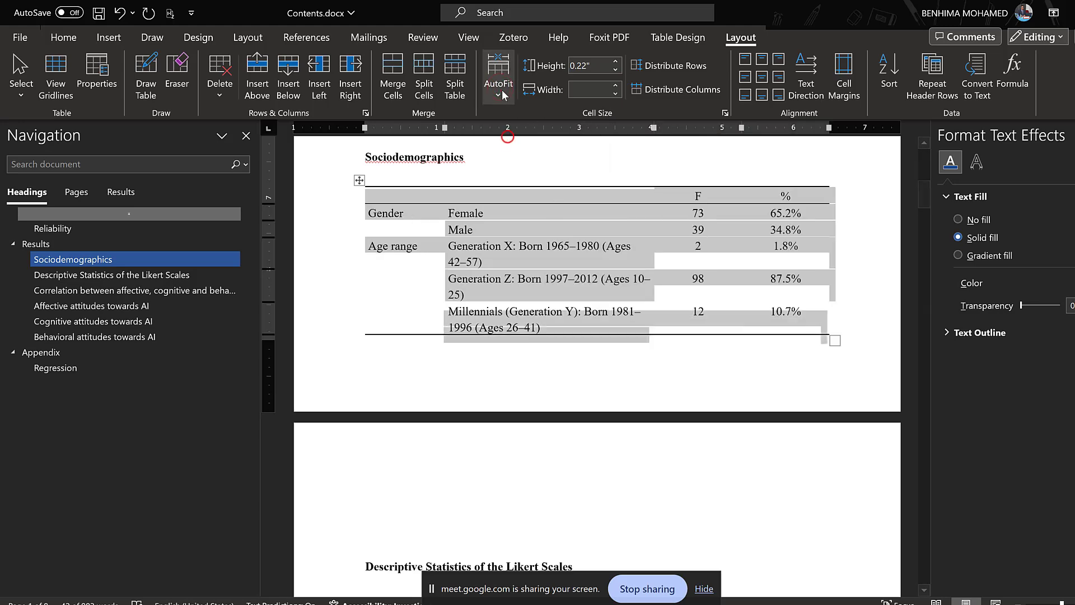
pyautogui.click(499, 90)
pyautogui.click(514, 118)
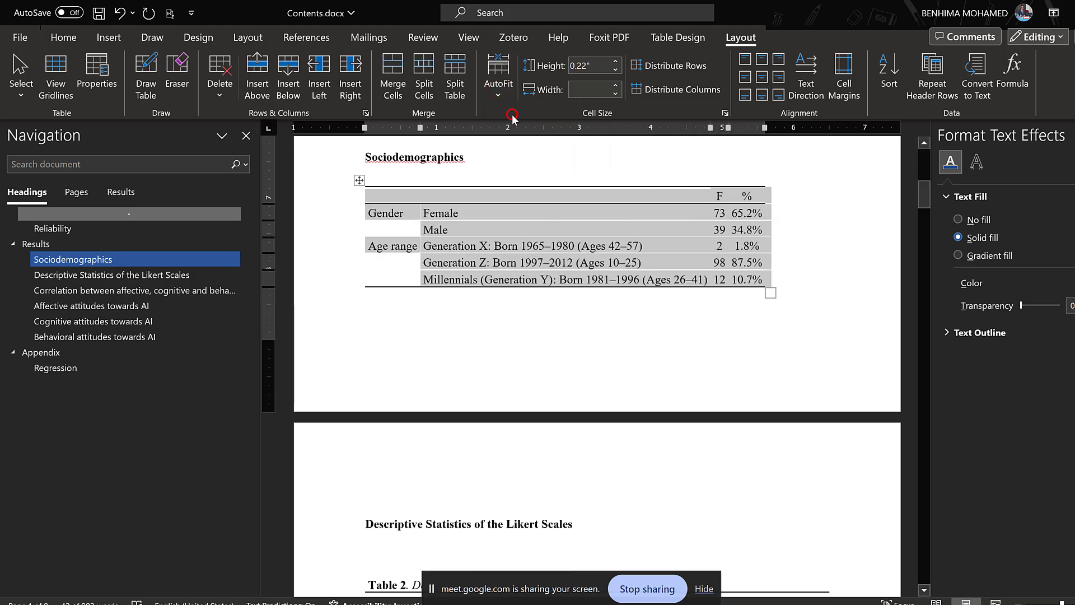
# - Insert a new line above the sociodemographics table and begin its caption with "Table 1."
pyautogui.click(514, 164)
pyautogui.press('Return')
pyautogui.scroll(-1, 439, 192)
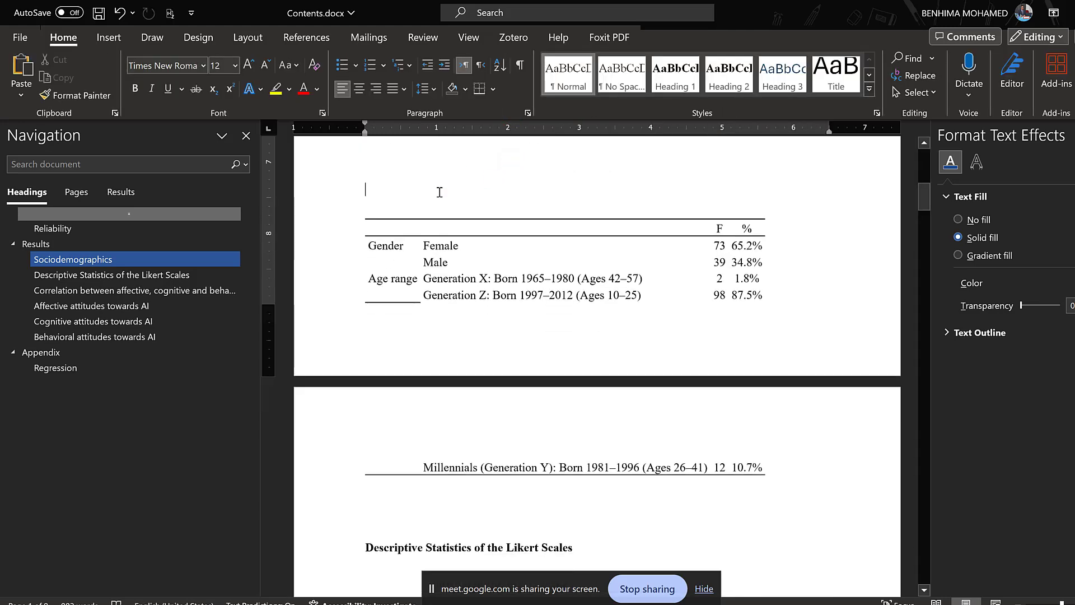
pyautogui.scroll(2, 439, 193)
pyautogui.write('Table 1.')
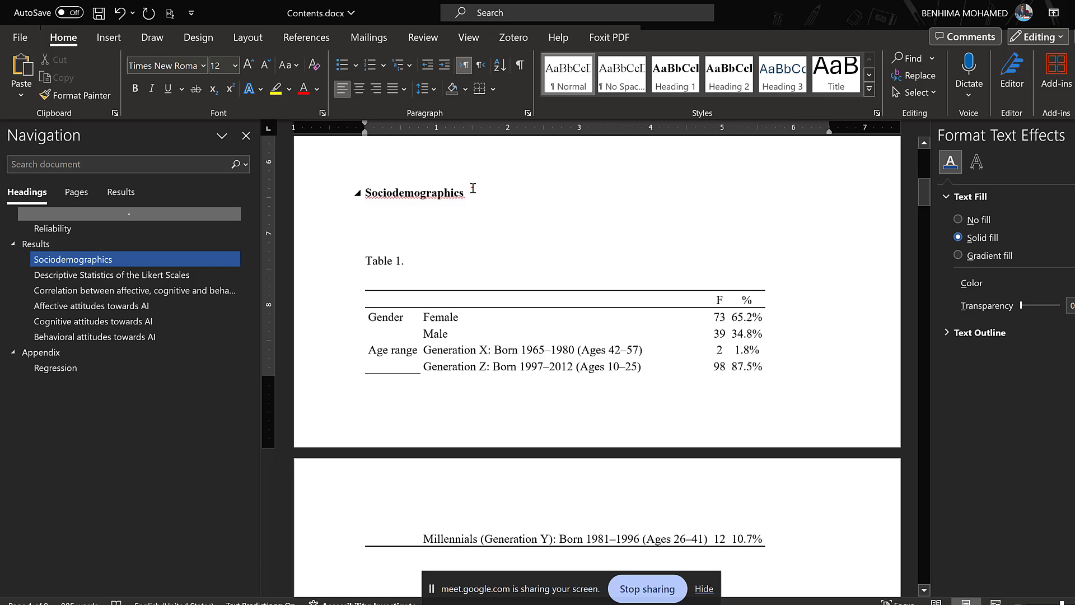
# - Copy the Sociodemographics heading text and paste it as plain text after "Table 1." in the caption
pyautogui.moveTo(472, 189); pyautogui.dragTo(365, 193)
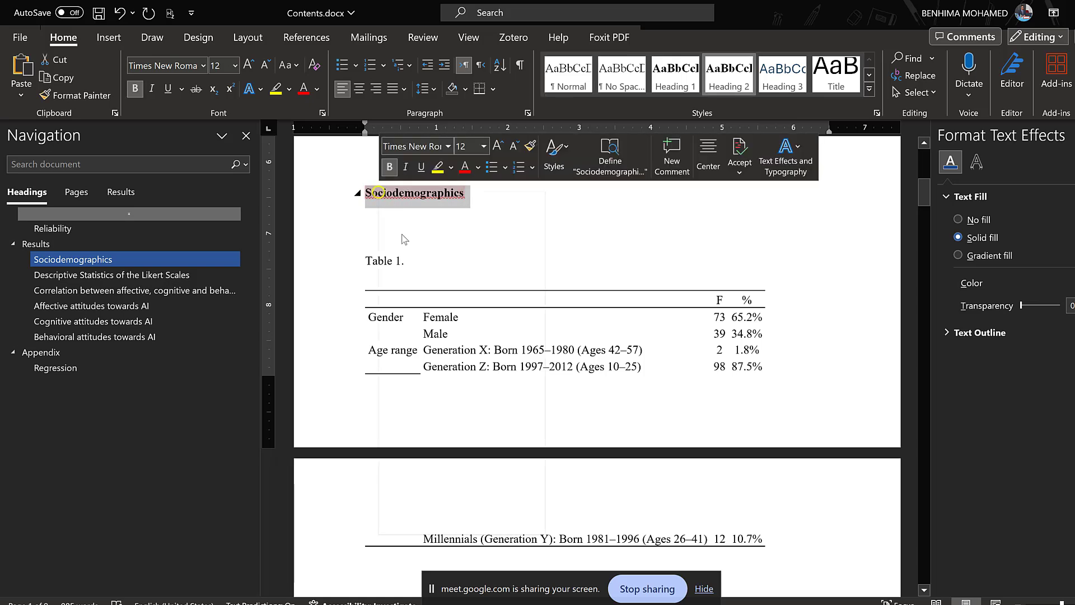
pyautogui.rightClick(374, 193)
pyautogui.click(415, 268)
pyautogui.click(418, 266)
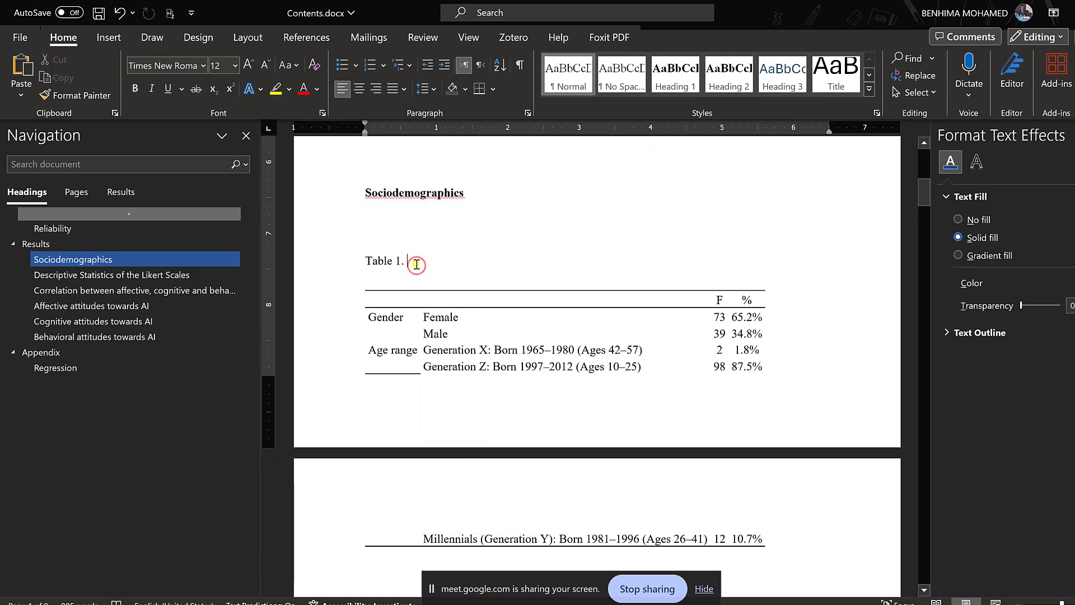
pyautogui.rightClick(417, 264)
pyautogui.click(517, 358)
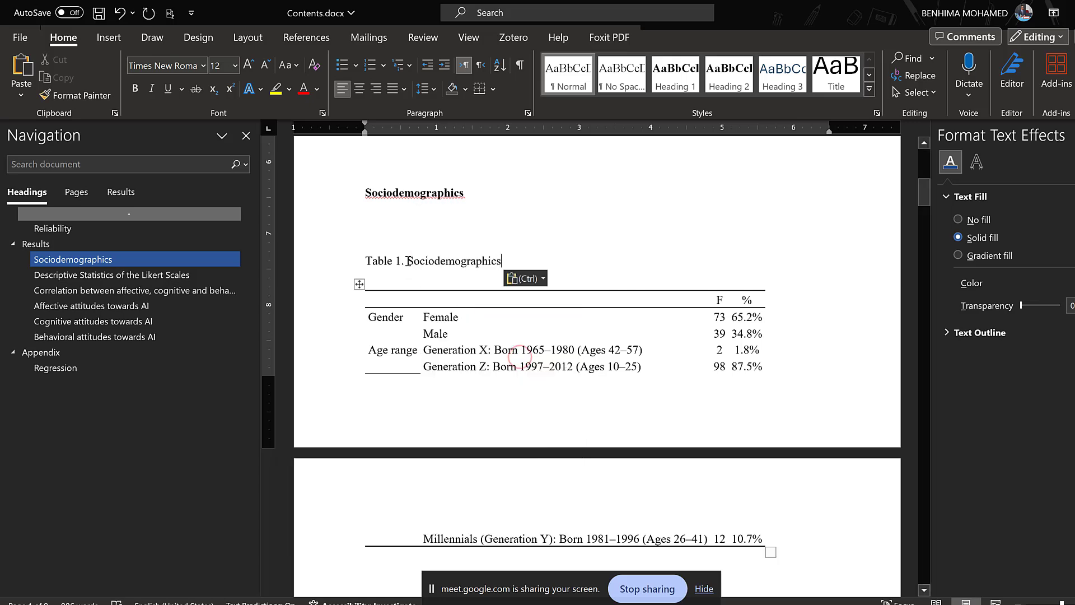
# - Bold the "Table 1." label and reword the rest of the caption to "Sociodemographic variables"
pyautogui.moveTo(408, 261); pyautogui.dragTo(366, 262)
pyautogui.click(367, 238)
pyautogui.click(420, 260)
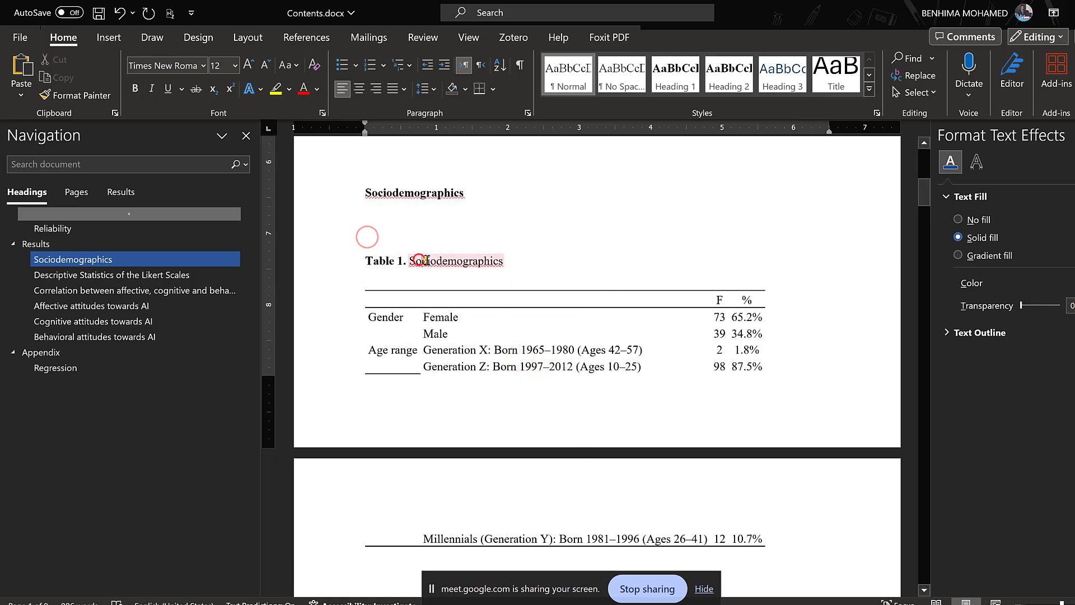
pyautogui.rightClick(426, 261)
pyautogui.click(544, 283)
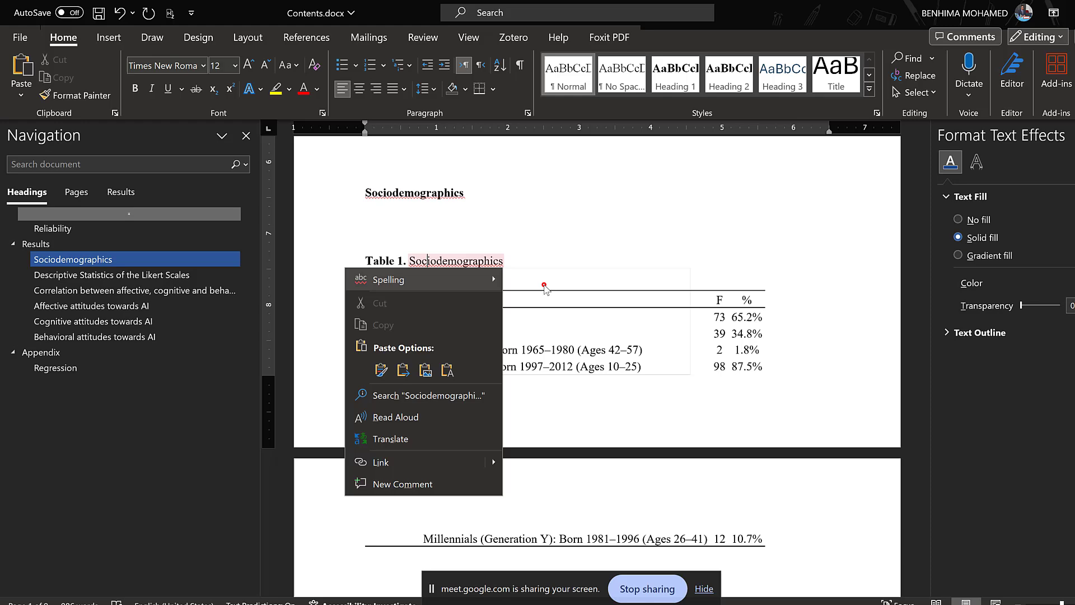
pyautogui.click(520, 262)
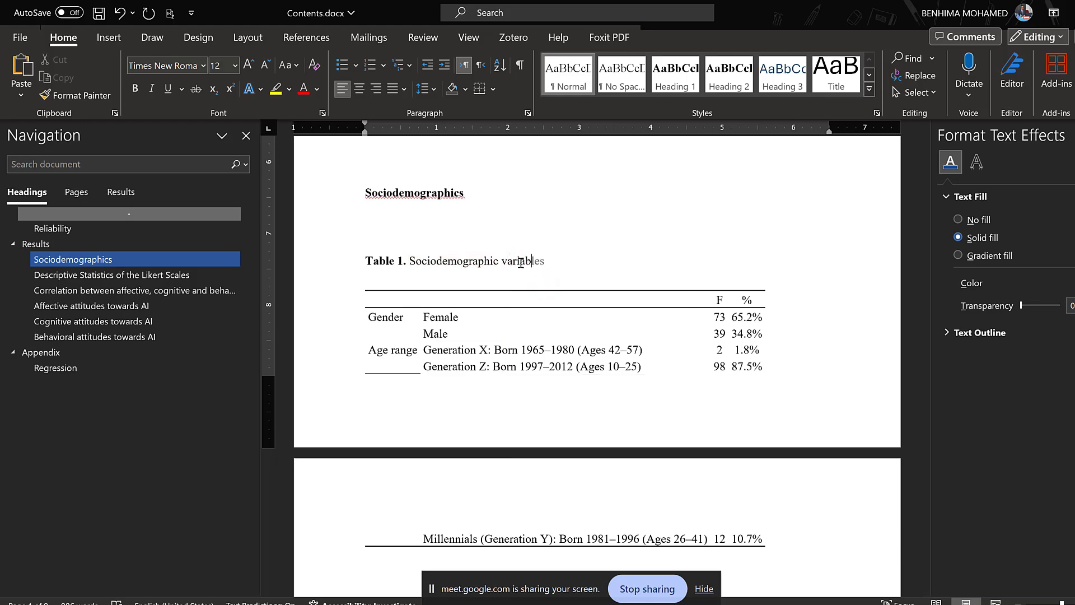
# - Copy the category labels and F values from Table 1, switch to Excel, and paste them starting at cell G23
pyautogui.scroll(-3, 504, 258)
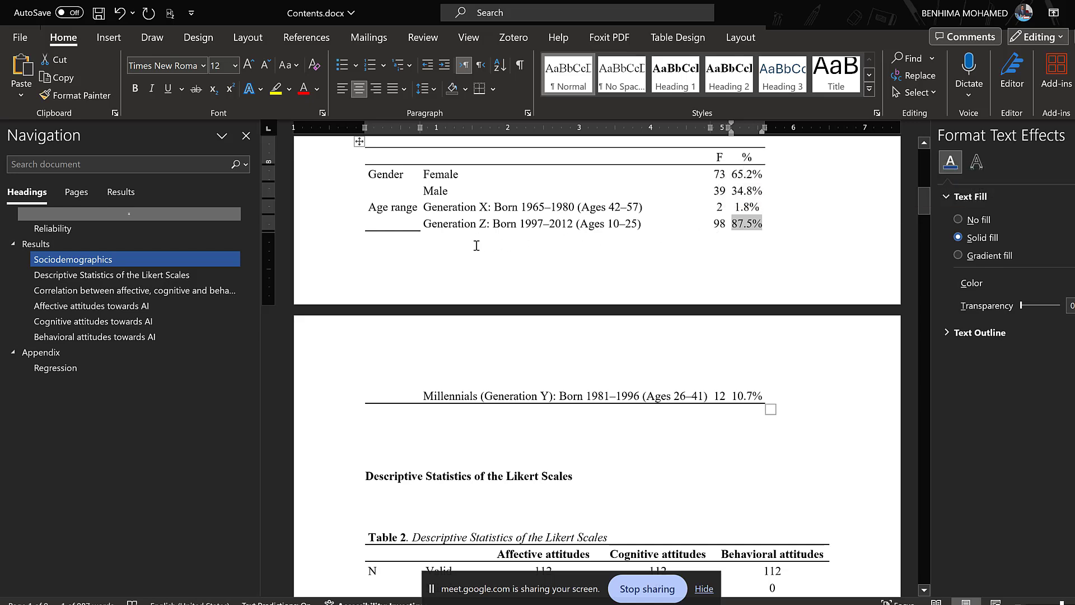
pyautogui.scroll(2, 464, 243)
pyautogui.scroll(-1, 464, 246)
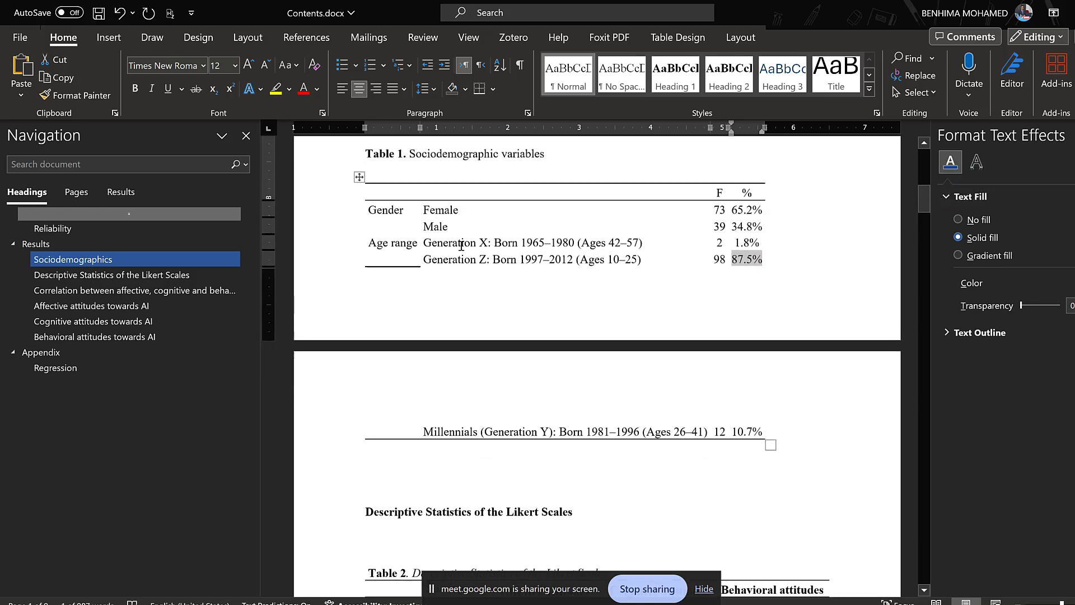
pyautogui.moveTo(378, 215); pyautogui.dragTo(720, 431)
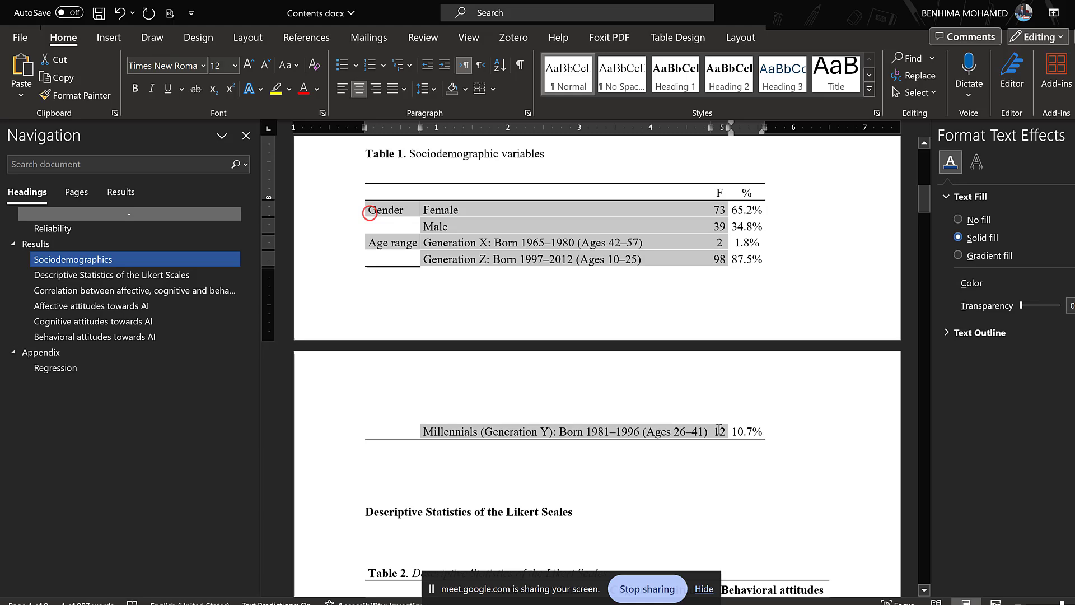
pyautogui.rightClick(464, 226)
pyautogui.click(506, 306)
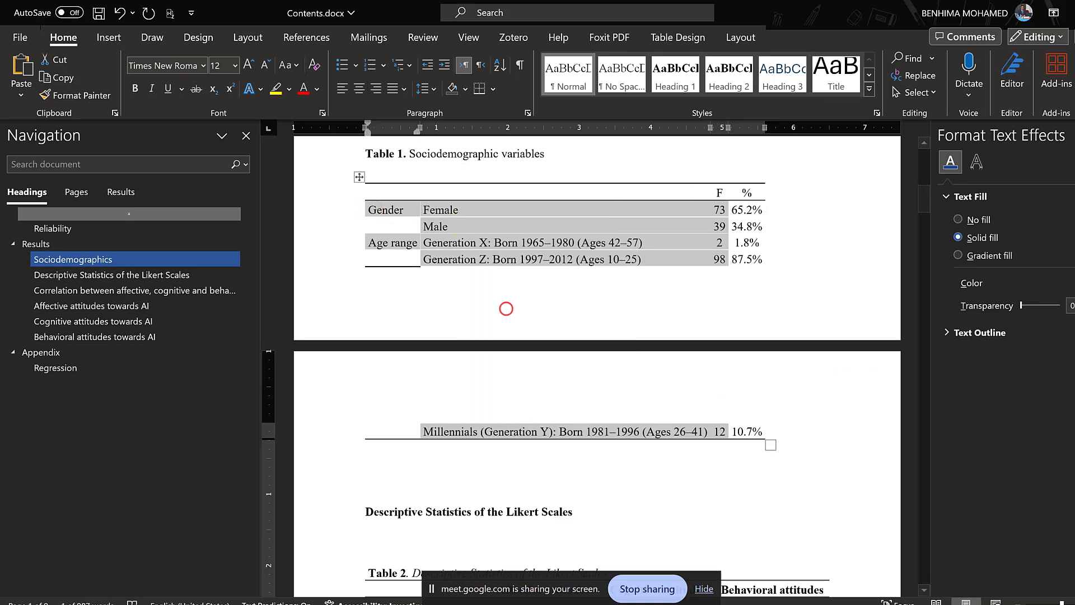
pyautogui.hotkey('alt', 'Tab')
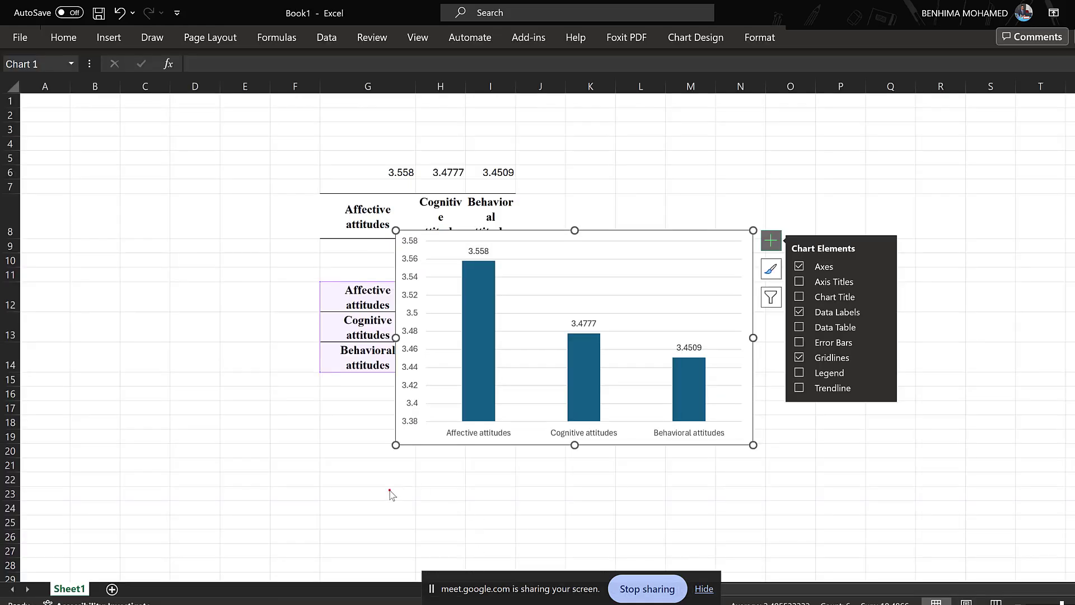
pyautogui.click(390, 493)
pyautogui.scroll(-1, 390, 493)
pyautogui.hotkey('ctrl', 'v')
pyautogui.scroll(-2, 392, 490)
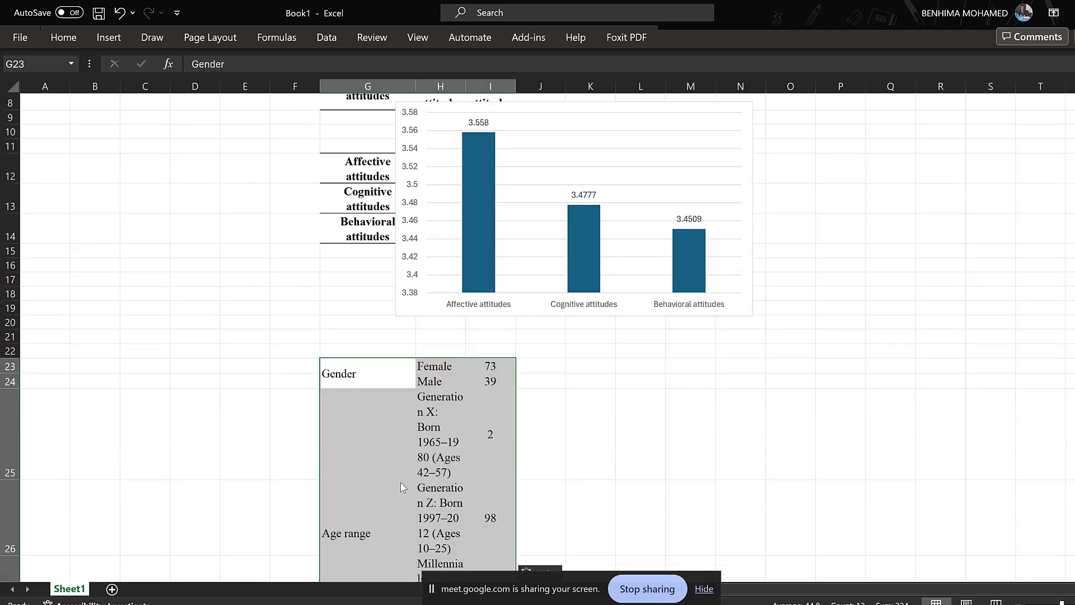
# - Insert a clustered bar chart from the two Gender rows and delete its chart title
pyautogui.moveTo(372, 377); pyautogui.dragTo(489, 383)
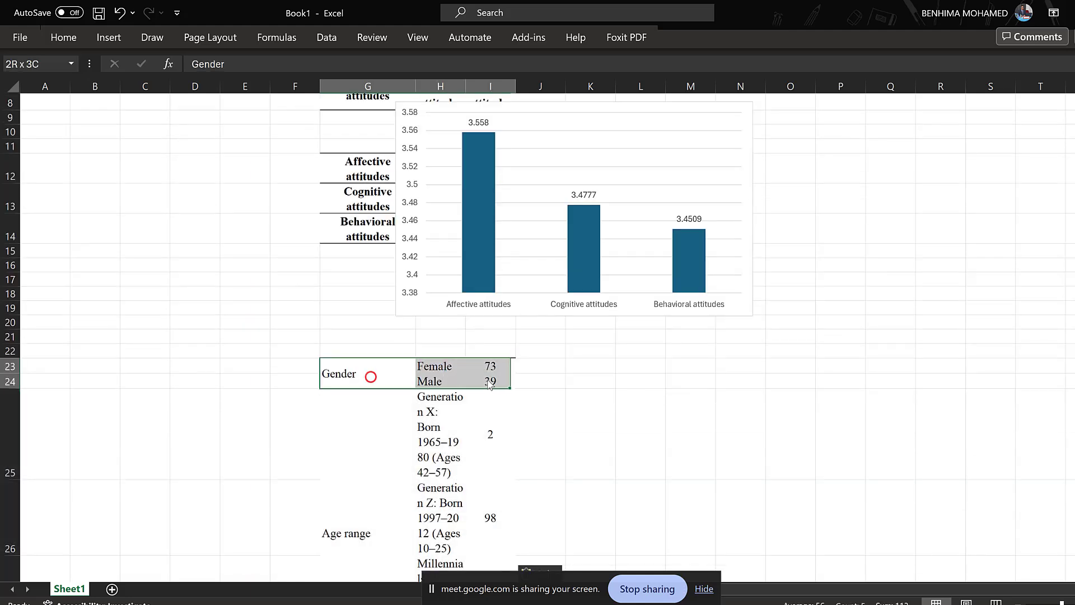
pyautogui.click(108, 37)
pyautogui.click(376, 89)
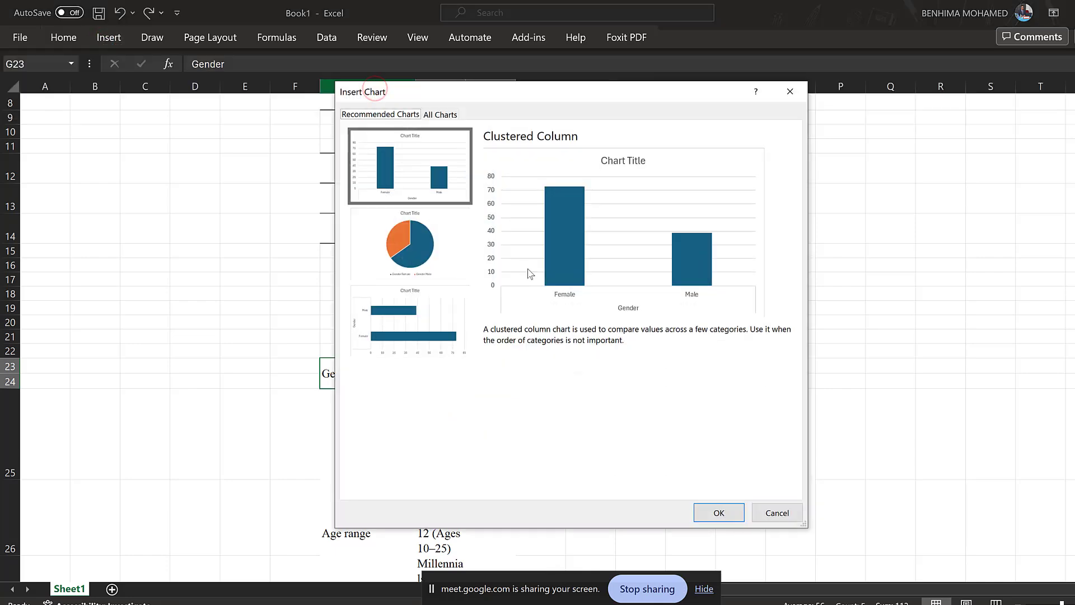
pyautogui.click(409, 334)
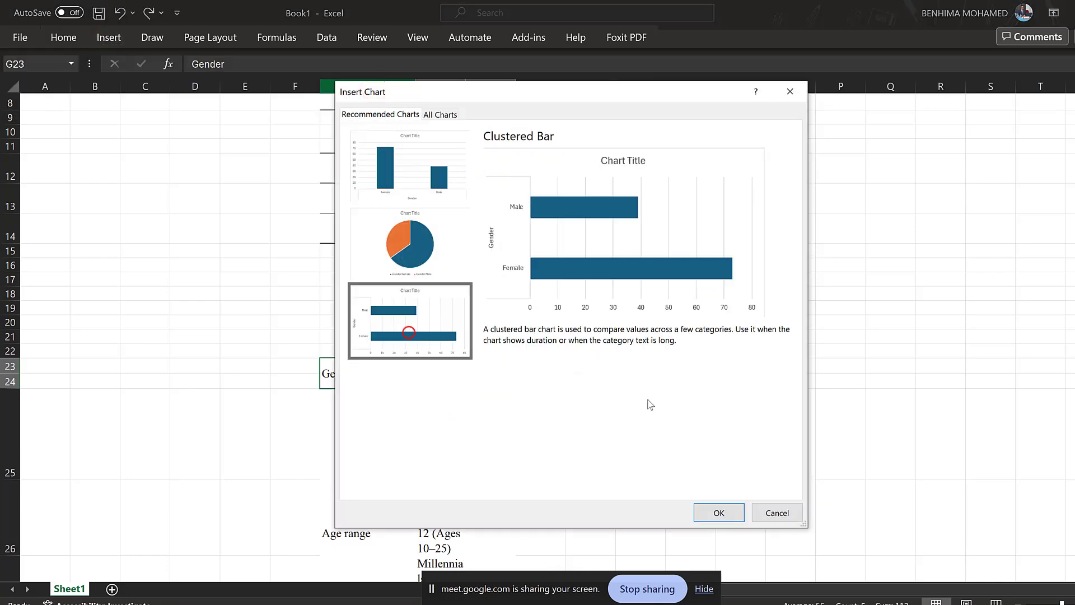
pyautogui.click(719, 511)
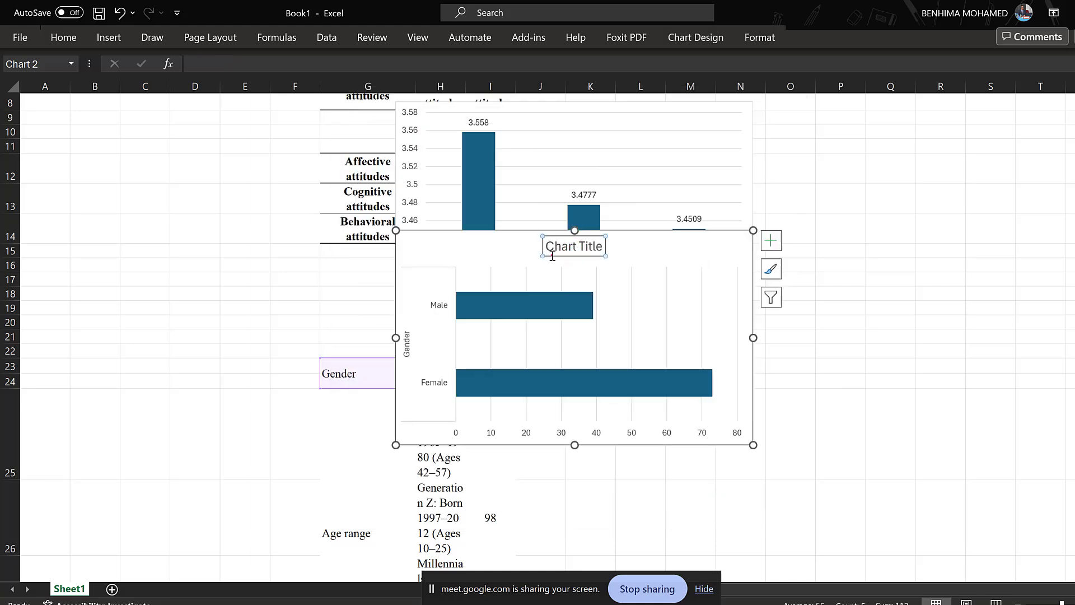
pyautogui.press('Delete')
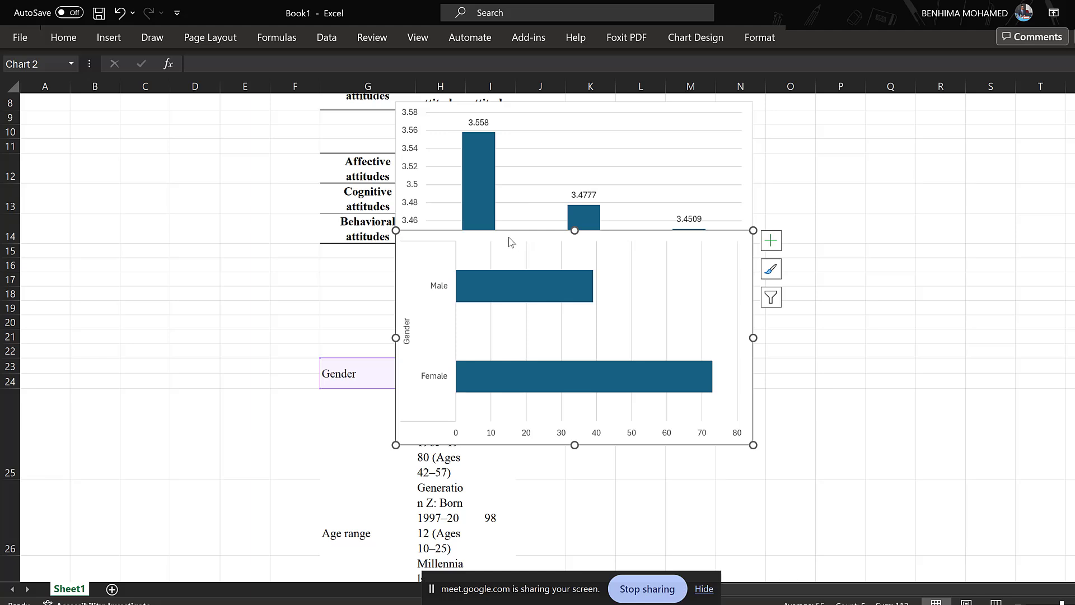
# - Move the gender chart clear of the pasted data and extend its data range to include the Age range rows
pyautogui.moveTo(511, 242); pyautogui.dragTo(821, 237)
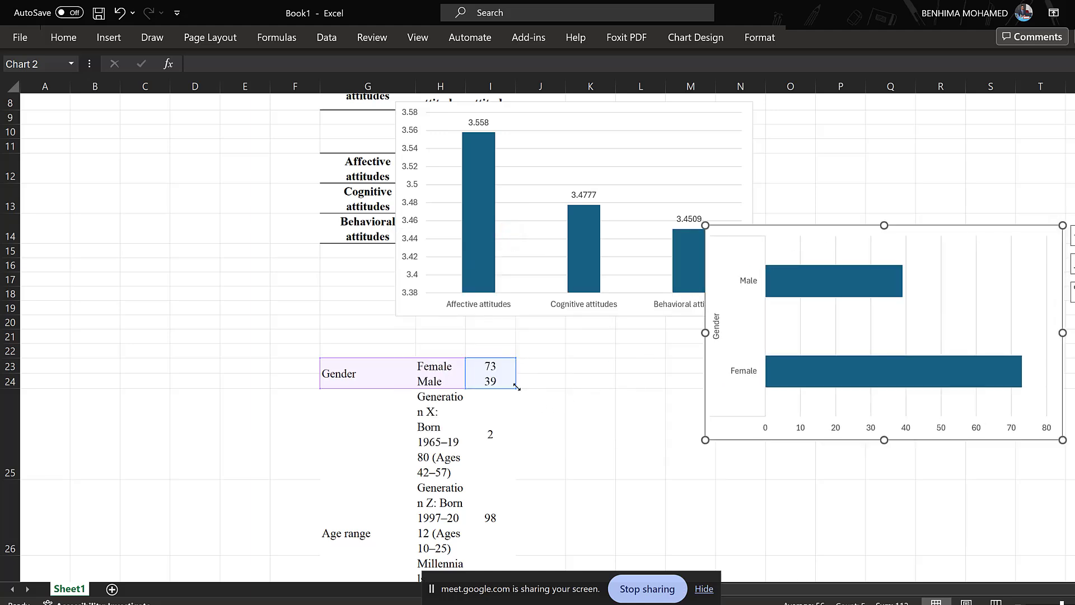
pyautogui.moveTo(517, 407); pyautogui.dragTo(510, 494)
pyautogui.scroll(1, 781, 350)
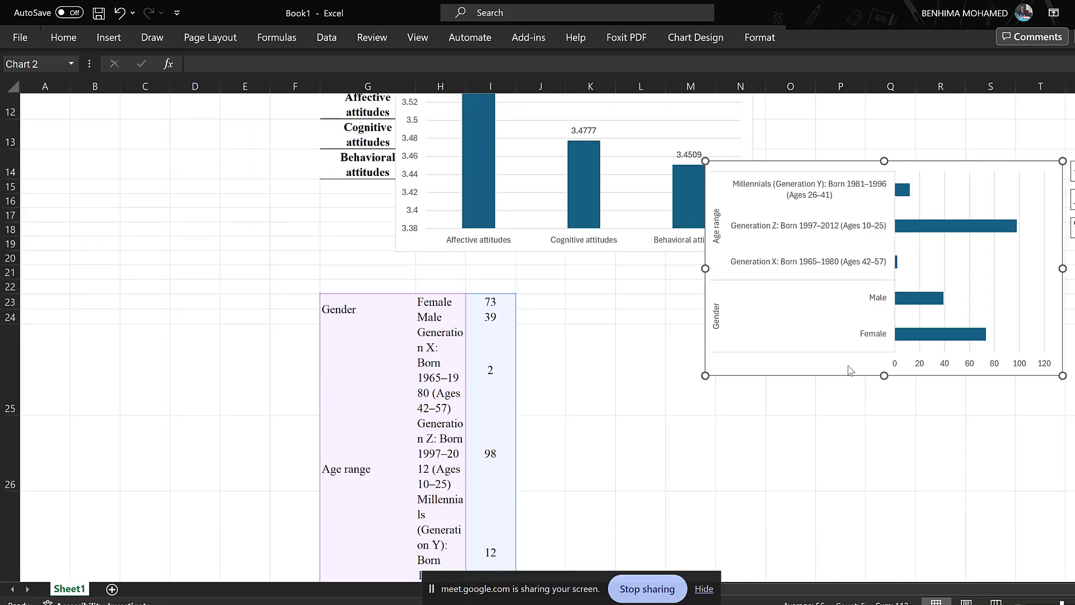
pyautogui.moveTo(825, 369); pyautogui.dragTo(723, 419)
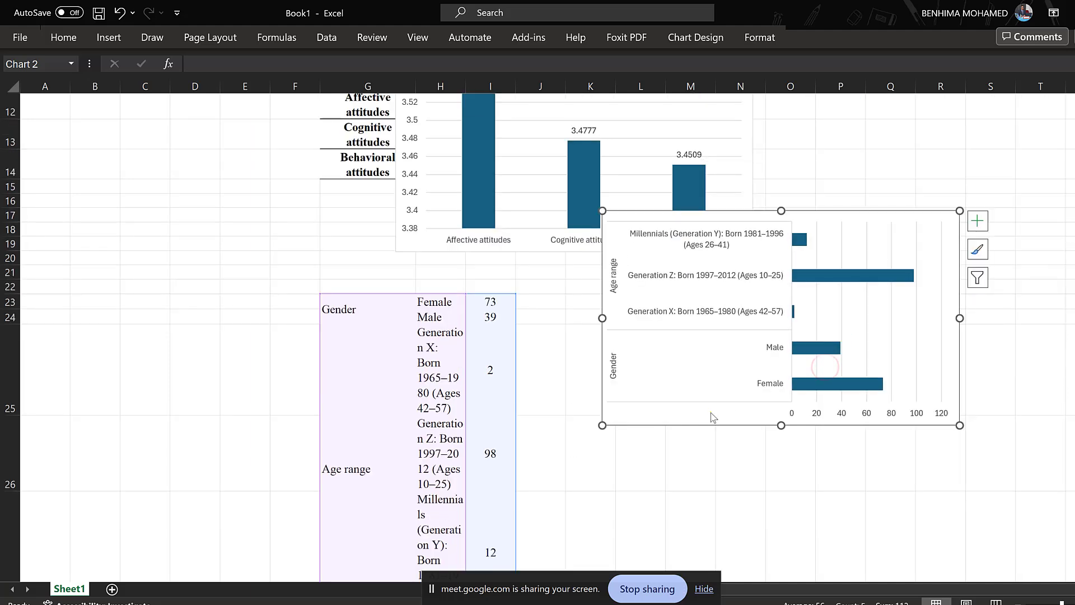
# - Copy the bar chart, paste it beneath Table 1 in the Word document, and add a blank line above it
pyautogui.rightClick(712, 413)
pyautogui.click(777, 191)
pyautogui.hotkey('alt', 'Tab')
pyautogui.click(405, 476)
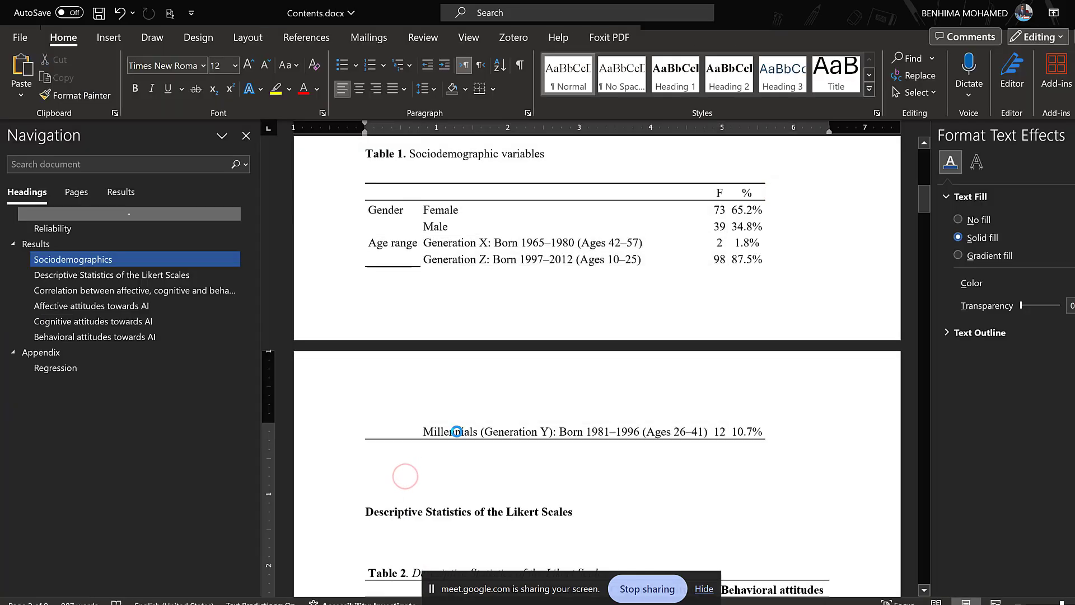
pyautogui.hotkey('ctrl', 'v')
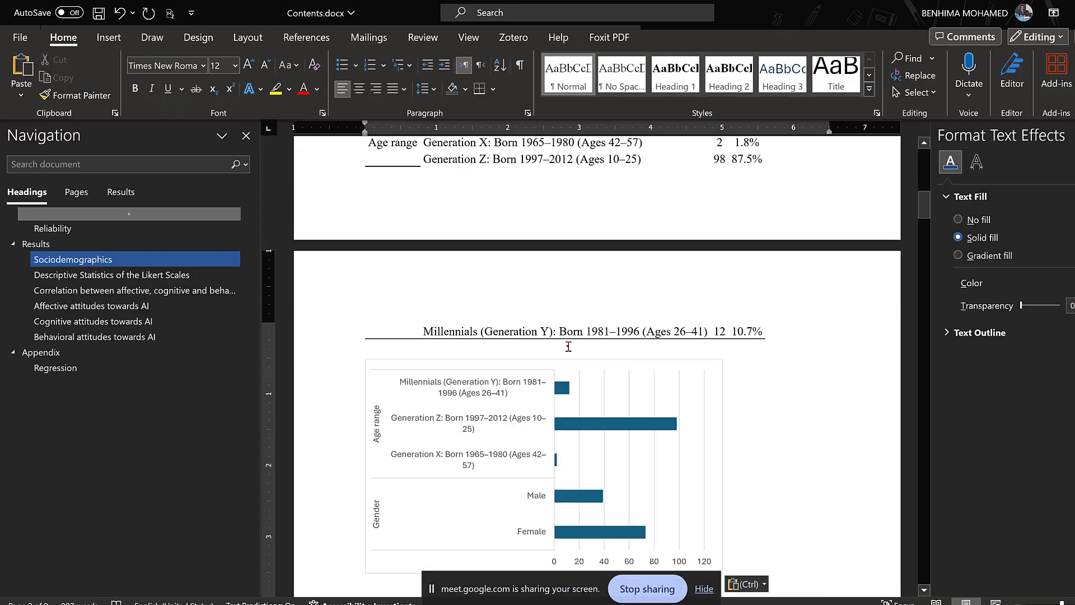
pyautogui.click(568, 347)
# - Enlarge the pasted bar chart to about 6.2 inches wide and 4.7 inches tall
pyautogui.scroll(-3, 688, 309)
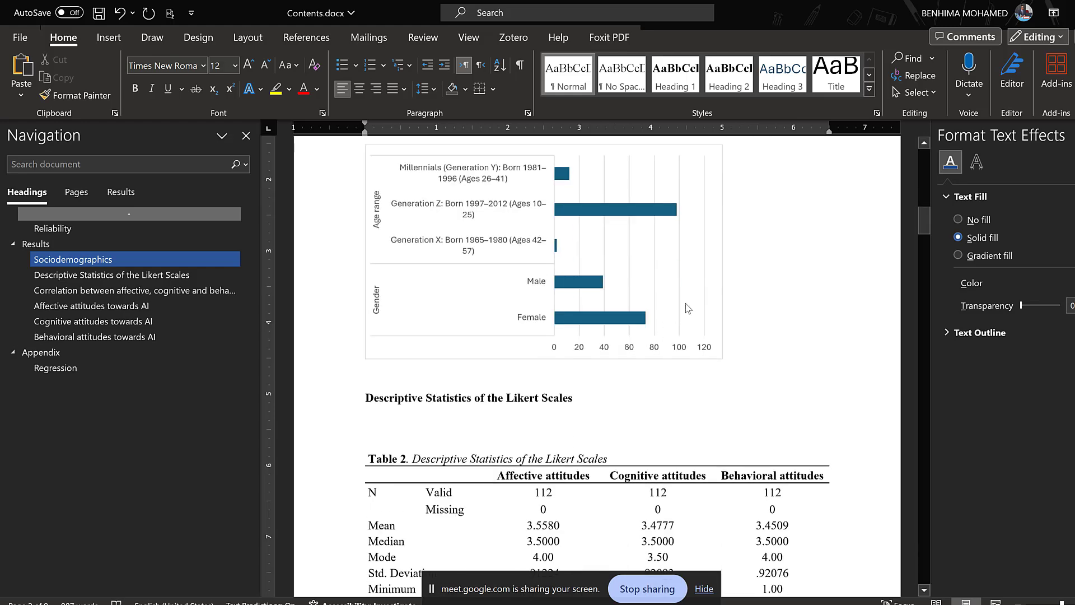
pyautogui.scroll(-1, 688, 309)
pyautogui.click(703, 190)
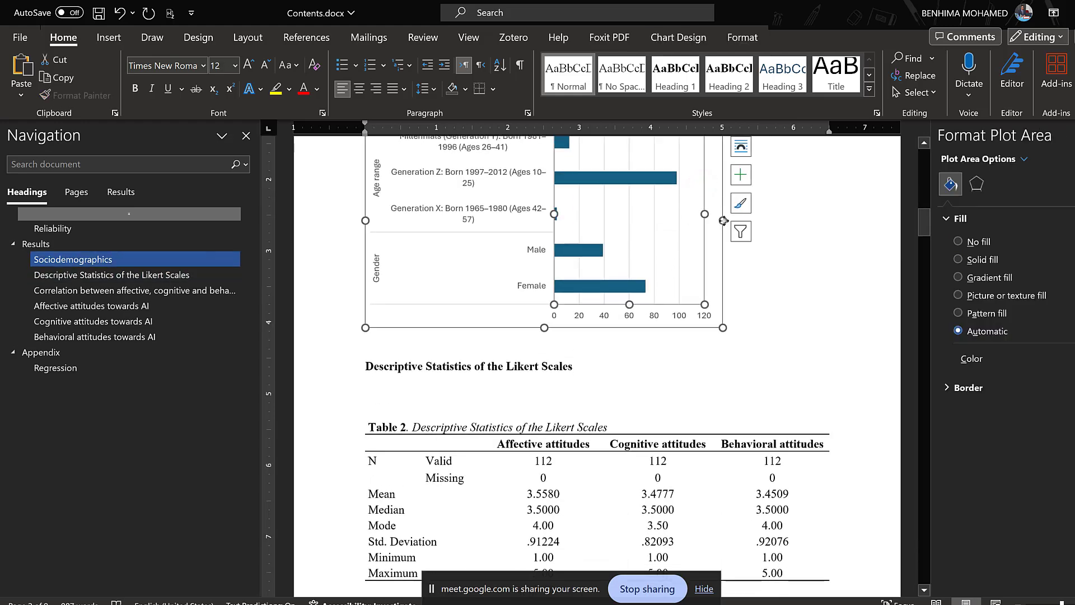
pyautogui.moveTo(724, 221); pyautogui.dragTo(807, 221)
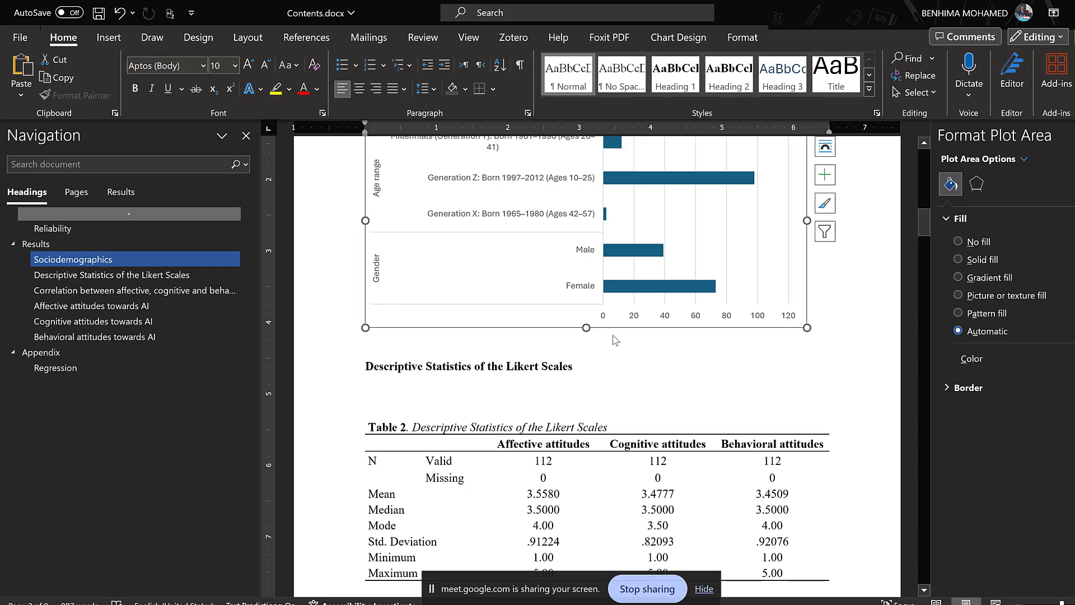
pyautogui.moveTo(587, 327); pyautogui.dragTo(586, 448)
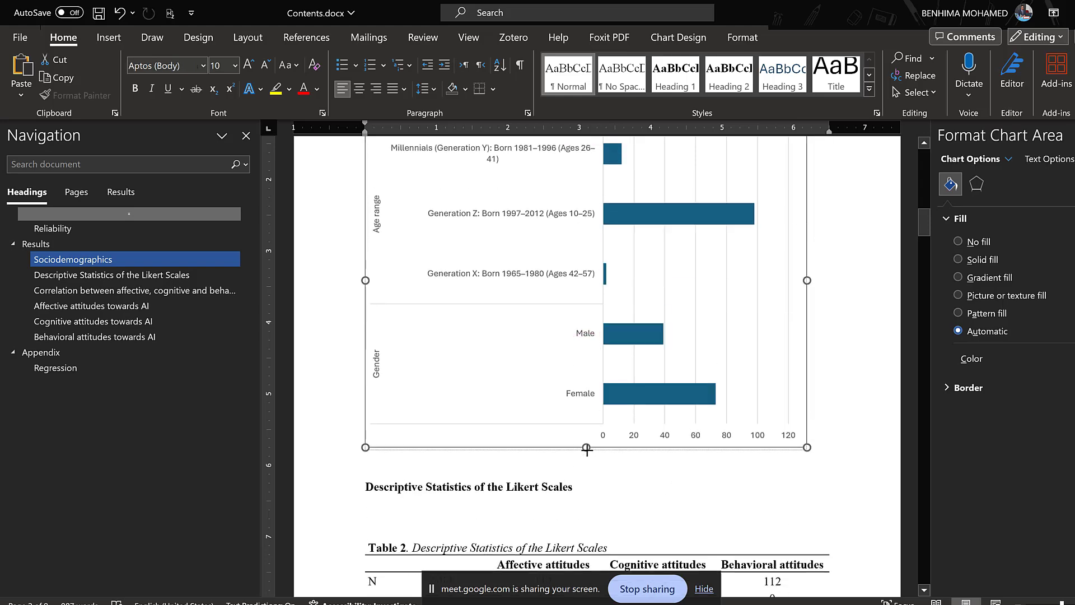
# - Add data labels to the bars of the sociodemographics chart
pyautogui.scroll(4, 672, 351)
pyautogui.click(673, 351)
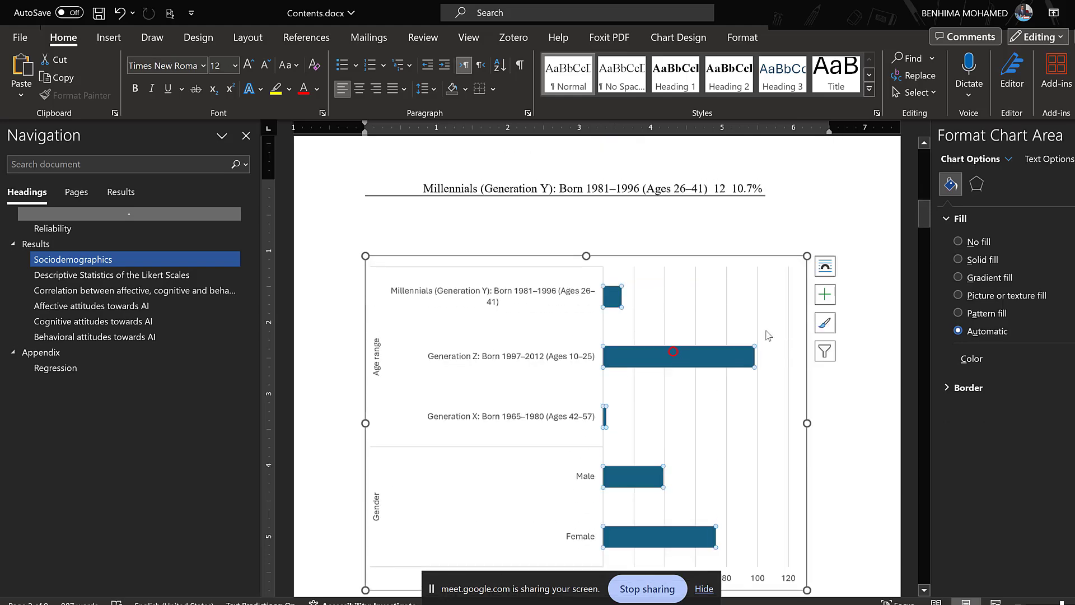
pyautogui.click(825, 289)
pyautogui.click(862, 364)
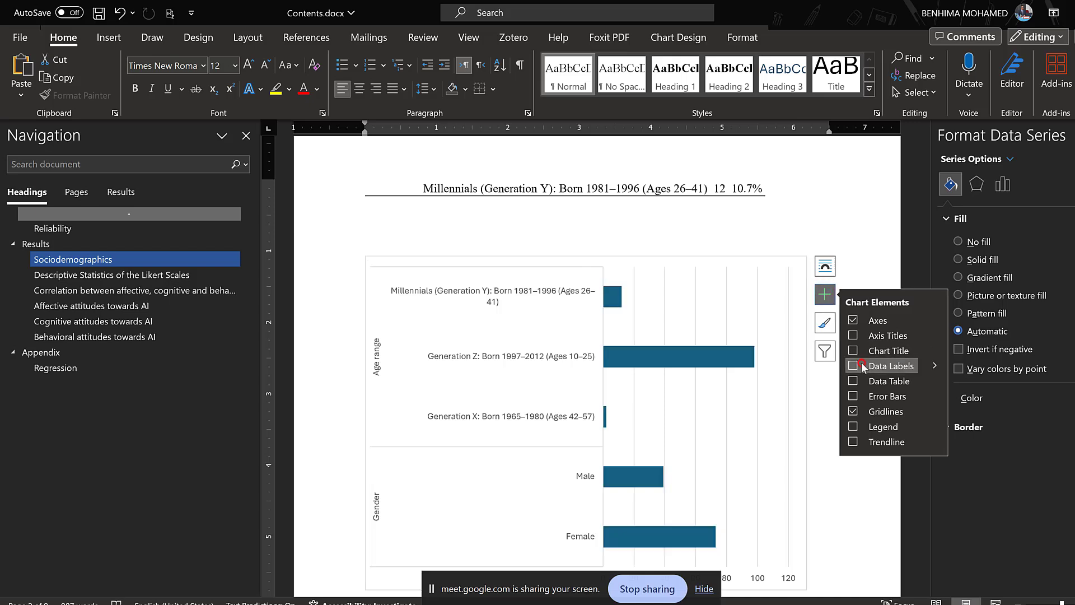
# - Copy the Table 1 caption onto the line above the bar chart and replace "Table" with "Figure"
pyautogui.click(571, 240)
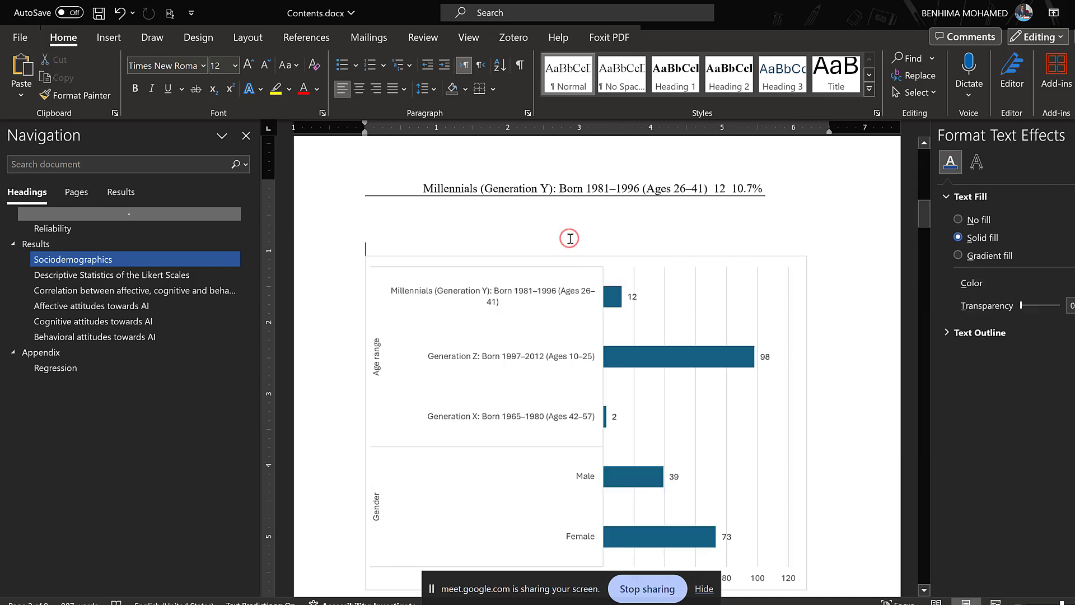
pyautogui.scroll(6, 522, 259)
pyautogui.tripleClick(556, 338)
pyautogui.hotkey('ctrl', 'c')
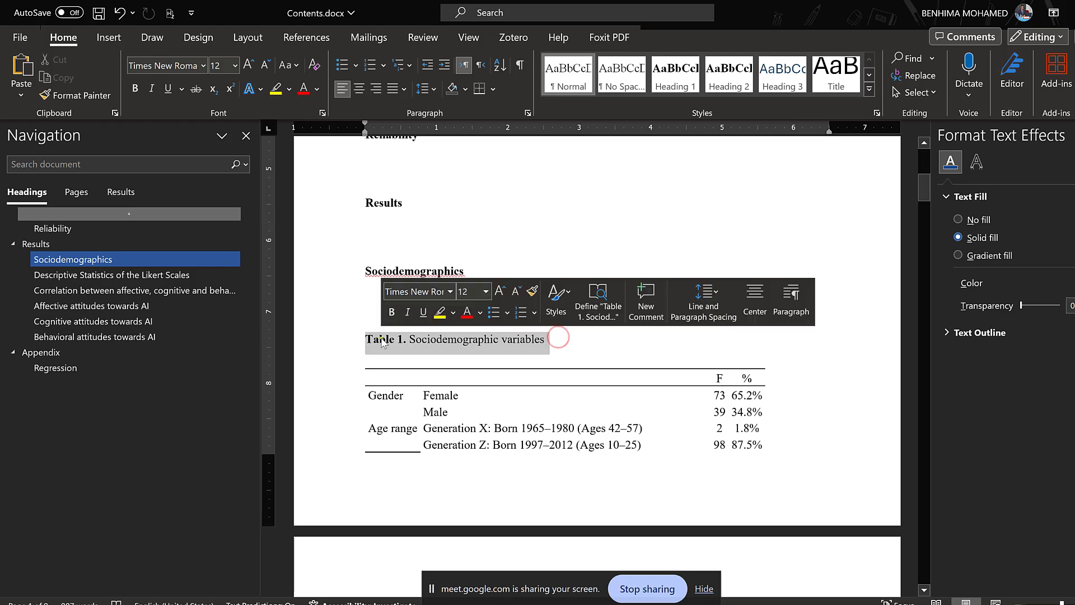
pyautogui.rightClick(382, 339)
pyautogui.press('Escape')
pyautogui.scroll(-8, 476, 343)
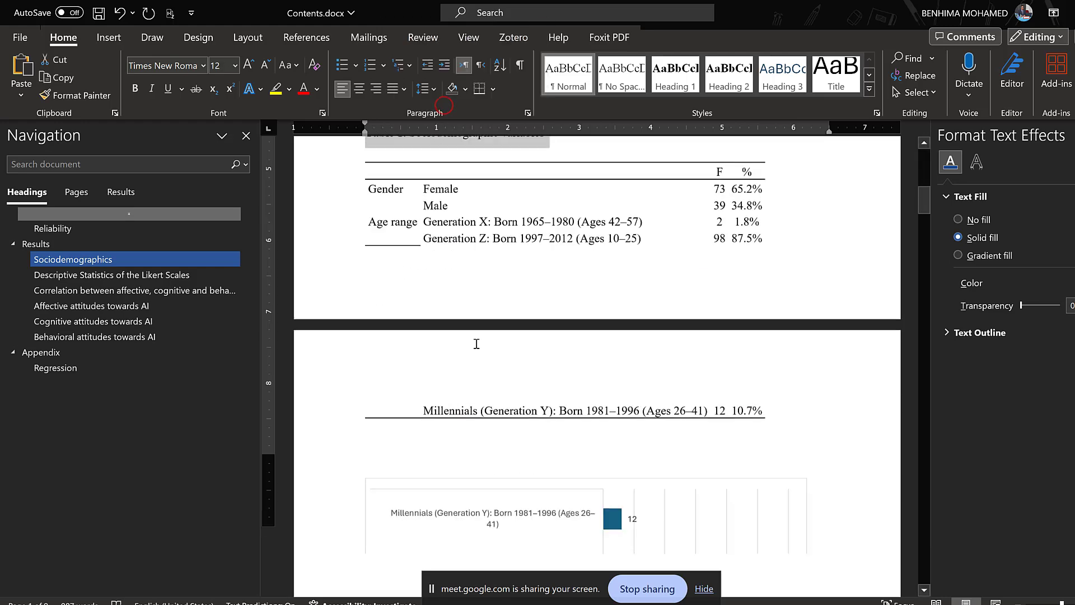
pyautogui.click(402, 278)
pyautogui.hotkey('ctrl', 'v')
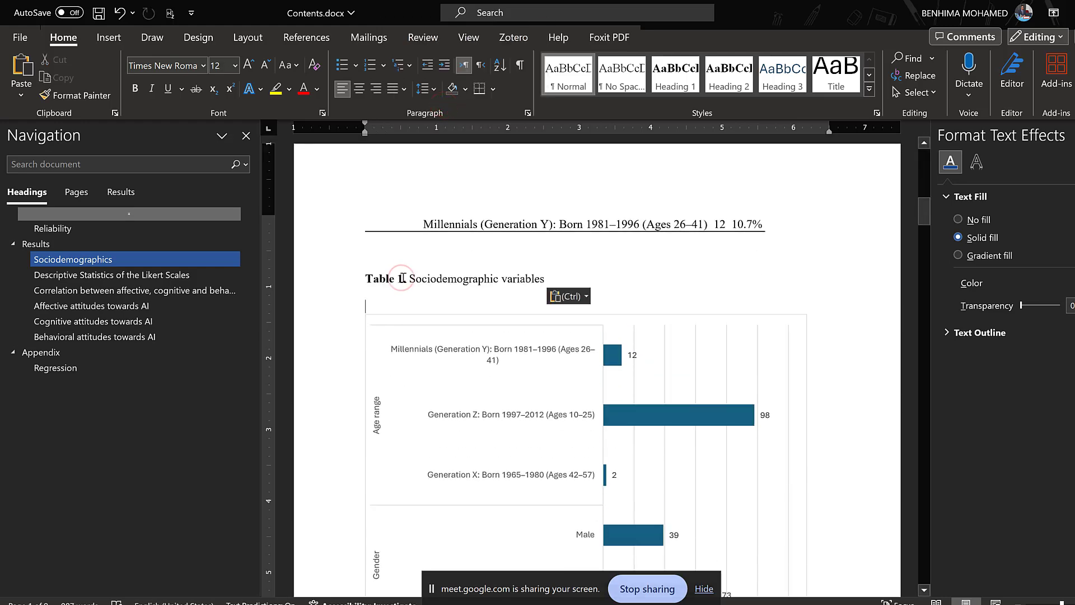
pyautogui.write('Figure')
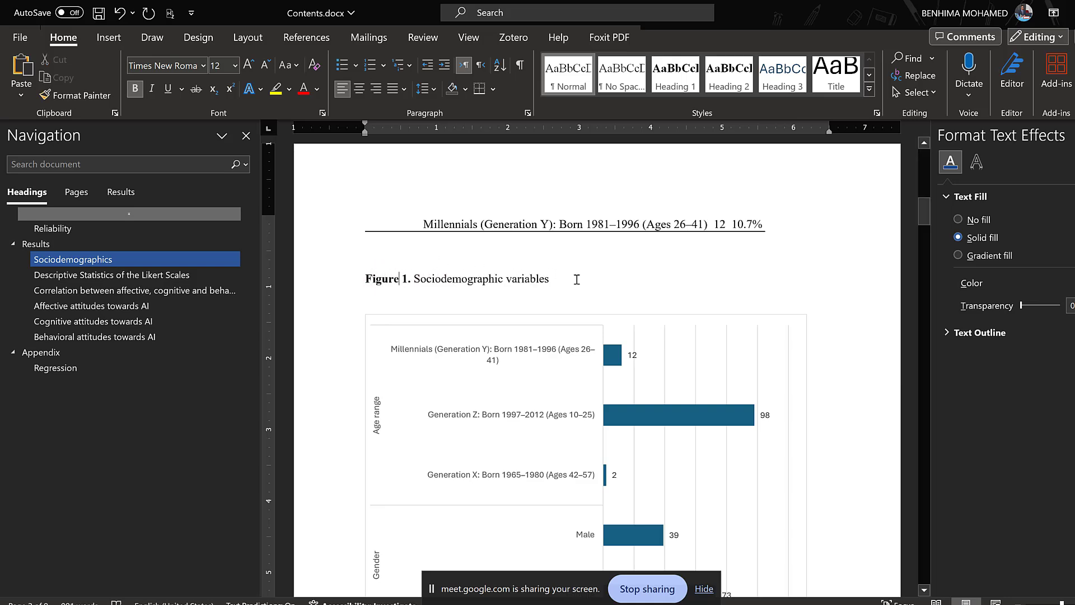
# - Give all bars of the sociodemographics chart a dense dotted pattern fill instead of the automatic one
pyautogui.scroll(-3, 577, 280)
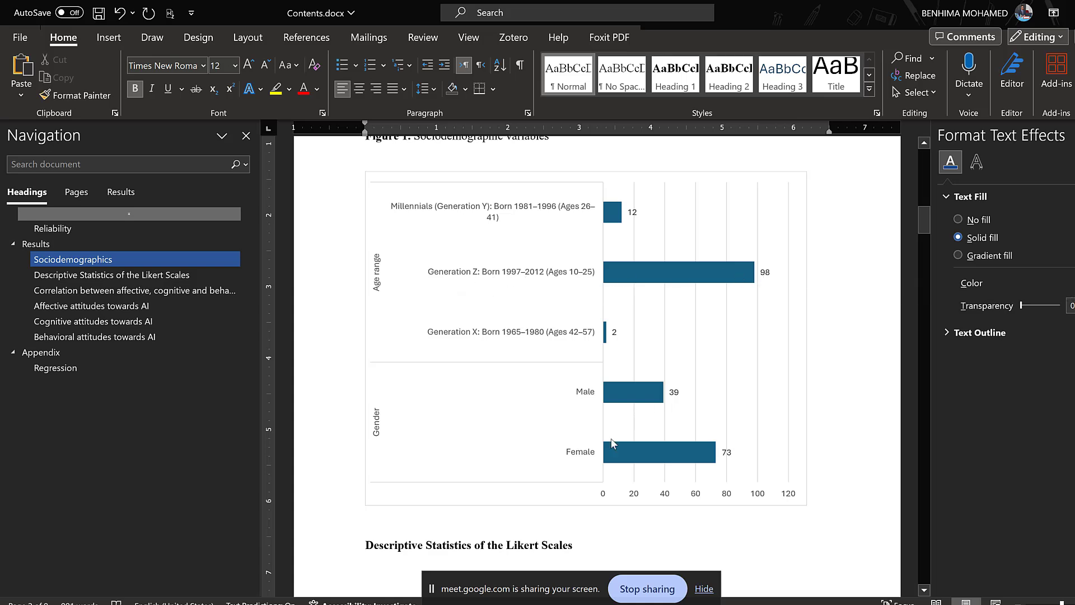
pyautogui.click(704, 274)
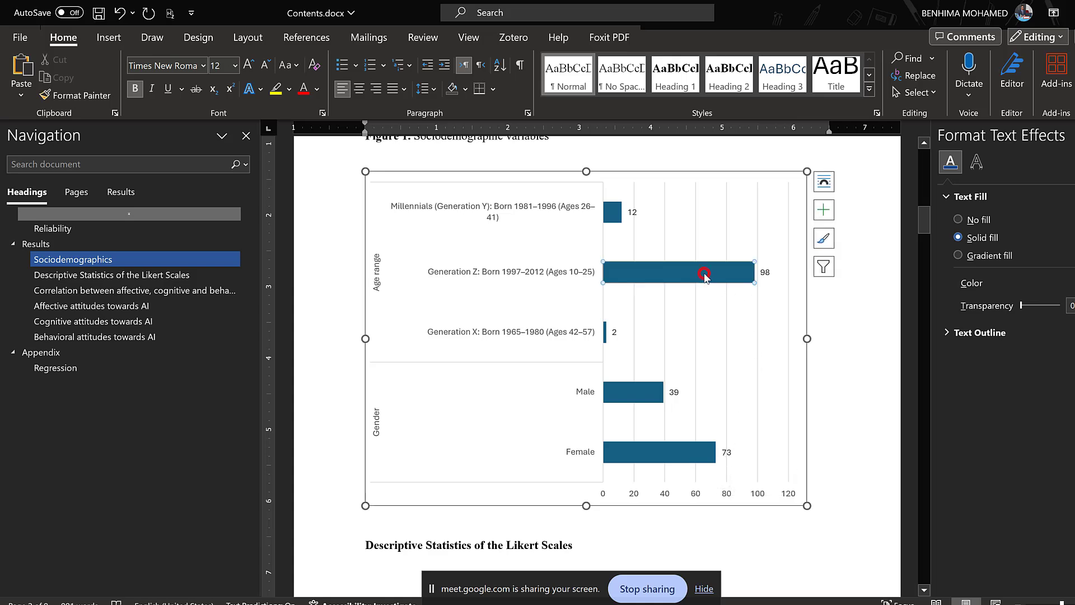
pyautogui.click(671, 222)
pyautogui.click(651, 186)
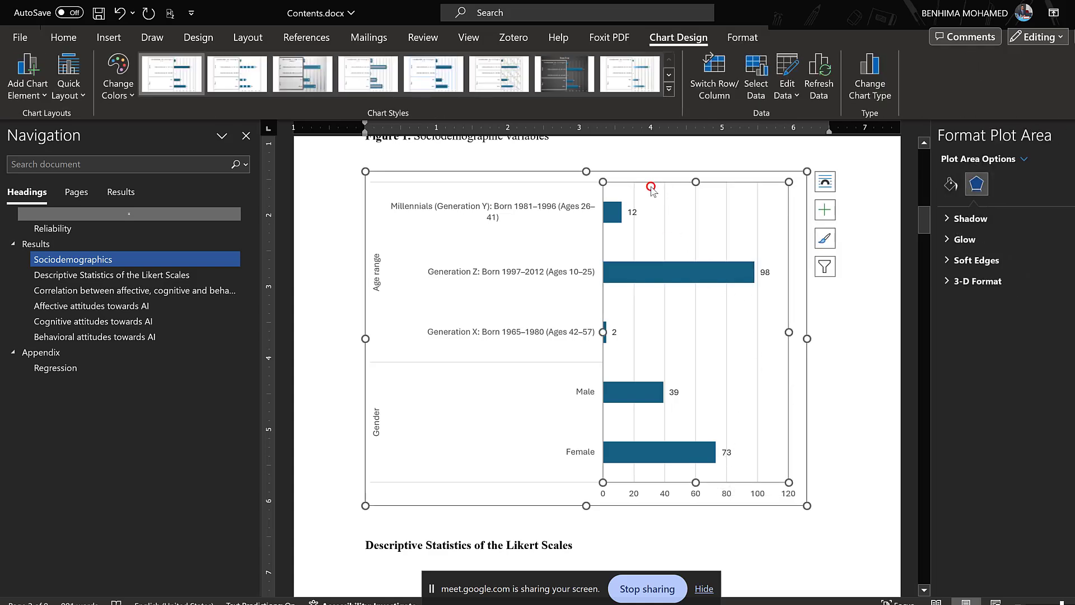
pyautogui.click(615, 212)
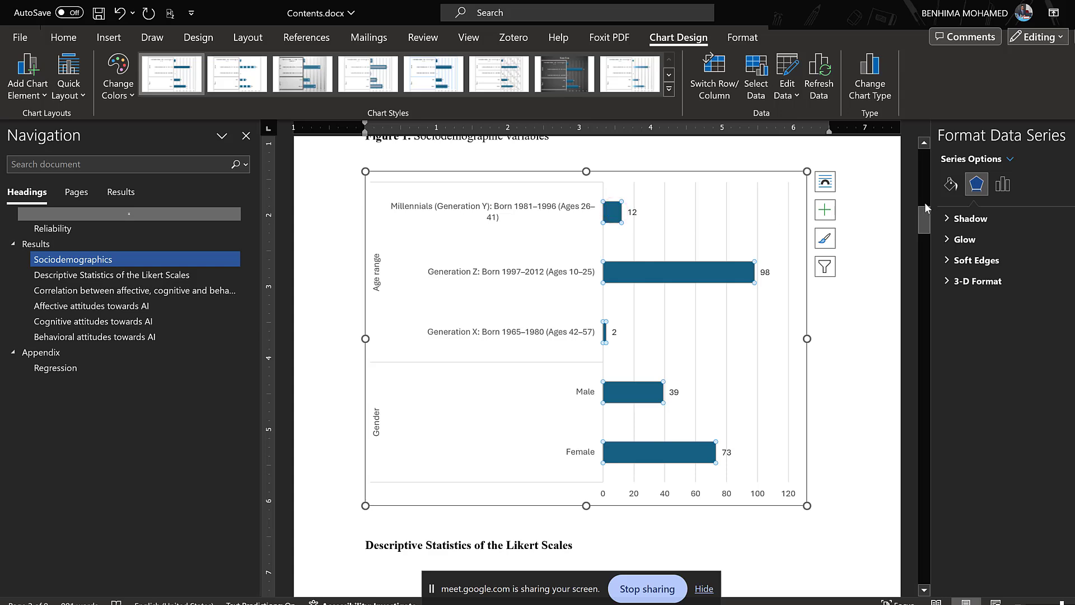
pyautogui.click(950, 184)
pyautogui.click(960, 219)
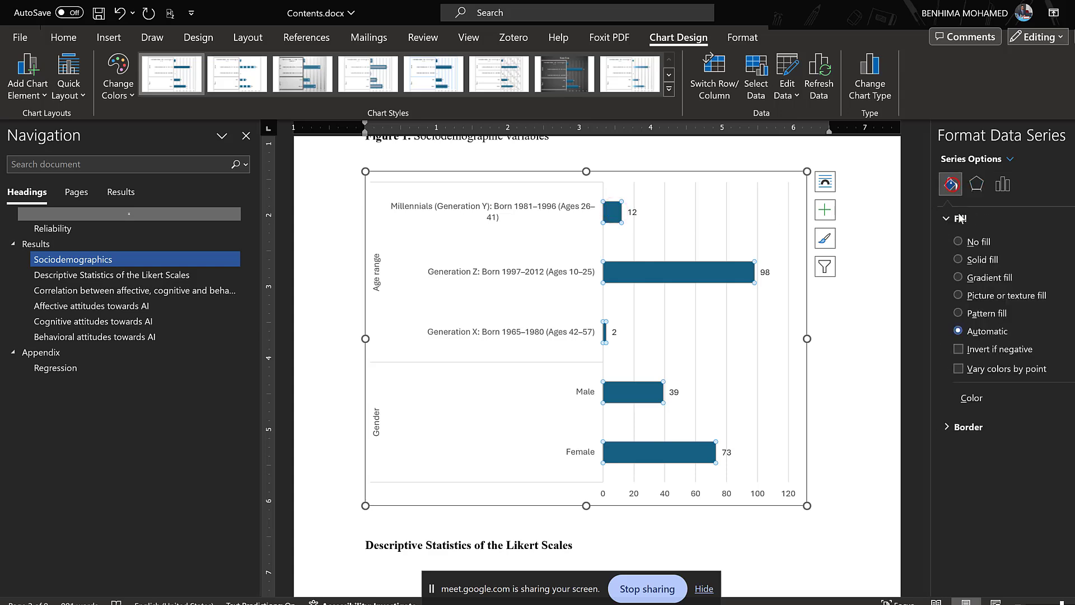
pyautogui.click(958, 313)
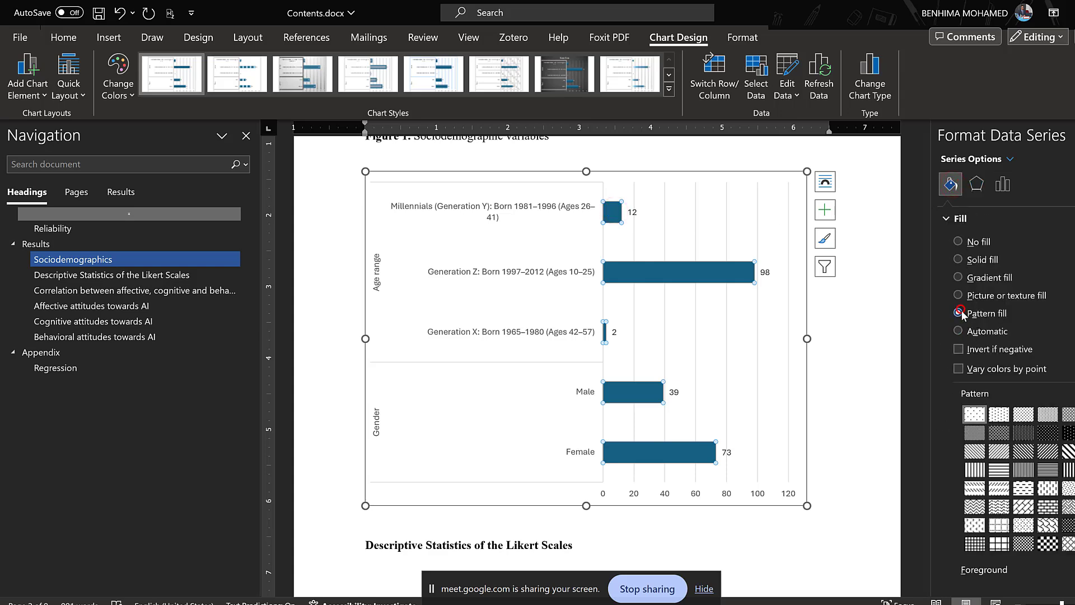
pyautogui.click(983, 436)
# - Set the foreground color of the bars' pattern fill to a light gray shade
pyautogui.scroll(-1, 986, 440)
pyautogui.click(1073, 534)
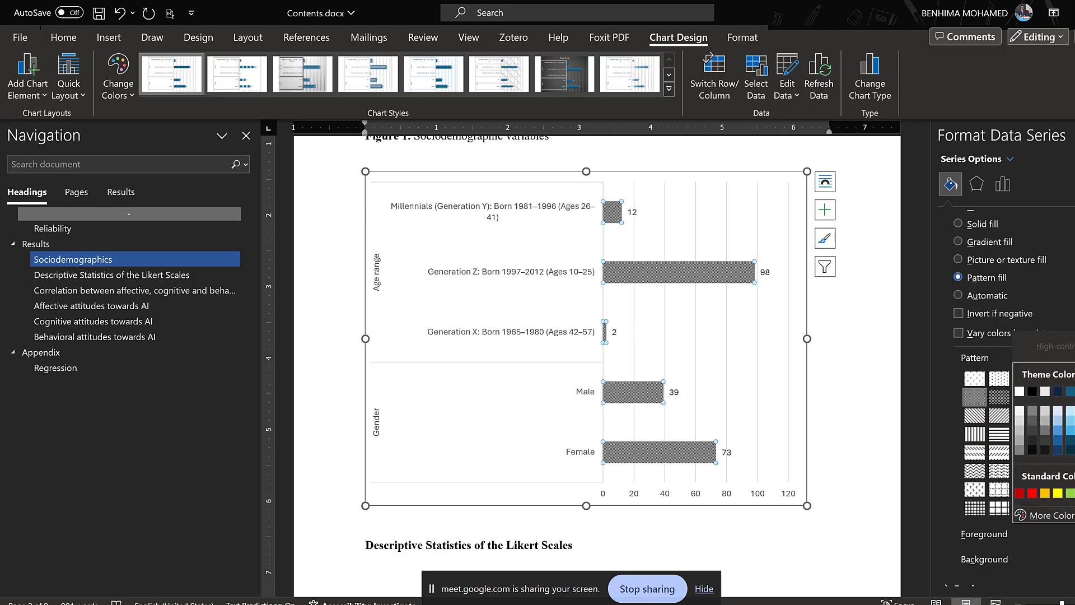
pyautogui.click(1072, 534)
pyautogui.click(1072, 533)
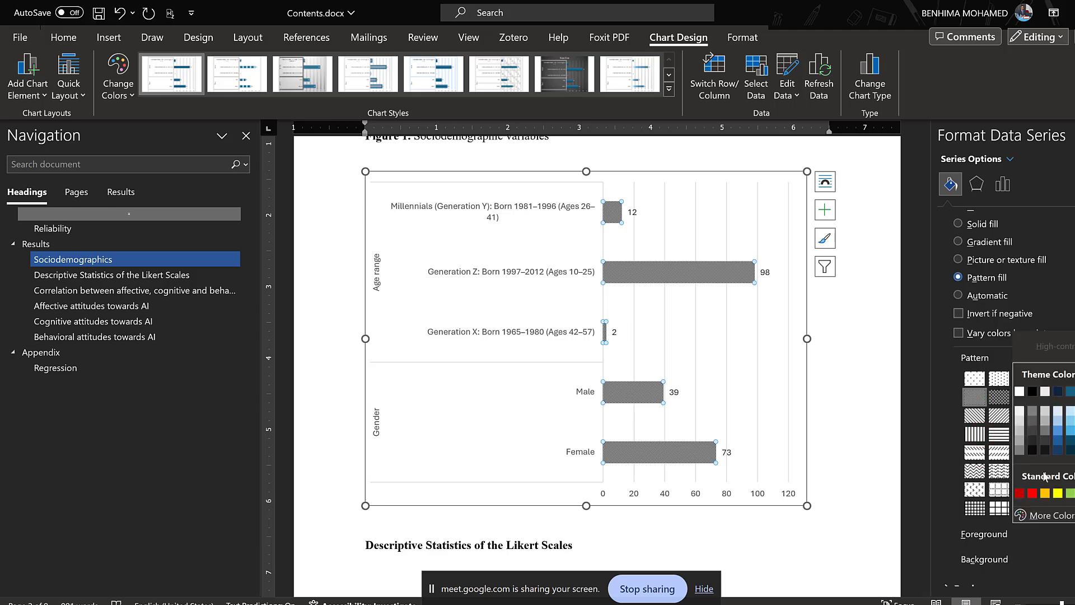
pyautogui.click(1020, 431)
pyautogui.click(698, 322)
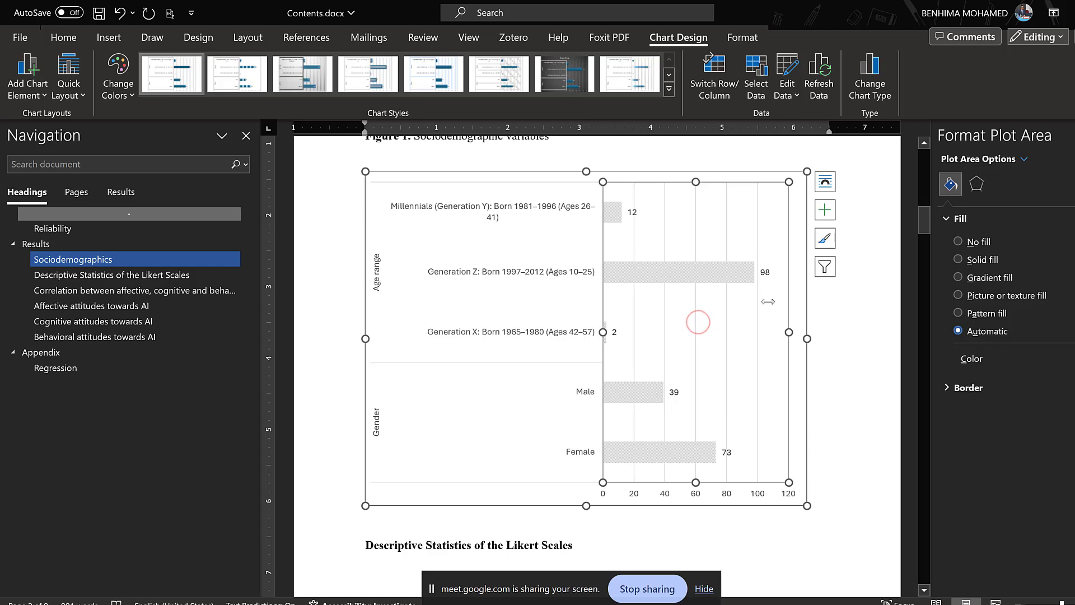
# - Set the bars' pattern fill to a near-black foreground and a gray background in the sociodemographics chart
pyautogui.click(723, 274)
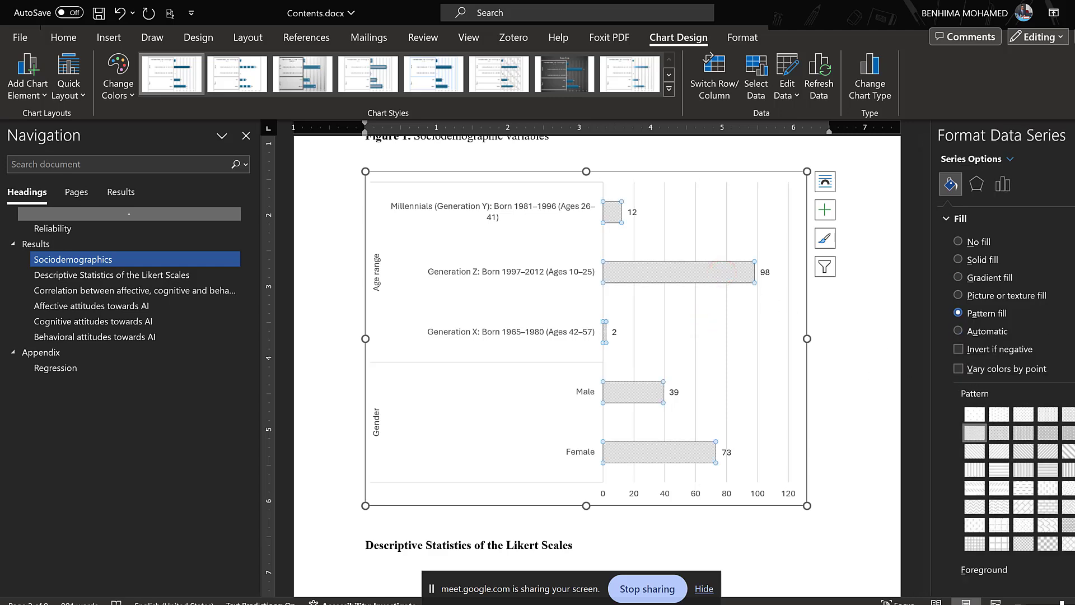
pyautogui.click(1073, 570)
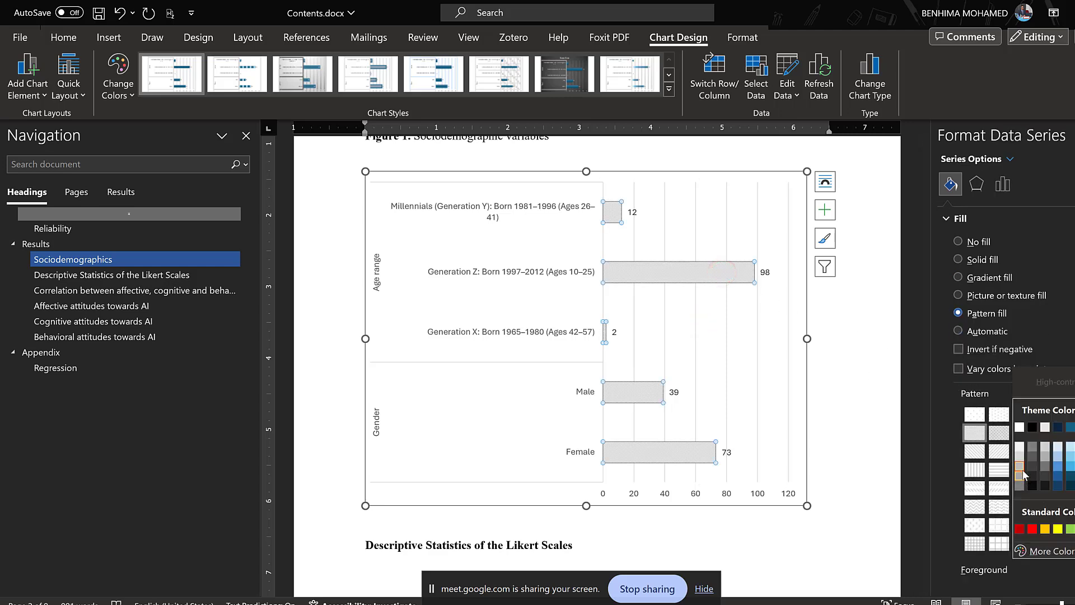
pyautogui.click(1033, 486)
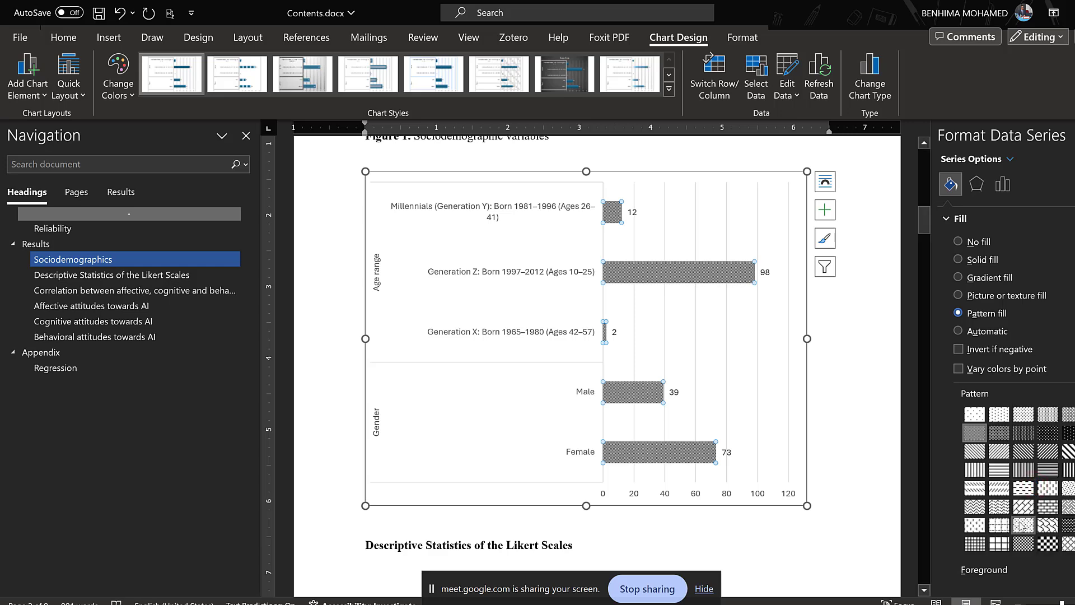
pyautogui.scroll(-1, 1023, 524)
pyautogui.click(1072, 524)
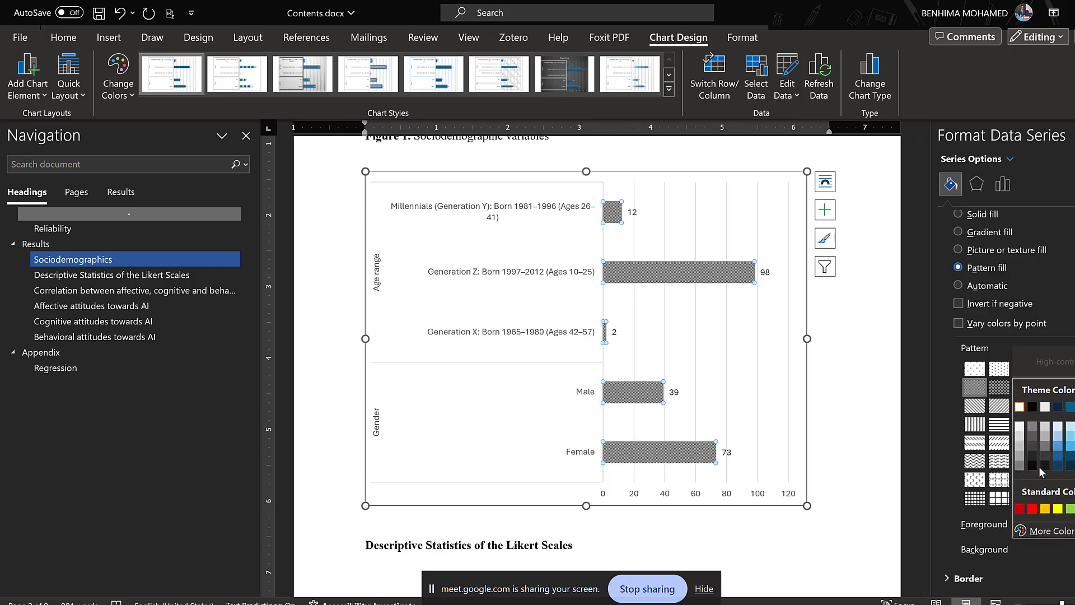
pyautogui.click(1023, 447)
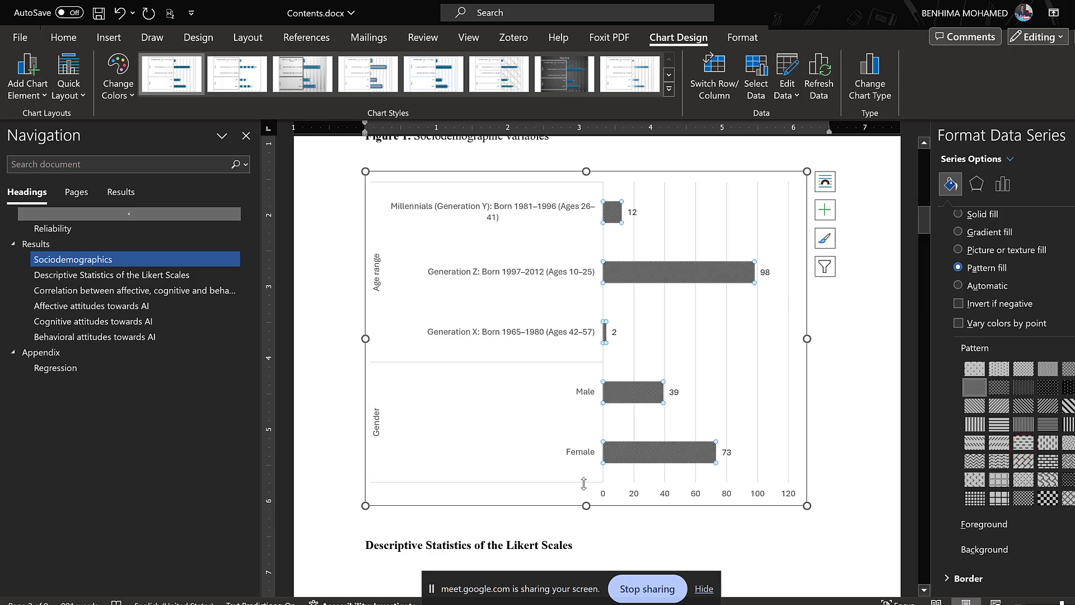
pyautogui.click(531, 525)
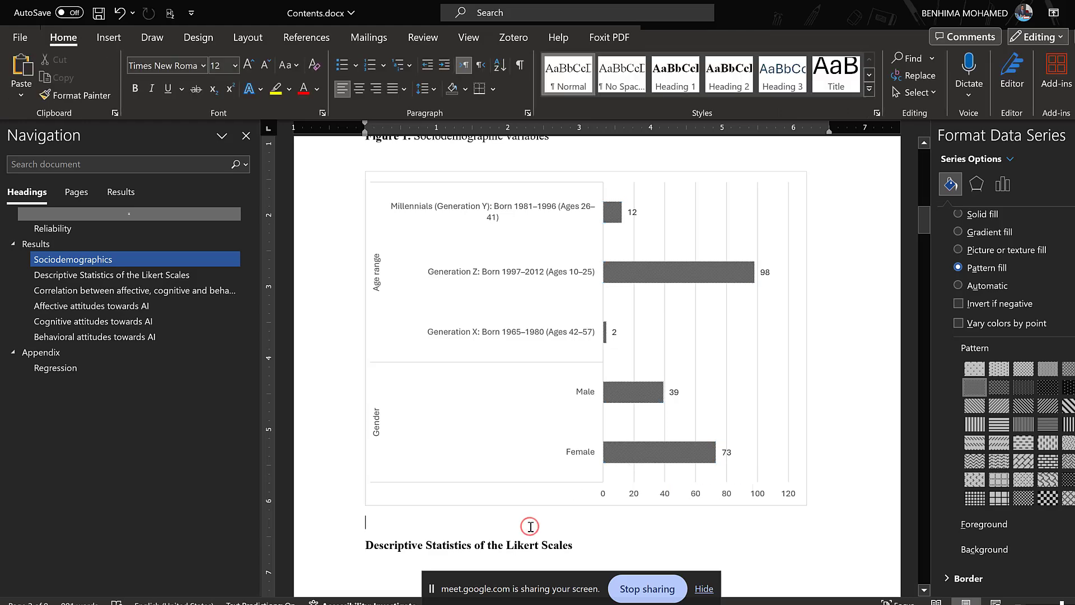
# - Copy the heading "Correlation between affective, cognitive and behavioral attitudes" and paste it on the blank line below Table 3
pyautogui.scroll(-1, 530, 526)
pyautogui.scroll(-15, 531, 527)
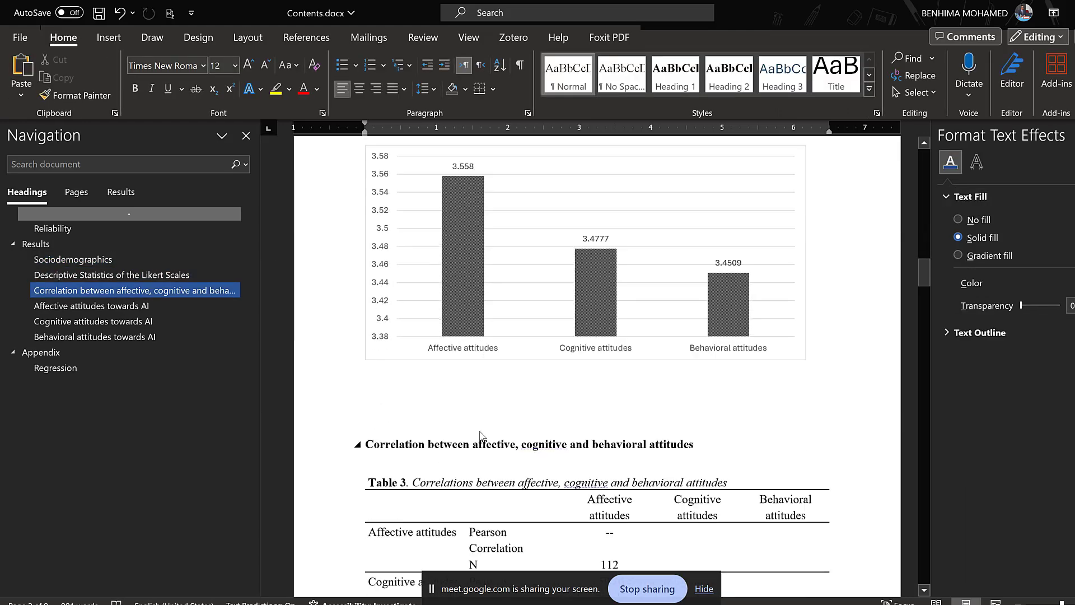
pyautogui.scroll(-6, 480, 432)
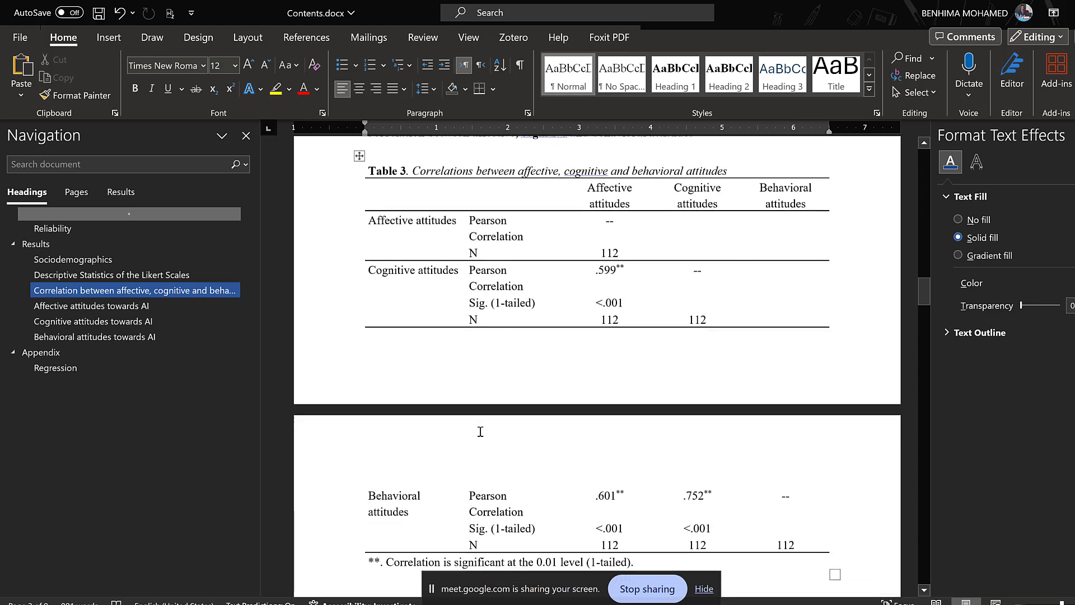
pyautogui.scroll(6, 480, 432)
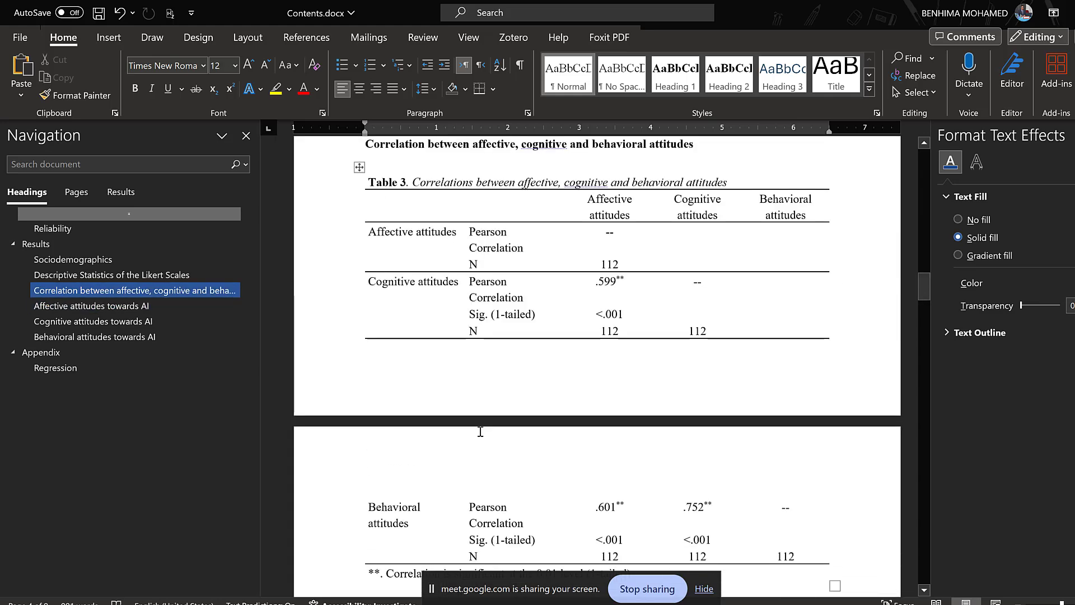
pyautogui.scroll(-4, 480, 431)
pyautogui.scroll(4, 480, 431)
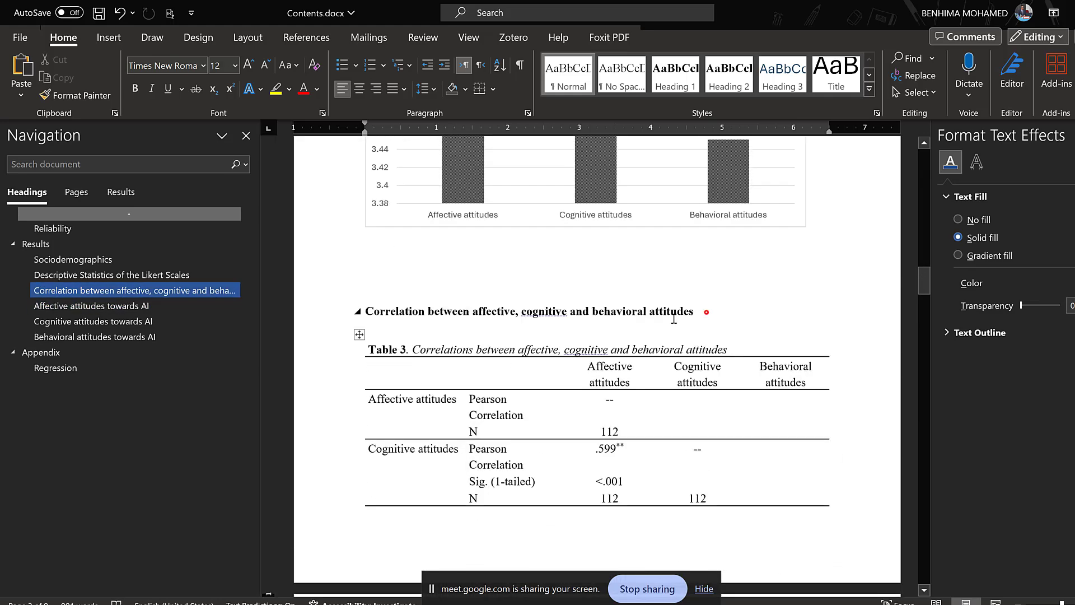
pyautogui.moveTo(701, 311); pyautogui.dragTo(411, 316)
pyautogui.rightClick(395, 315)
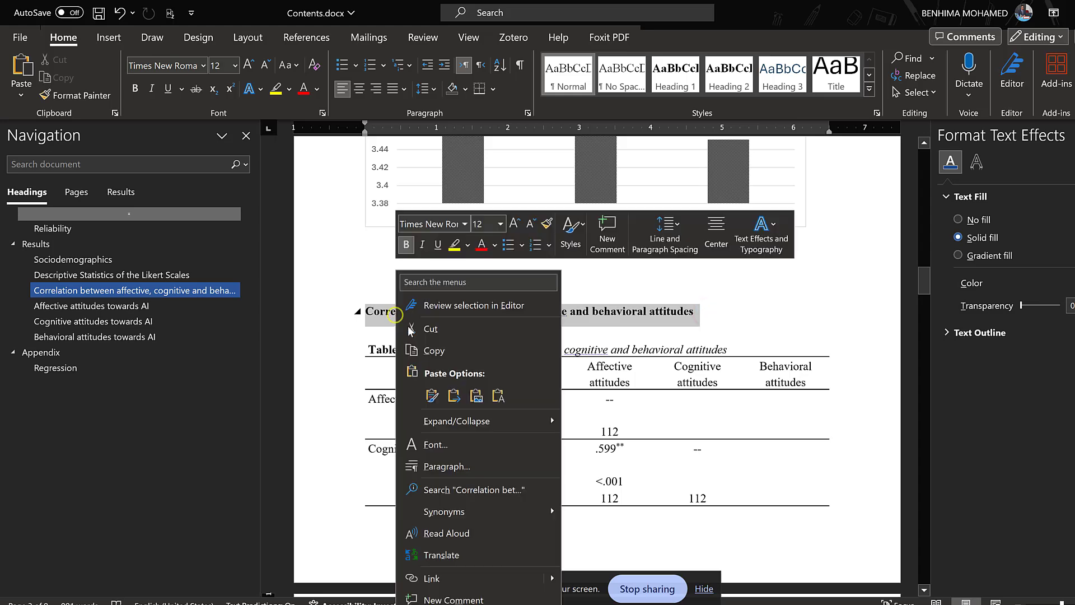
pyautogui.click(434, 350)
pyautogui.scroll(-7, 394, 440)
pyautogui.click(395, 440)
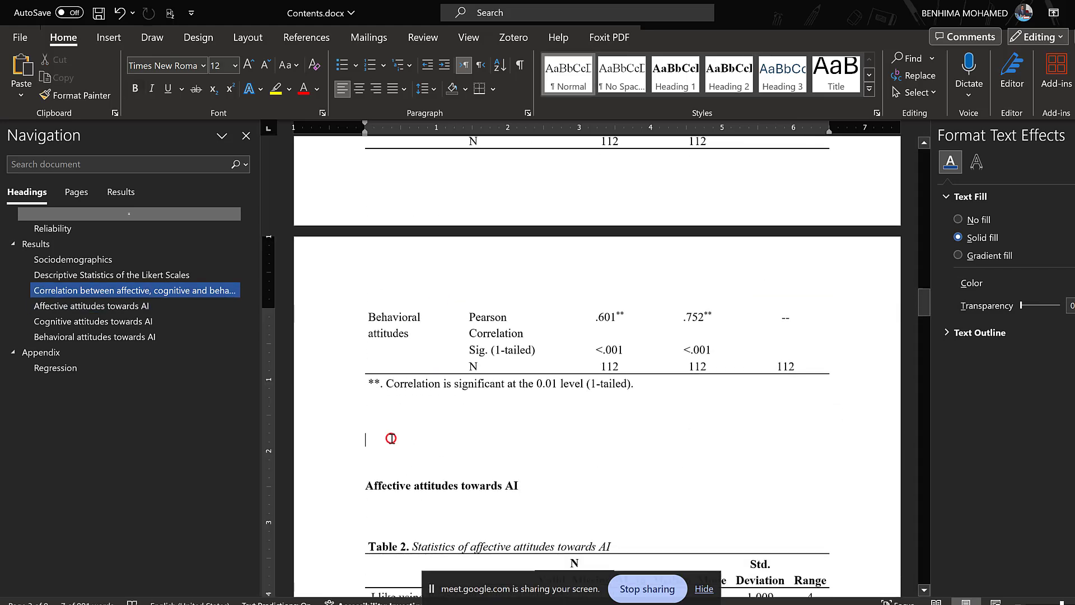
pyautogui.hotkey('ctrl', 'v')
# - Replace "Correlation between" with "The effect of" in the pasted heading below Table 3
pyautogui.doubleClick(396, 441)
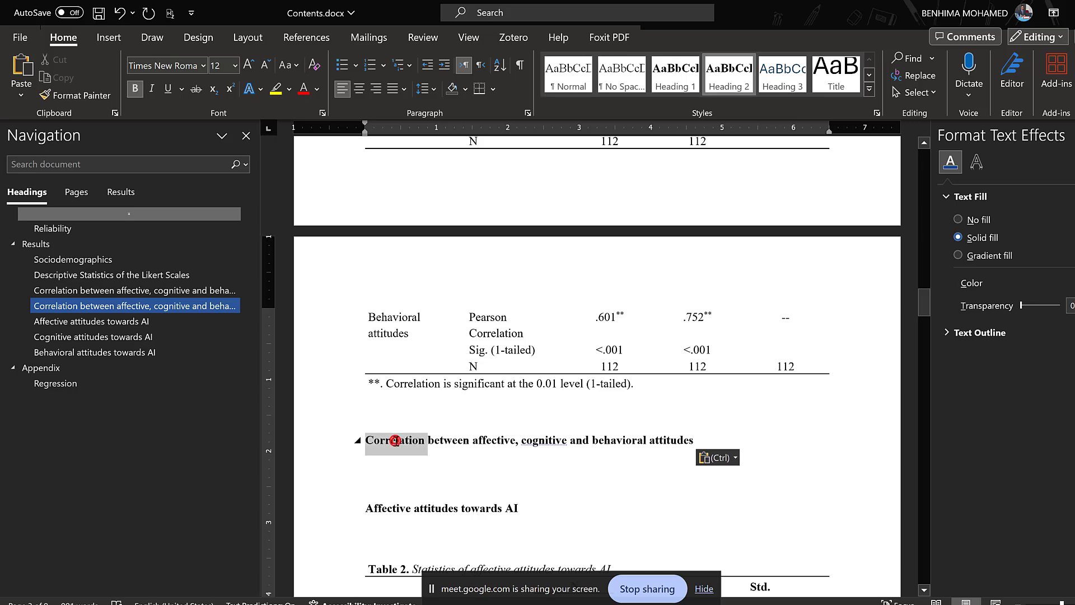
pyautogui.press('BackSpace')
pyautogui.write('Regr')
pyautogui.press('BackSpace')
pyautogui.press('BackSpace')
pyautogui.press('BackSpace')
pyautogui.press('BackSpace')
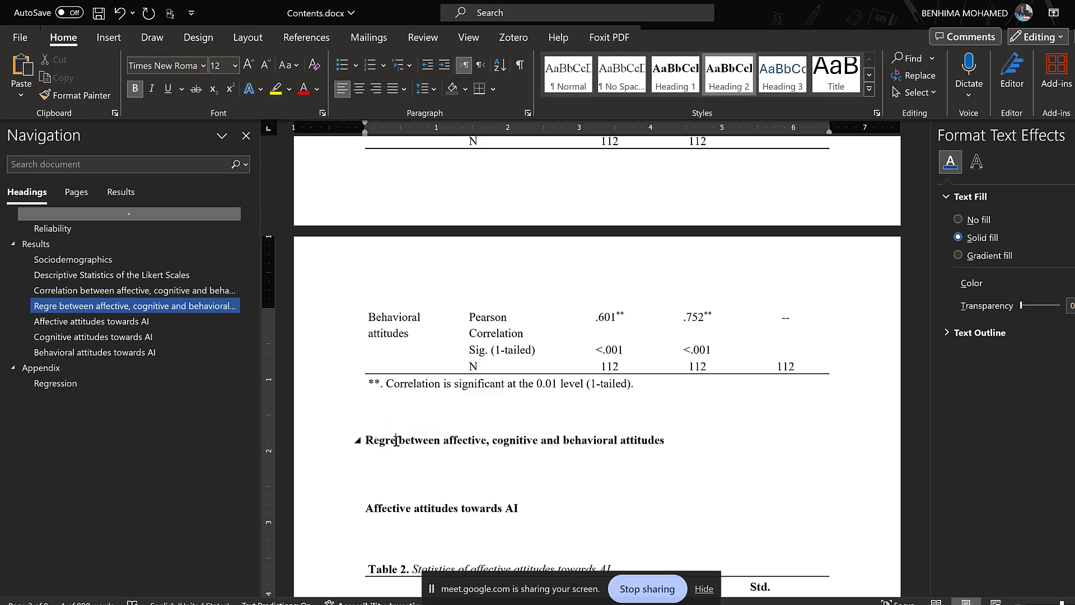
pyautogui.write('The effect')
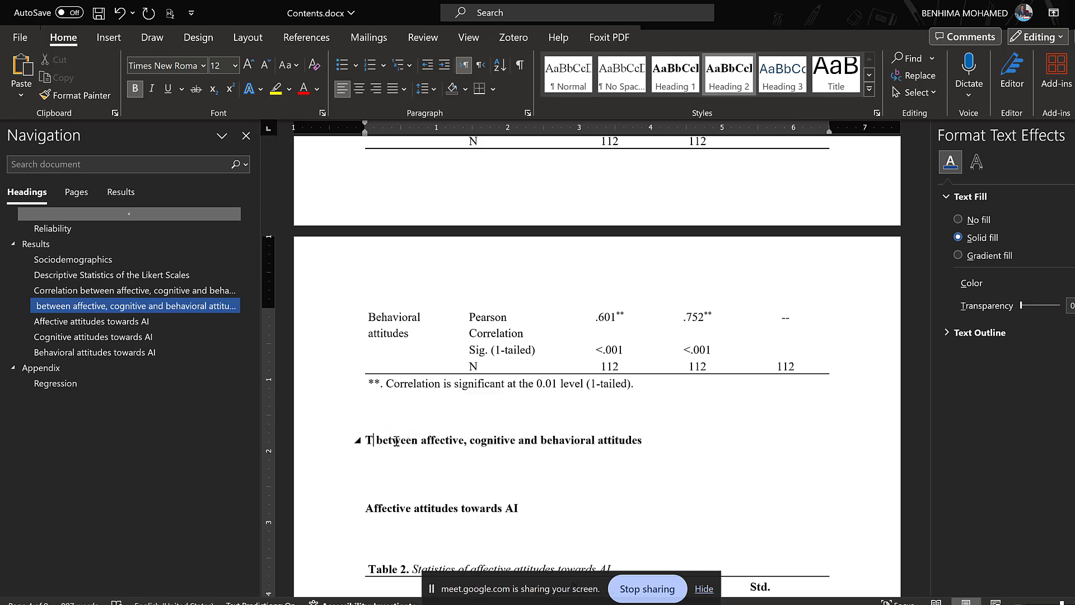
pyautogui.doubleClick(432, 441)
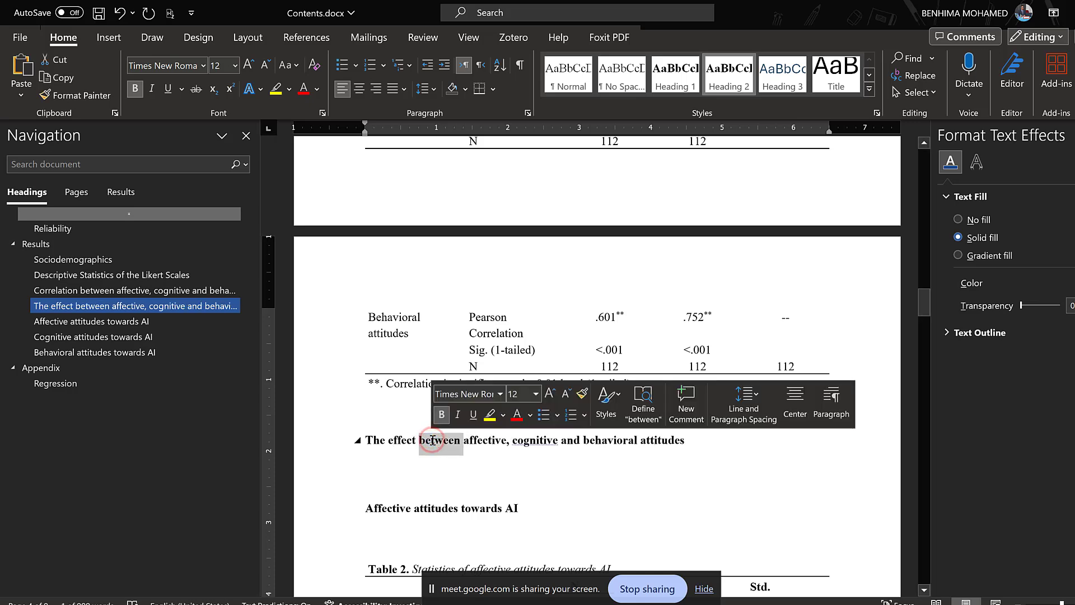
pyautogui.press('BackSpace')
pyautogui.write('of')
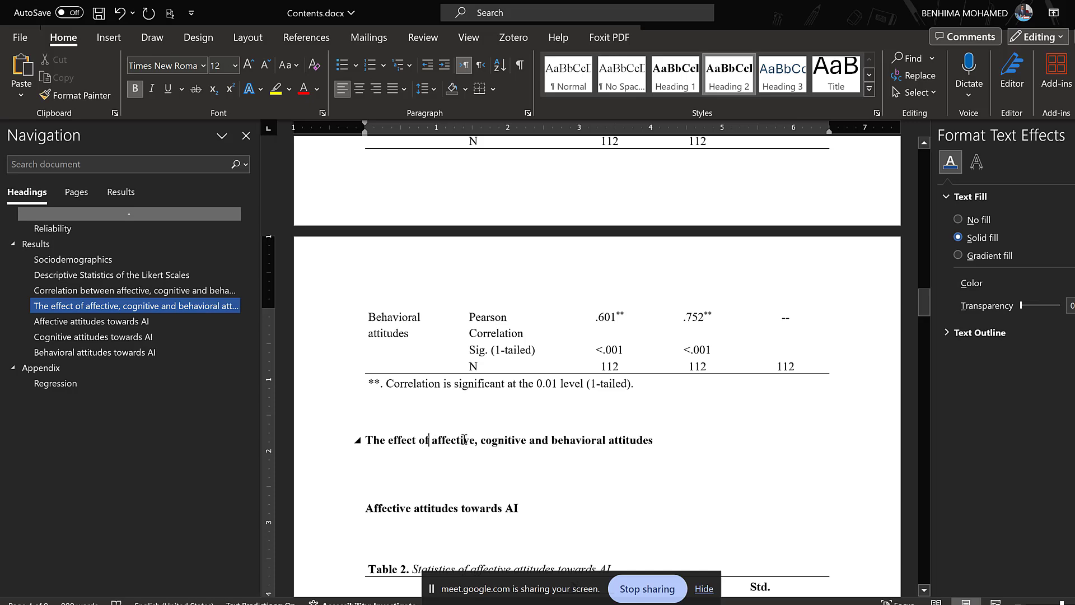
# - Reword the rest of the new heading to read "affective and cognitive attitudes on behavioral attitudes"
pyautogui.press('BackSpace')
pyautogui.write('and')
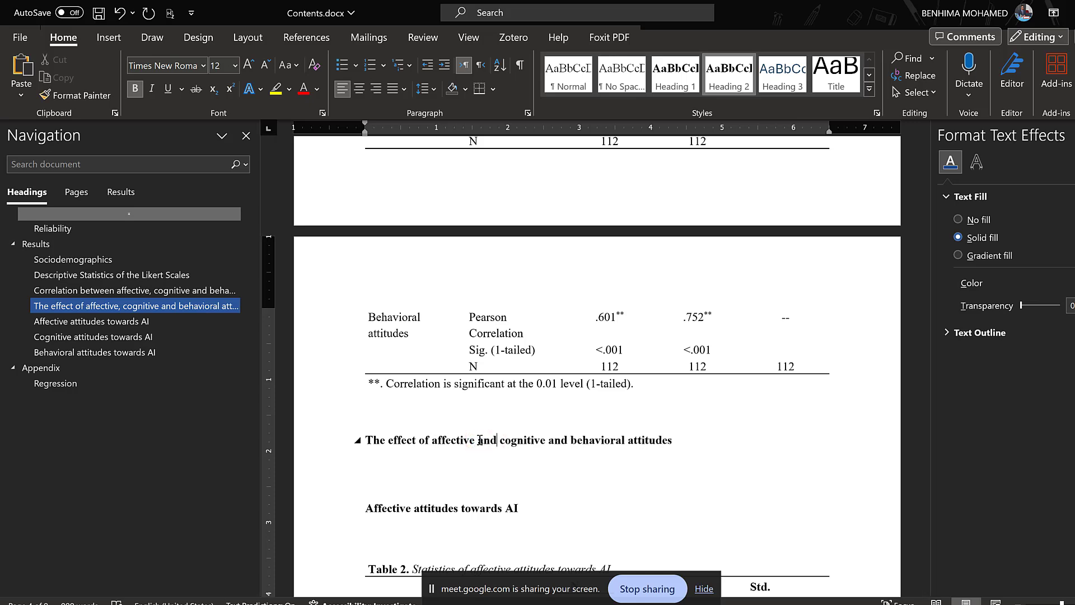
pyautogui.click(546, 441)
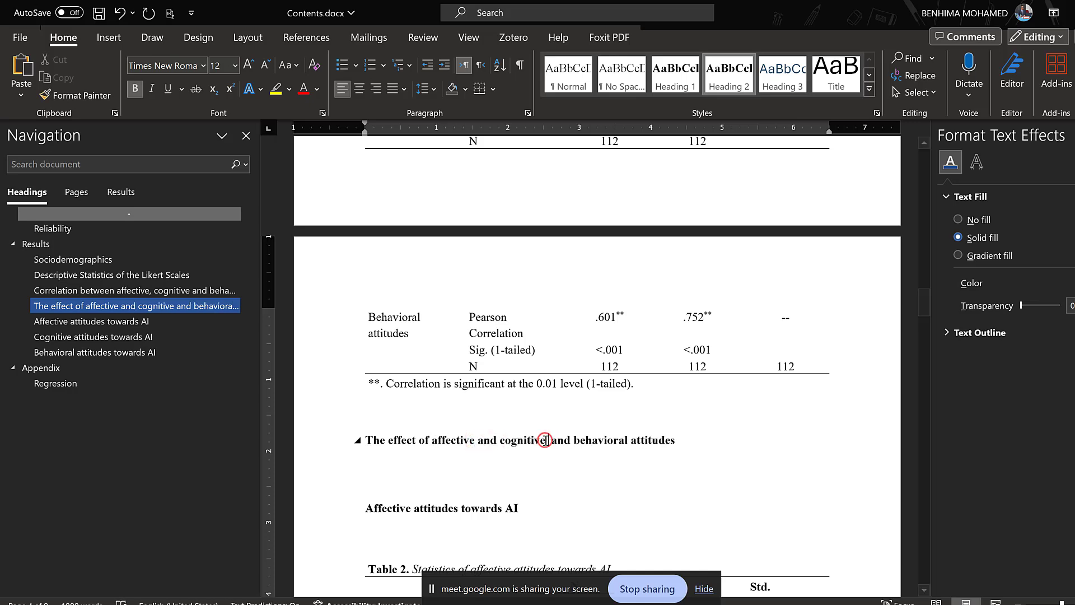
pyautogui.write('factors on')
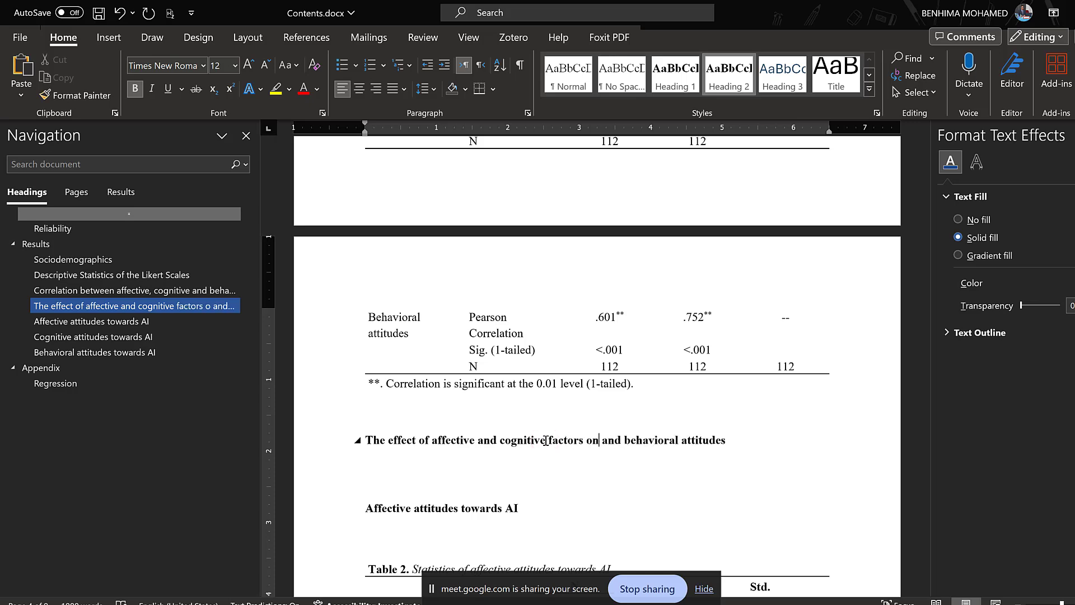
pyautogui.doubleClick(615, 438)
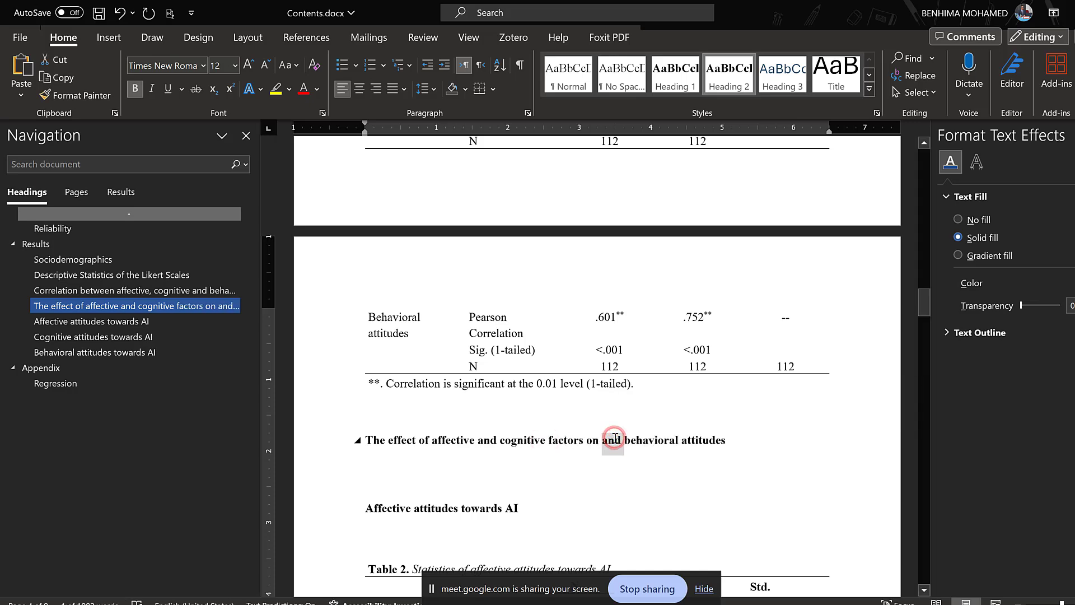
pyautogui.press('BackSpace')
pyautogui.doubleClick(562, 441)
pyautogui.write('attitudes')
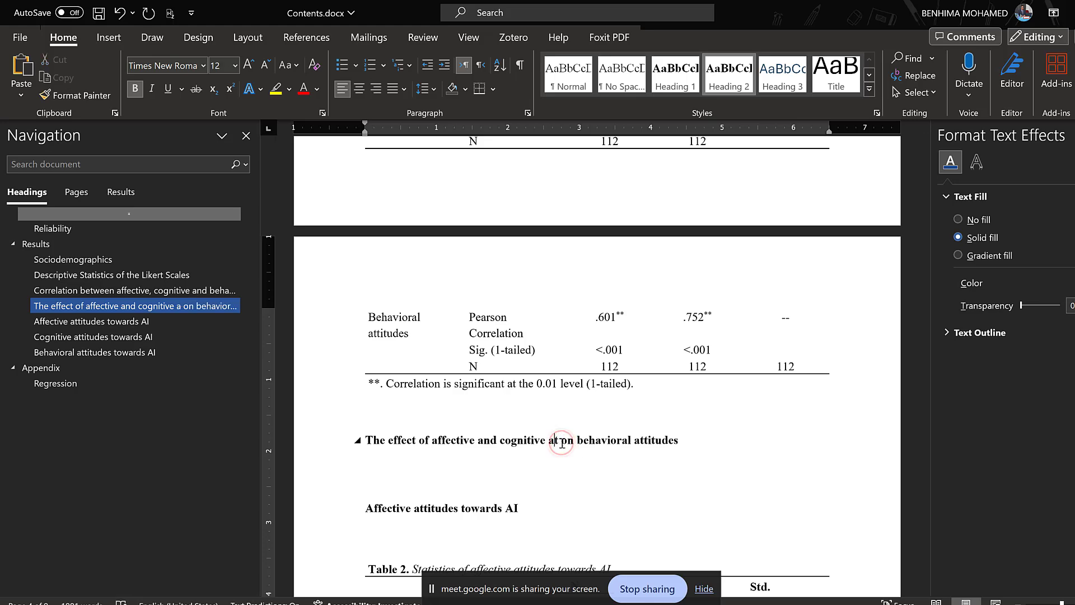
pyautogui.click(468, 463)
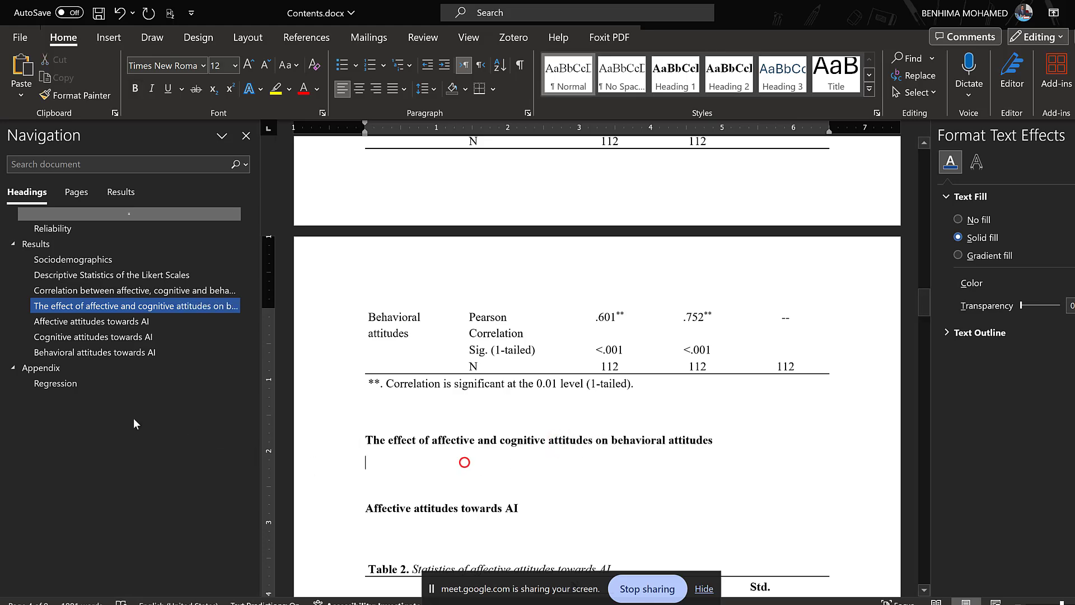
# - Copy the whole Coefficients table from the Regression section of the appendix
pyautogui.click(58, 384)
pyautogui.scroll(-5, 531, 380)
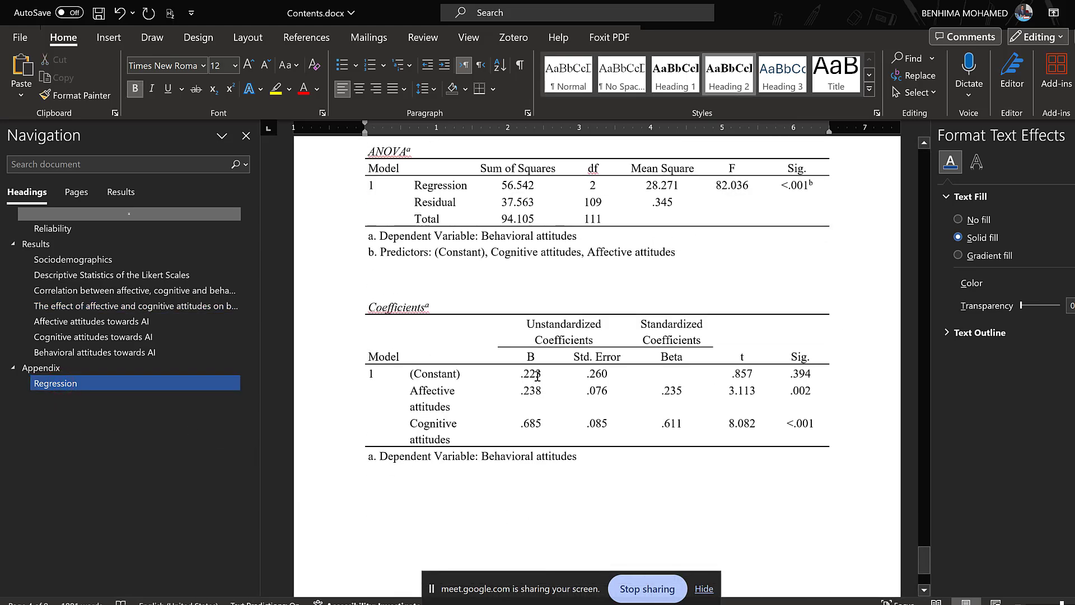
pyautogui.click(454, 360)
pyautogui.click(358, 289)
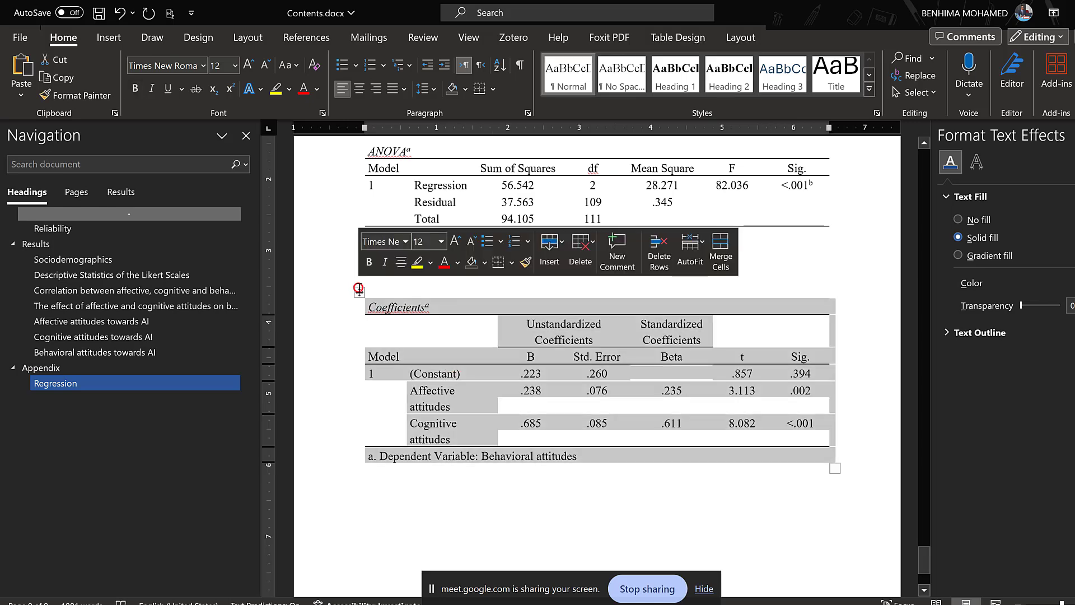
pyautogui.rightClick(358, 288)
pyautogui.click(386, 334)
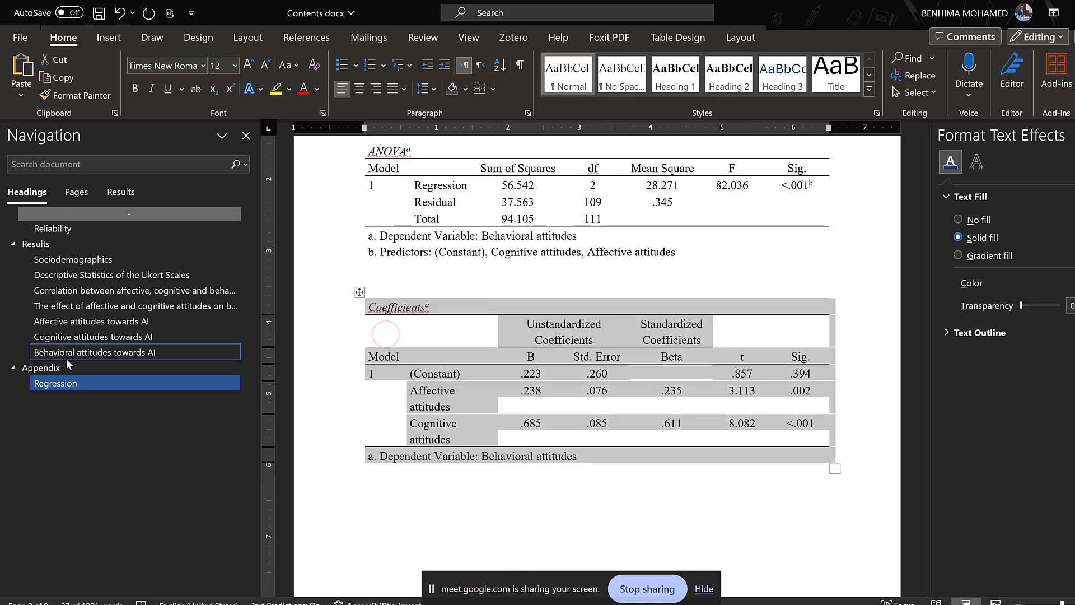
# - Paste the table under the heading "The effect of affective and cognitive attitudes on behavioral attitudes", with a blank line between heading and table
pyautogui.click(56, 306)
pyautogui.click(378, 206)
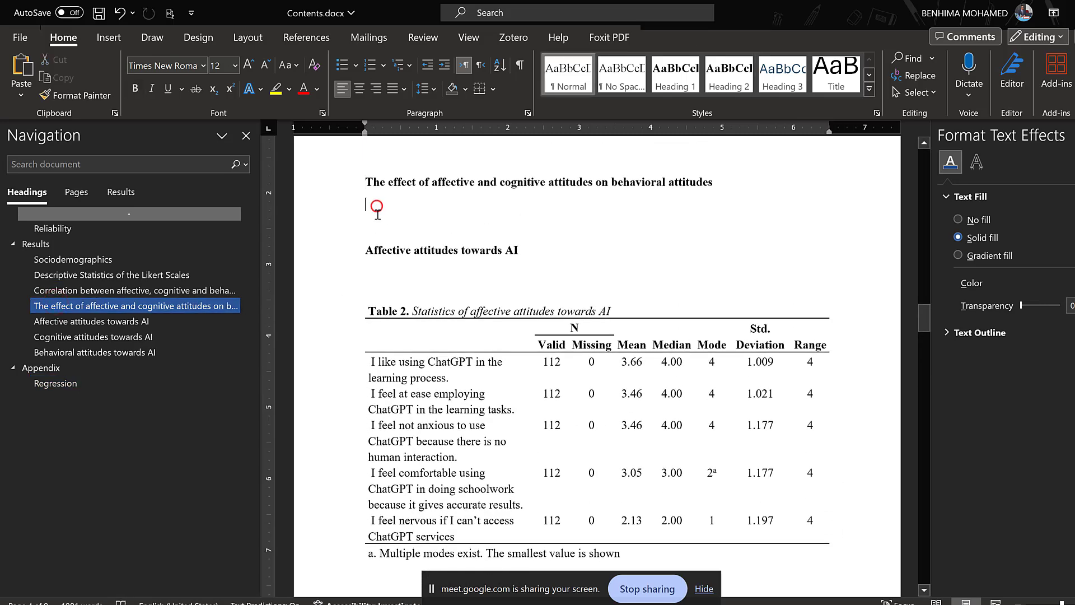
pyautogui.hotkey('ctrl', 'v')
pyautogui.click(721, 185)
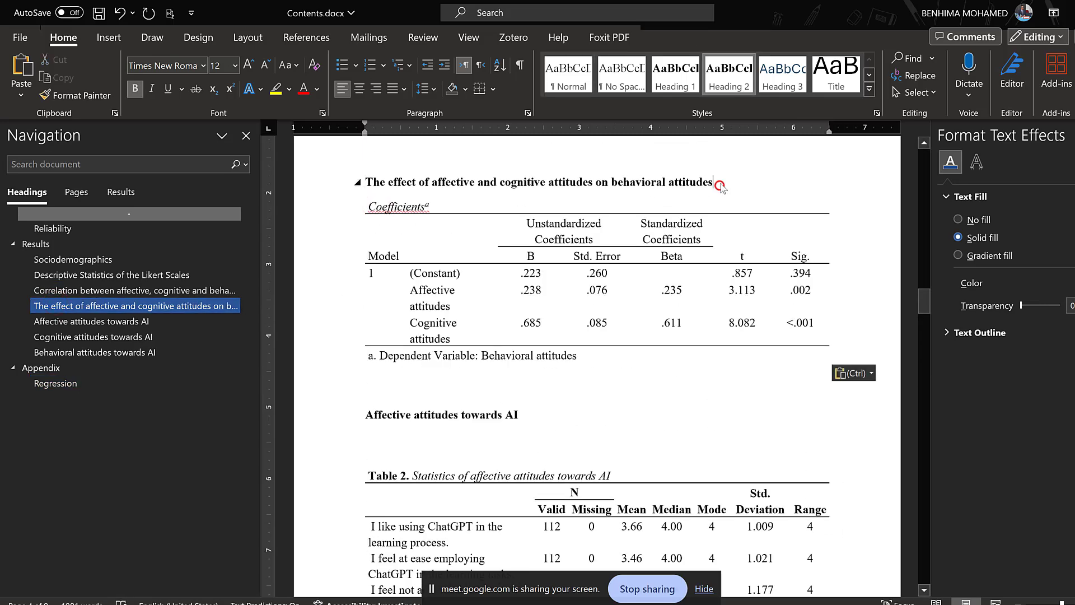
pyautogui.press('Return')
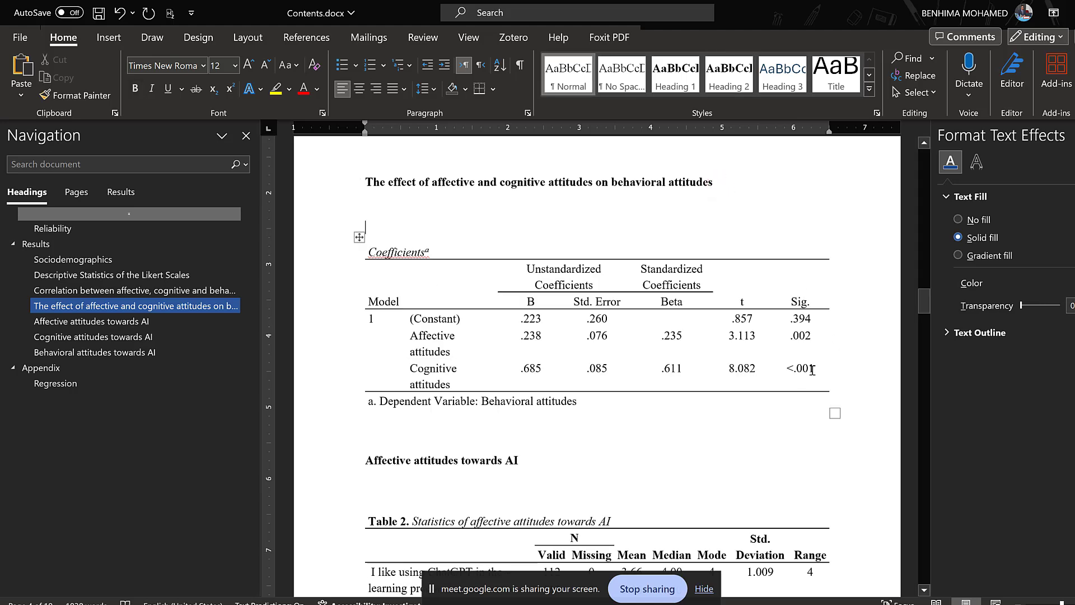
# - Bold the Sig. and B values of affective and cognitive attitudes in the pasted Coefficients table
pyautogui.moveTo(812, 371); pyautogui.dragTo(801, 336)
pyautogui.click(779, 325)
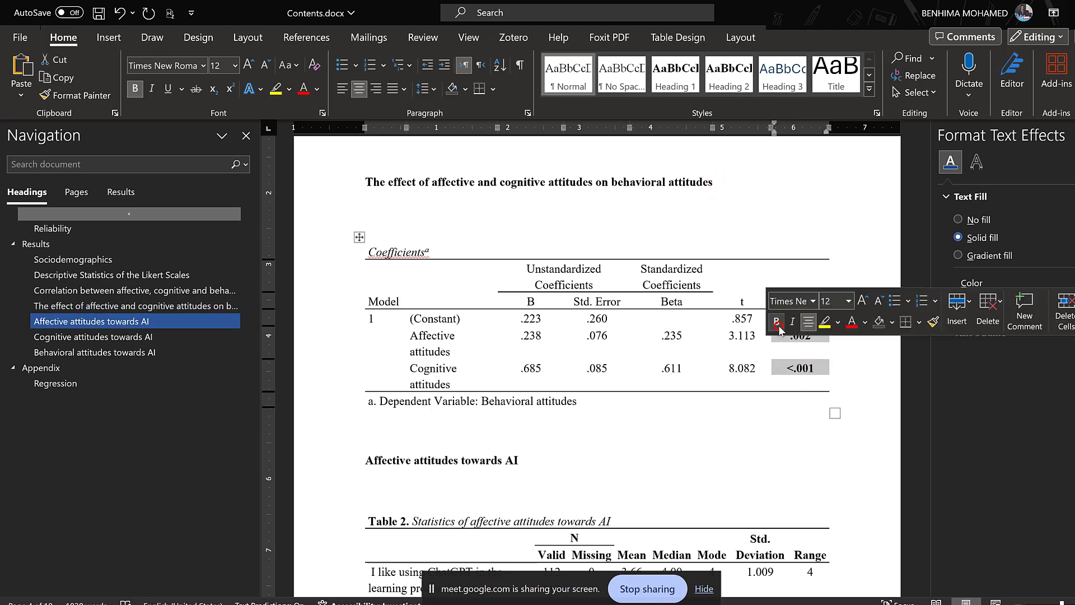
pyautogui.moveTo(524, 336); pyautogui.dragTo(537, 371)
pyautogui.click(546, 350)
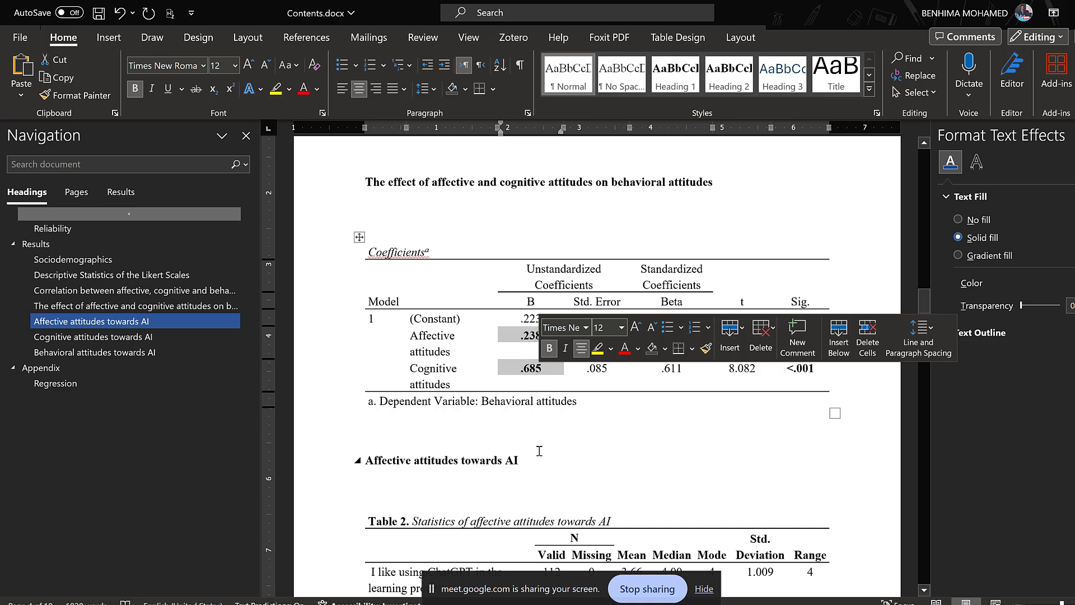
# - Copy the bold label "Table 2." from the affective attitudes statistics caption and paste it before "Coefficients" in the regression table's caption
pyautogui.click(373, 252)
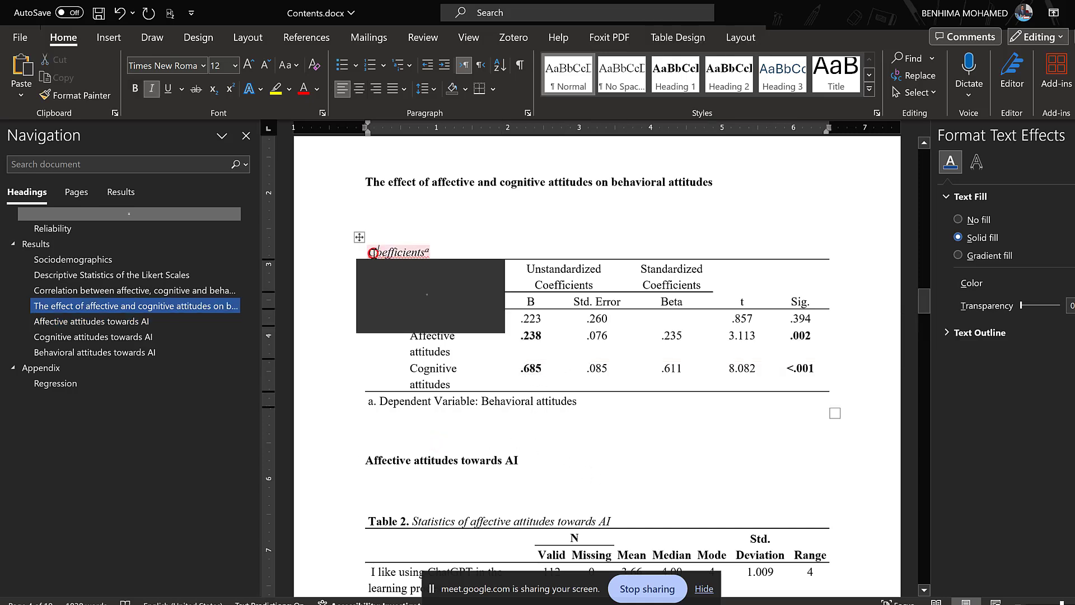
pyautogui.click(369, 251)
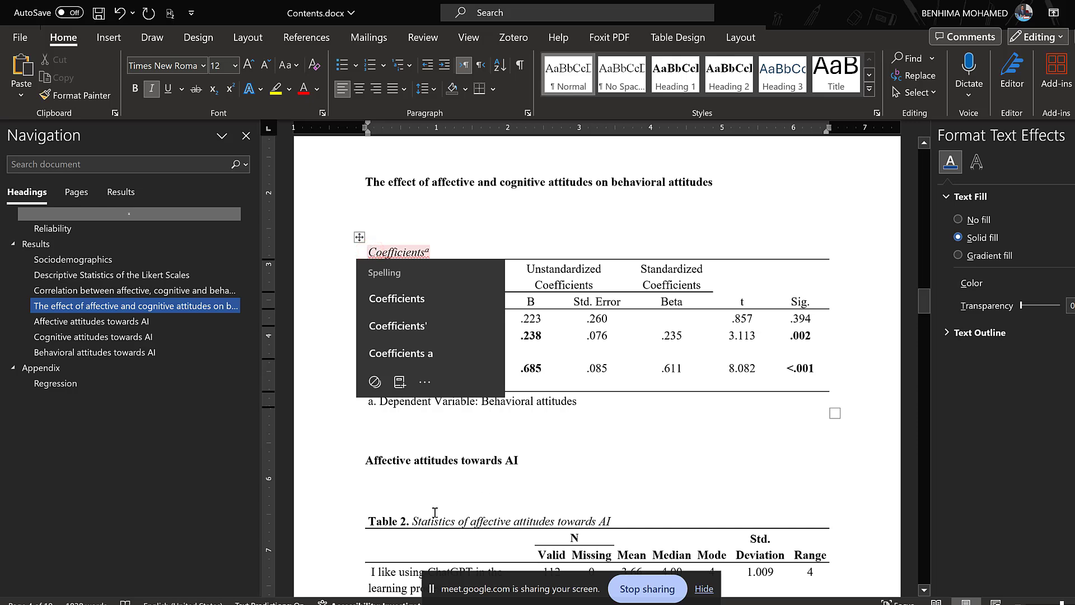
pyautogui.moveTo(413, 521); pyautogui.dragTo(370, 522)
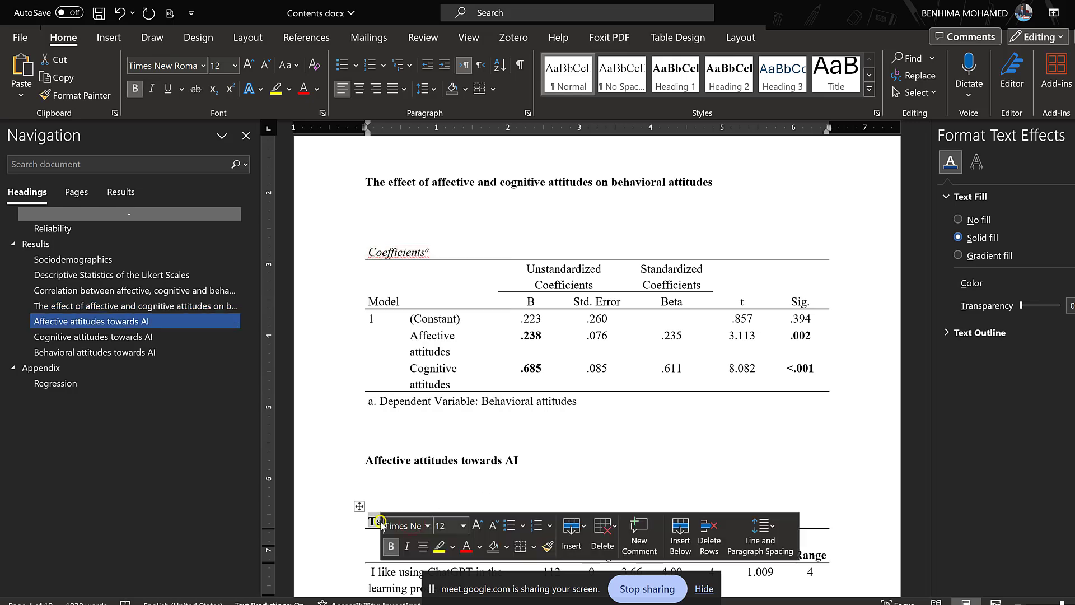
pyautogui.rightClick(379, 524)
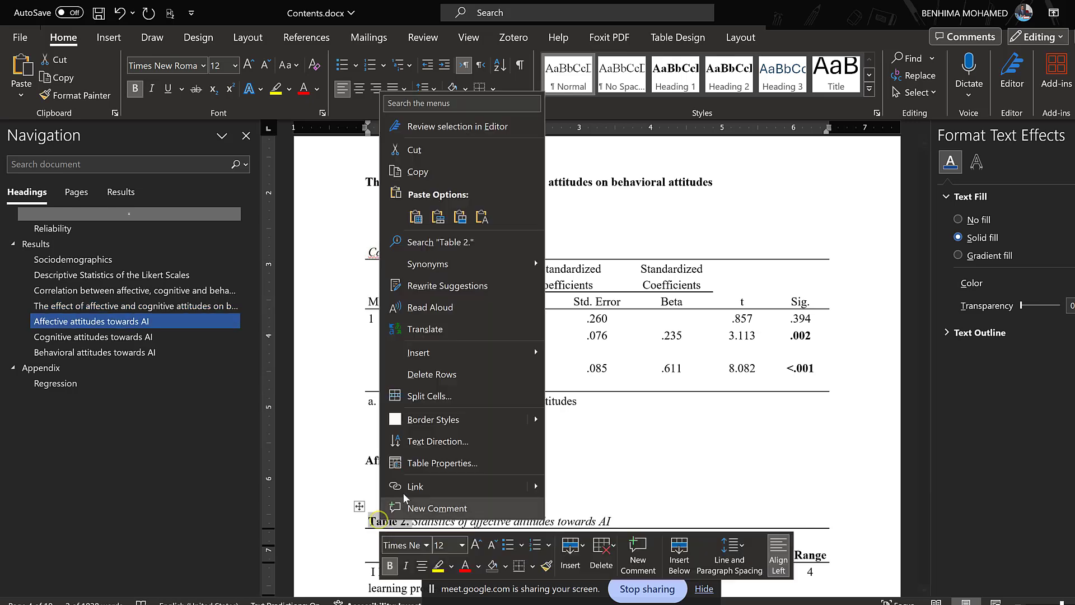
pyautogui.click(414, 172)
pyautogui.click(371, 251)
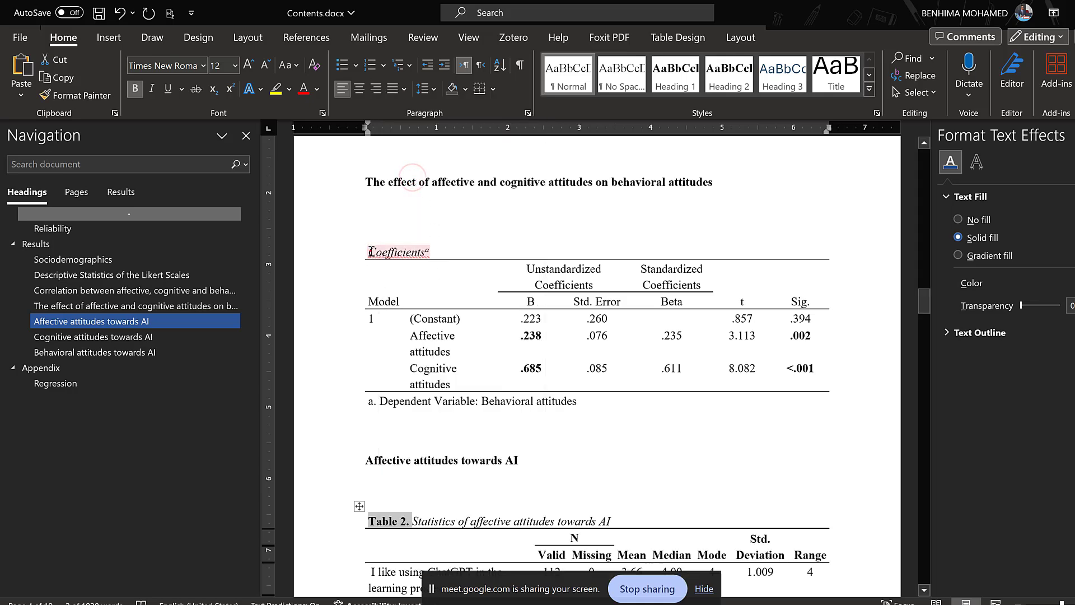
pyautogui.hotkey('ctrl', 'v')
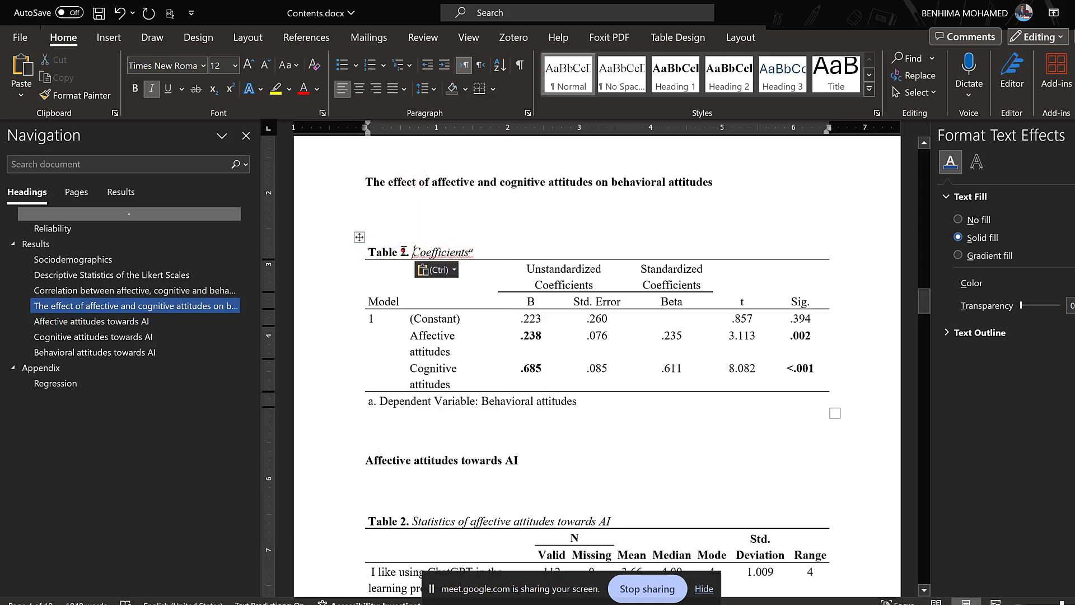
# - Change the number in the Coefficients caption's label to read "Table 3."
pyautogui.moveTo(403, 252); pyautogui.dragTo(407, 255)
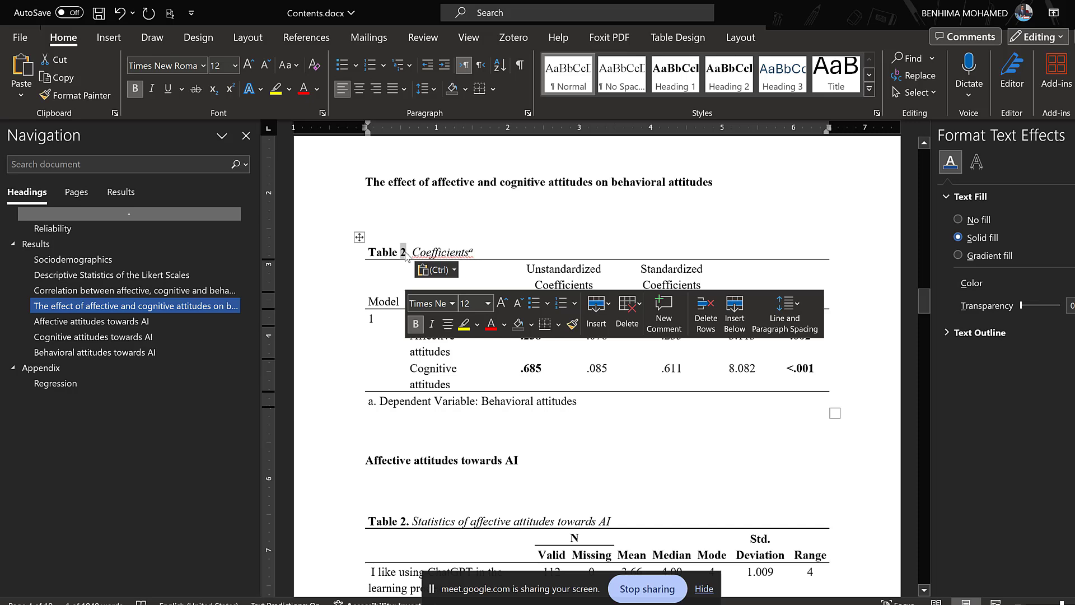
pyautogui.write('3.')
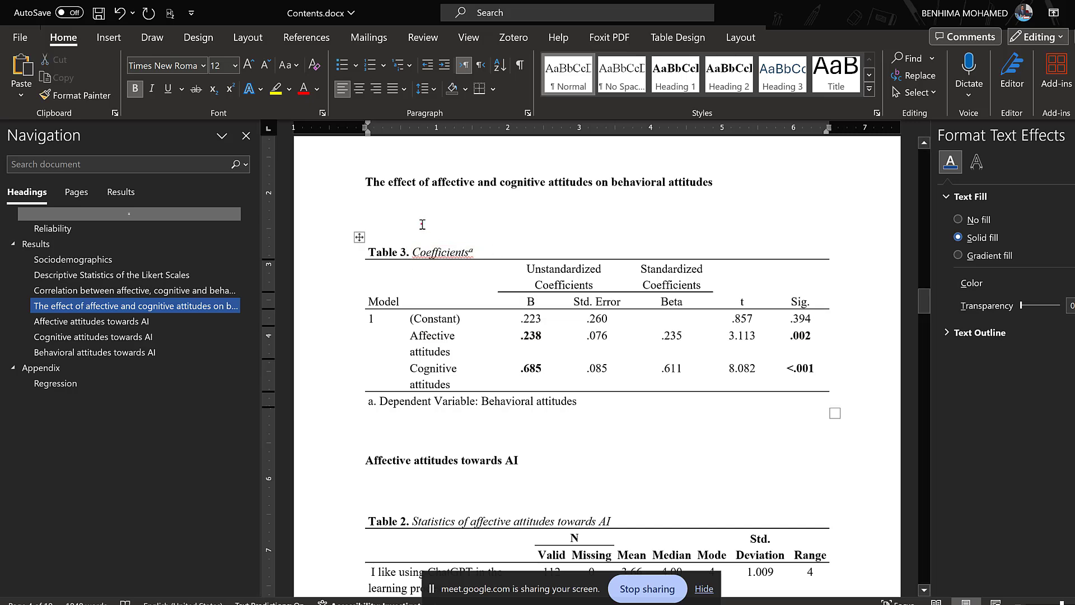
pyautogui.click(423, 224)
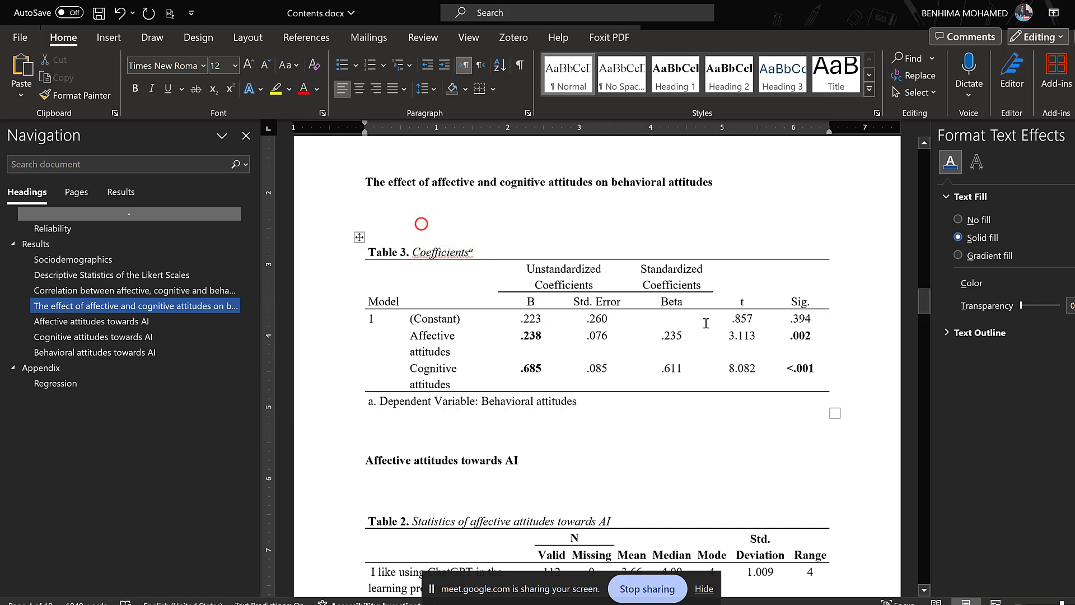
# - Add a new line reading "Generational differences" below the Coefficients table, using the spelling suggestion to correct its first word
pyautogui.click(418, 424)
pyautogui.press('Return')
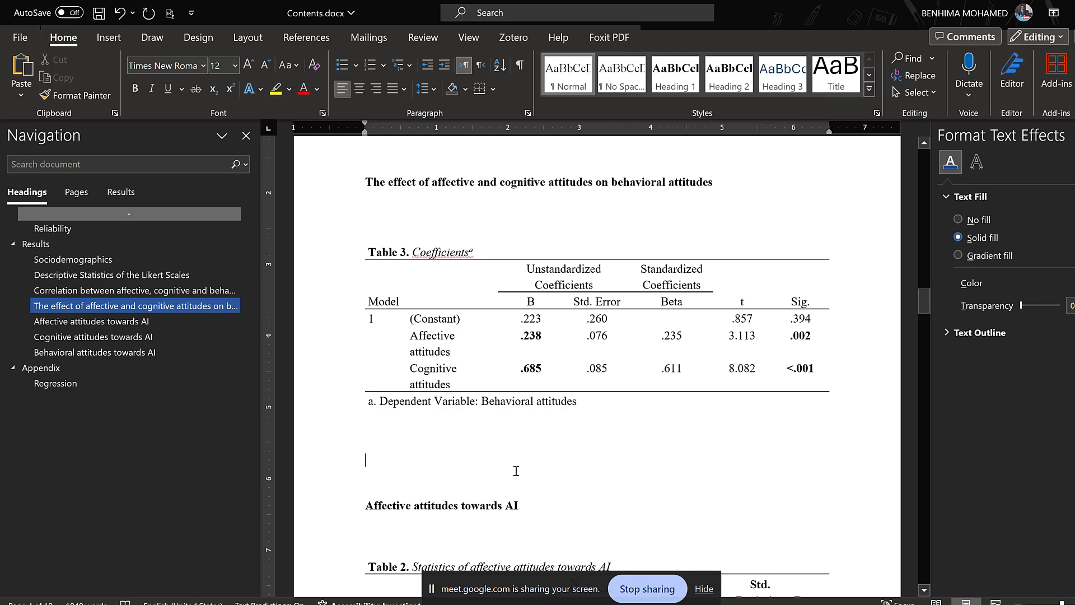
pyautogui.write('Geenrational differences')
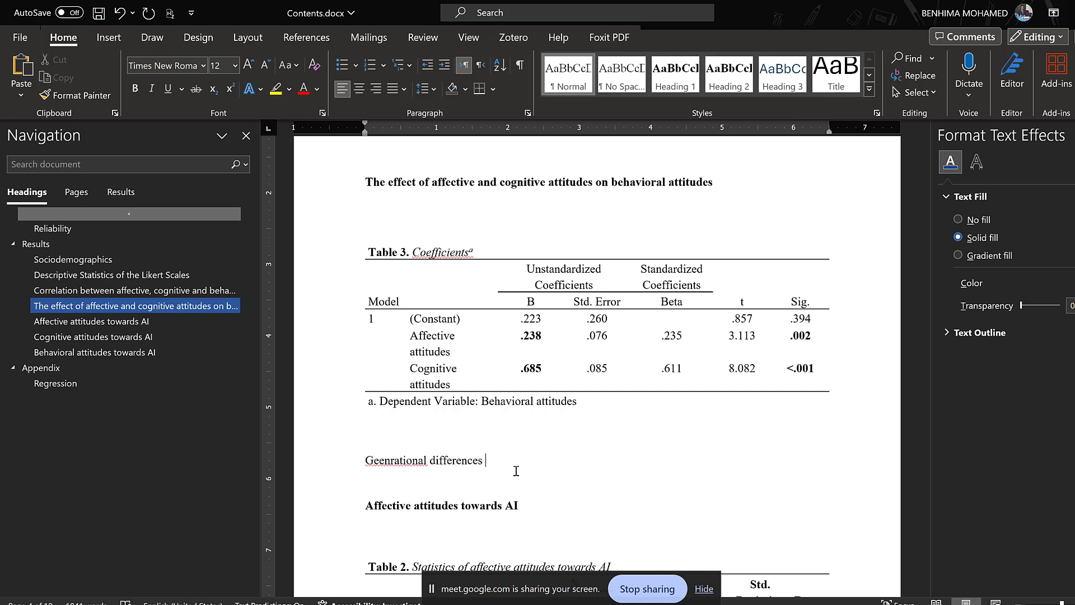
pyautogui.rightClick(394, 460)
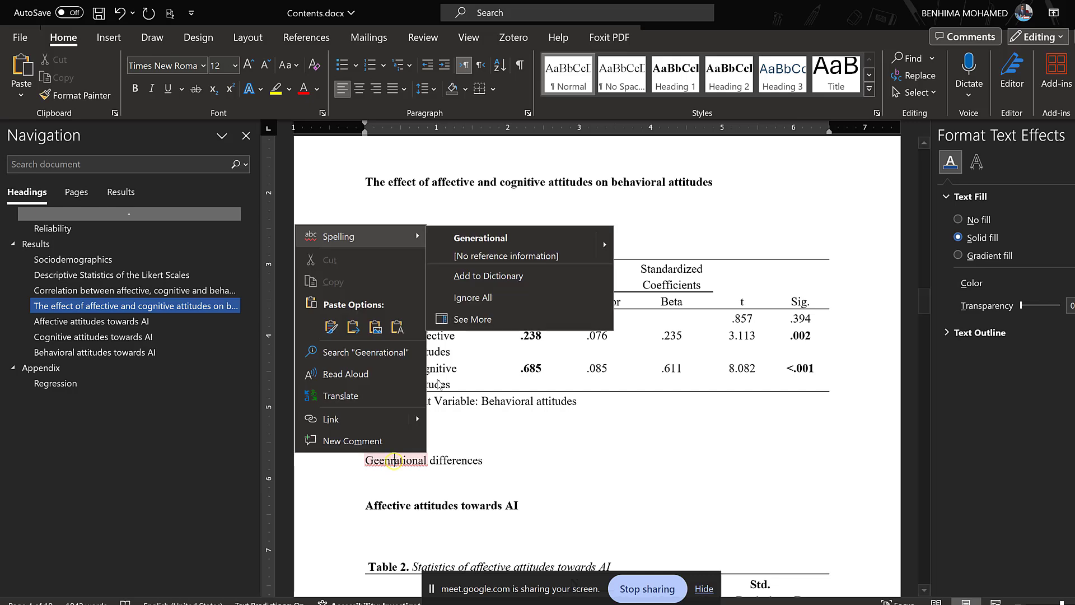
pyautogui.click(490, 247)
# - Apply the Heading 2 style to "Generational differences" and add two blank lines beneath it
pyautogui.tripleClick(495, 462)
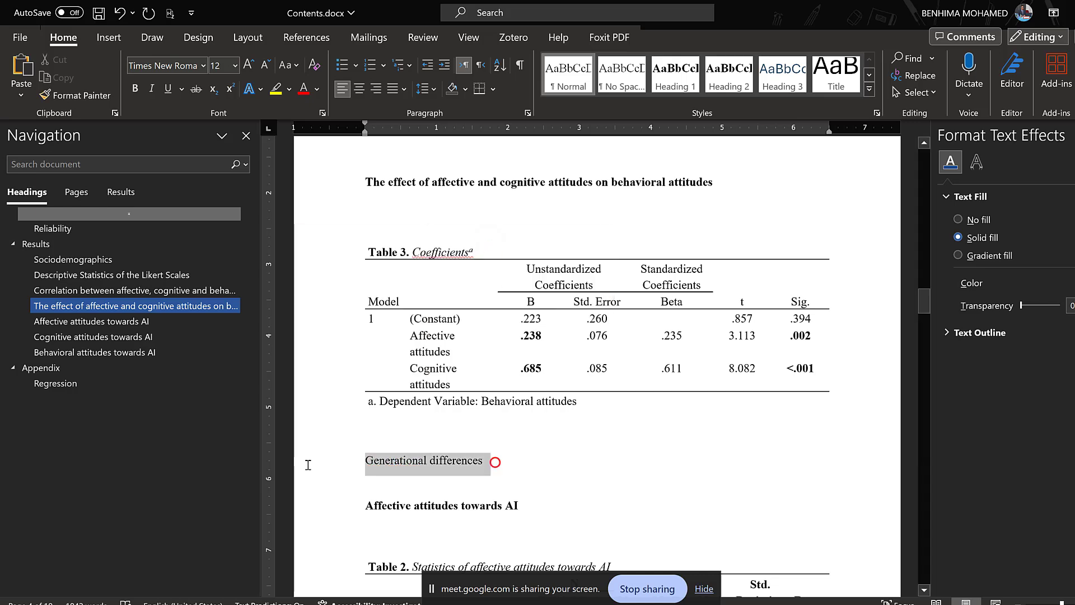
pyautogui.click(729, 73)
pyautogui.click(387, 482)
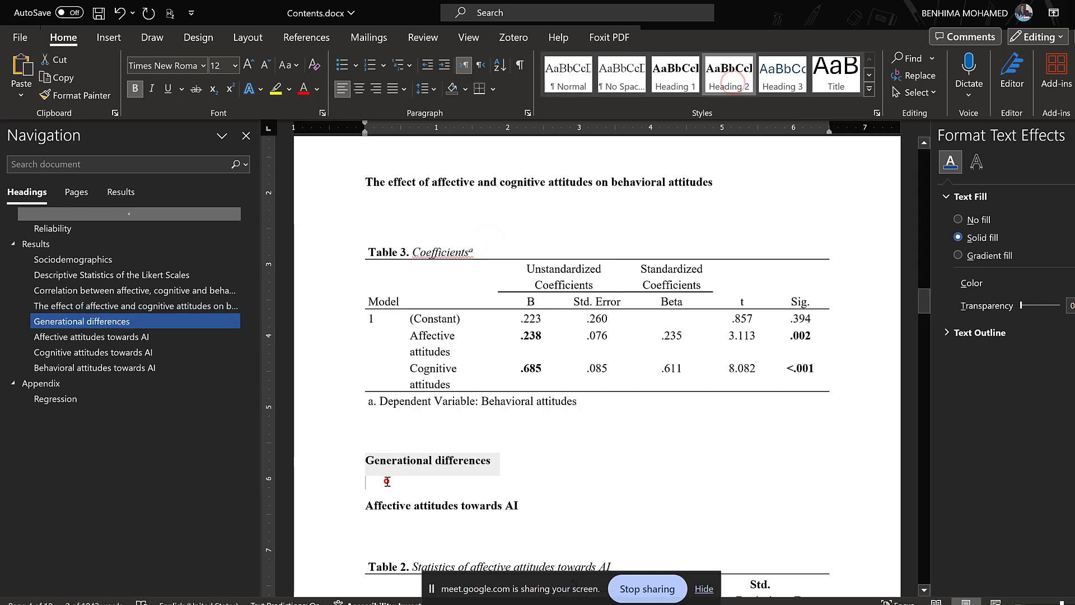
pyautogui.press('Return')
pyautogui.press('Return')
# - Switch to the SPSS Data Editor and start a One-Way ANOVA with Age range as the factor
pyautogui.click(554, 604)
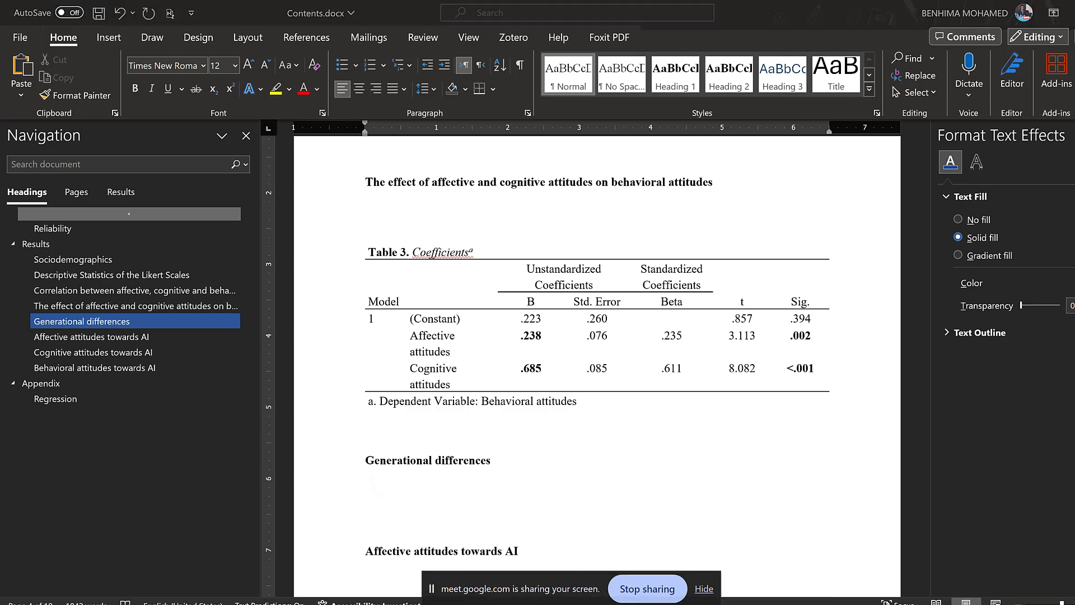
pyautogui.click(473, 570)
pyautogui.click(212, 26)
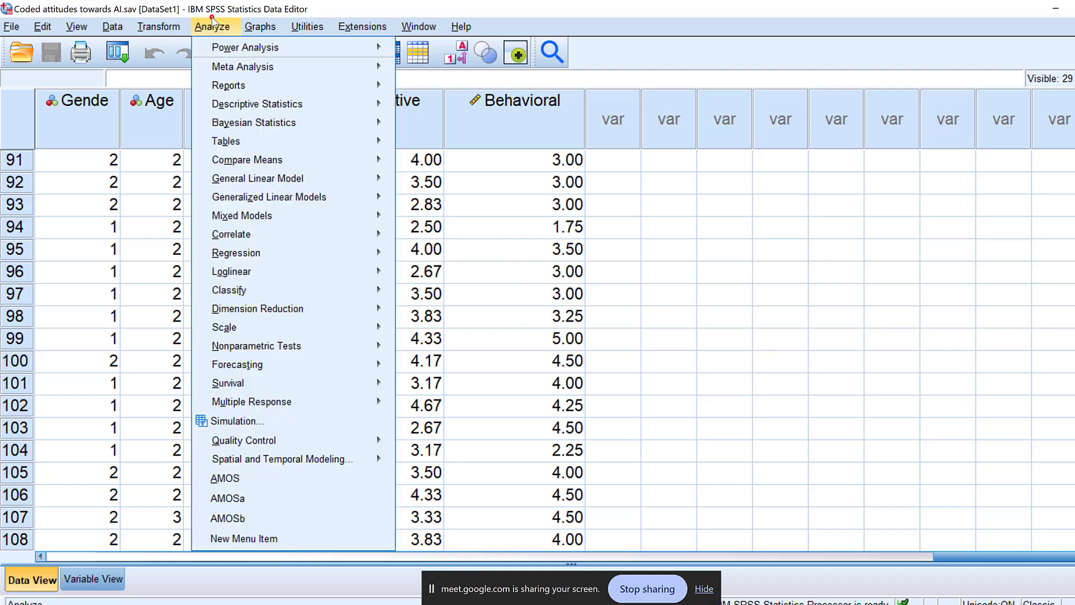
pyautogui.moveTo(238, 163)
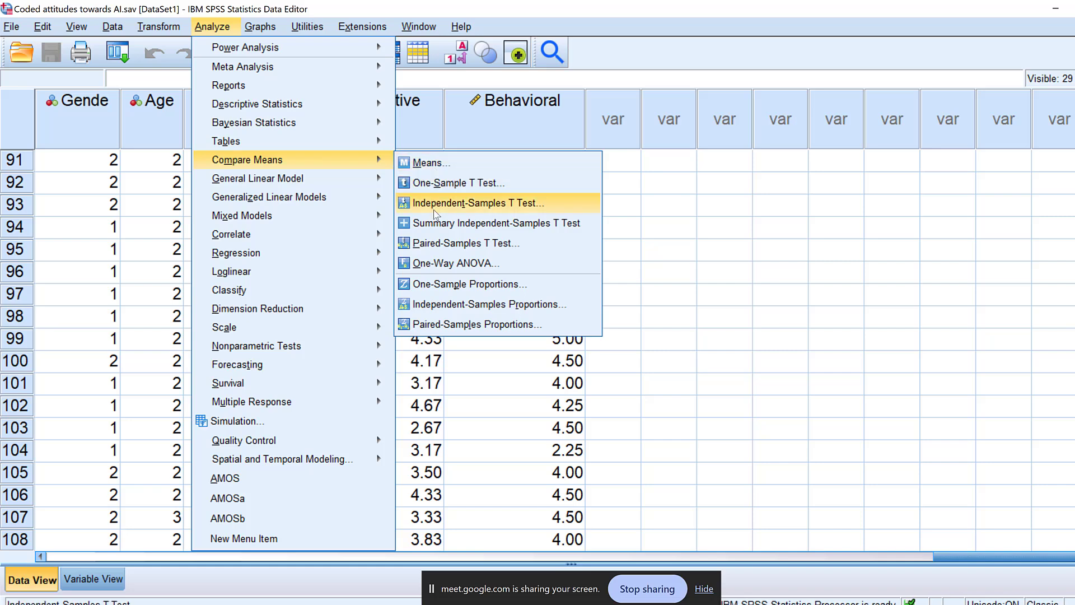
pyautogui.click(437, 261)
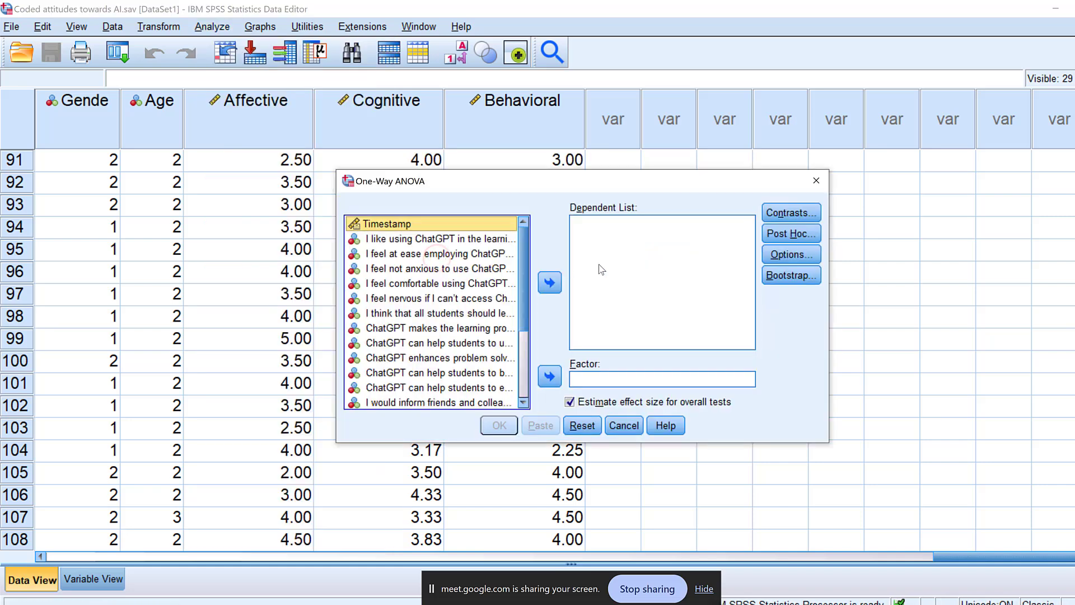
pyautogui.scroll(-3, 426, 297)
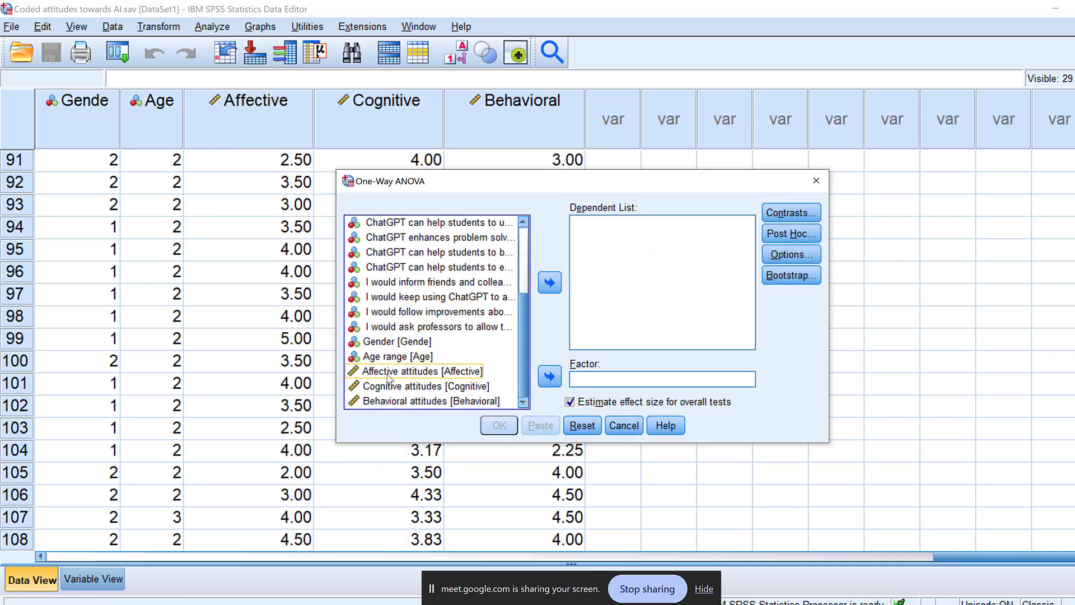
pyautogui.click(380, 343)
pyautogui.click(386, 357)
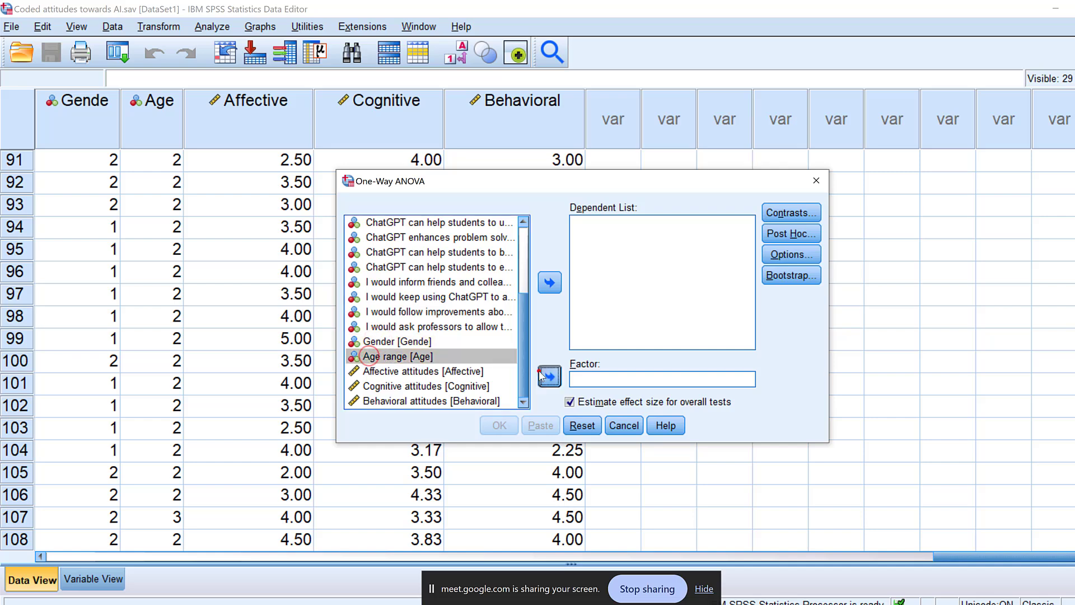
pyautogui.click(541, 373)
# - Add Affective, Cognitive and Behavioral attitudes as dependent variables and turn off the effect size estimate for overall tests
pyautogui.click(382, 371)
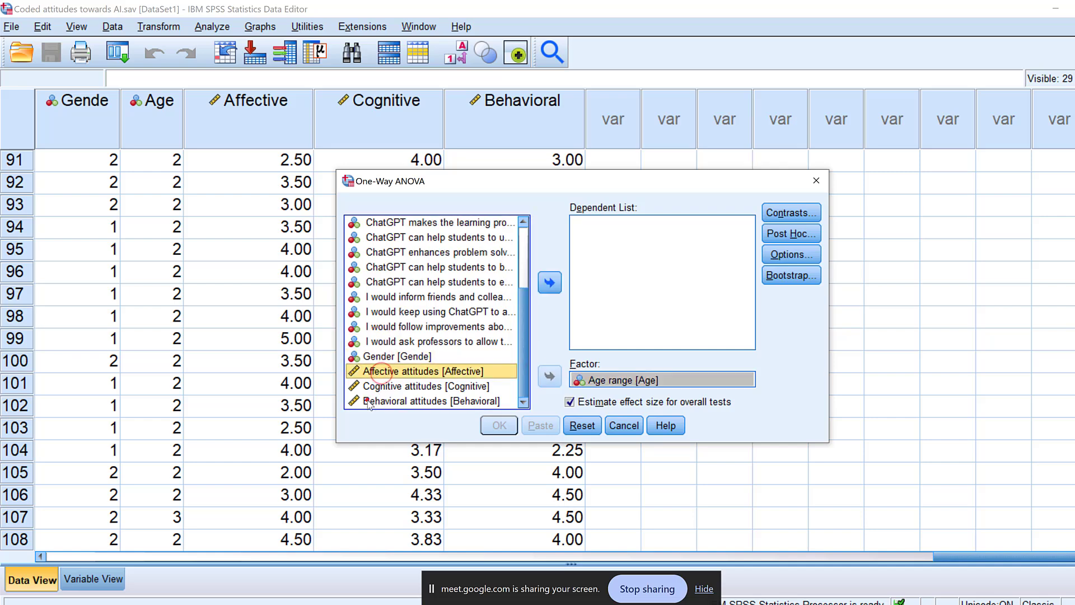
pyautogui.keyDown('shift'); pyautogui.click(367, 400); pyautogui.keyUp('shift')
pyautogui.click(549, 284)
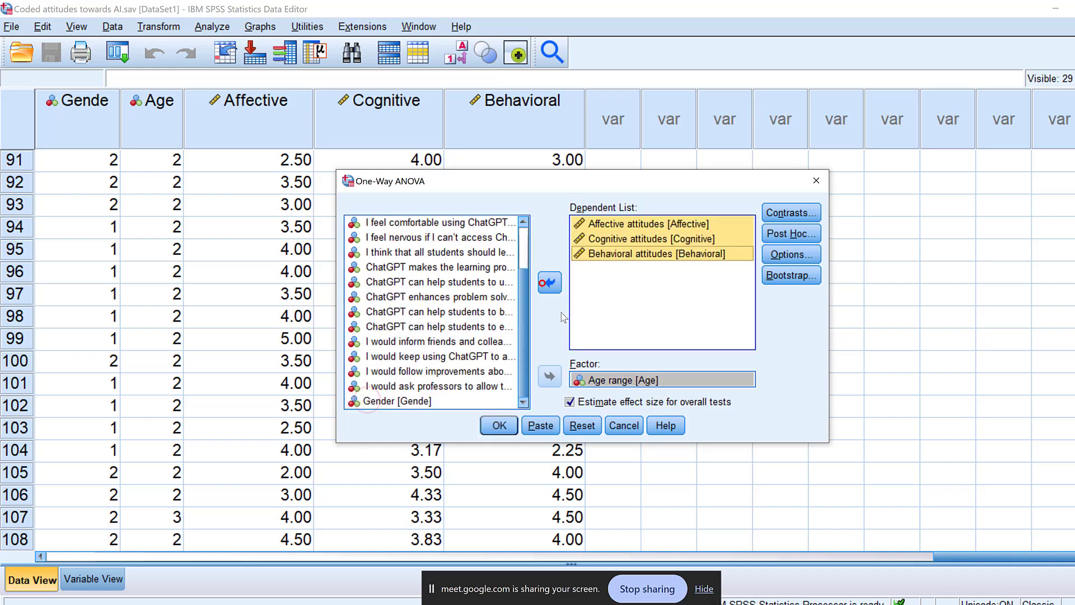
pyautogui.click(613, 408)
# - Include descriptive statistics, the homogeneity of variance test and a means plot in the One-Way ANOVA, and run it
pyautogui.click(785, 257)
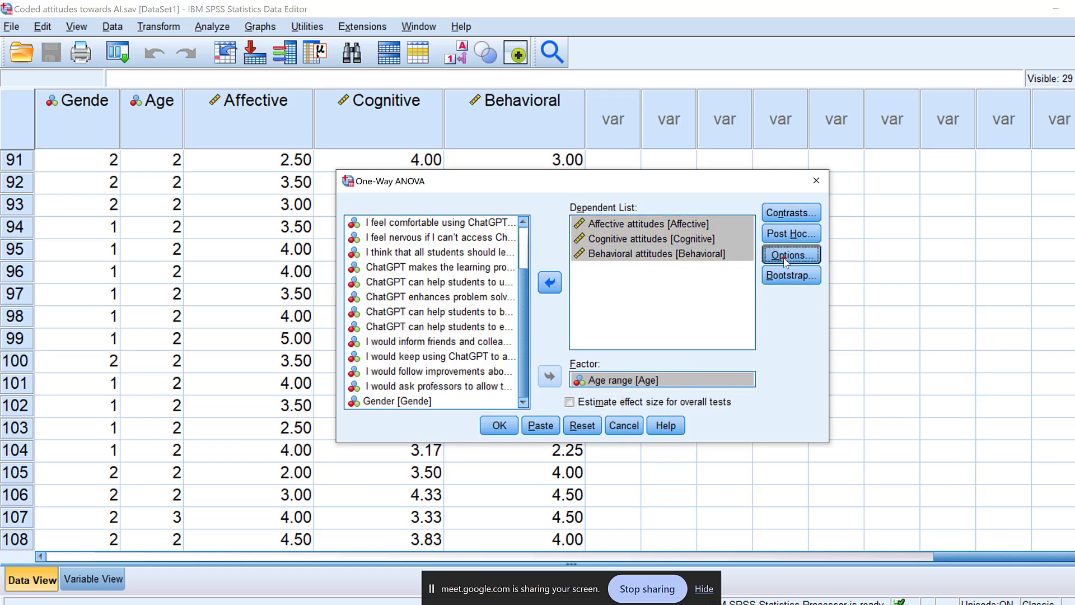
pyautogui.click(483, 206)
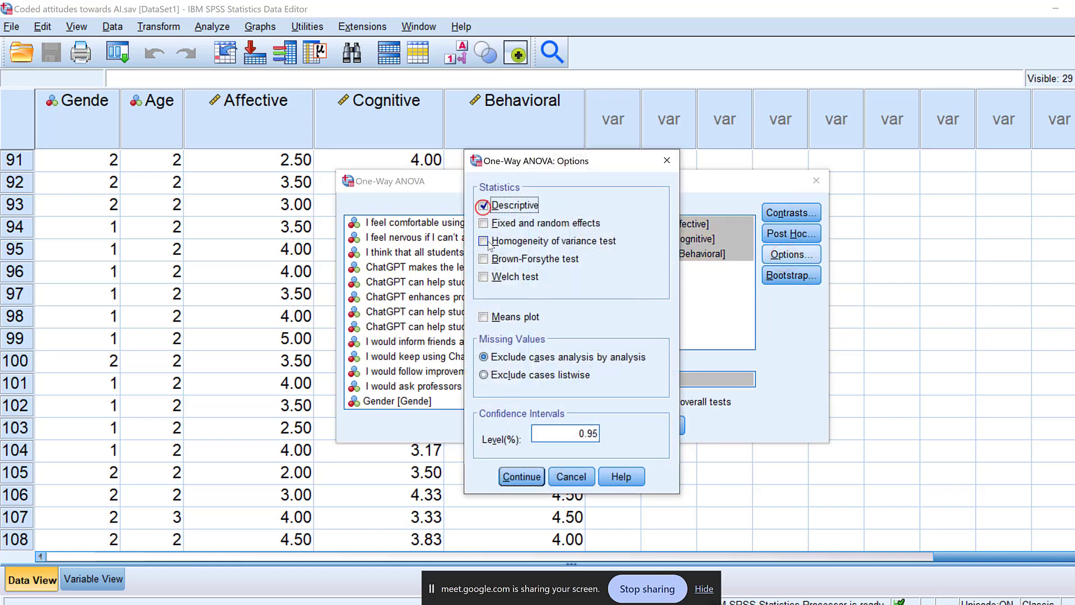
pyautogui.click(484, 241)
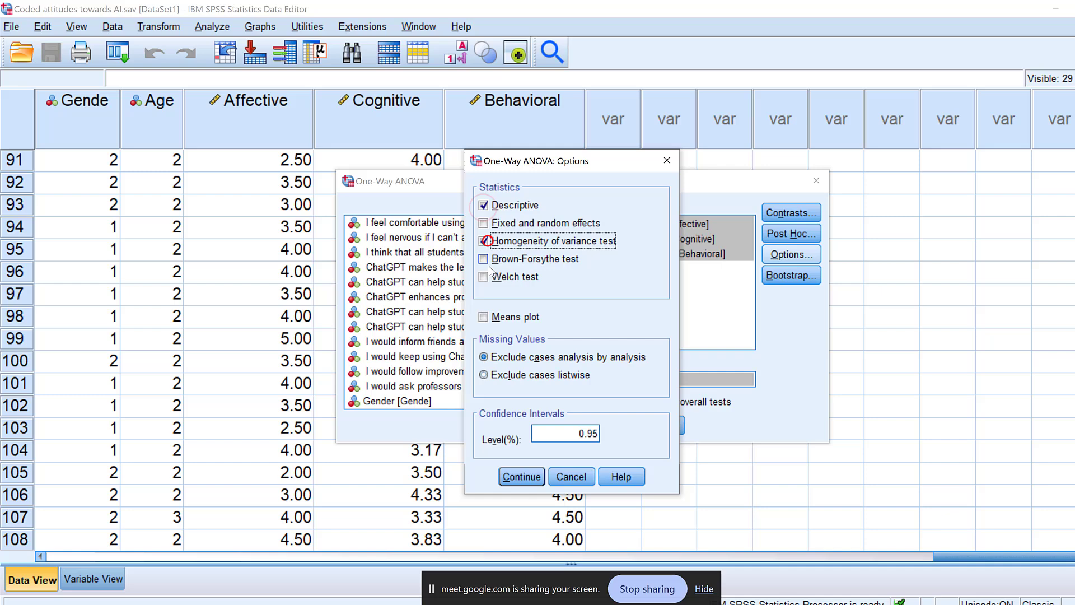
pyautogui.click(483, 317)
pyautogui.click(519, 477)
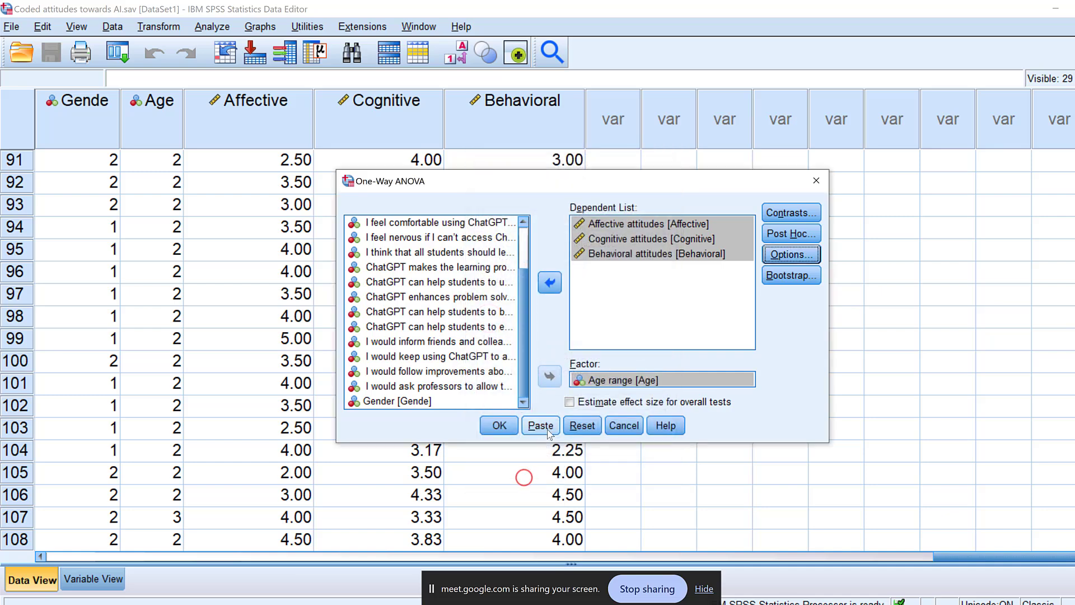
pyautogui.click(499, 426)
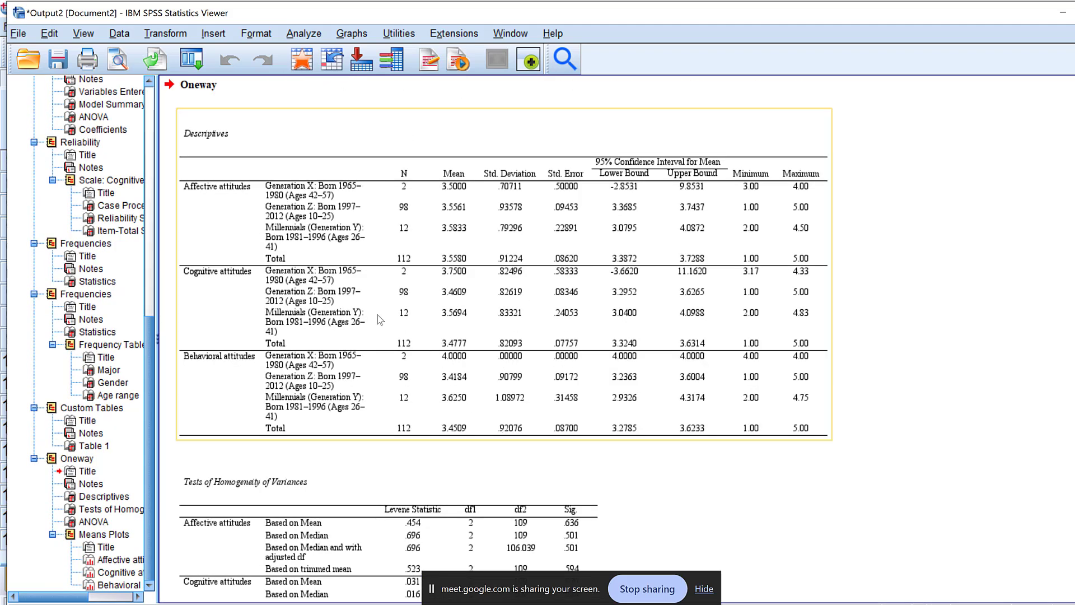
# - Examine the One-Way ANOVA tables and the means plots of the three attitude scales by age range
pyautogui.click(359, 295)
pyautogui.scroll(-3, 359, 295)
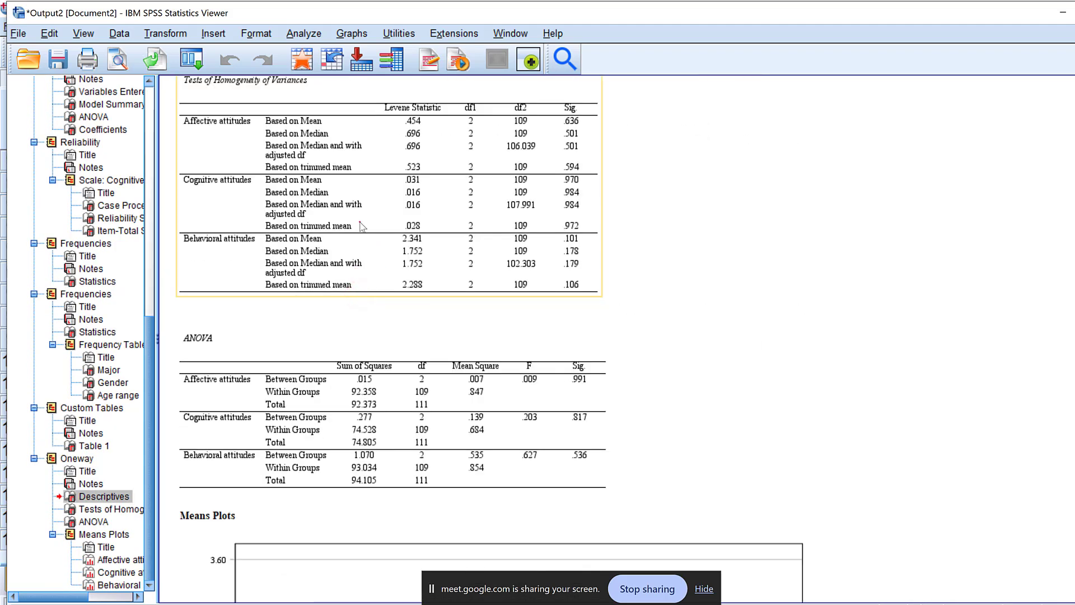
pyautogui.click(359, 225)
pyautogui.scroll(-3, 358, 224)
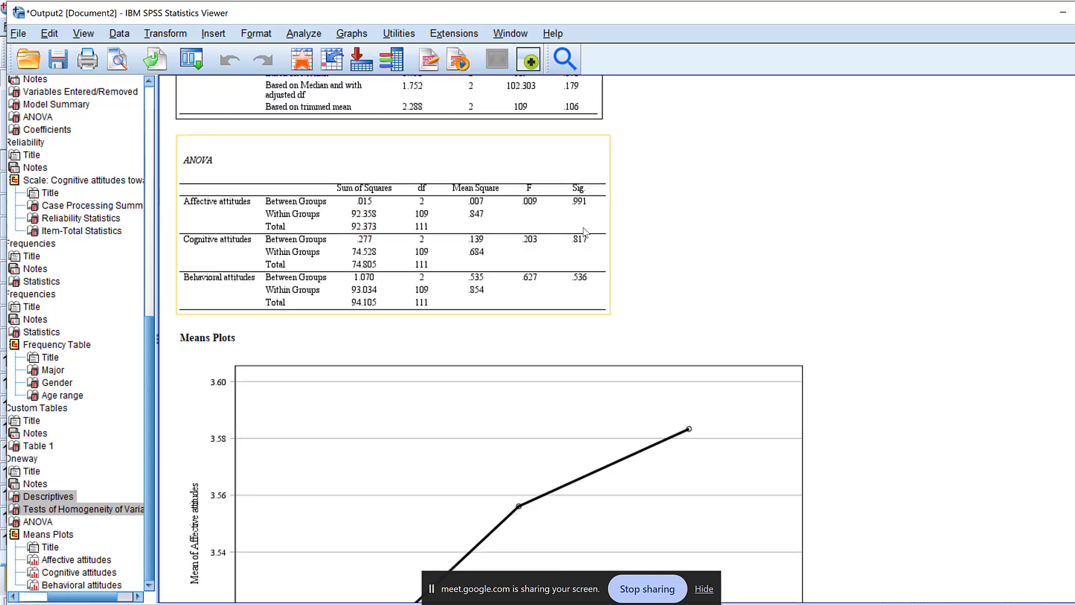
pyautogui.scroll(-6, 618, 371)
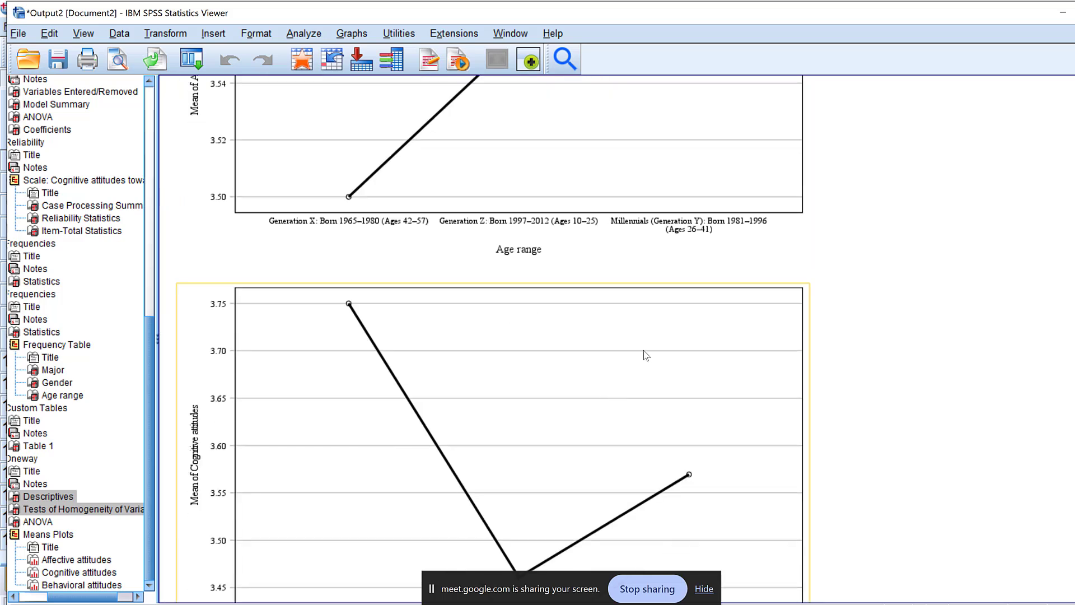
pyautogui.scroll(2, 650, 313)
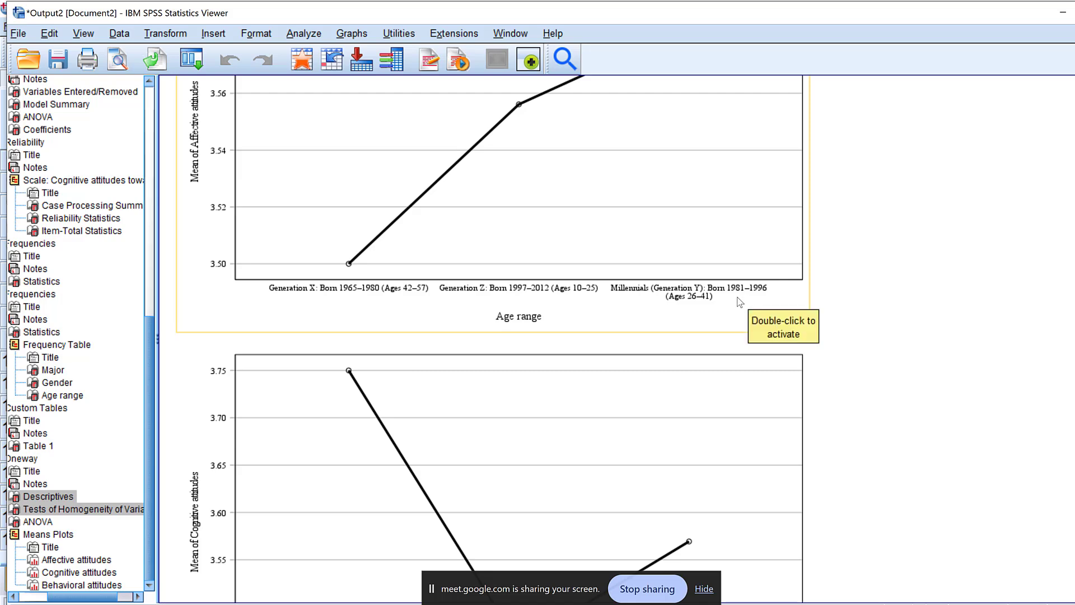
pyautogui.scroll(5, 439, 257)
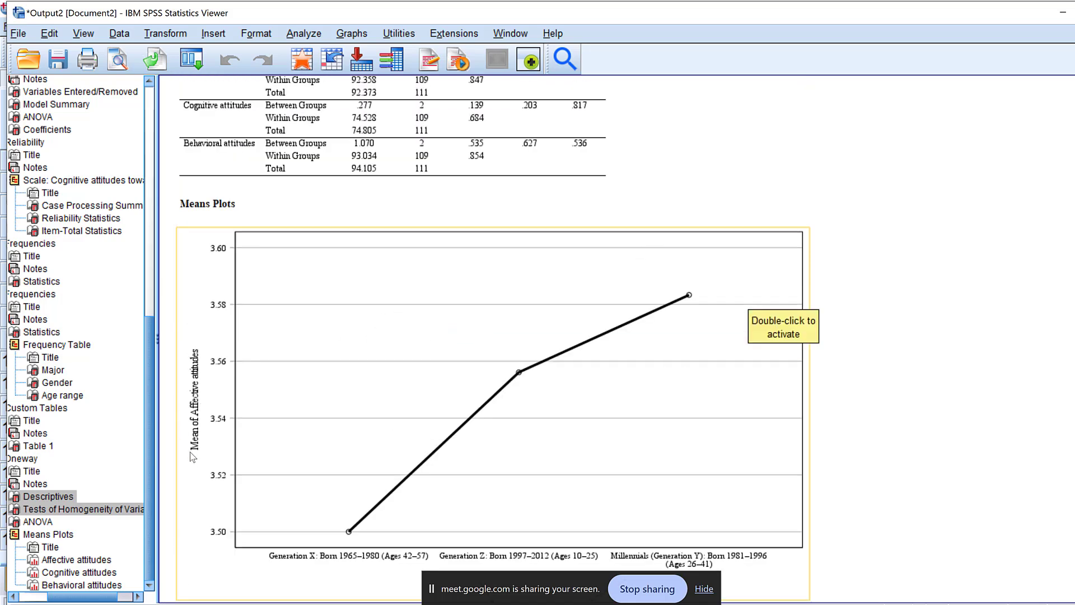
pyautogui.scroll(-10, 206, 385)
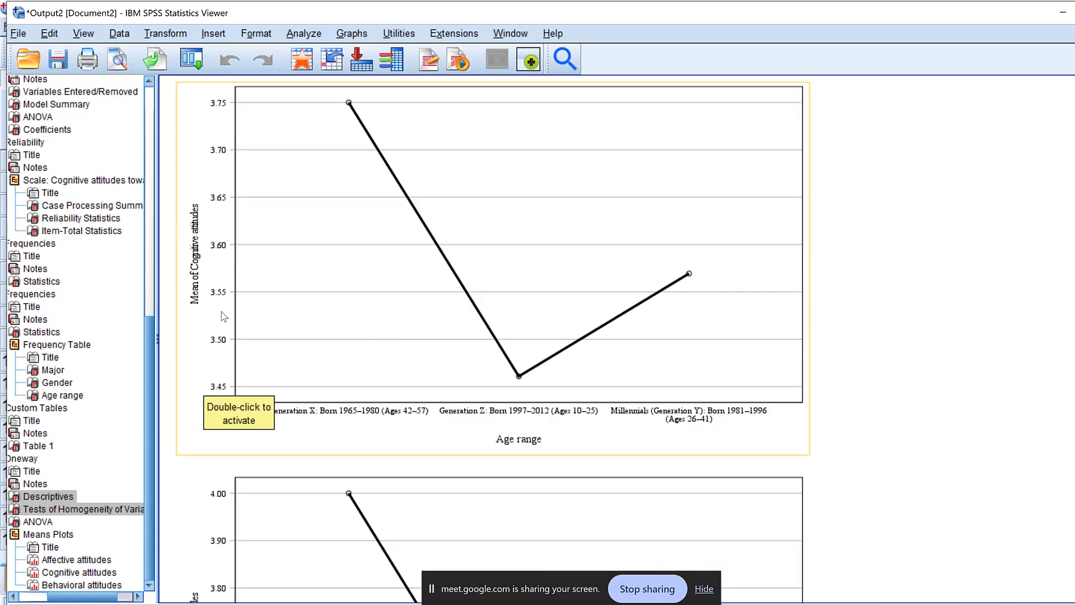
pyautogui.scroll(6, 636, 233)
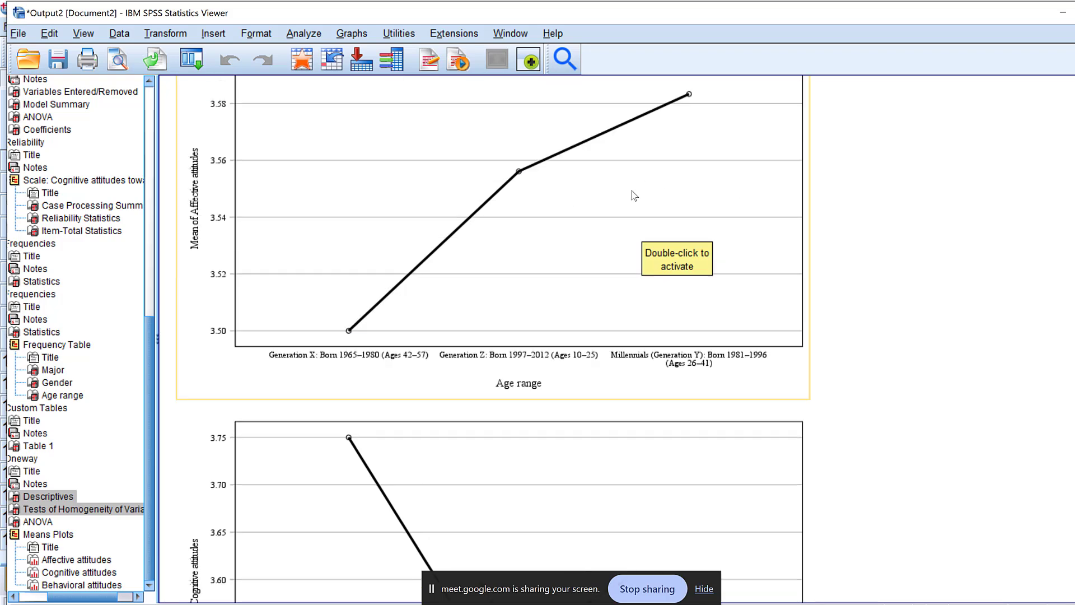
pyautogui.scroll(-6, 913, 177)
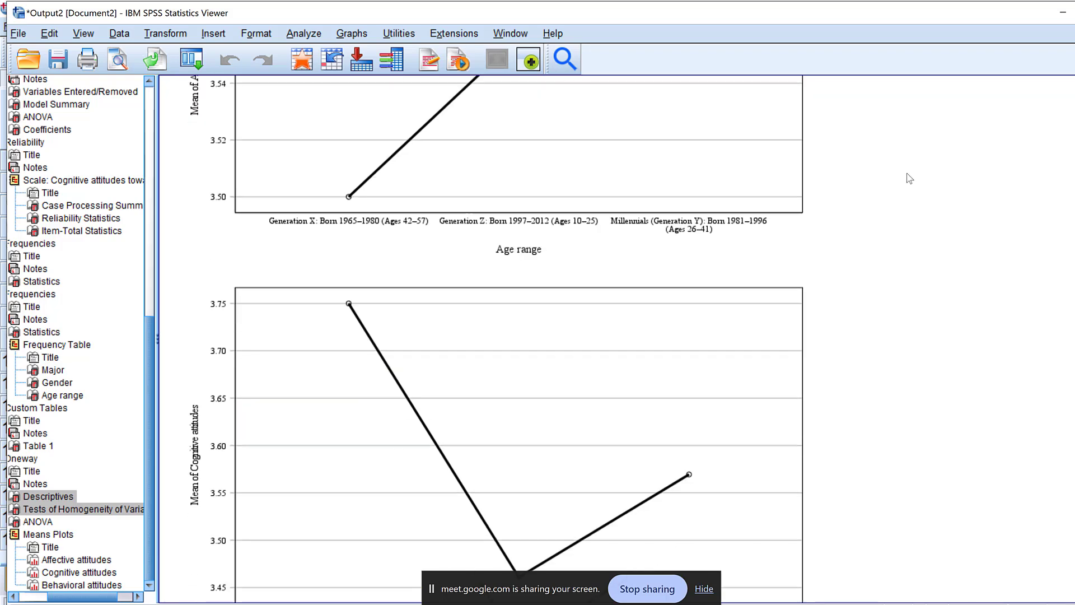
pyautogui.scroll(-5, 908, 183)
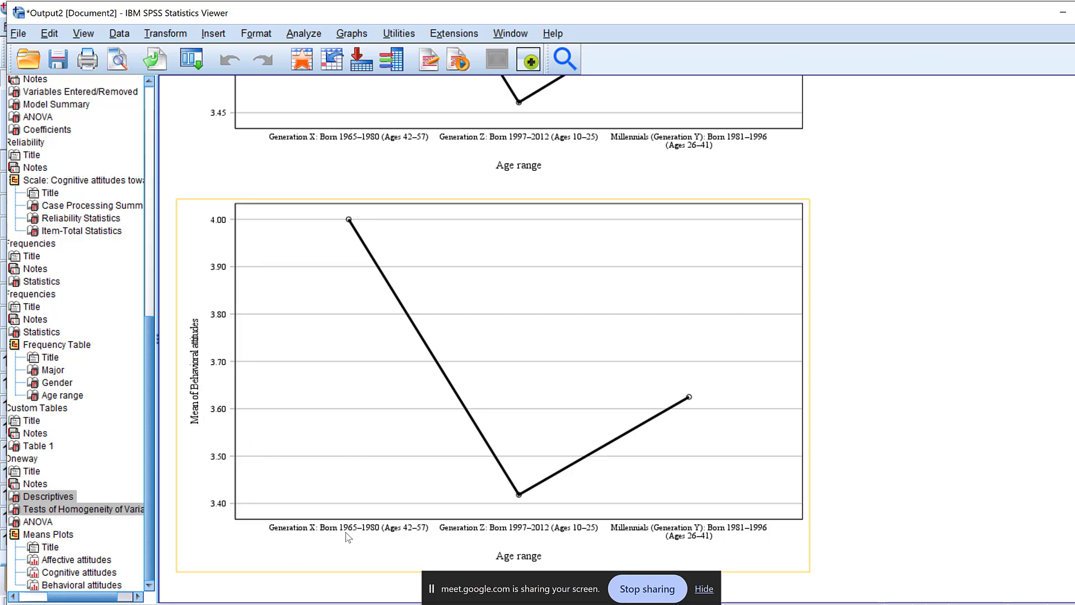
pyautogui.scroll(15, 391, 503)
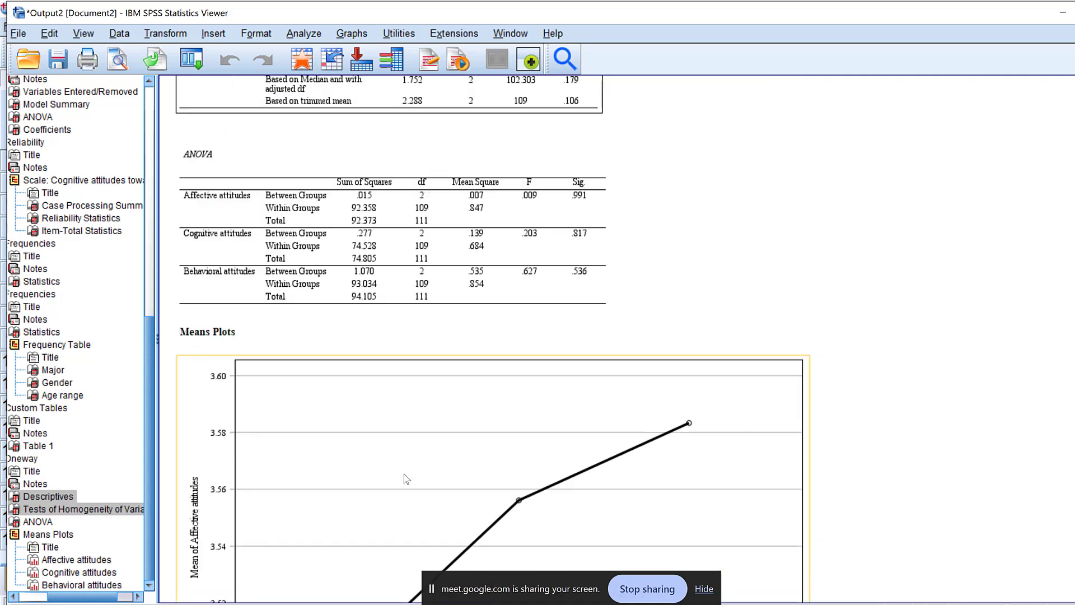
pyautogui.scroll(5, 409, 472)
pyautogui.click(421, 417)
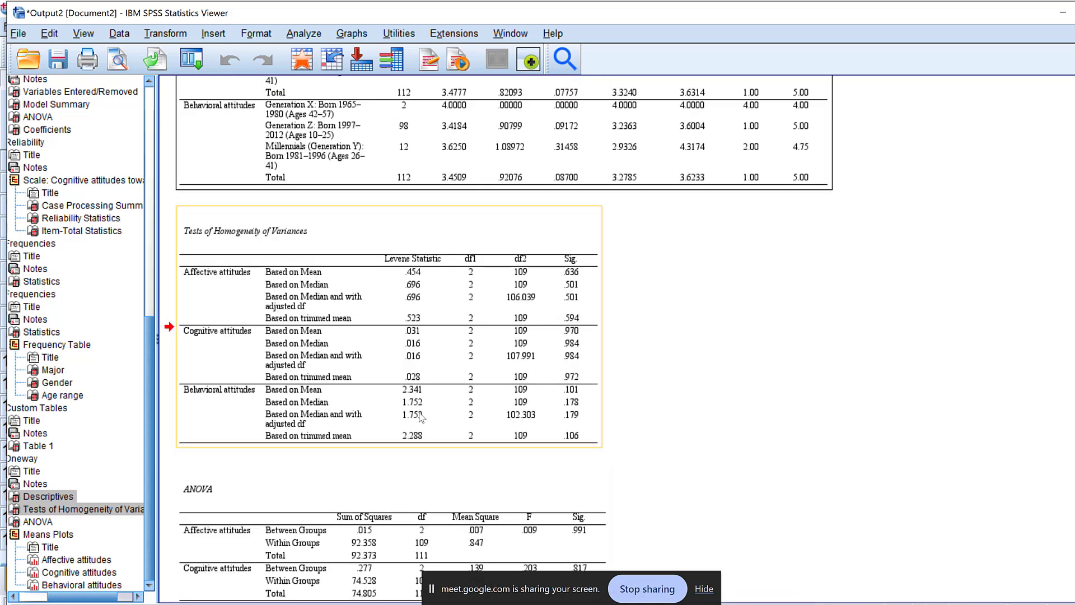
pyautogui.scroll(8, 411, 364)
pyautogui.click(299, 359)
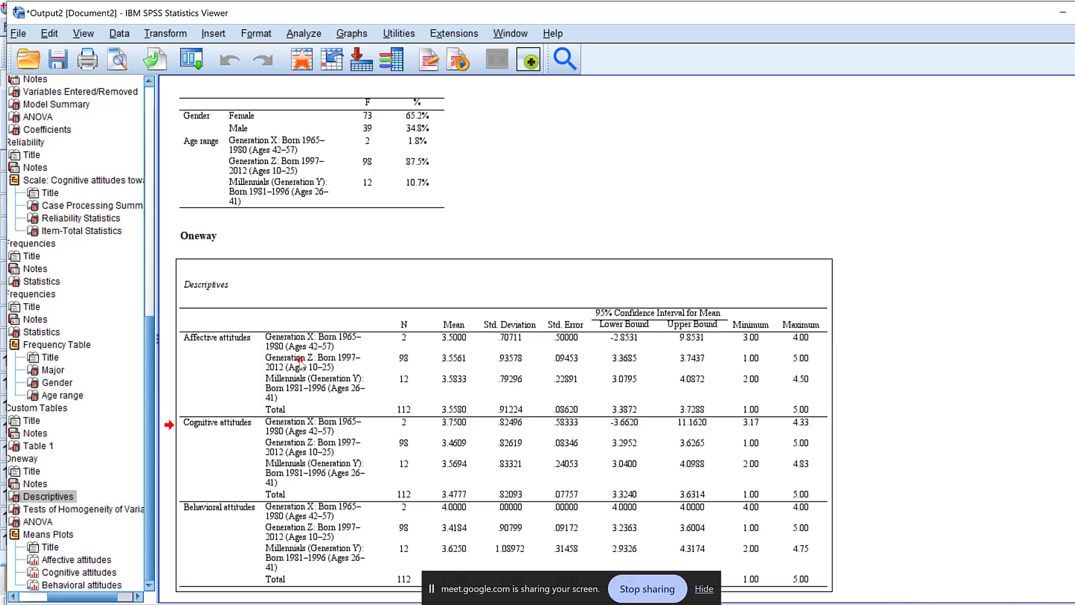
pyautogui.scroll(-5, 301, 361)
pyautogui.scroll(-1, 301, 362)
pyautogui.click(299, 350)
pyautogui.scroll(-6, 299, 350)
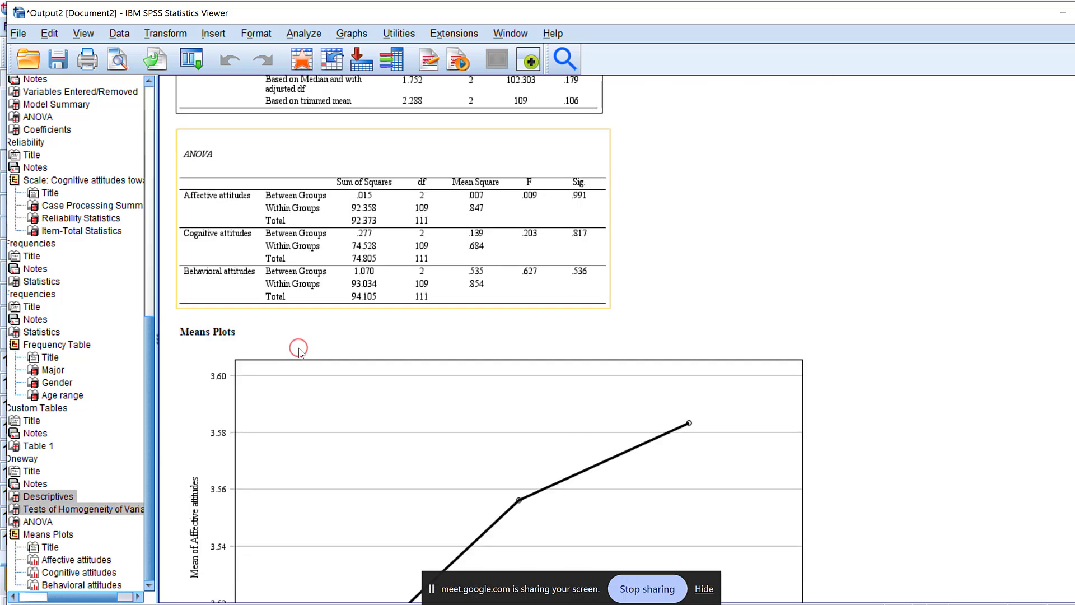
pyautogui.click(302, 278)
pyautogui.scroll(-5, 319, 307)
pyautogui.click(318, 304)
pyautogui.scroll(-5, 319, 314)
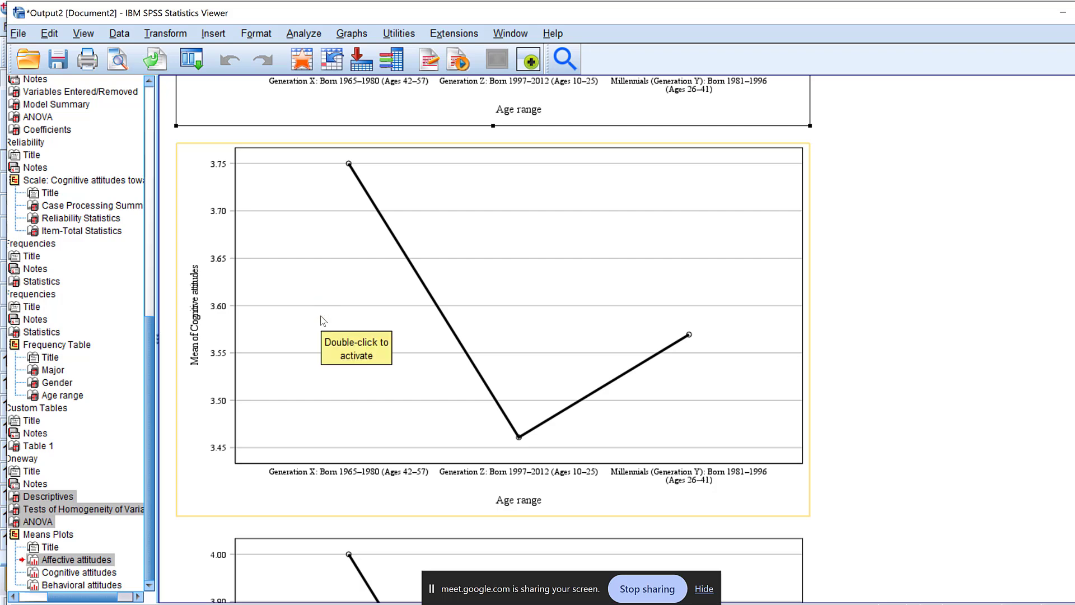
# - Return to the SPSS Data Editor and change the Affective variable's label to "Affective Attitudes"
pyautogui.click(1063, 12)
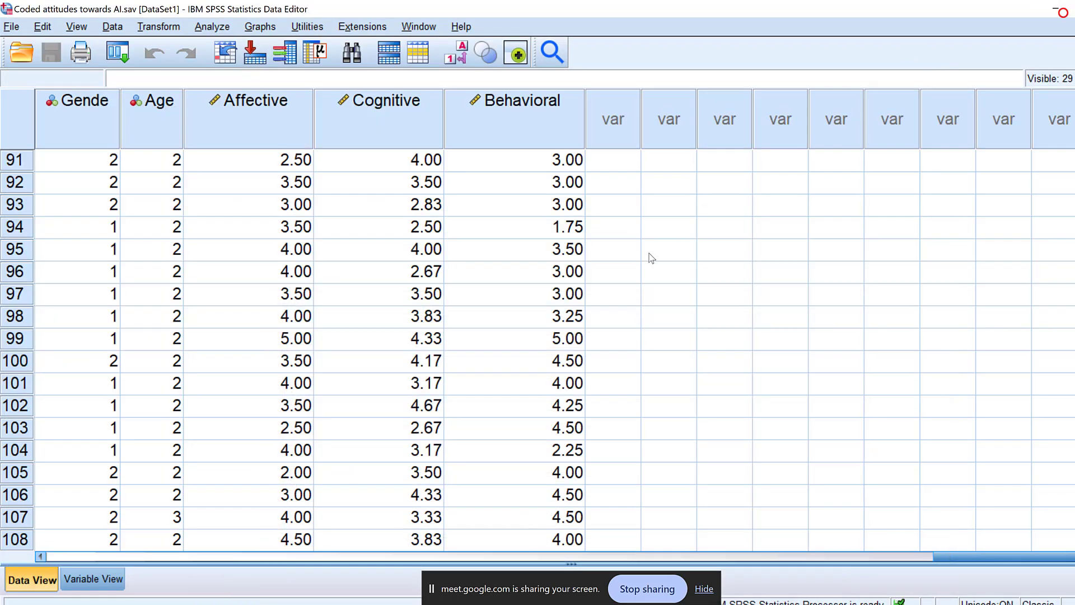
pyautogui.doubleClick(283, 116)
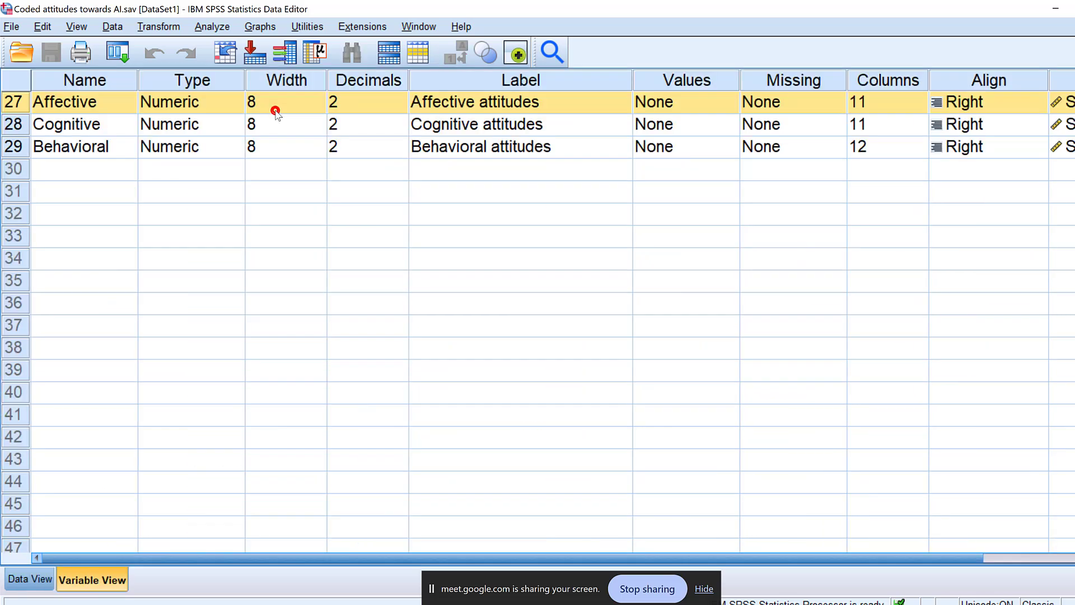
pyautogui.scroll(1, 445, 241)
pyautogui.click(543, 171)
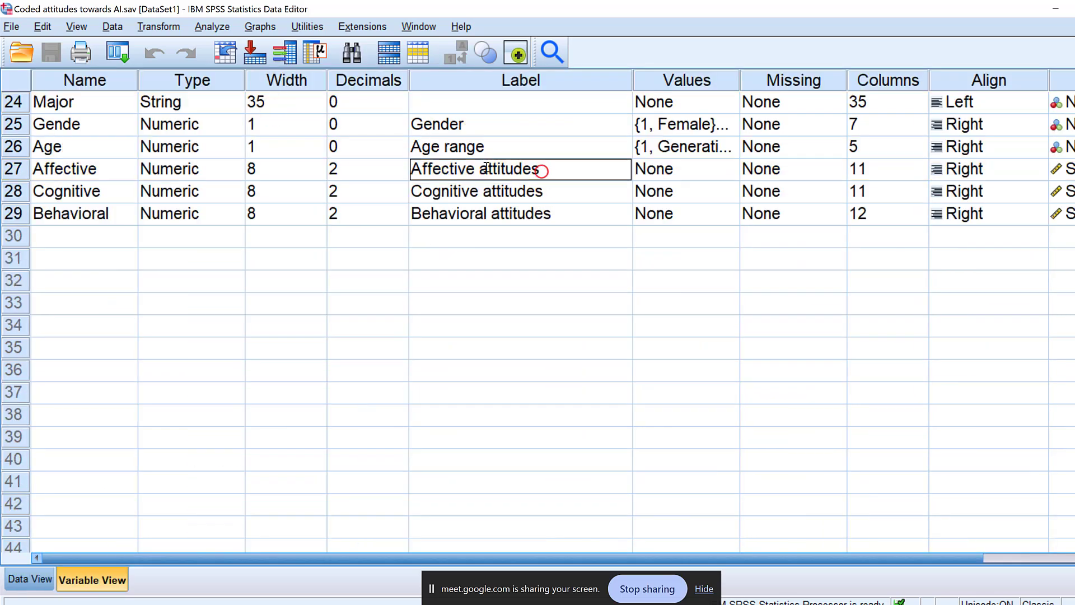
pyautogui.press('BackSpace')
pyautogui.write('A')
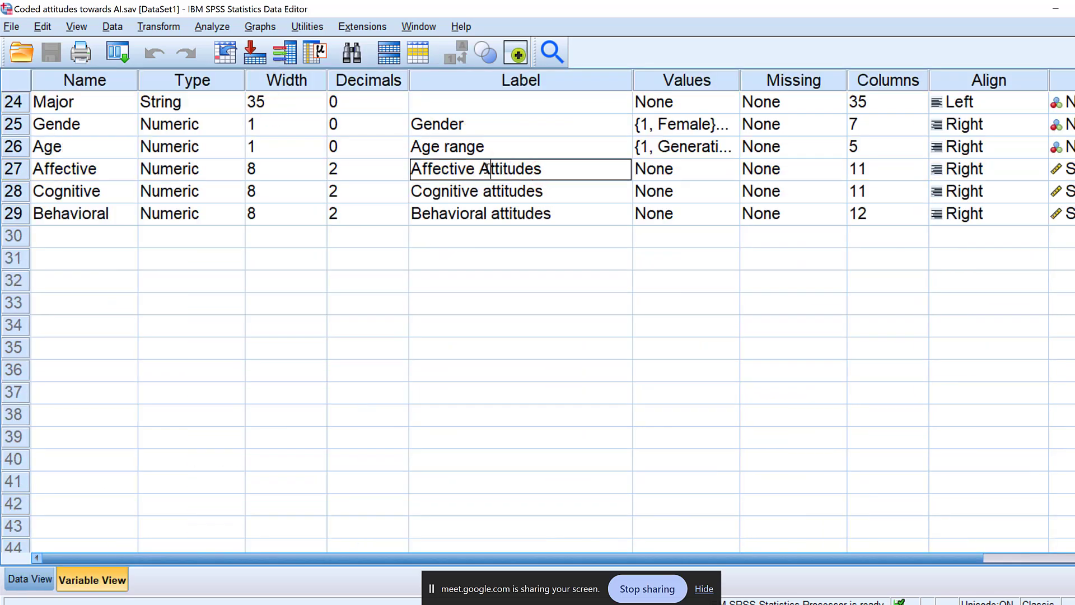
# - Capitalize the second word in the Cognitive and Behavioral variable labels, giving "Cognitive Attitudes" and "Behavioral Attitudes"
pyautogui.tripleClick(491, 193)
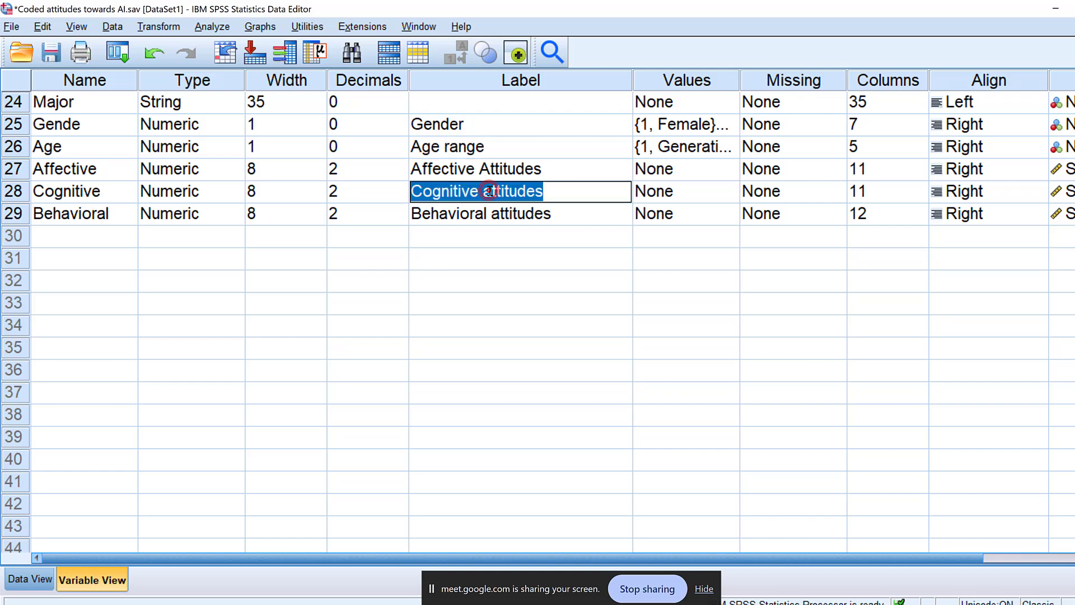
pyautogui.click(489, 191)
pyautogui.press('BackSpace')
pyautogui.write('A')
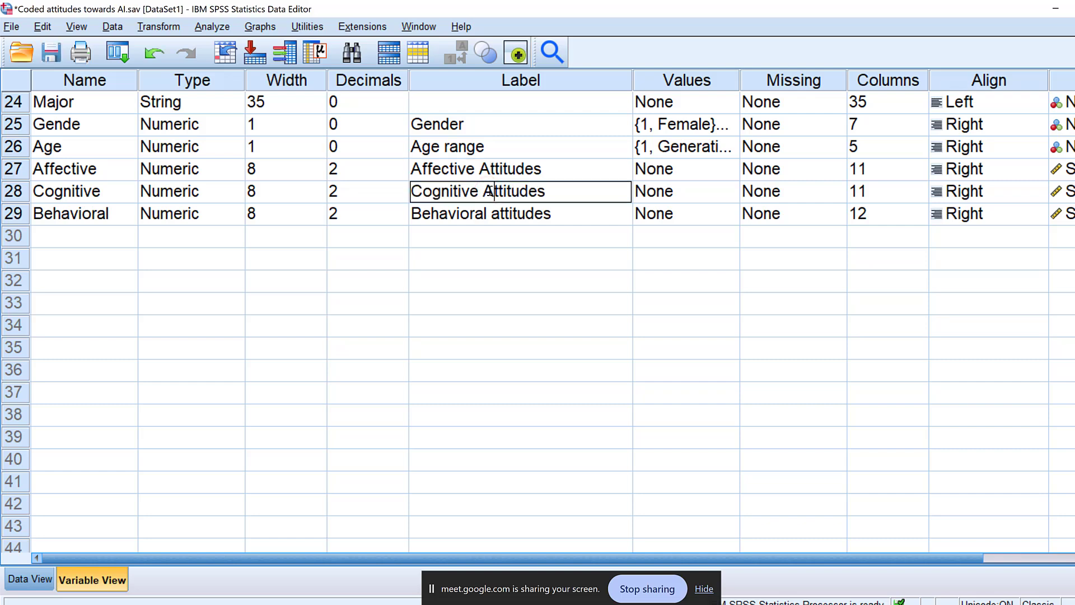
pyautogui.click(500, 216)
pyautogui.doubleClick(501, 216)
pyautogui.click(499, 215)
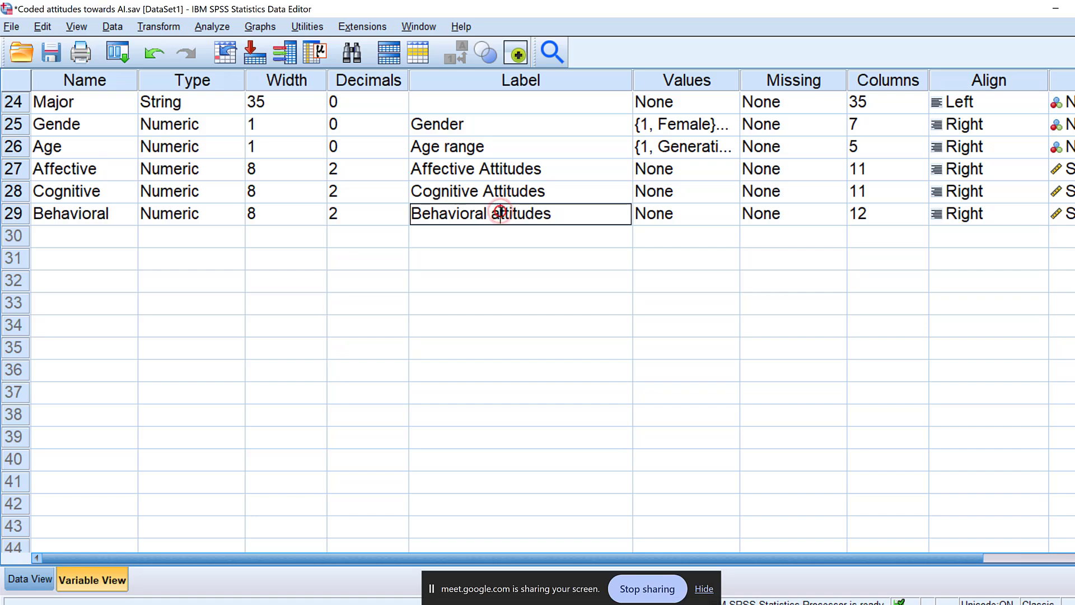
pyautogui.press('BackSpace')
pyautogui.write('A')
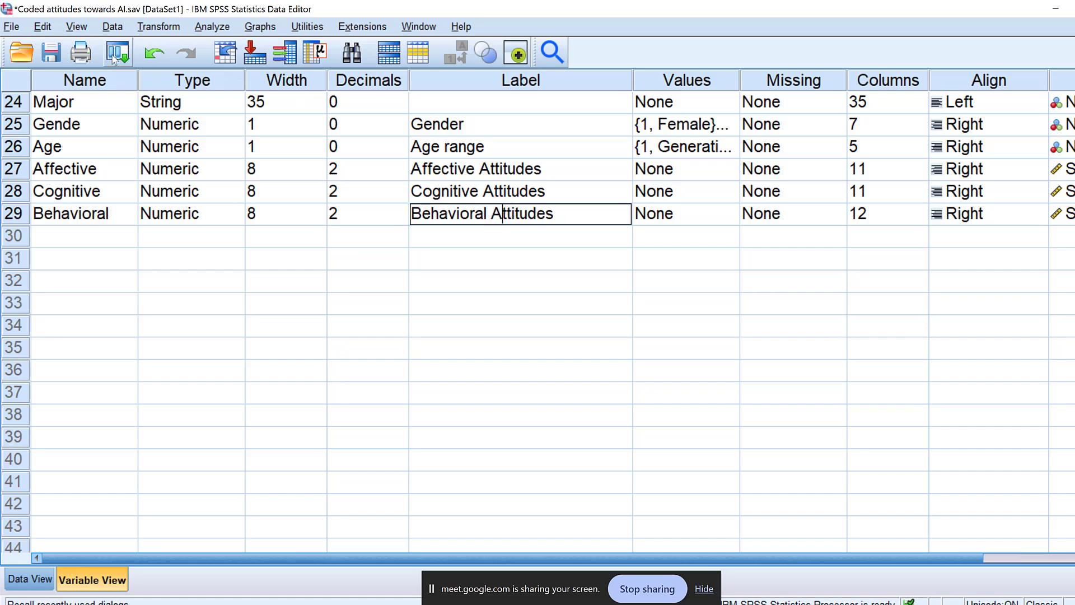
# - Rerun the One-Way ANOVA of the three relabeled attitude variables by Age range with the same settings
pyautogui.click(118, 52)
pyautogui.click(130, 77)
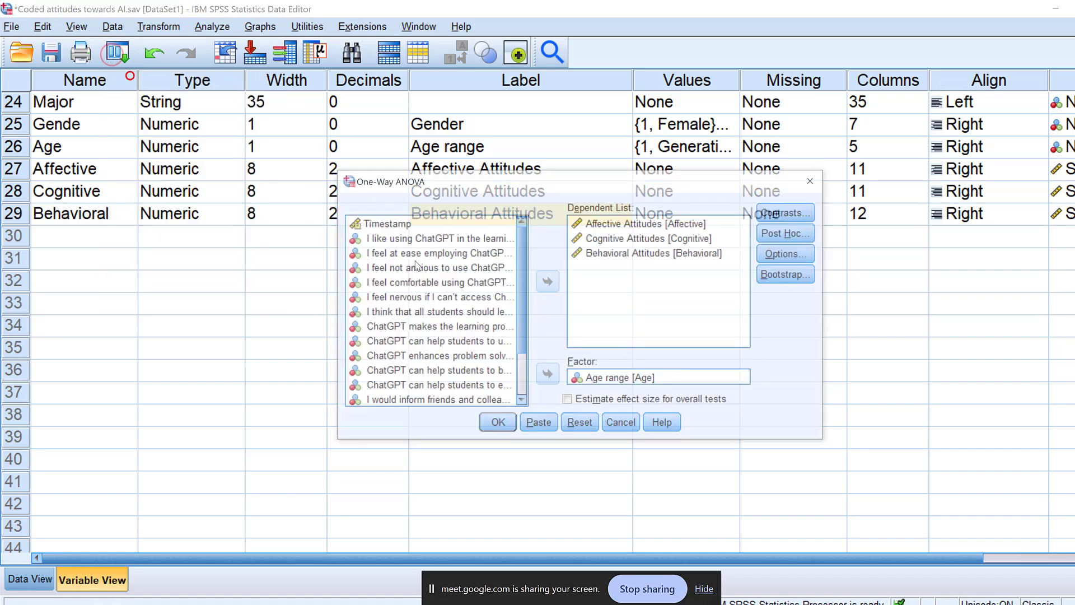
pyautogui.click(499, 425)
pyautogui.click(500, 425)
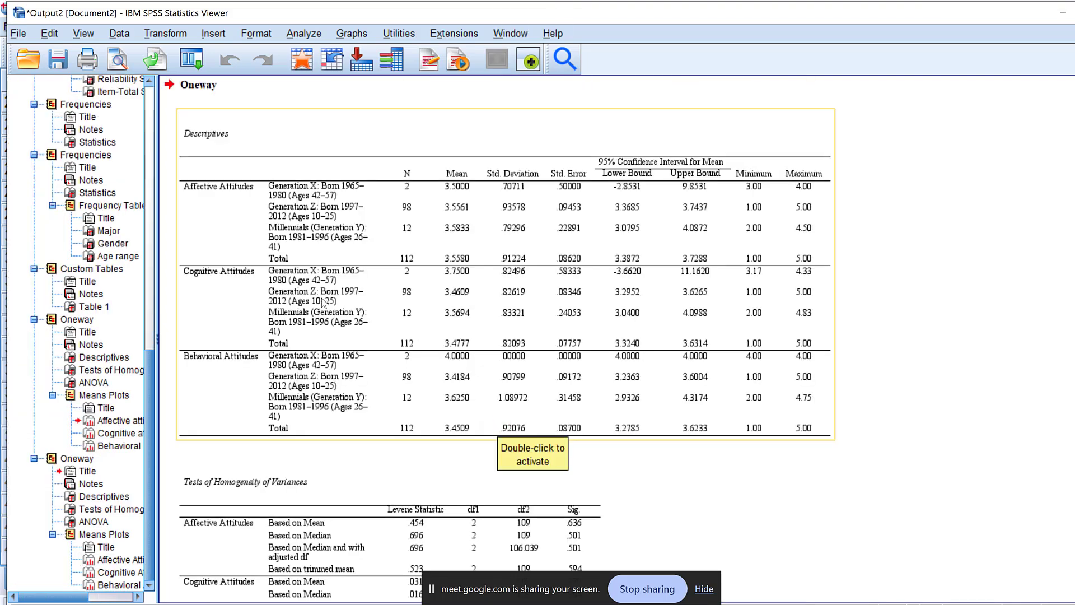
# - Copy the Descriptives table, the ANOVA table and the three means plots from the new Oneway output
pyautogui.scroll(-5, 307, 297)
pyautogui.click(307, 297)
pyautogui.scroll(-5, 308, 305)
pyautogui.click(311, 309)
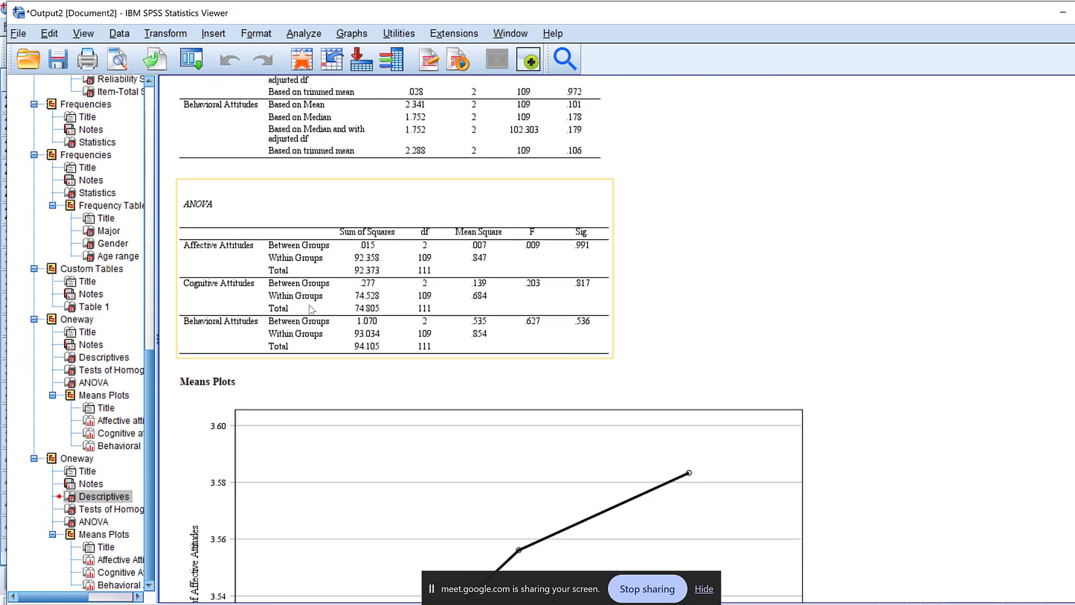
pyautogui.scroll(-5, 308, 306)
pyautogui.click(307, 305)
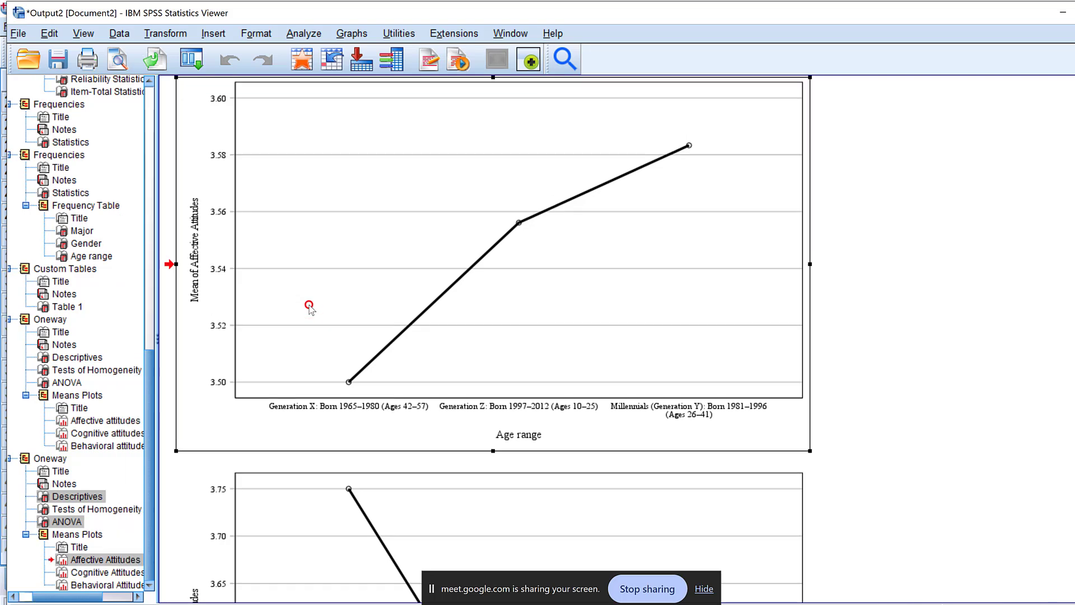
pyautogui.scroll(-5, 308, 304)
pyautogui.click(314, 321)
pyautogui.scroll(-5, 323, 352)
pyautogui.rightClick(298, 354)
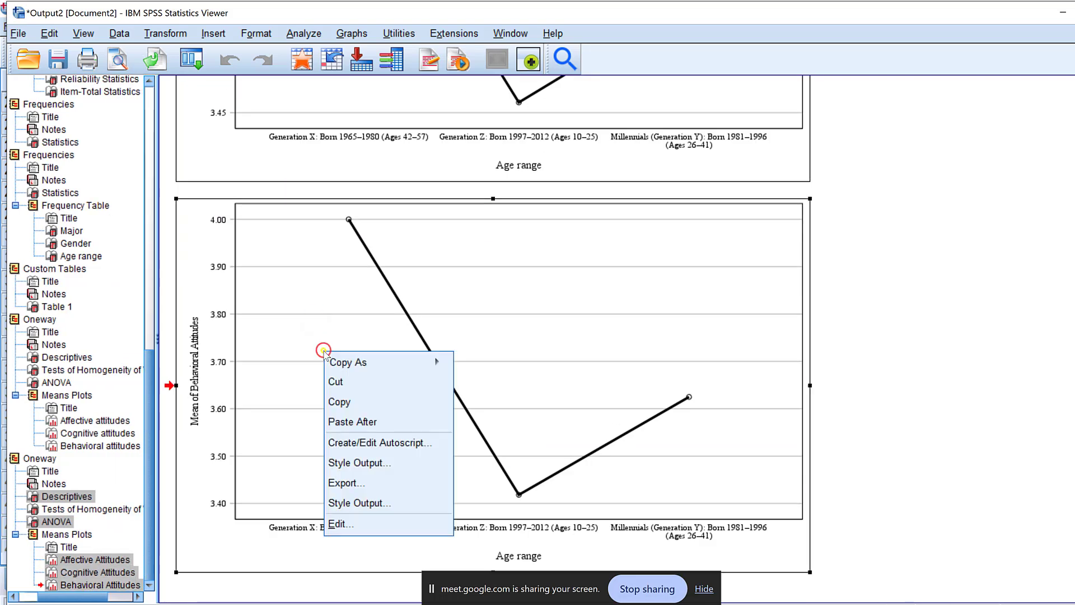
pyautogui.click(347, 398)
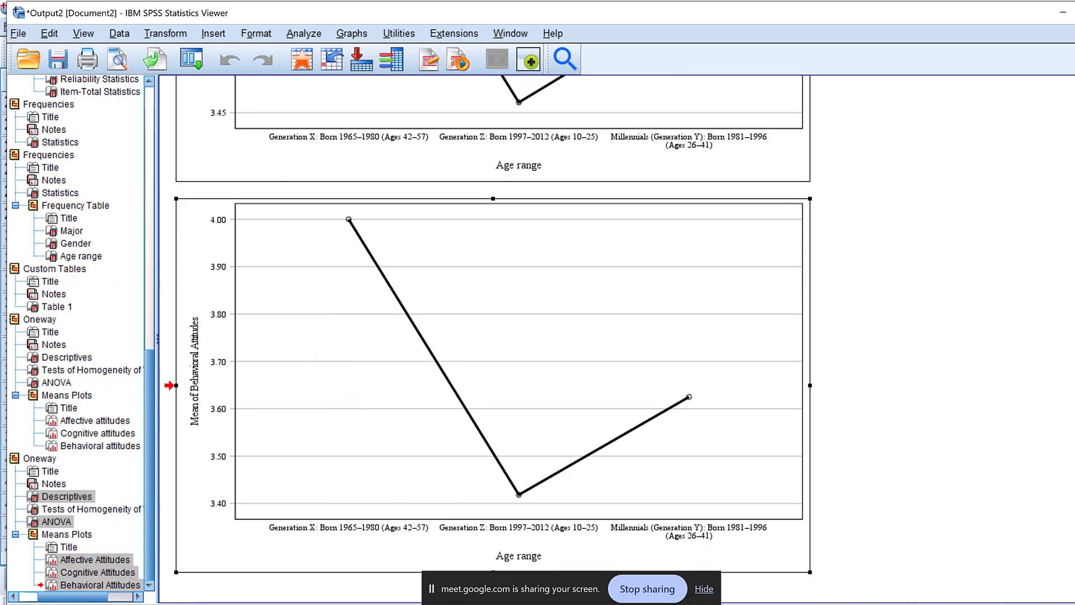
# - Switch to the Word report and delete the "Generational differences" heading below the regression coefficients table
pyautogui.hotkey('alt', 'Tab')
pyautogui.scroll(-3, 436, 520)
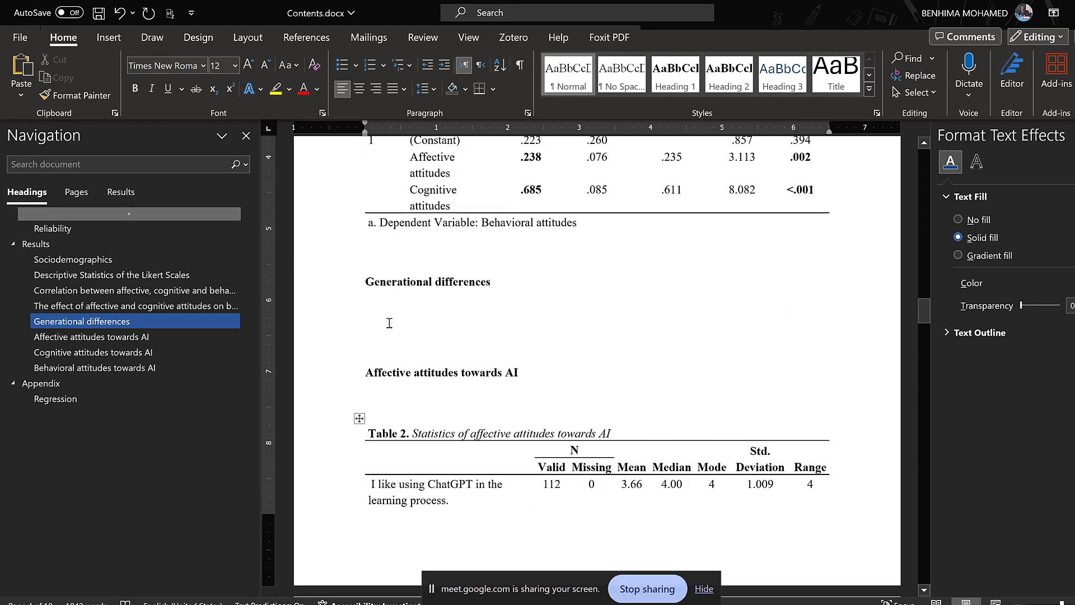
pyautogui.moveTo(524, 294); pyautogui.dragTo(356, 298)
pyautogui.click(563, 301)
pyautogui.moveTo(512, 286); pyautogui.dragTo(366, 283)
pyautogui.press('BackSpace')
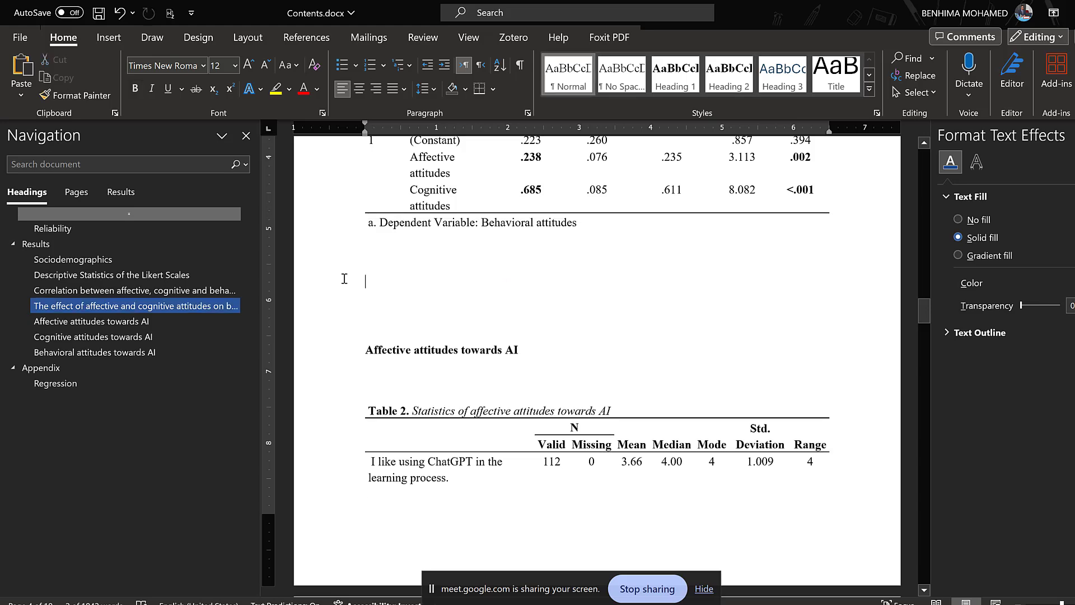
# - Add an "ANOVA" heading in Heading 2 style after the Regression tables in the Appendix
pyautogui.click(62, 381)
pyautogui.scroll(-10, 654, 395)
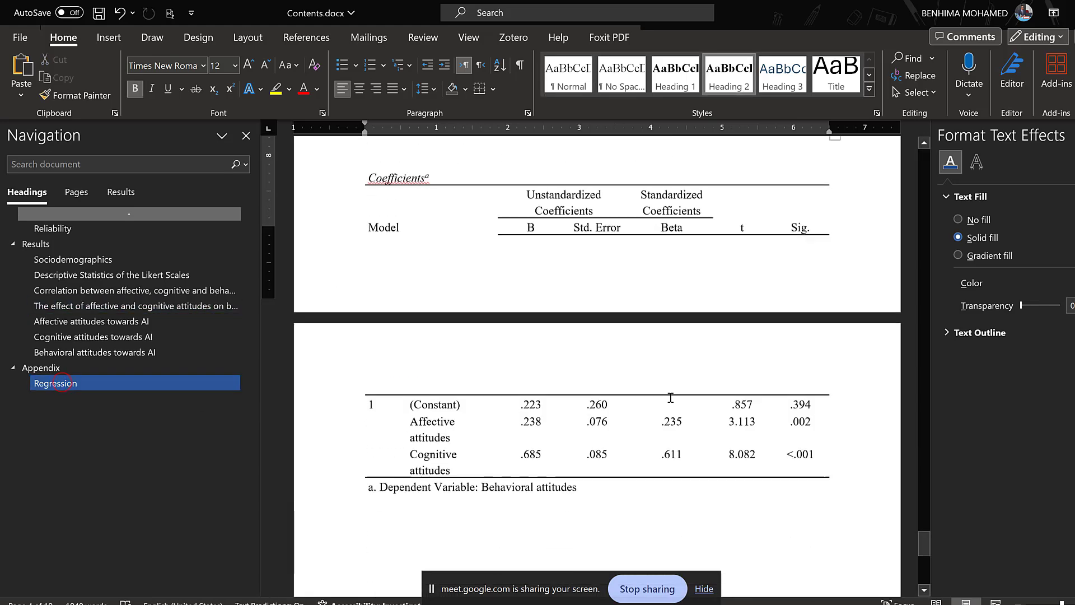
pyautogui.click(428, 281)
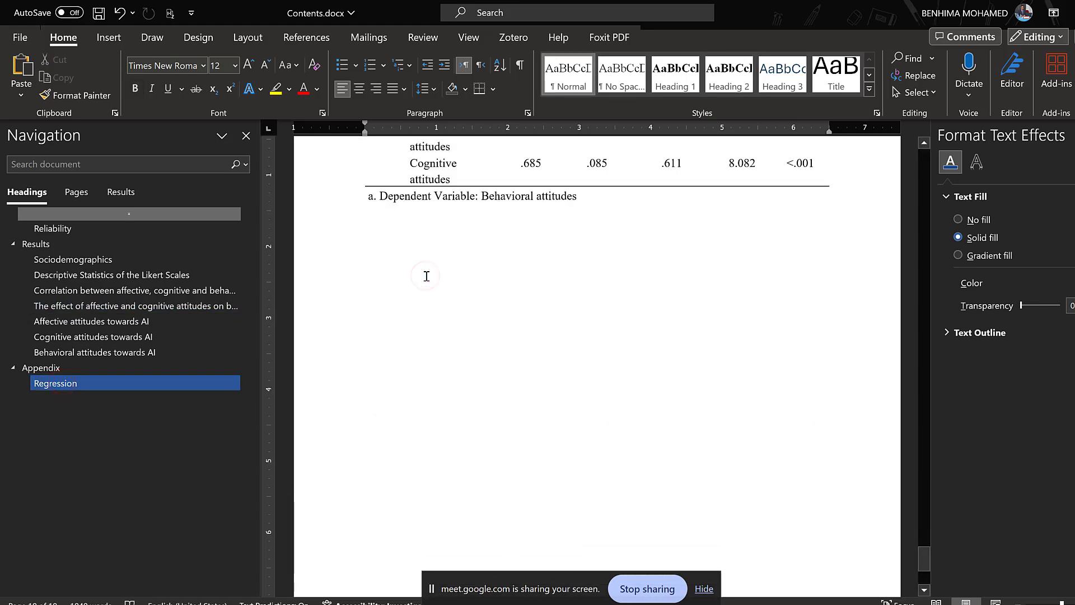
pyautogui.write('ANOVA')
pyautogui.moveTo(381, 233); pyautogui.dragTo(365, 231)
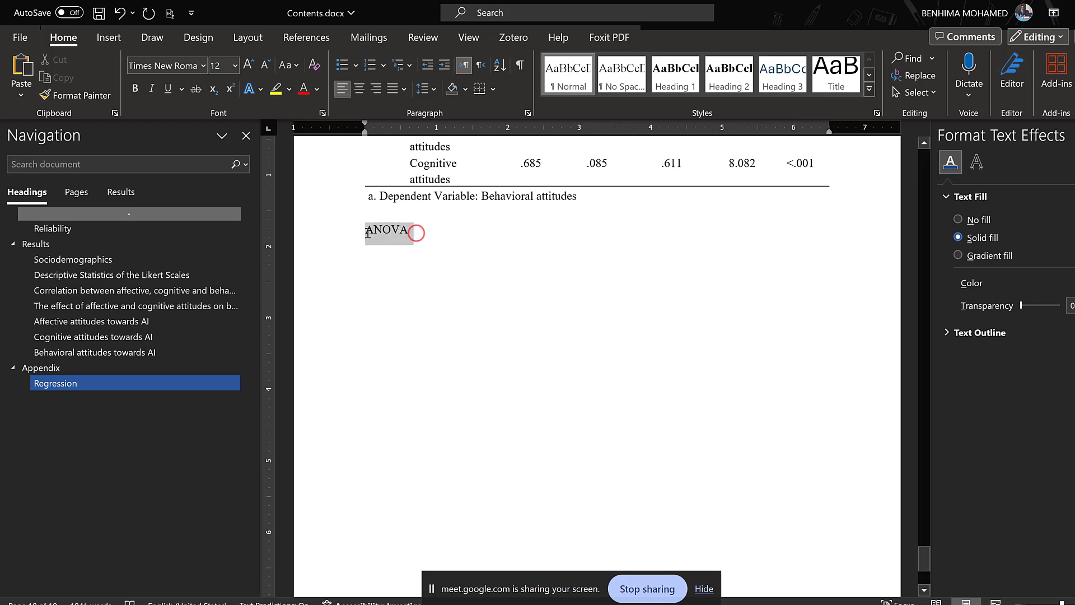
pyautogui.click(737, 90)
# - Paste the copied One-Way ANOVA tables and means plots beneath the new ANOVA heading
pyautogui.click(388, 284)
pyautogui.scroll(-10, 388, 284)
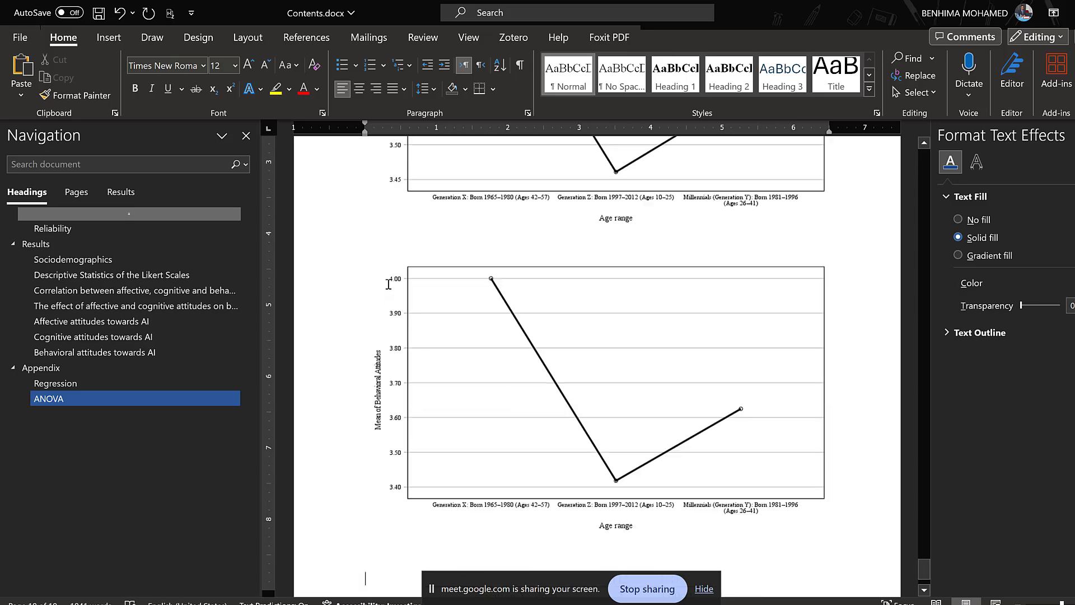
pyautogui.scroll(10, 426, 277)
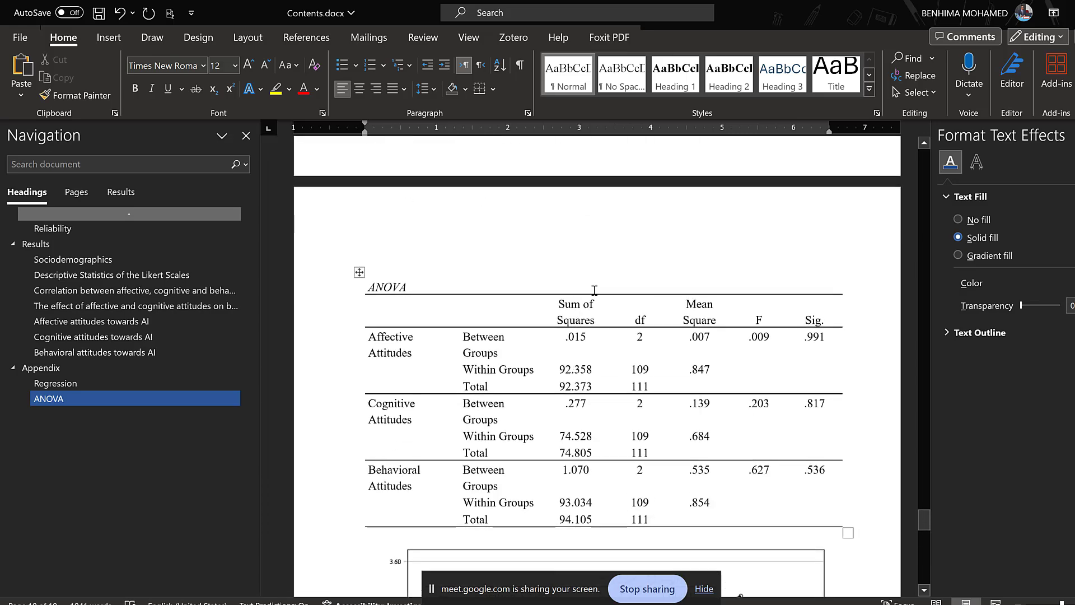
# - AutoFit the oversized Descriptives table in the Appendix's ANOVA section to the page width
pyautogui.scroll(-5, 539, 341)
pyautogui.click(578, 313)
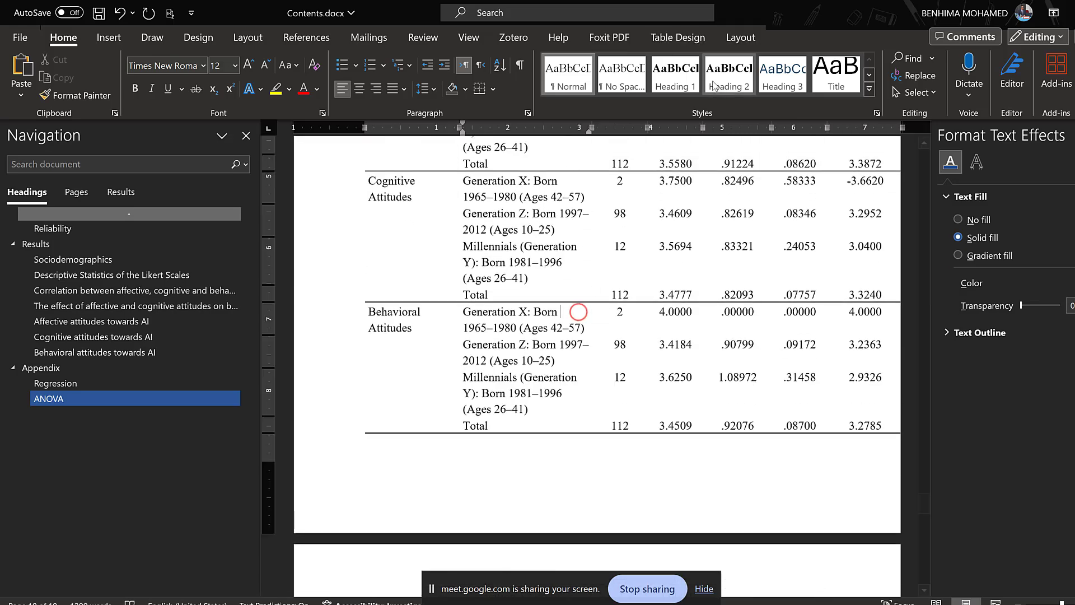
pyautogui.click(739, 39)
pyautogui.click(498, 78)
pyautogui.click(512, 139)
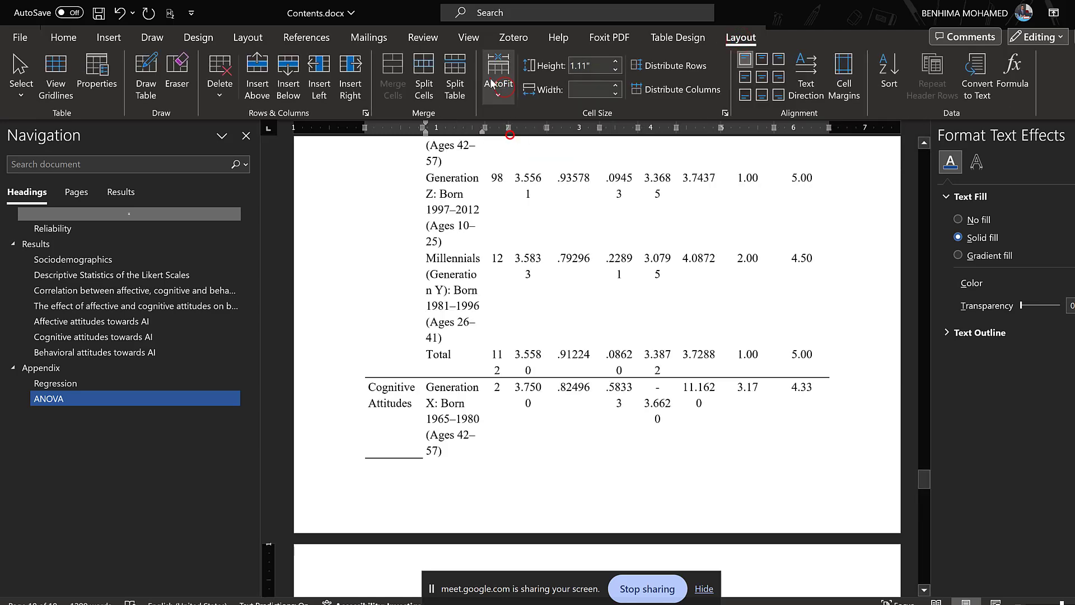
pyautogui.click(491, 78)
pyautogui.click(509, 118)
pyautogui.click(497, 81)
pyautogui.click(514, 122)
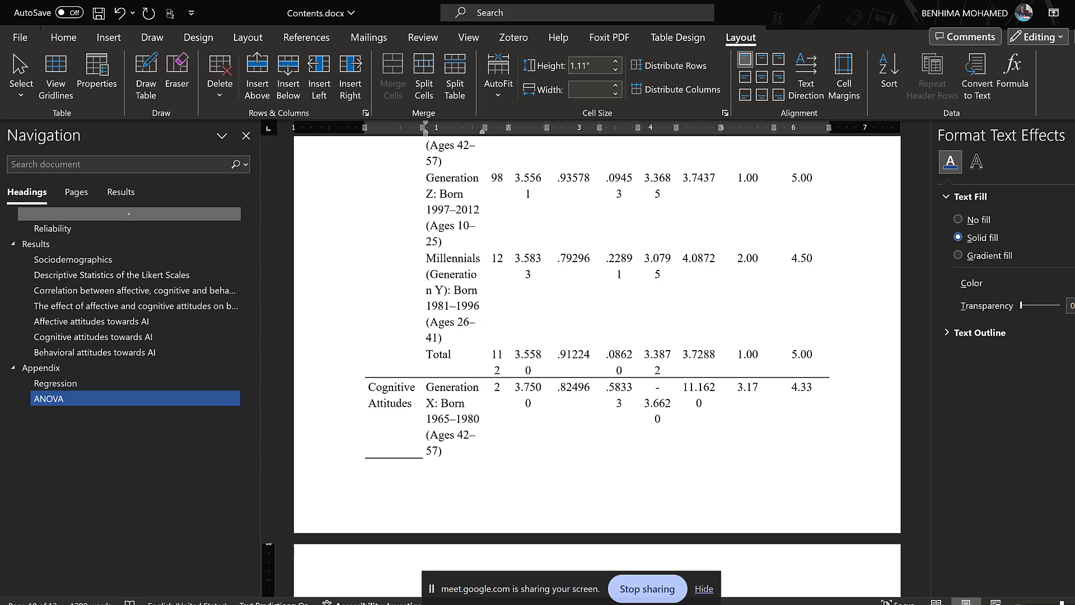
# - Switch to the SPSS Data Editor and set up an Independent-Samples T Test with Gender [Gende] as grouping variable, groups 1 and 2
pyautogui.click(560, 604)
pyautogui.click(498, 583)
pyautogui.click(119, 54)
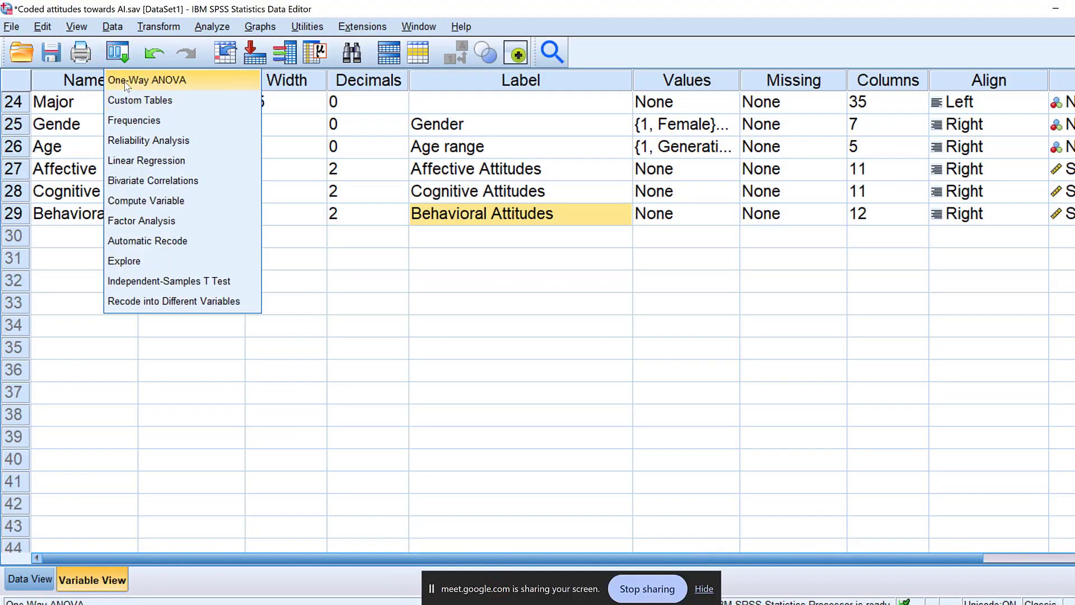
pyautogui.click(211, 22)
pyautogui.click(211, 23)
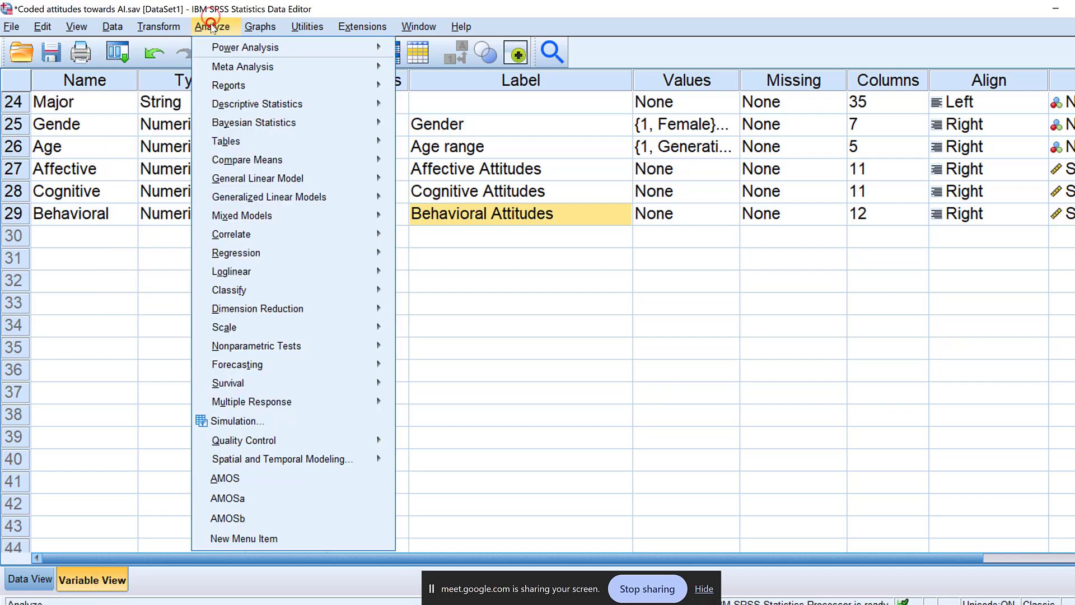
pyautogui.moveTo(247, 163)
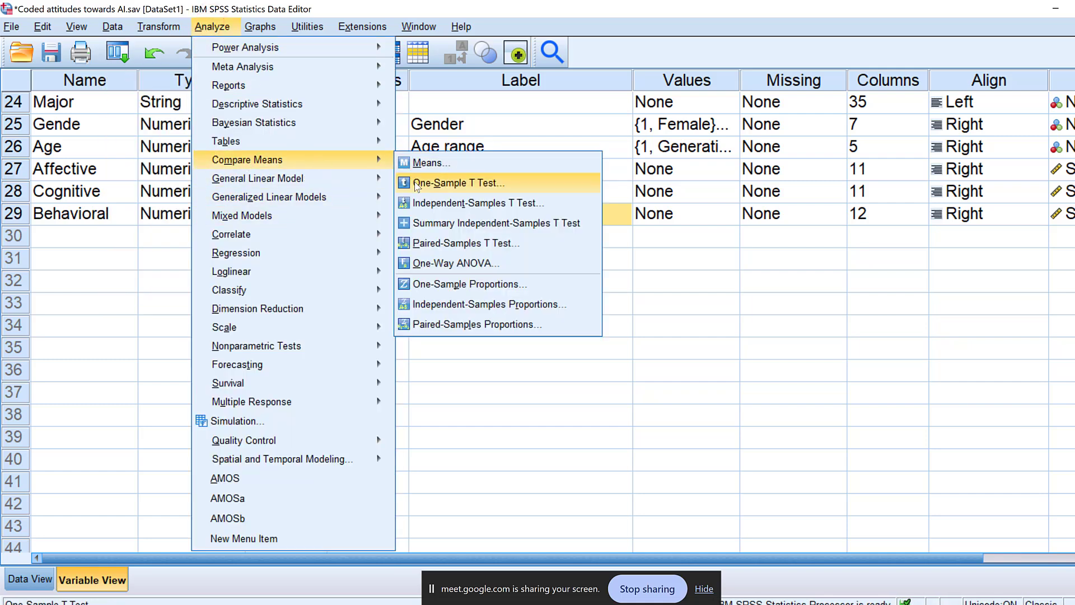
pyautogui.click(419, 204)
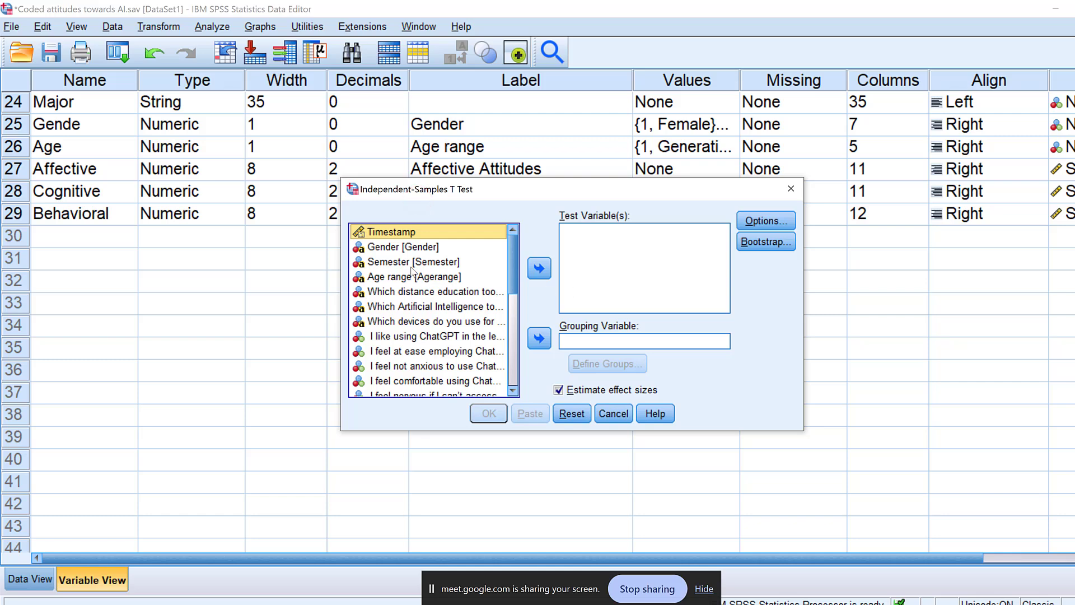
pyautogui.scroll(-10, 403, 305)
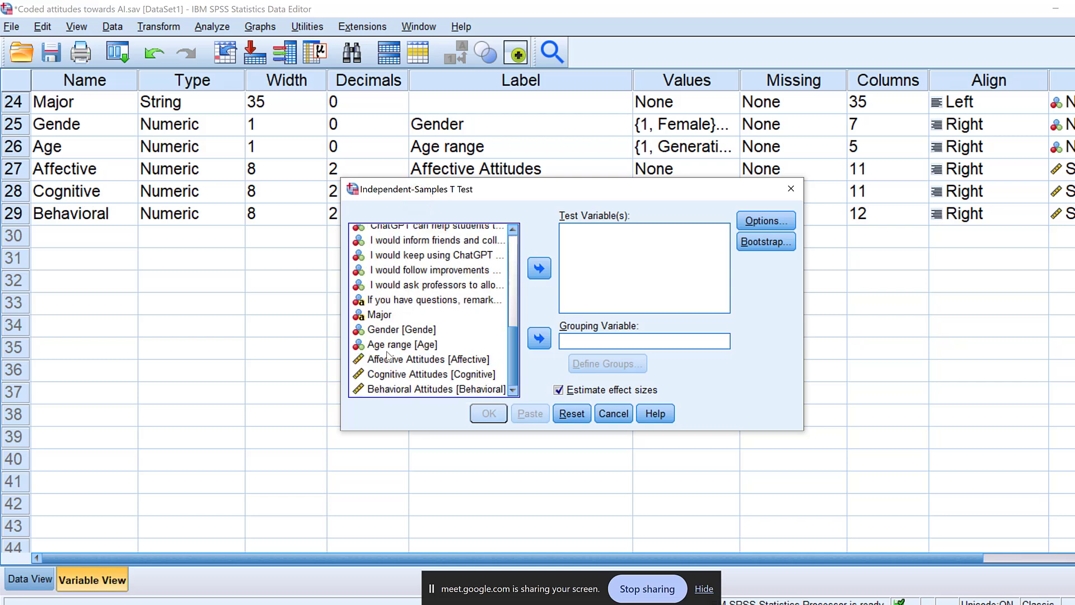
pyautogui.click(381, 331)
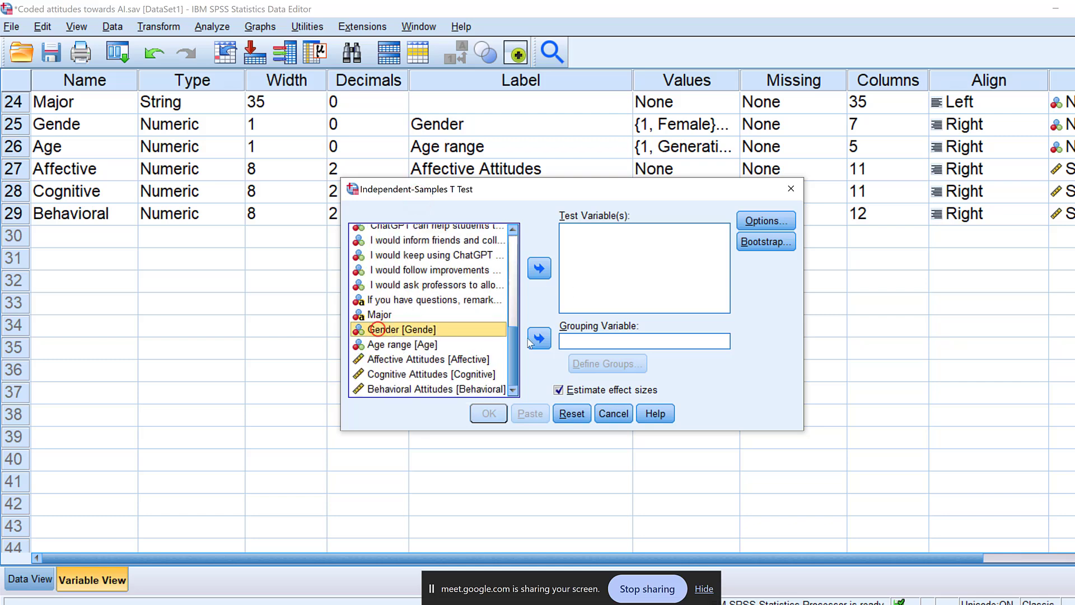
pyautogui.click(539, 338)
pyautogui.click(608, 364)
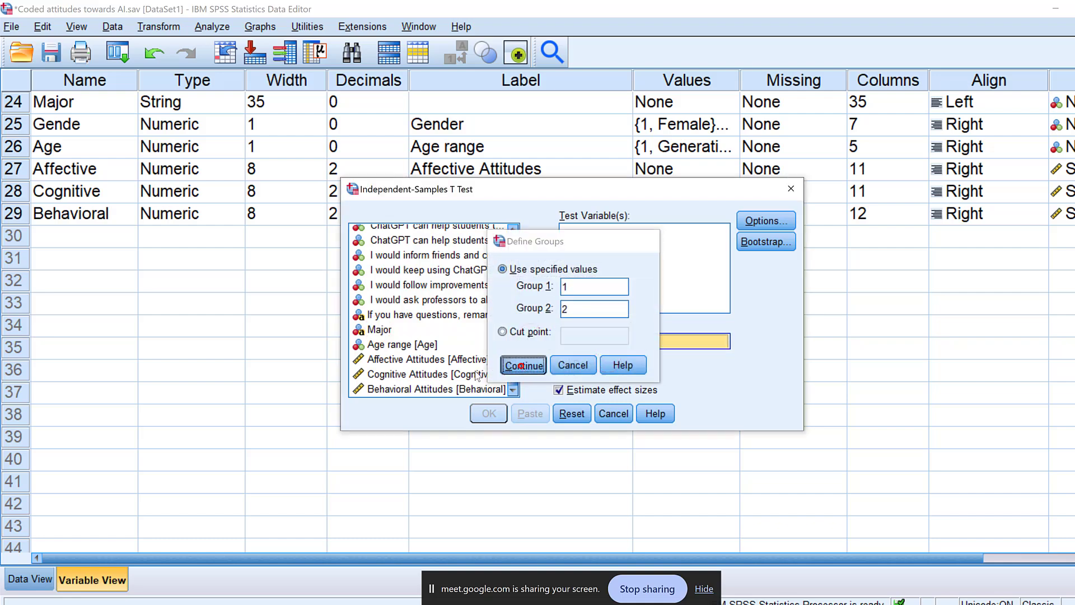
pyautogui.click(524, 365)
# - Add Affective, Cognitive and Behavioral Attitudes as test variables and run the t-test
pyautogui.click(389, 358)
pyautogui.keyDown('shift'); pyautogui.click(385, 389); pyautogui.keyUp('shift')
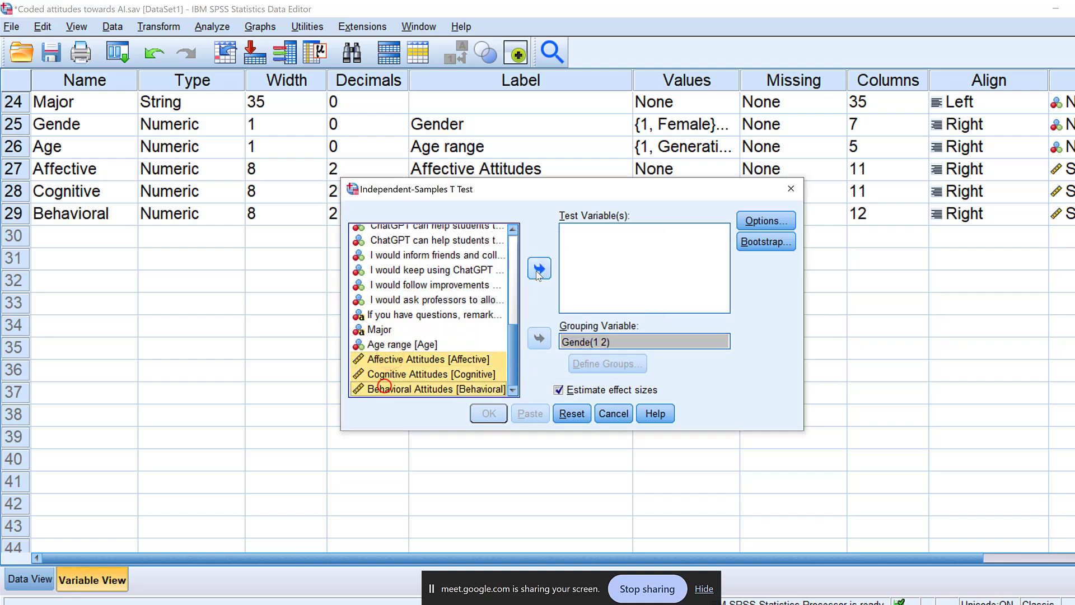
pyautogui.click(540, 269)
pyautogui.click(493, 414)
pyautogui.click(497, 415)
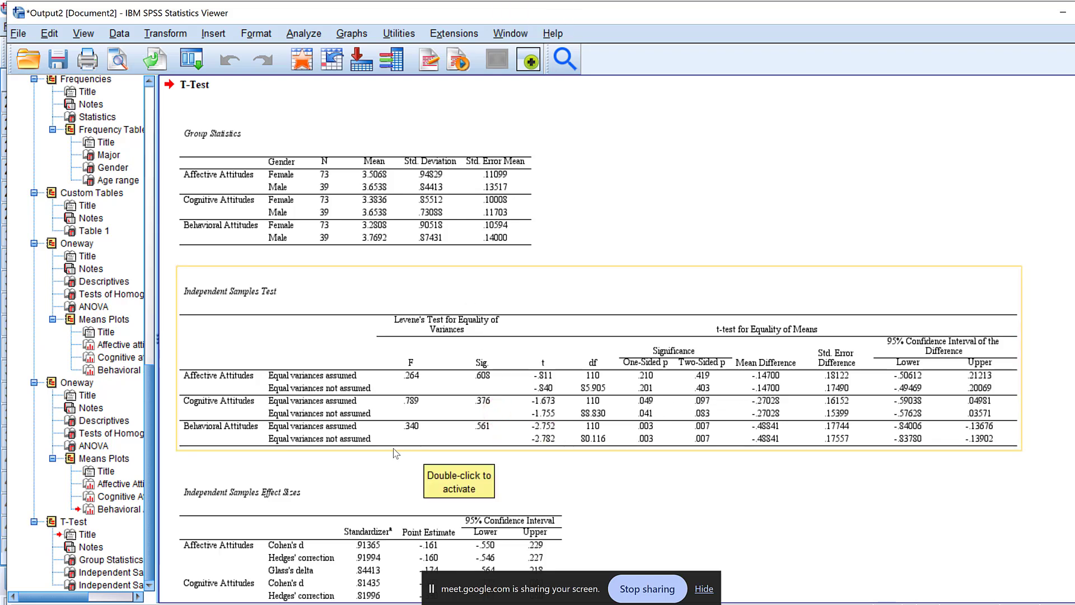
# - Copy the Group Statistics and Independent Samples Test tables from the T-Test output
pyautogui.scroll(-3, 399, 450)
pyautogui.click(427, 278)
pyautogui.scroll(3, 426, 277)
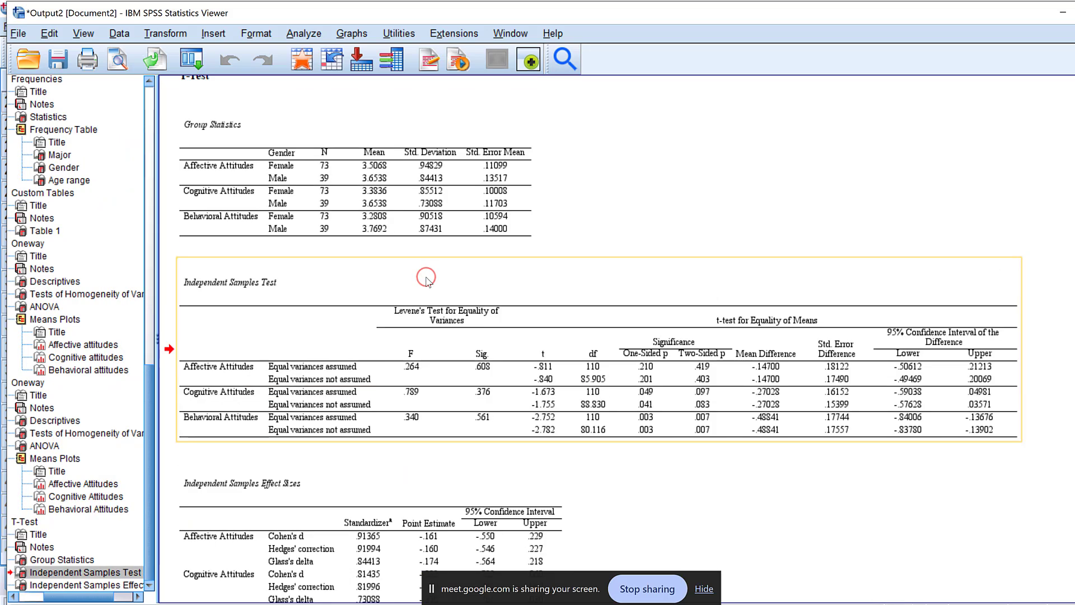
pyautogui.keyDown('ctrl'); pyautogui.click(317, 210); pyautogui.keyUp('ctrl')
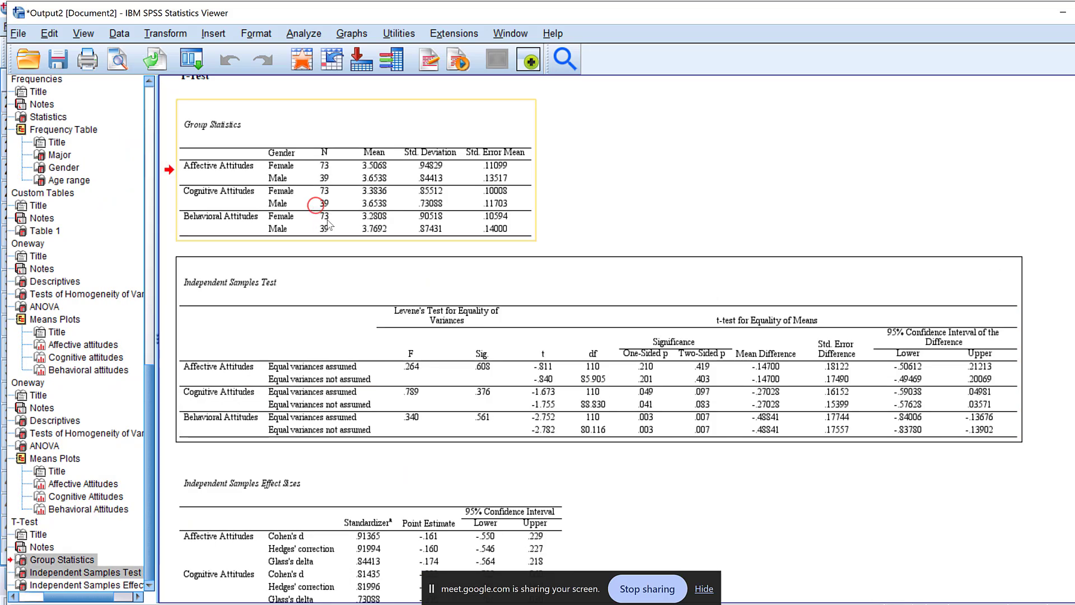
pyautogui.rightClick(332, 323)
pyautogui.click(361, 371)
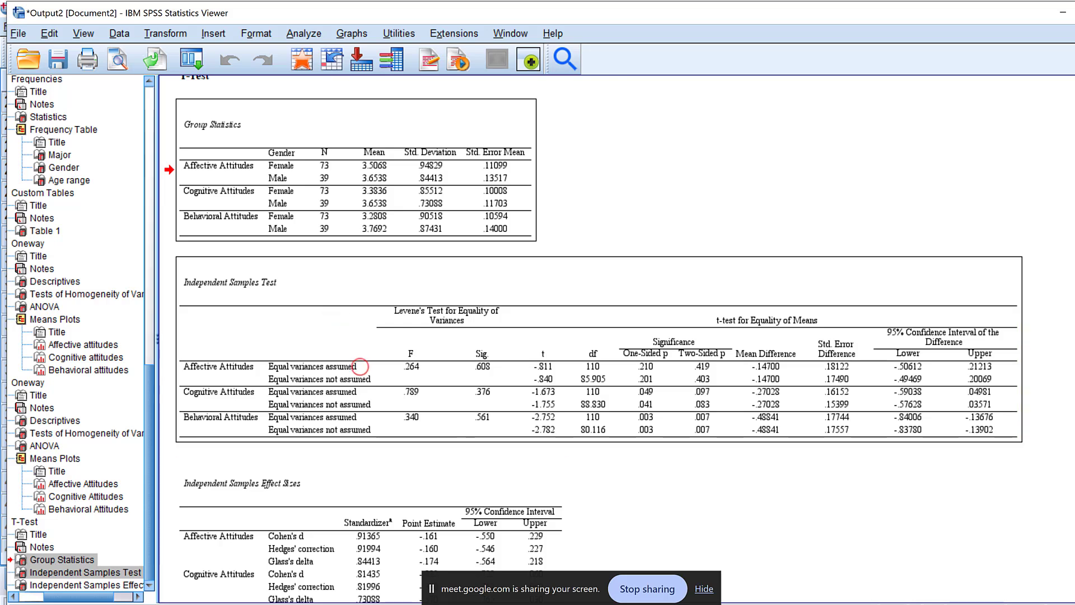
# - Switch to the Word report and add a Heading 2 "Gender differences in attitudes towards AI" below the regression coefficients table
pyautogui.hotkey('alt', 'Tab')
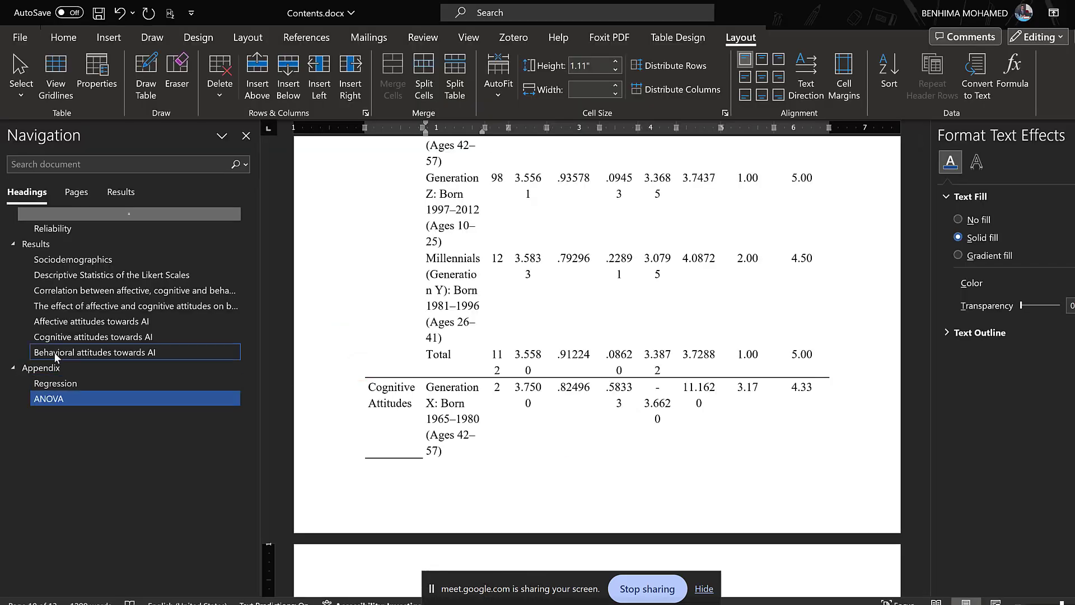
pyautogui.click(47, 307)
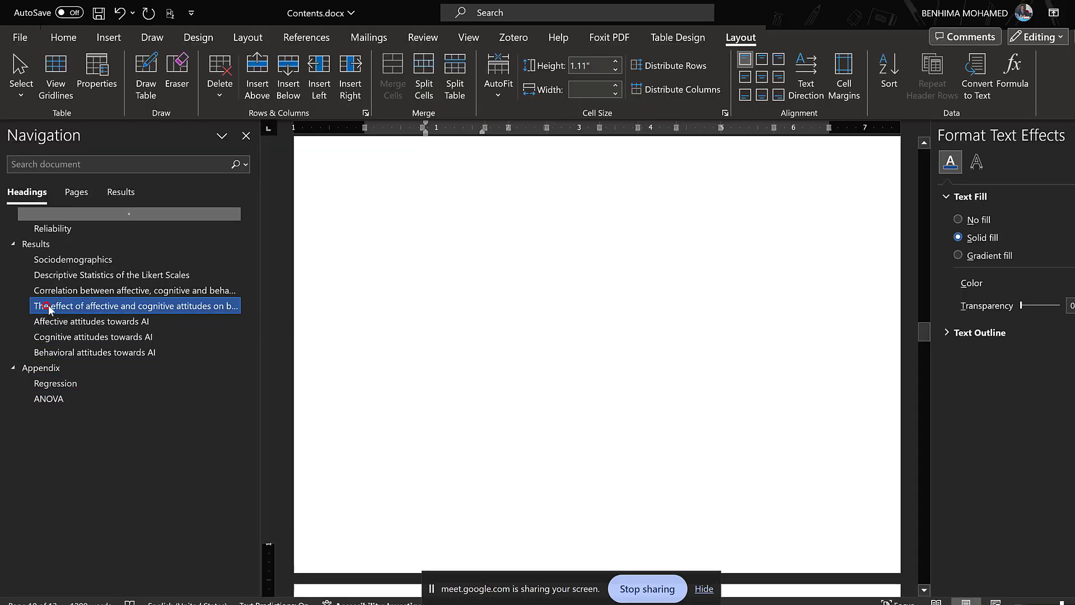
pyautogui.scroll(-1, 429, 369)
pyautogui.click(364, 408)
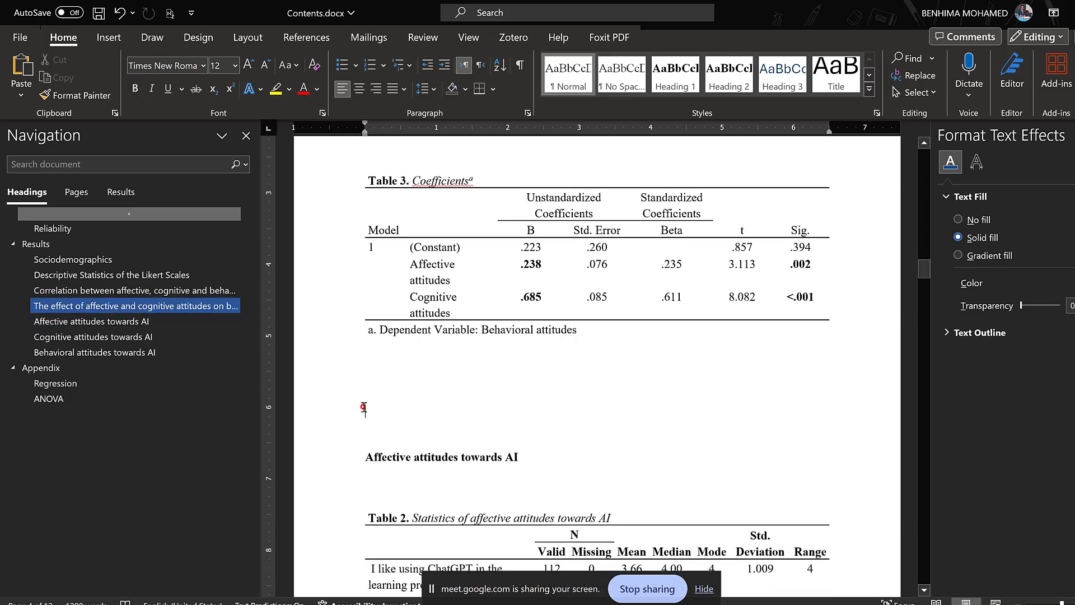
pyautogui.write('Gender differen')
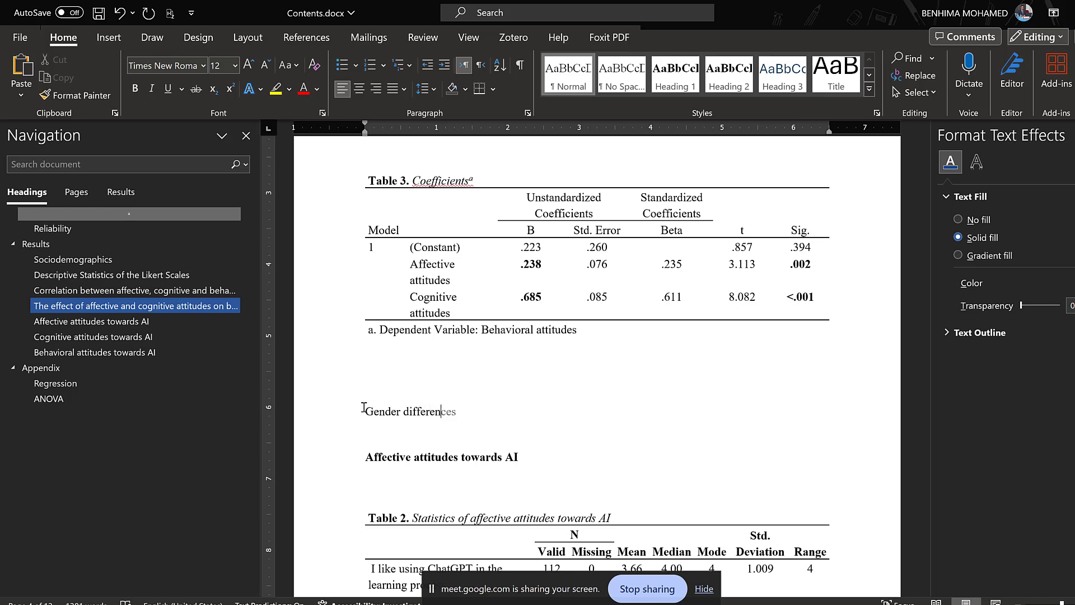
pyautogui.write('ces')
pyautogui.press('Return')
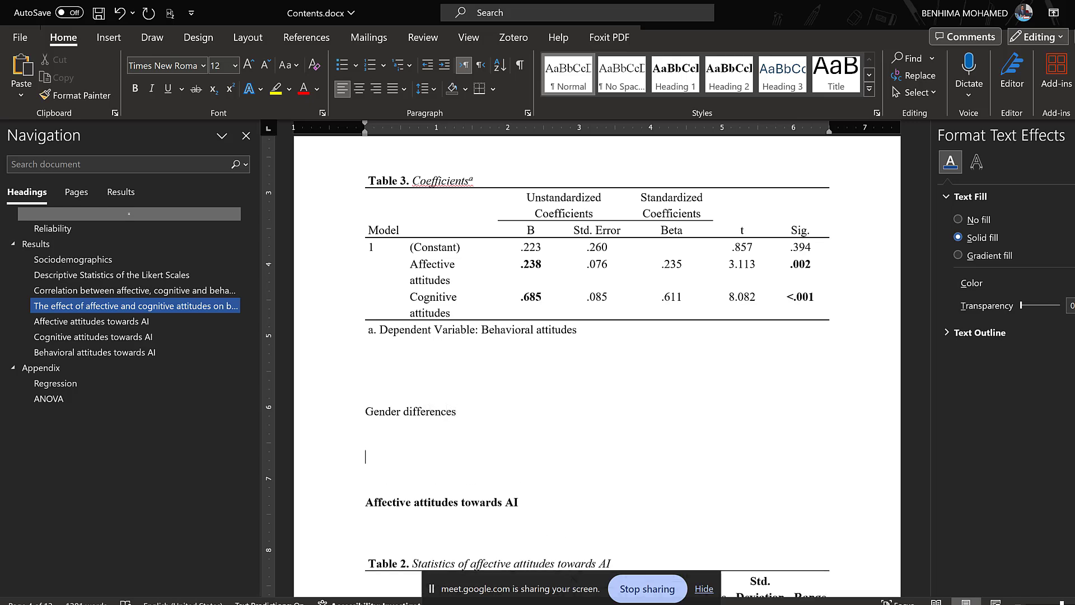
pyautogui.tripleClick(459, 413)
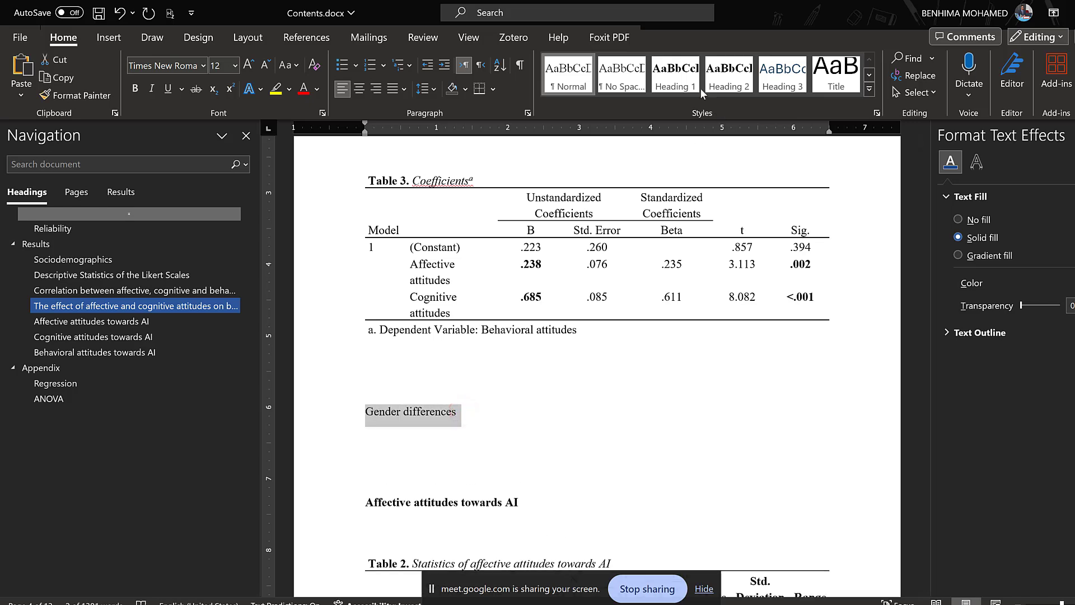
pyautogui.click(728, 75)
pyautogui.click(471, 413)
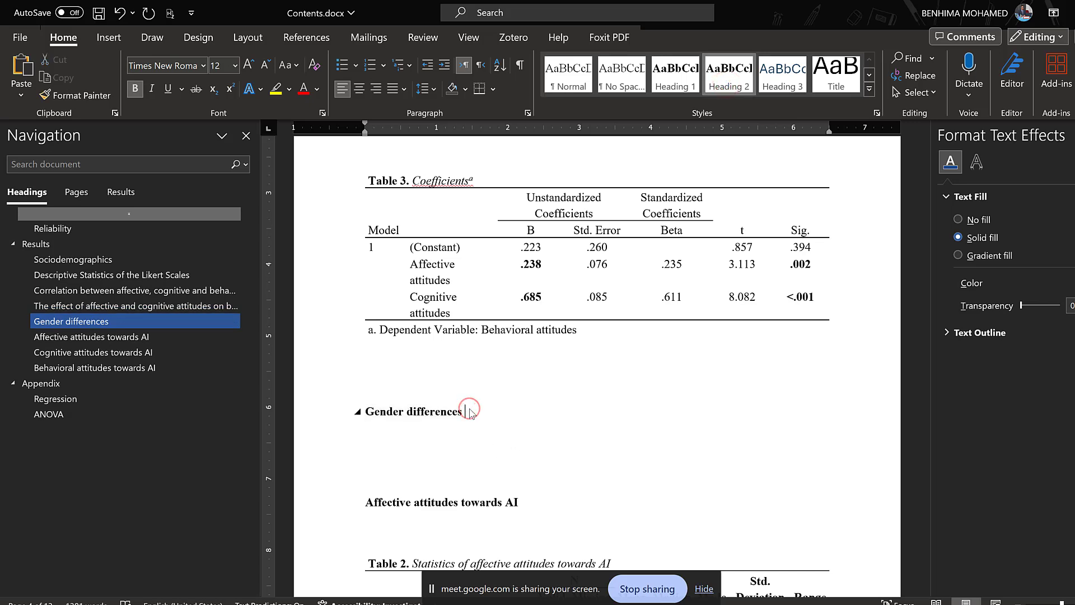
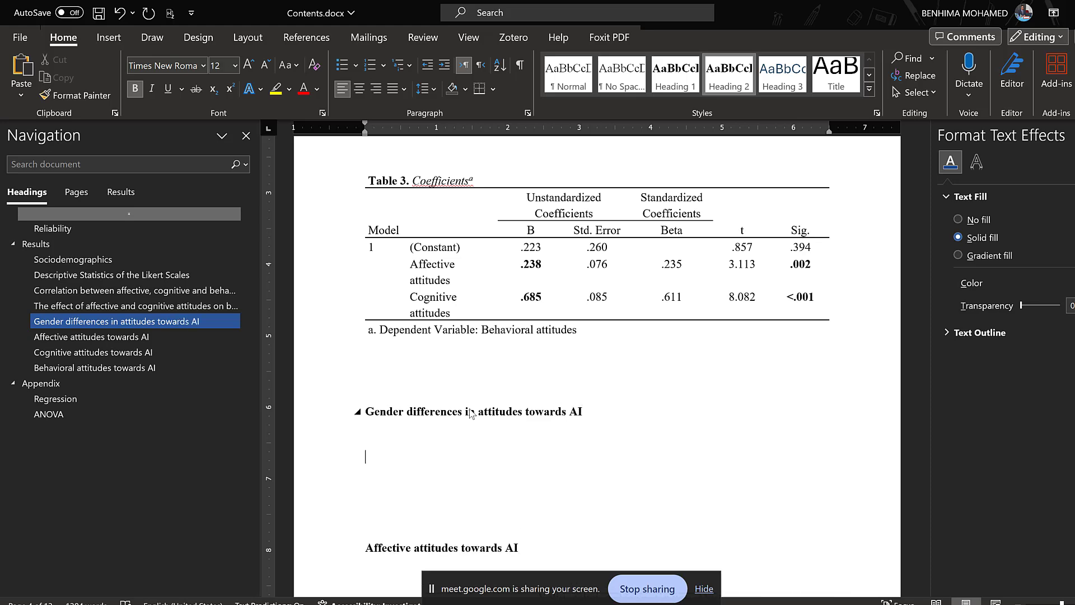
# - Paste the copied T-Test tables under the gender differences heading and AutoFit the Independent Samples Test table to the page width
pyautogui.scroll(-10, 552, 466)
pyautogui.scroll(-4, 552, 465)
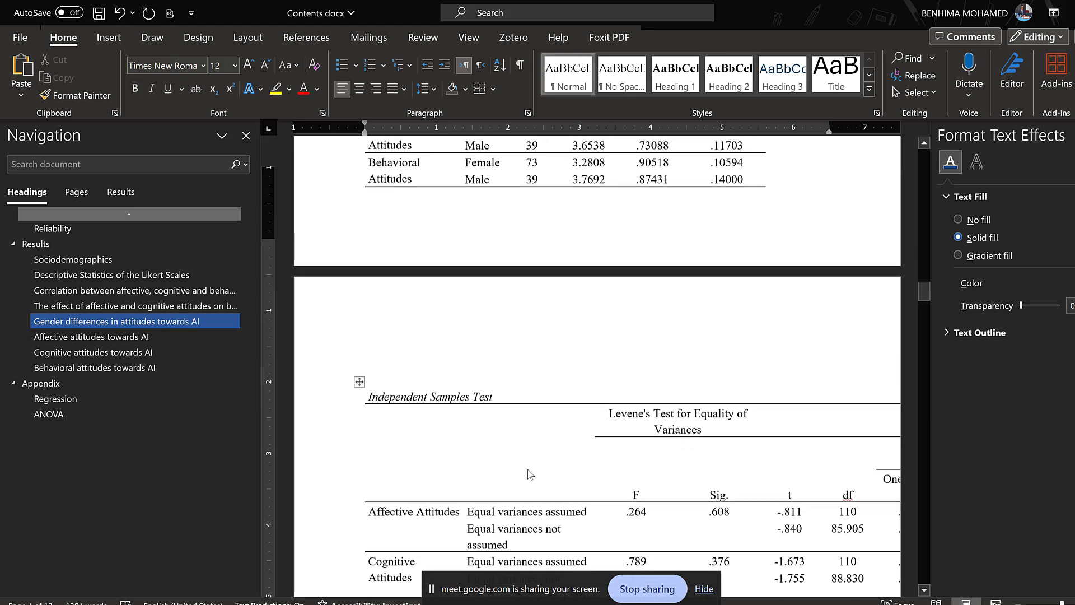
pyautogui.click(522, 469)
pyautogui.click(740, 37)
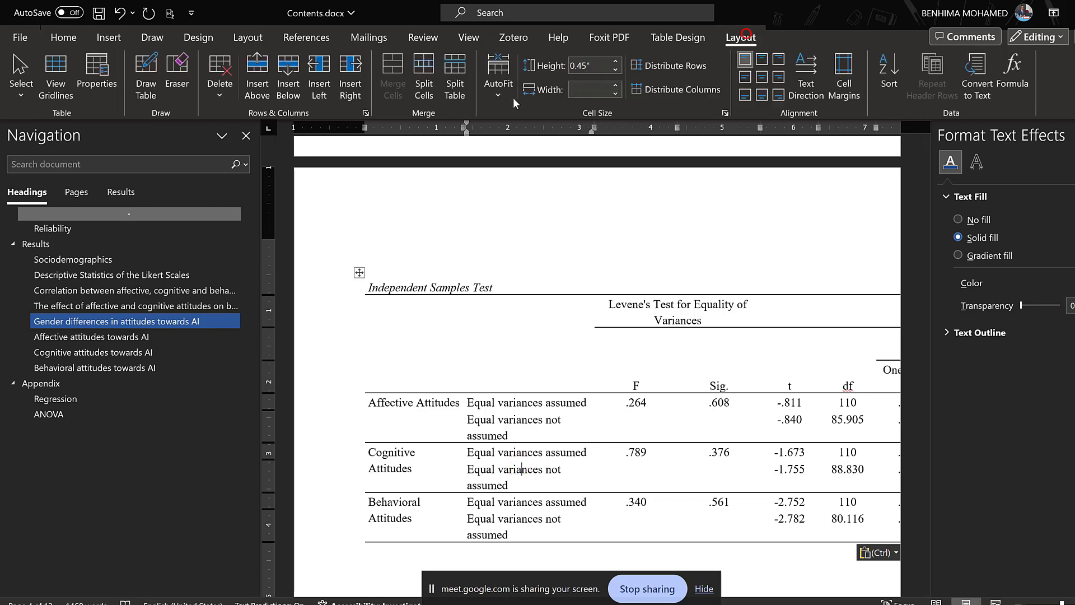
pyautogui.click(498, 93)
pyautogui.click(514, 140)
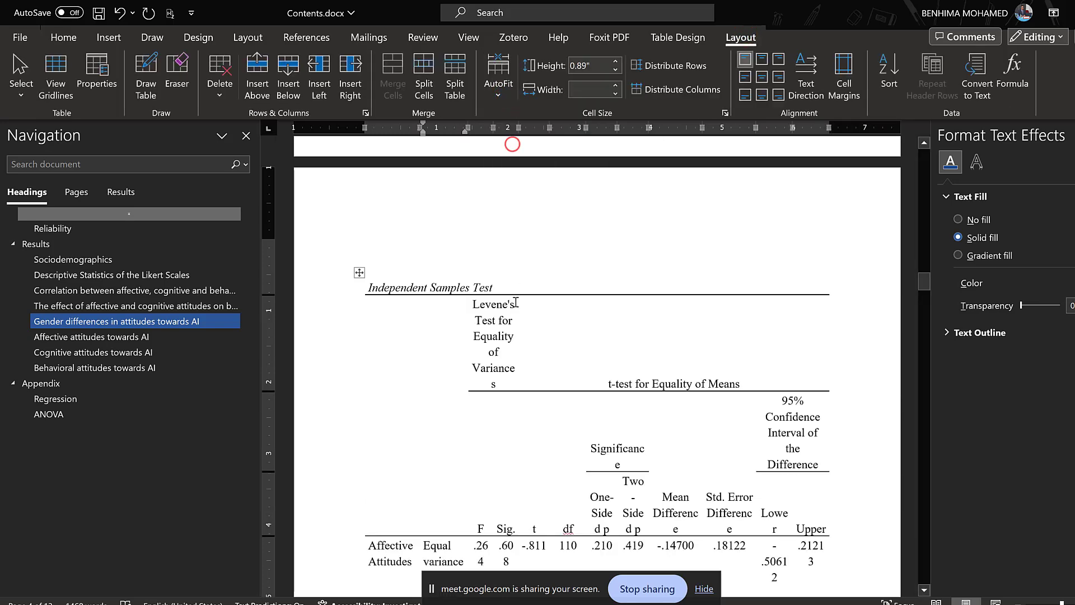
# - Complete the missing 1 pt border line beneath the Group Statistics title using the border painter
pyautogui.scroll(5, 511, 303)
pyautogui.scroll(-1, 500, 309)
pyautogui.click(434, 289)
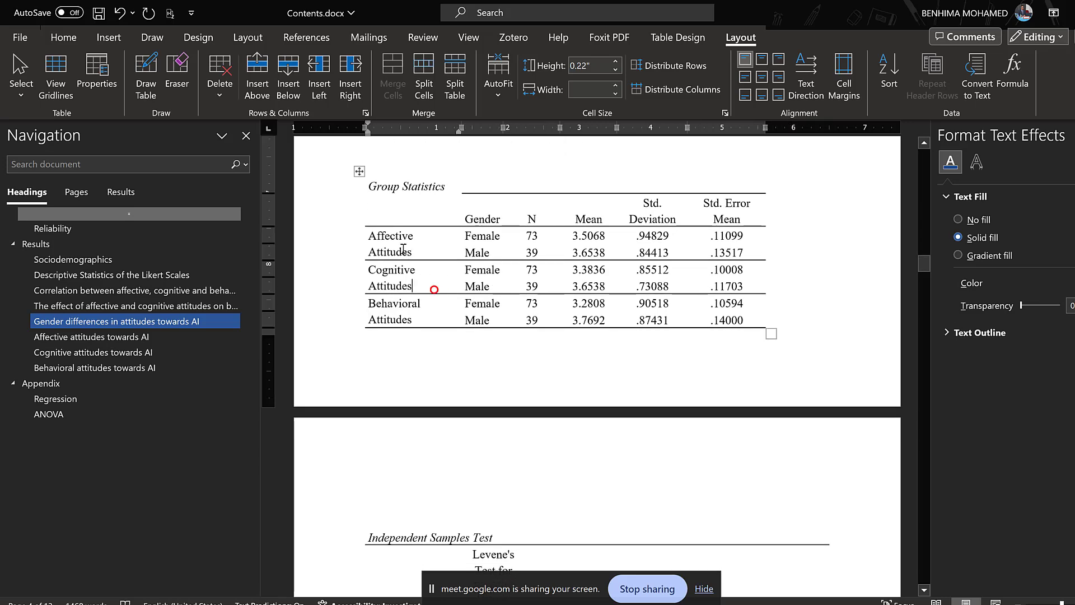
pyautogui.click(359, 171)
pyautogui.click(455, 249)
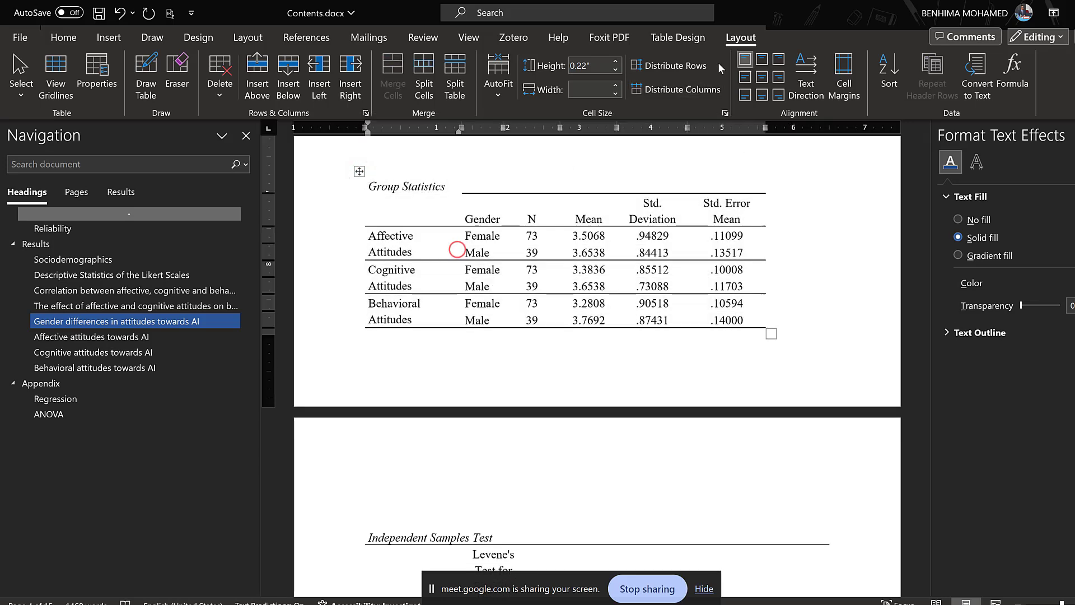
pyautogui.click(699, 40)
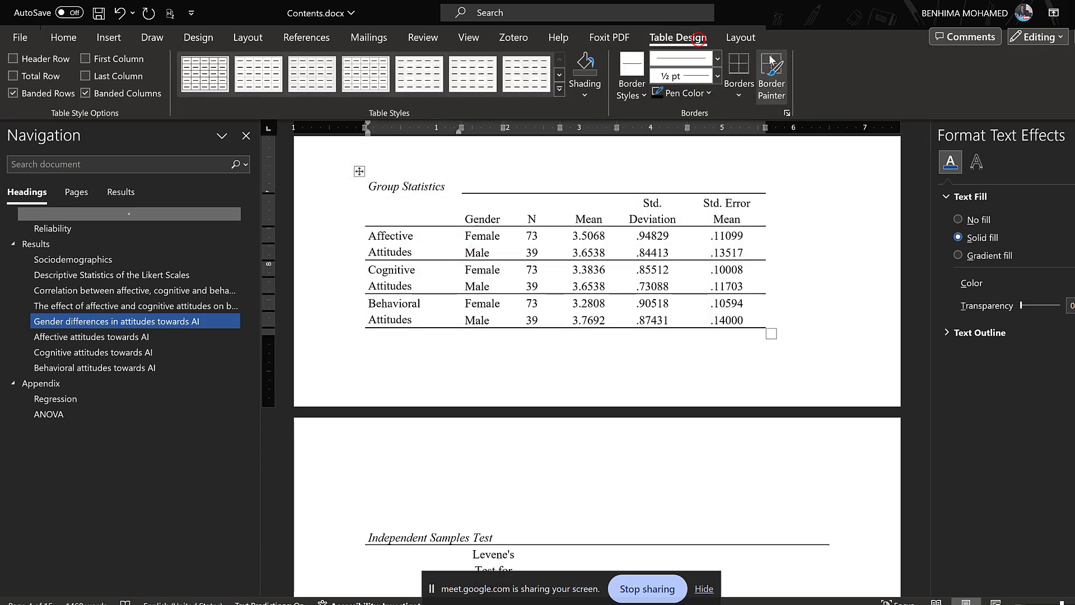
pyautogui.click(718, 76)
pyautogui.click(682, 158)
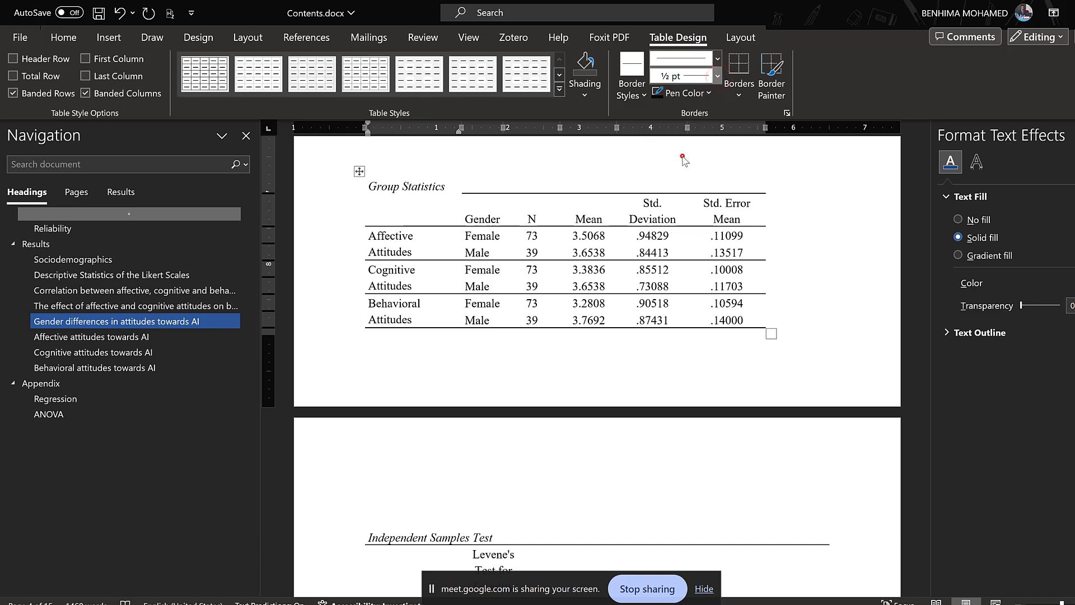
pyautogui.click(476, 192)
pyautogui.click(430, 163)
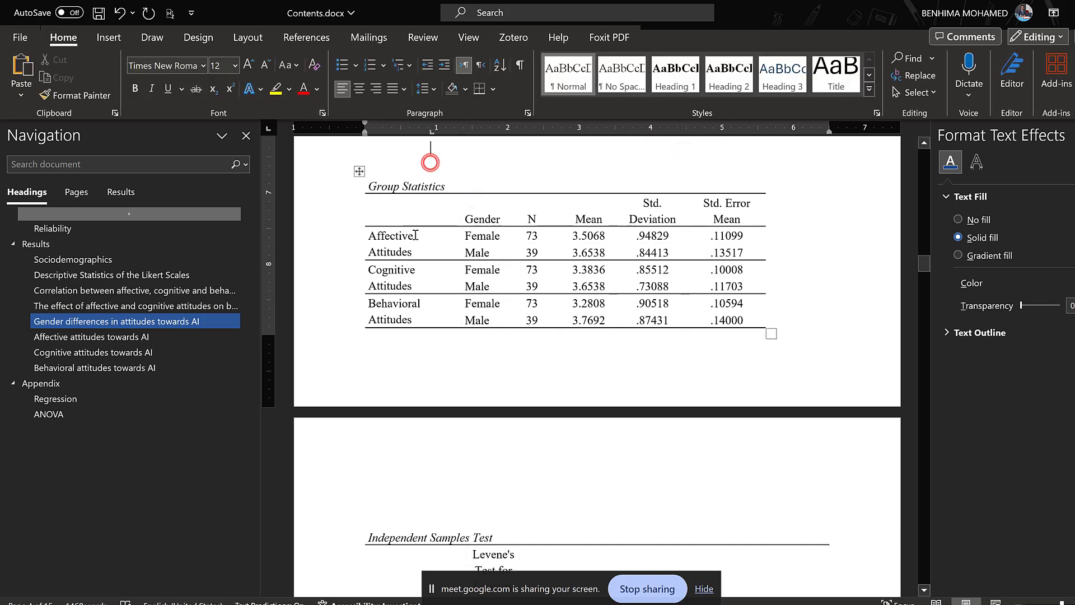
# - Copy the attitude rows from the label through the Mean column of Group Statistics and paste them into the Excel sheet at G35
pyautogui.moveTo(374, 240); pyautogui.dragTo(581, 317)
pyautogui.rightClick(581, 317)
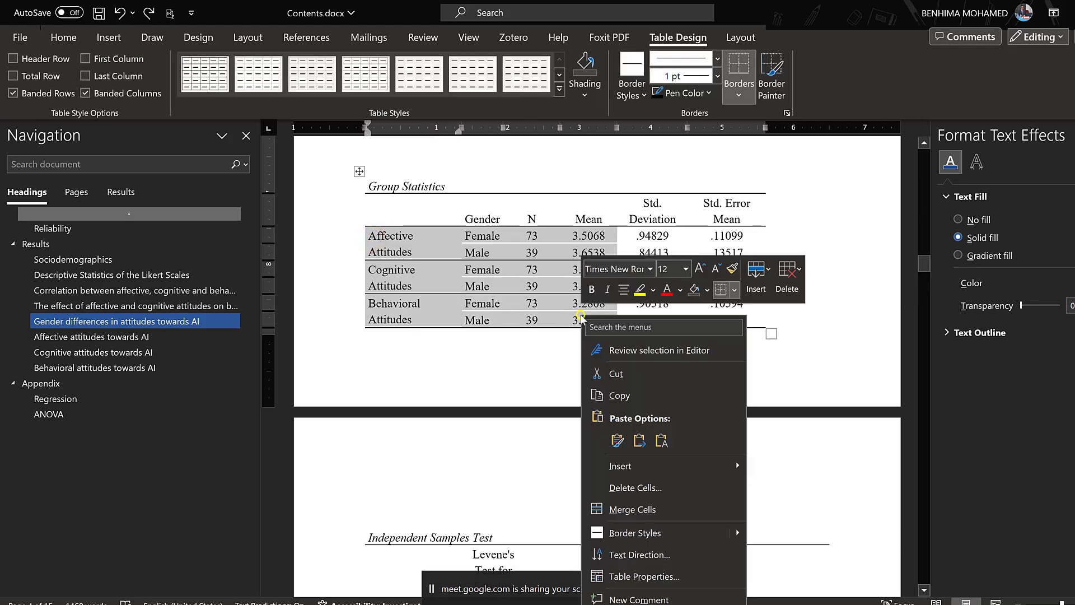
pyautogui.click(618, 393)
pyautogui.hotkey('alt', 'Tab')
pyautogui.scroll(-5, 609, 468)
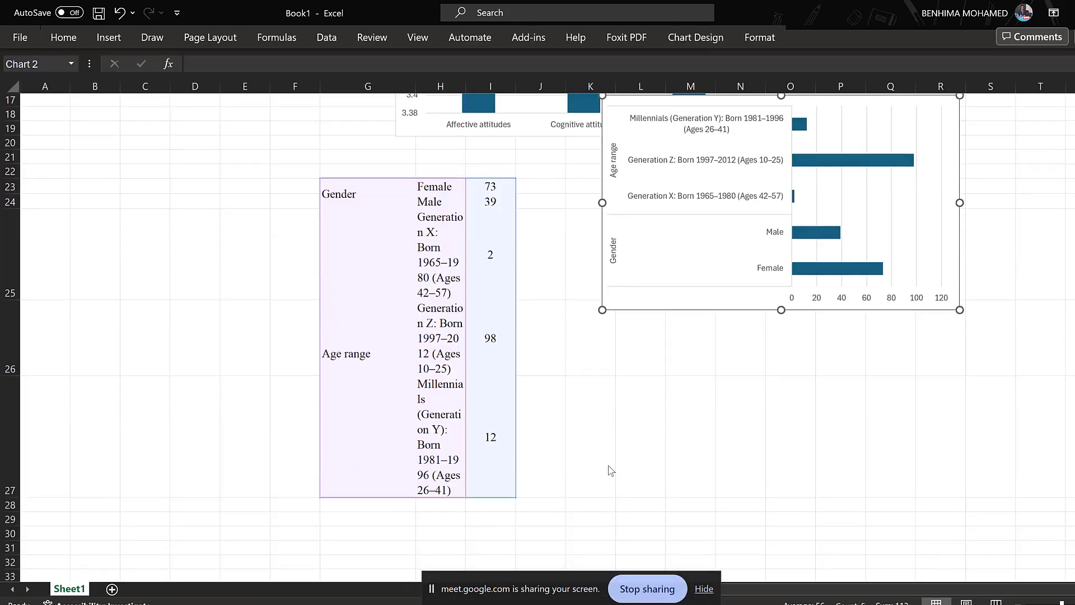
pyautogui.click(367, 460)
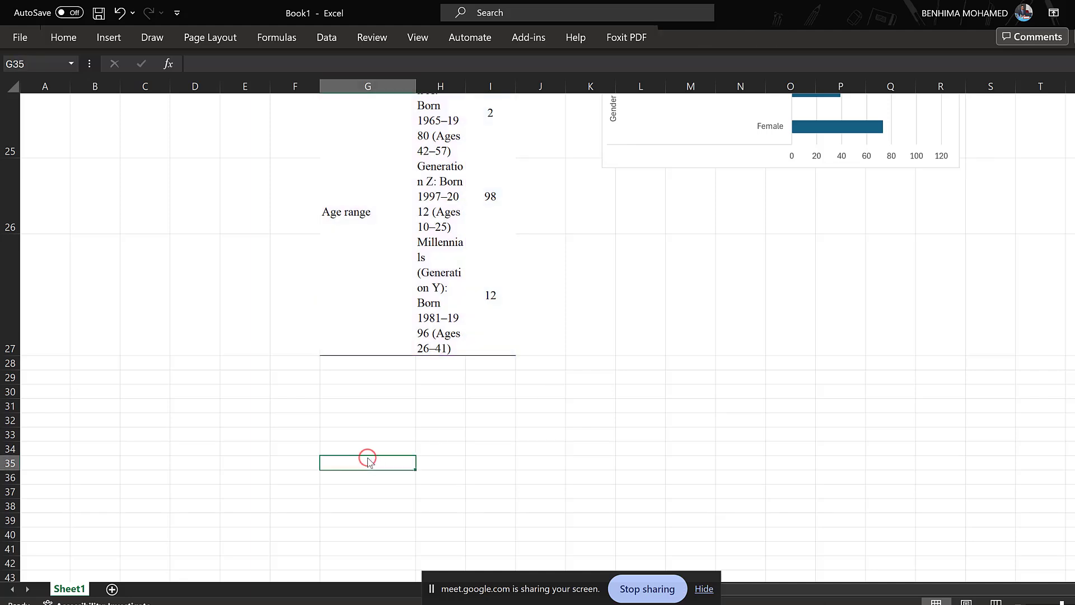
pyautogui.hotkey('ctrl', 'v')
# - Copy the mean values in J35:J40 over the sample sizes in I35:I40
pyautogui.moveTo(529, 470); pyautogui.dragTo(540, 538)
pyautogui.rightClick(540, 537)
pyautogui.click(577, 118)
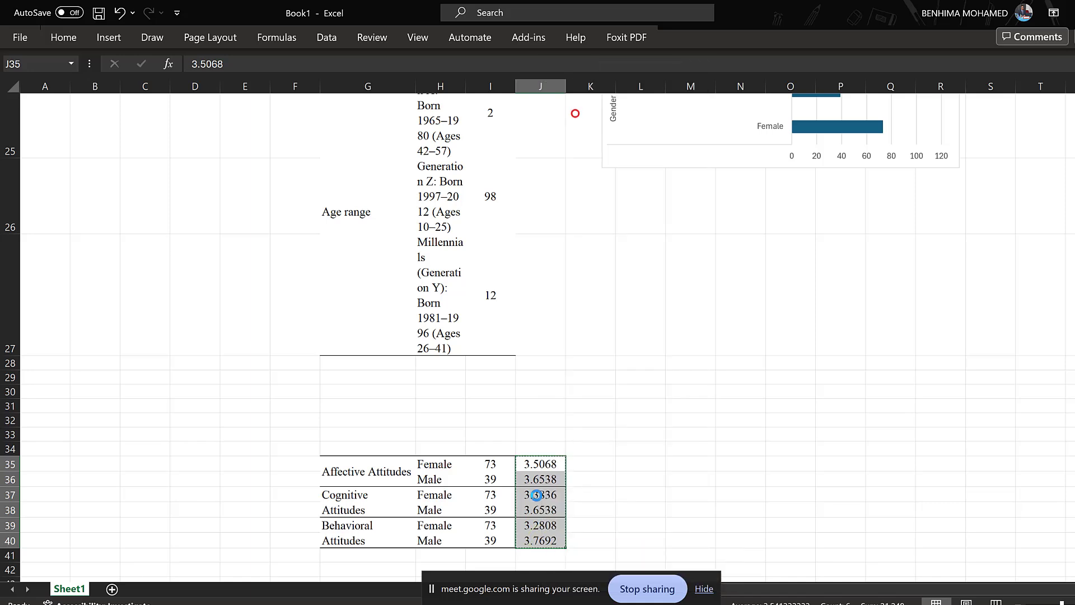
pyautogui.moveTo(488, 465); pyautogui.dragTo(493, 542)
pyautogui.hotkey('ctrl', 'v')
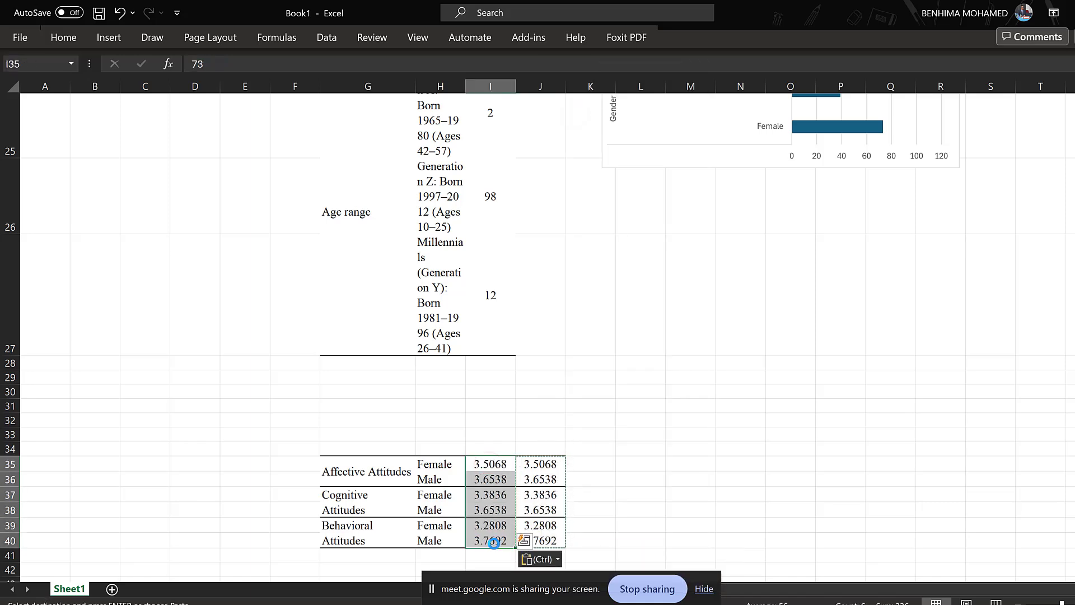
# - Insert the recommended Clustered Bar chart from the Affective Attitudes rows in G35:I36
pyautogui.moveTo(342, 471); pyautogui.dragTo(491, 480)
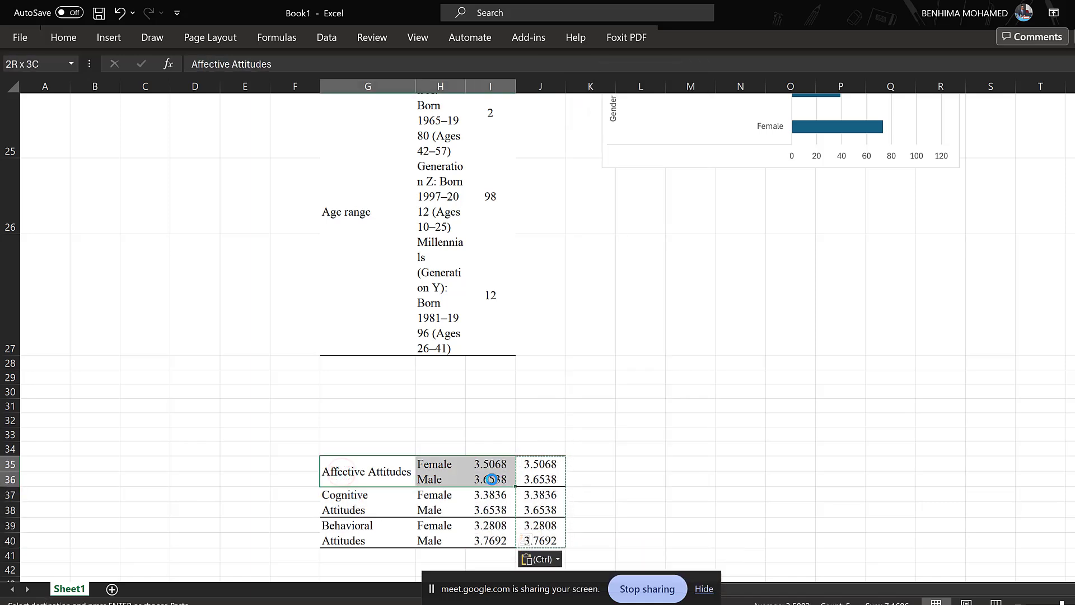
pyautogui.click(109, 37)
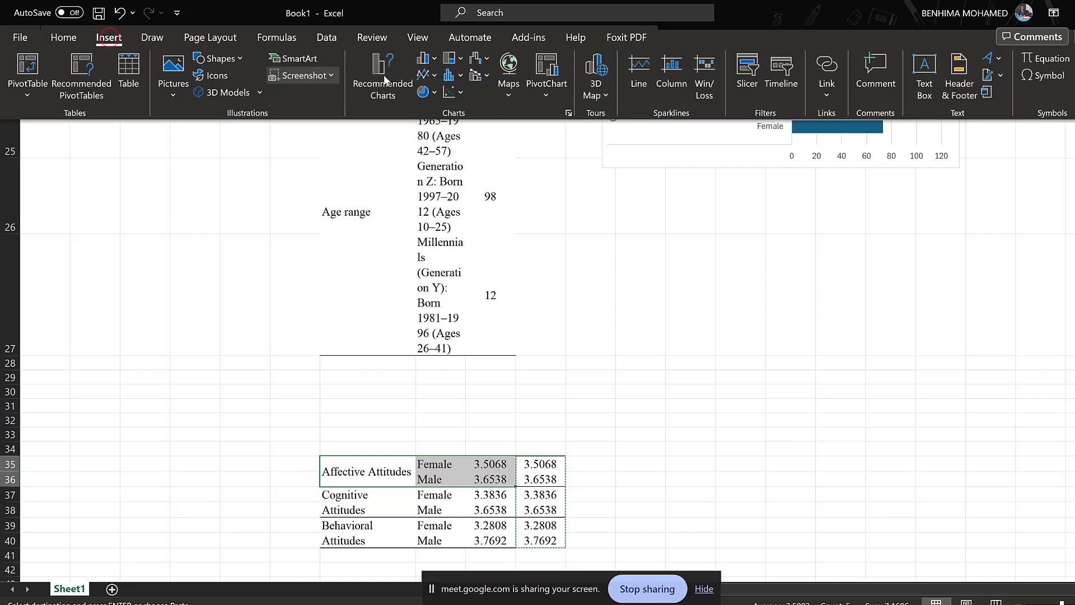
pyautogui.click(387, 77)
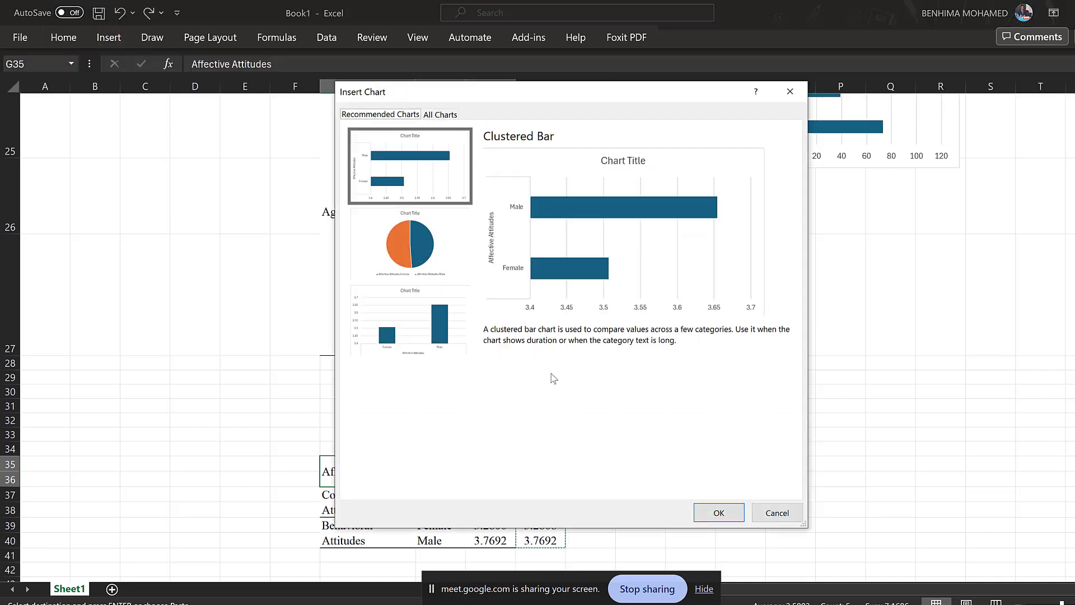
pyautogui.click(705, 515)
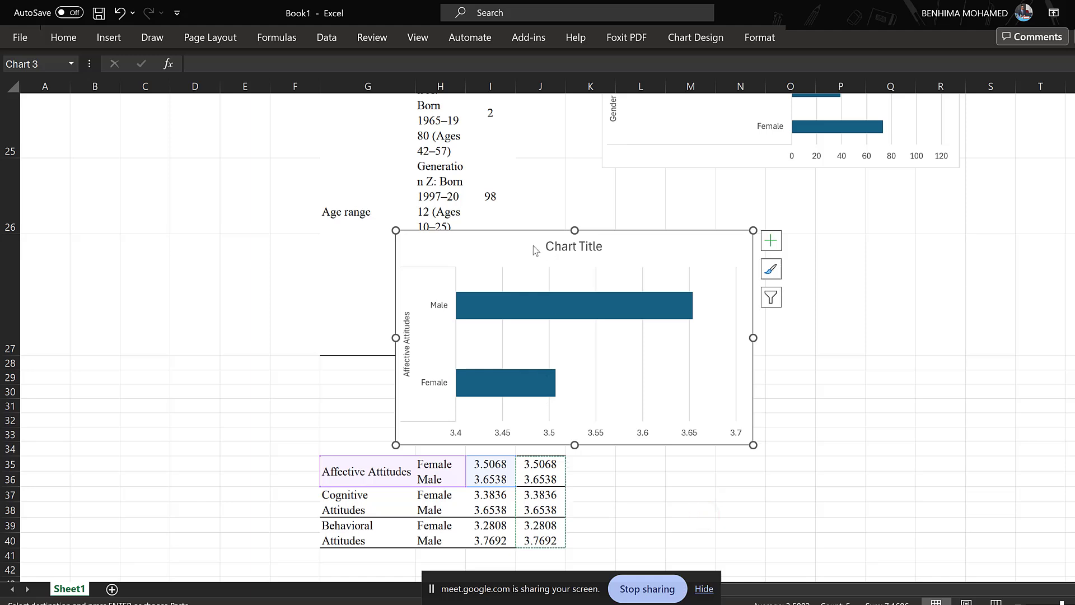
# - Move the chart beside the data and extend its source range to row 40, covering the cognitive and behavioral attitudes
pyautogui.moveTo(495, 246); pyautogui.dragTo(715, 240)
pyautogui.scroll(-1, 566, 392)
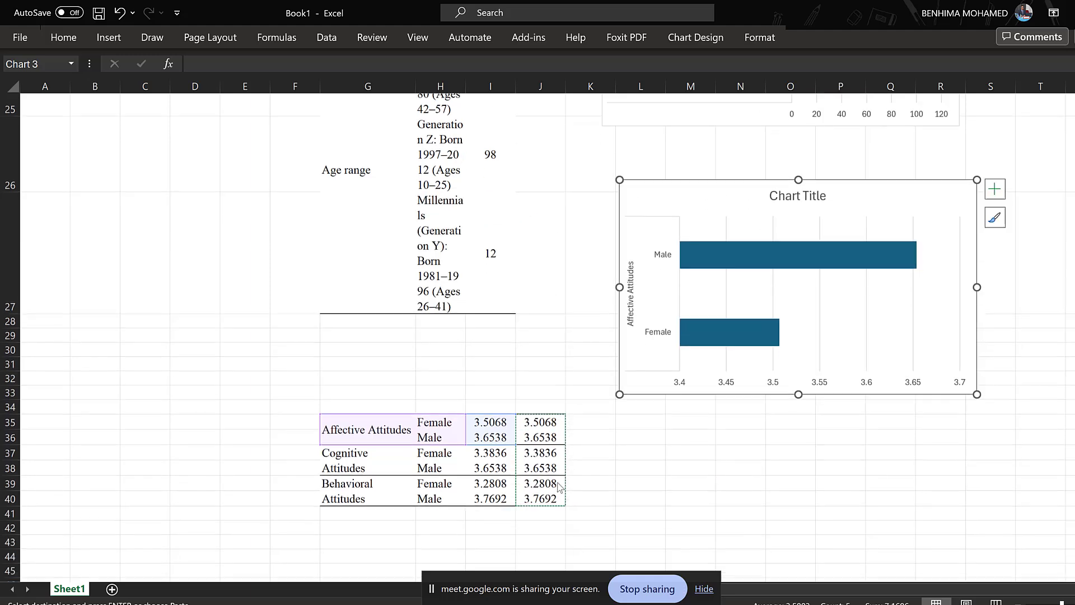
pyautogui.moveTo(516, 445); pyautogui.dragTo(517, 505)
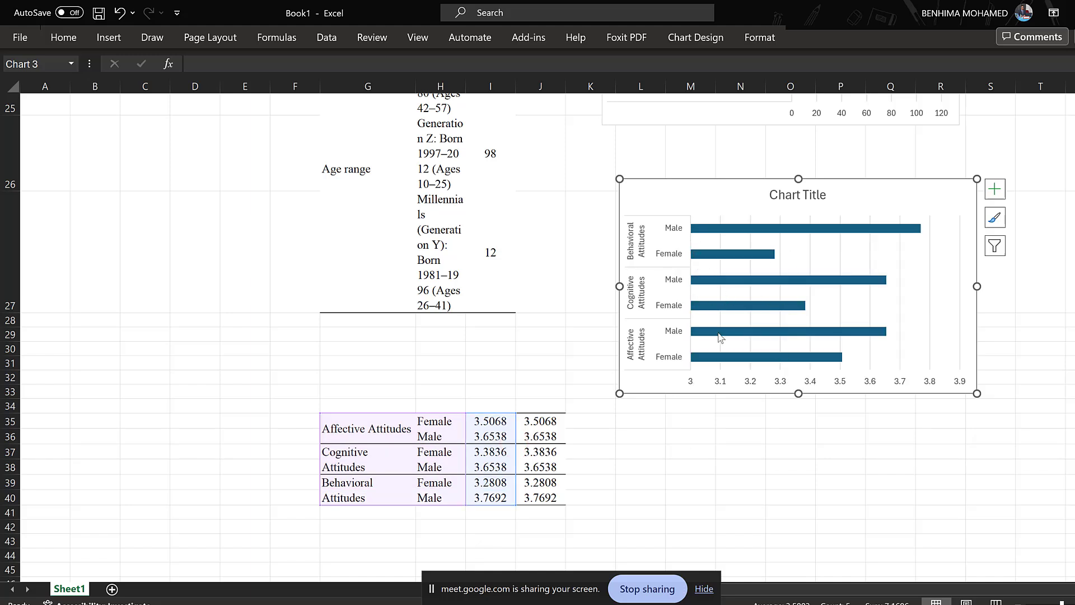
# - Delete the chart title and add data labels to the bars
pyautogui.click(784, 203)
pyautogui.press('Delete')
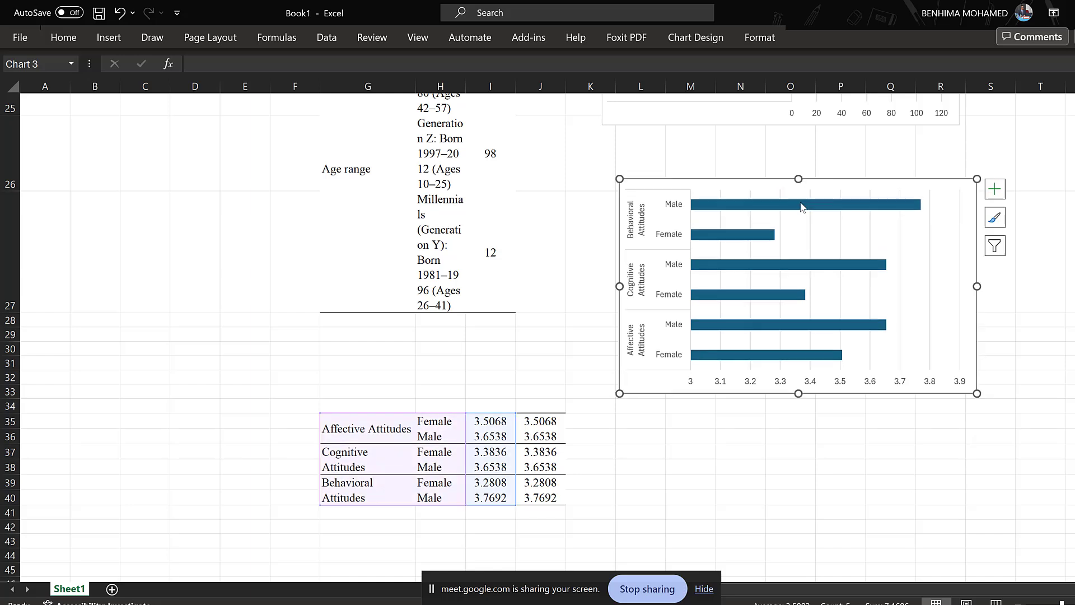
pyautogui.click(995, 189)
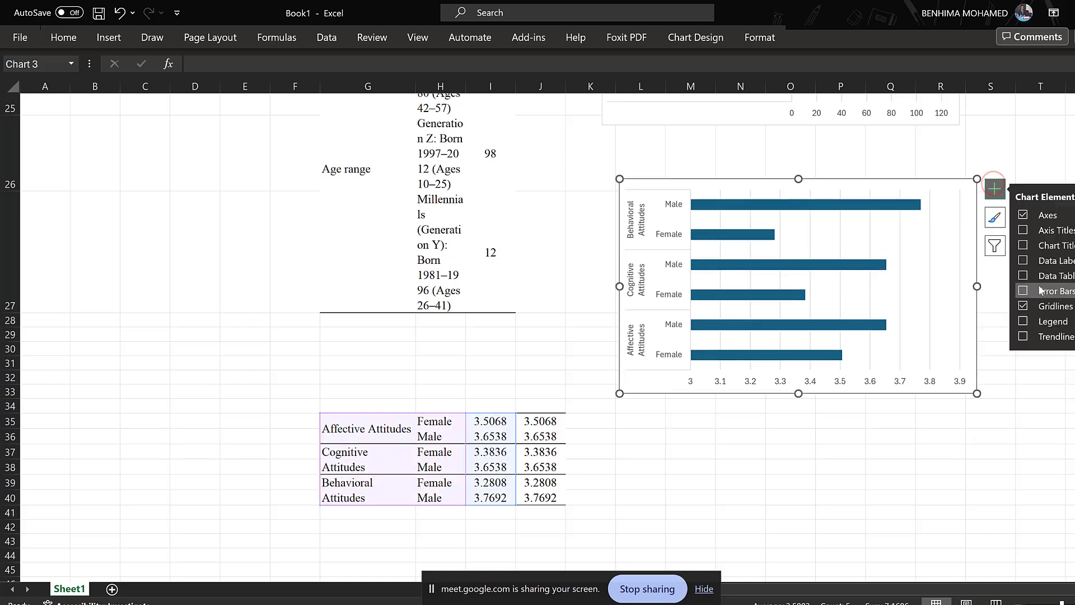
pyautogui.click(1024, 261)
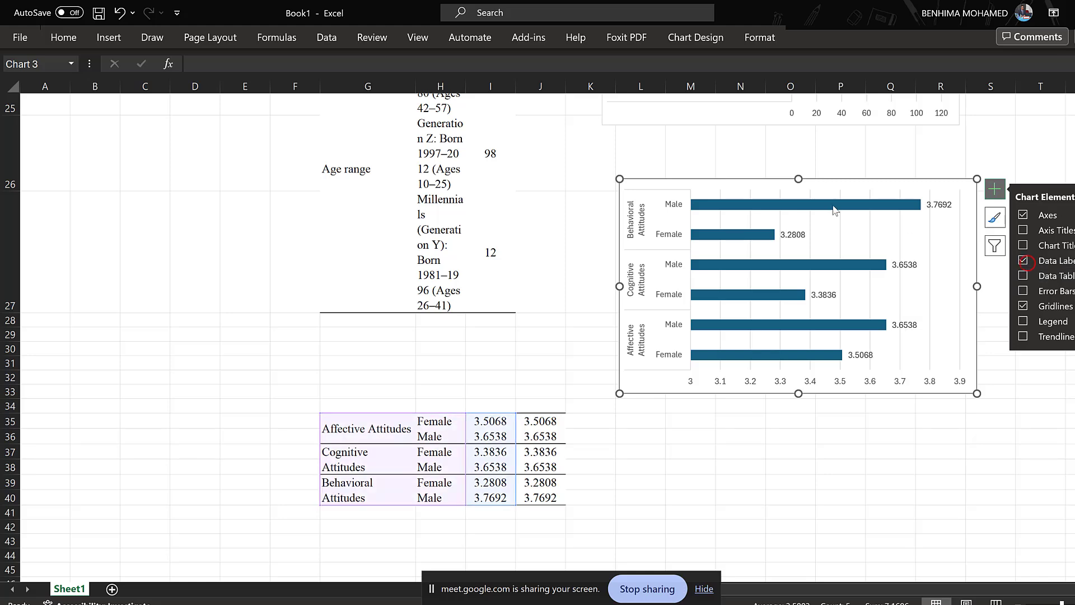
# - Copy the bar chart and paste it into the Word report between the Independent Samples Test table and the Affective attitudes heading
pyautogui.rightClick(763, 182)
pyautogui.click(797, 191)
pyautogui.hotkey('alt', 'Tab')
pyautogui.scroll(-5, 398, 445)
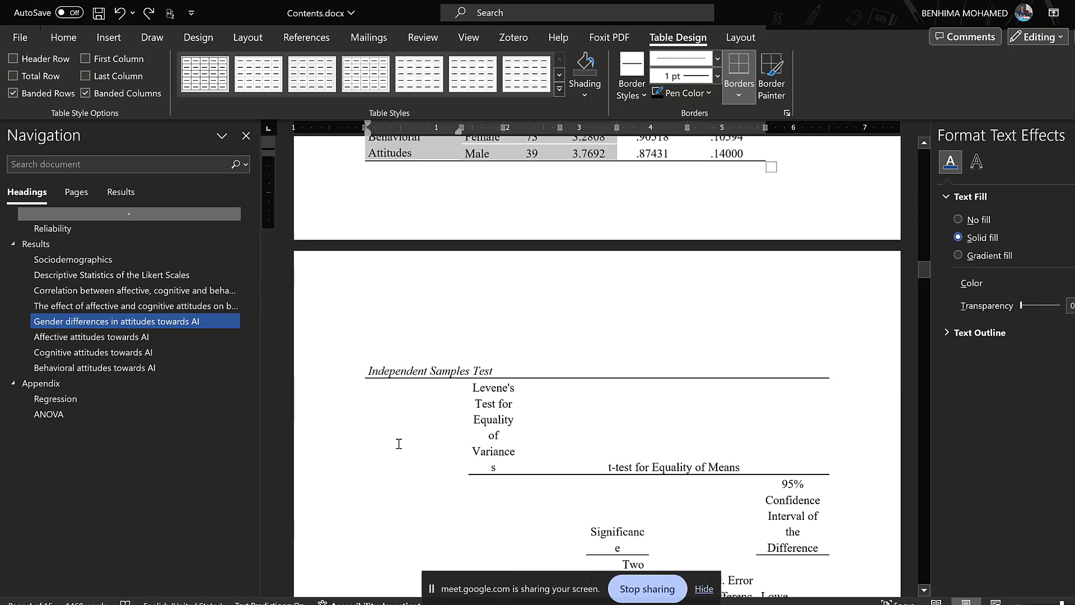
pyautogui.scroll(-10, 399, 443)
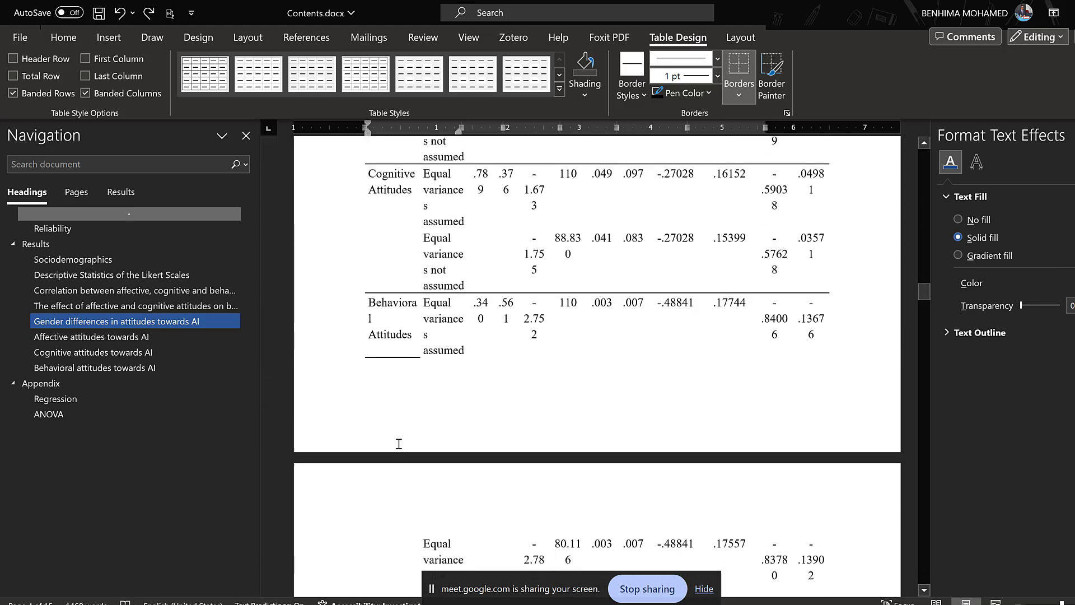
pyautogui.click(388, 325)
pyautogui.click(366, 264)
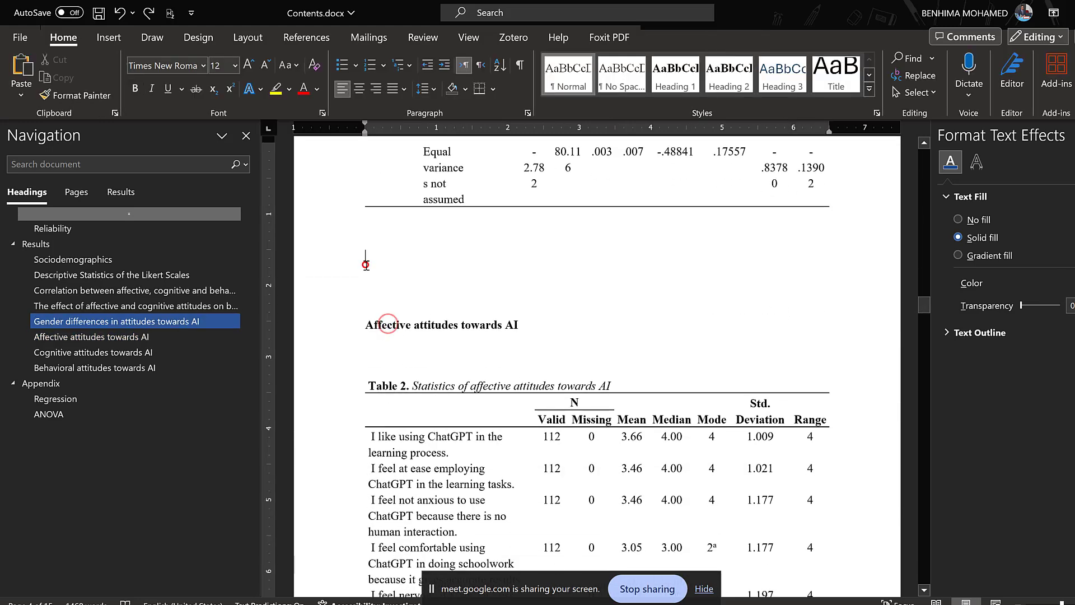
pyautogui.hotkey('ctrl', 'v')
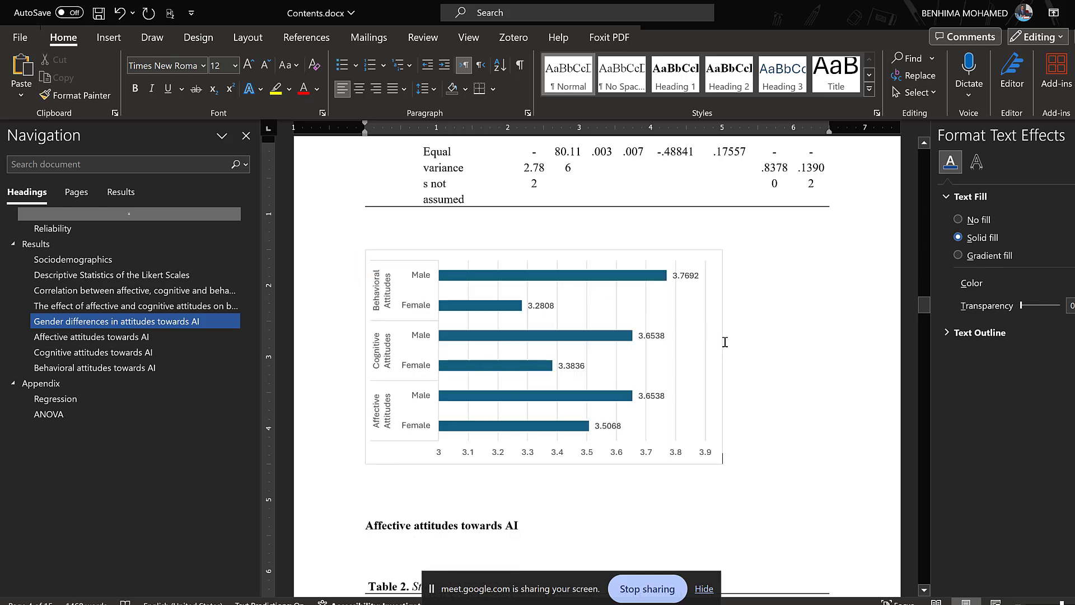
# - Widen the pasted chart to nearly the full text width and add a blank line above it
pyautogui.click(722, 355)
pyautogui.moveTo(723, 357); pyautogui.dragTo(801, 357)
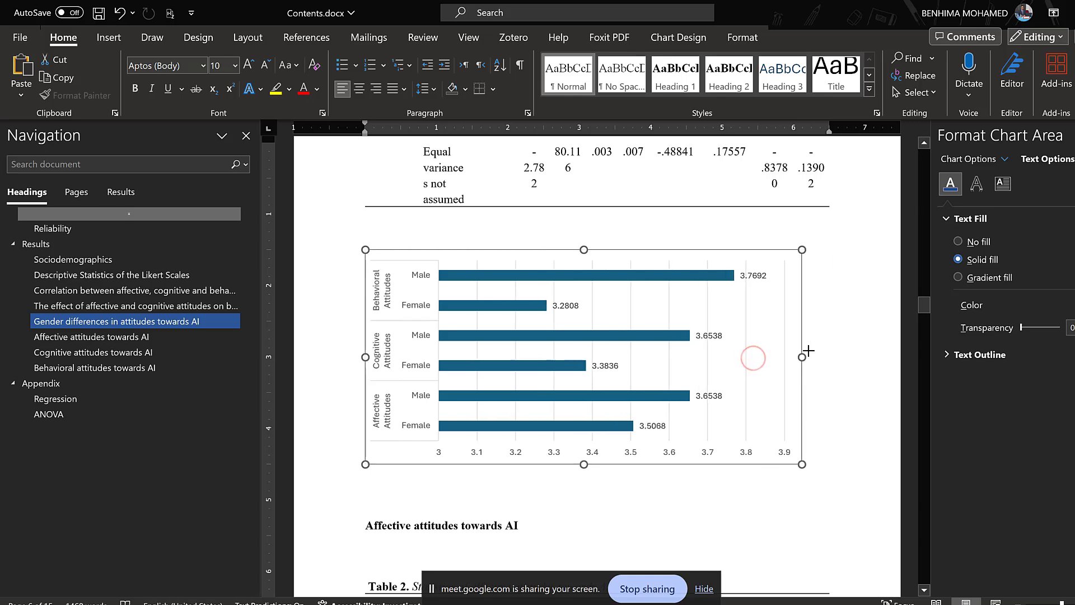
pyautogui.click(395, 239)
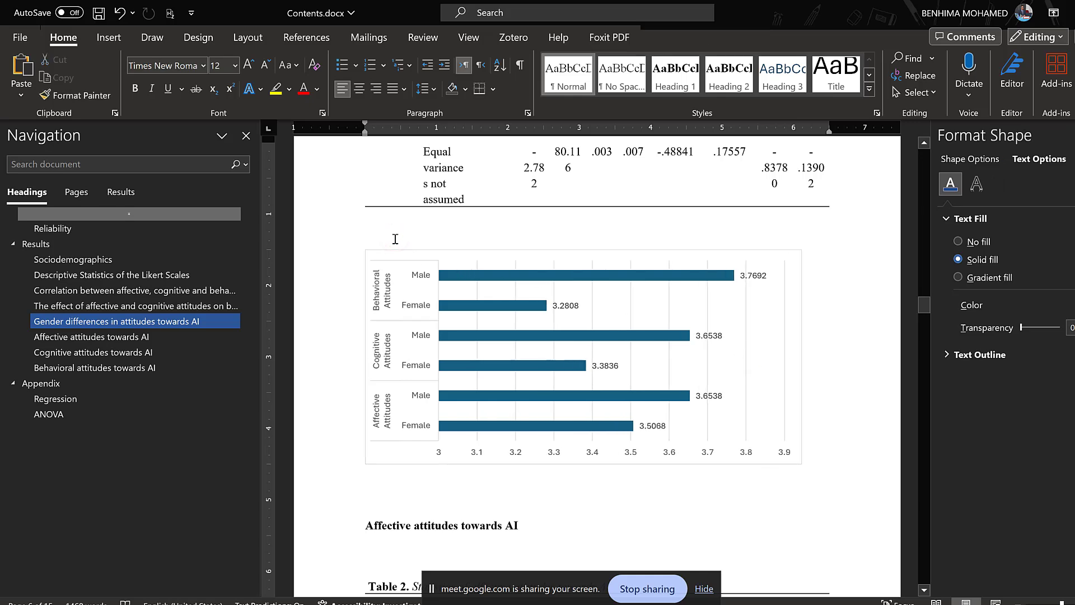
pyautogui.press('Return')
pyautogui.scroll(-2, 395, 239)
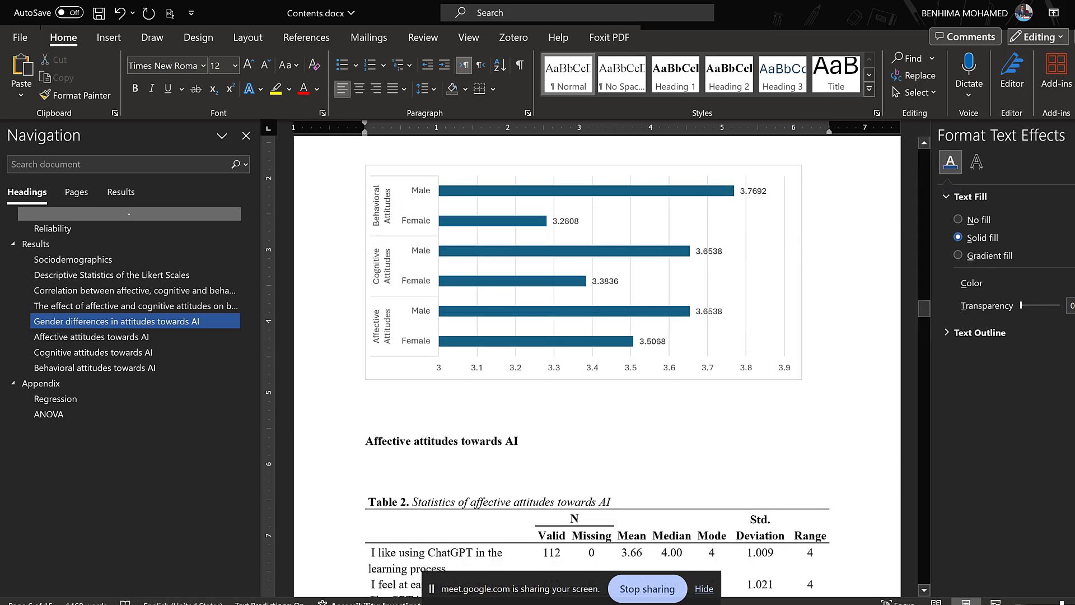
# - Review the Group Statistics table, the Independent Samples Test table and the chart in the gender differences section
pyautogui.scroll(15, 597, 364)
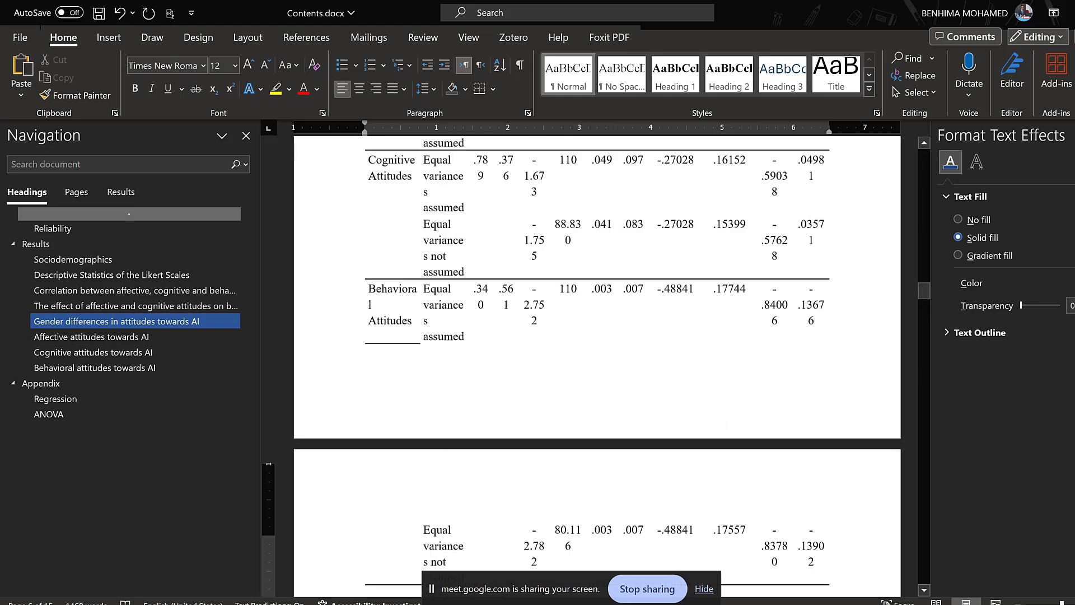
pyautogui.scroll(8, 380, 346)
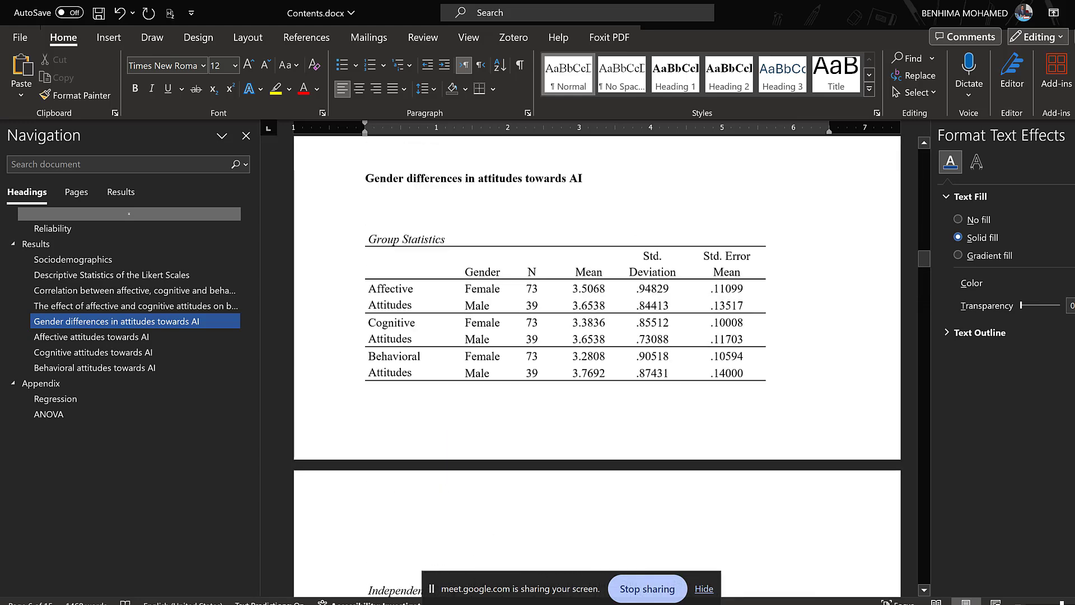
pyautogui.scroll(-15, 422, 367)
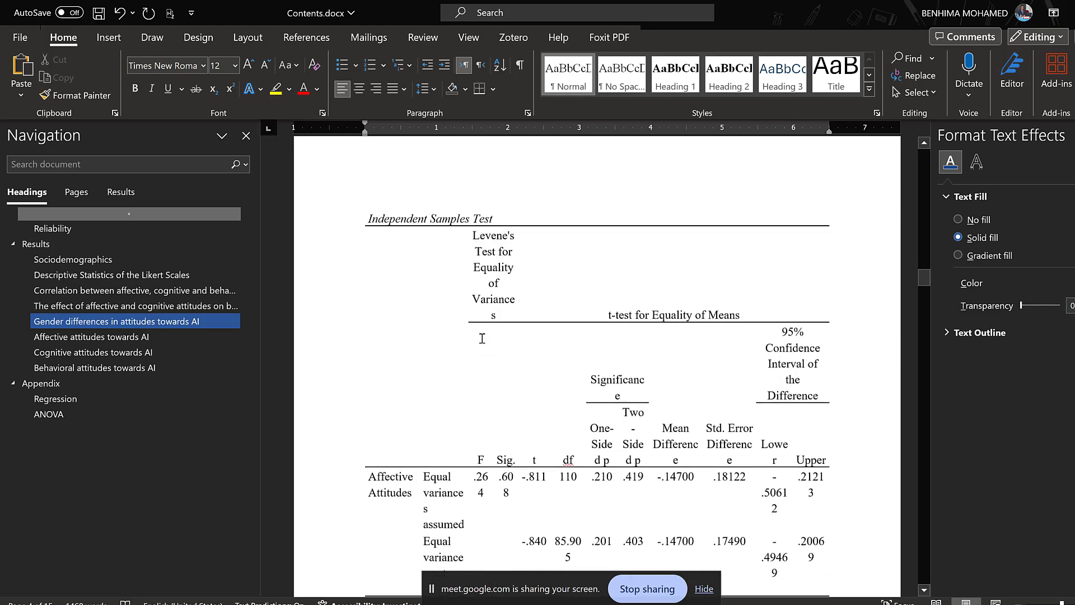
pyautogui.scroll(-10, 535, 286)
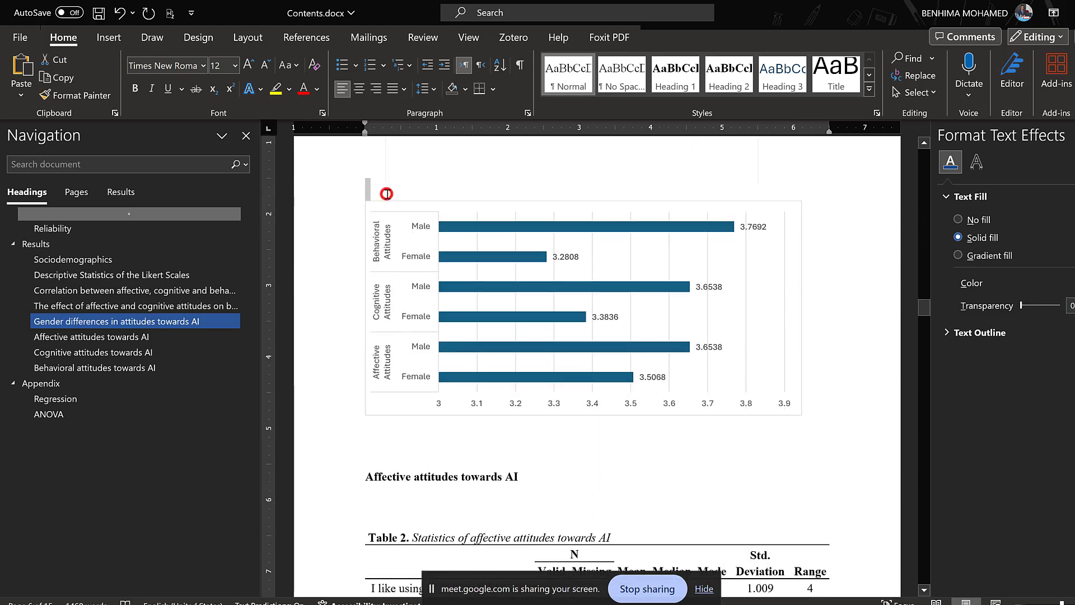
pyautogui.scroll(15, 497, 280)
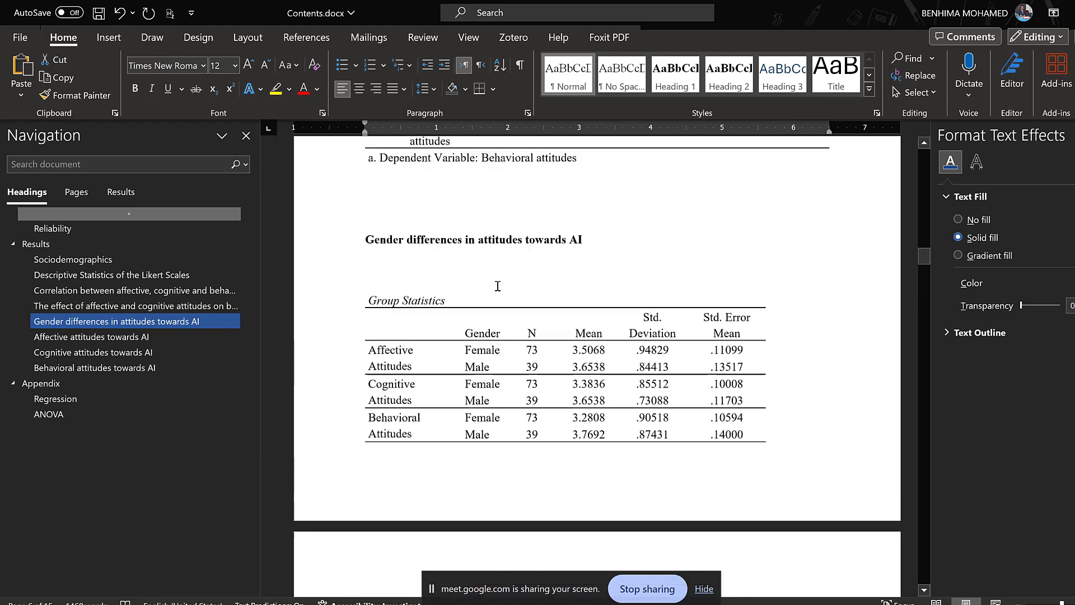
pyautogui.scroll(3, 497, 286)
pyautogui.scroll(-3, 540, 395)
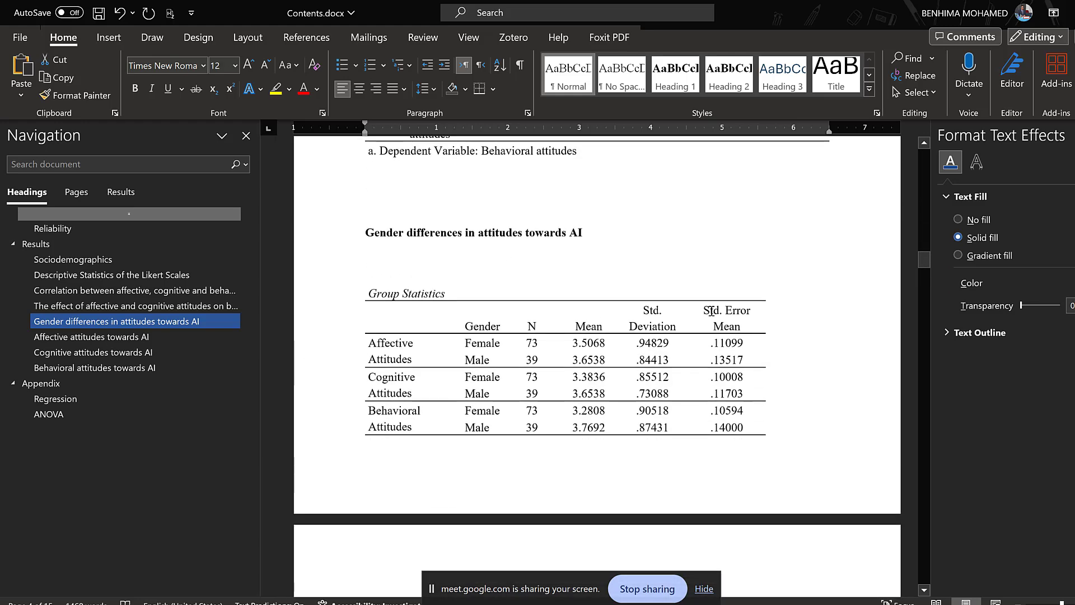
pyautogui.moveTo(717, 310); pyautogui.dragTo(728, 427)
pyautogui.rightClick(723, 425)
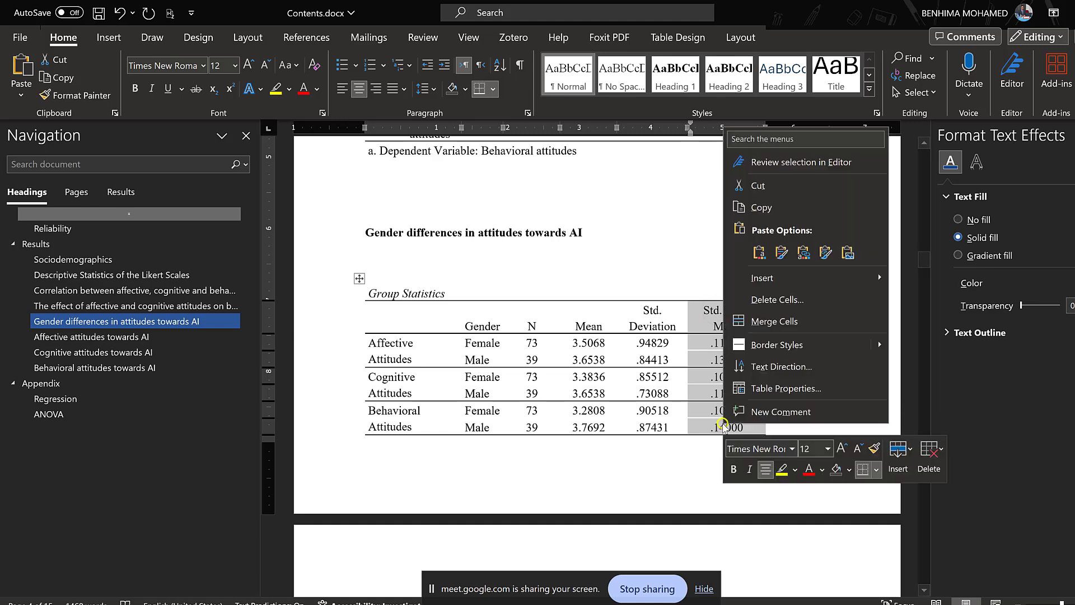
pyautogui.moveTo(764, 280)
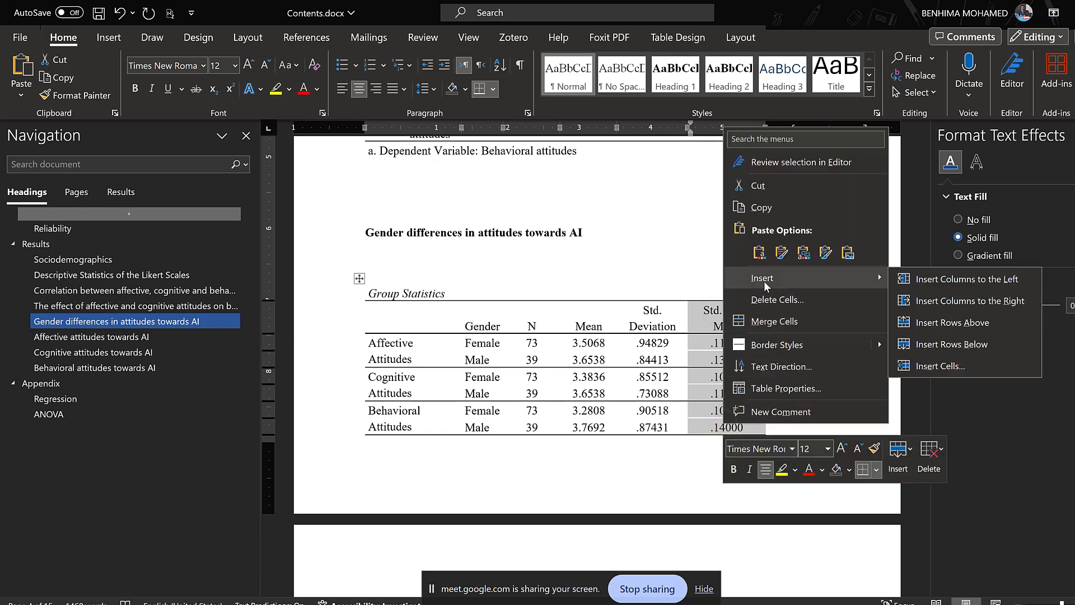
pyautogui.click(972, 280)
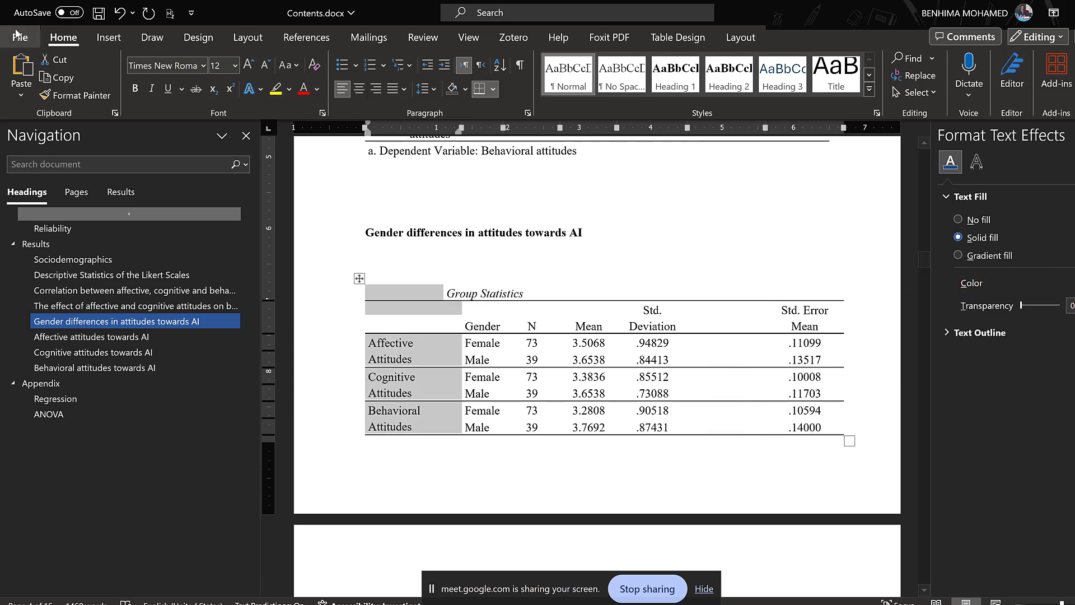
pyautogui.click(116, 12)
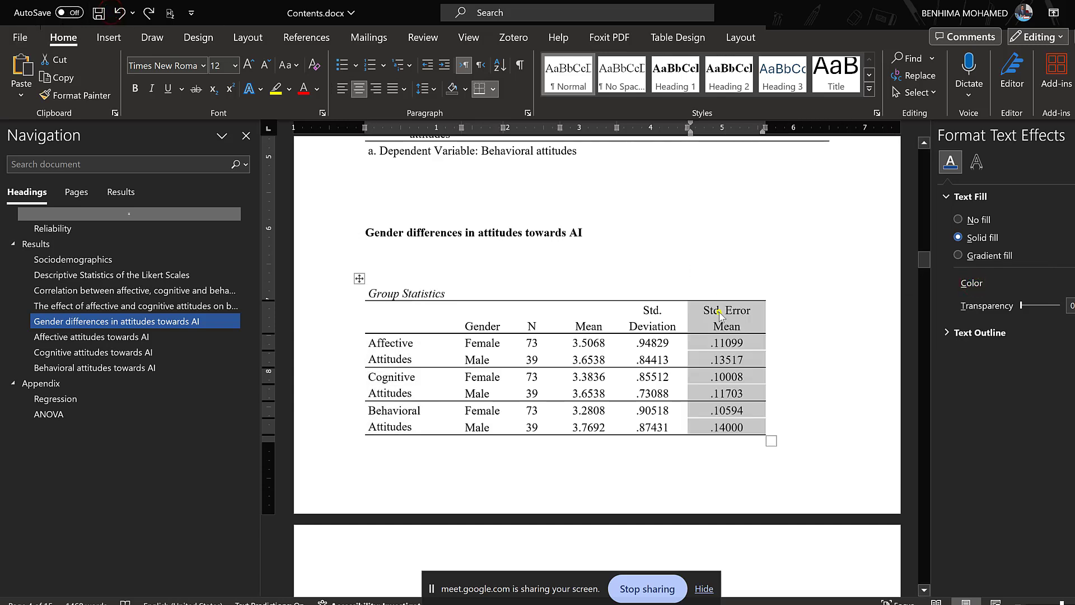
# - Insert a new column to the right of the Std. Error Mean column in the Group Statistics table
pyautogui.rightClick(719, 311)
pyautogui.moveTo(774, 468)
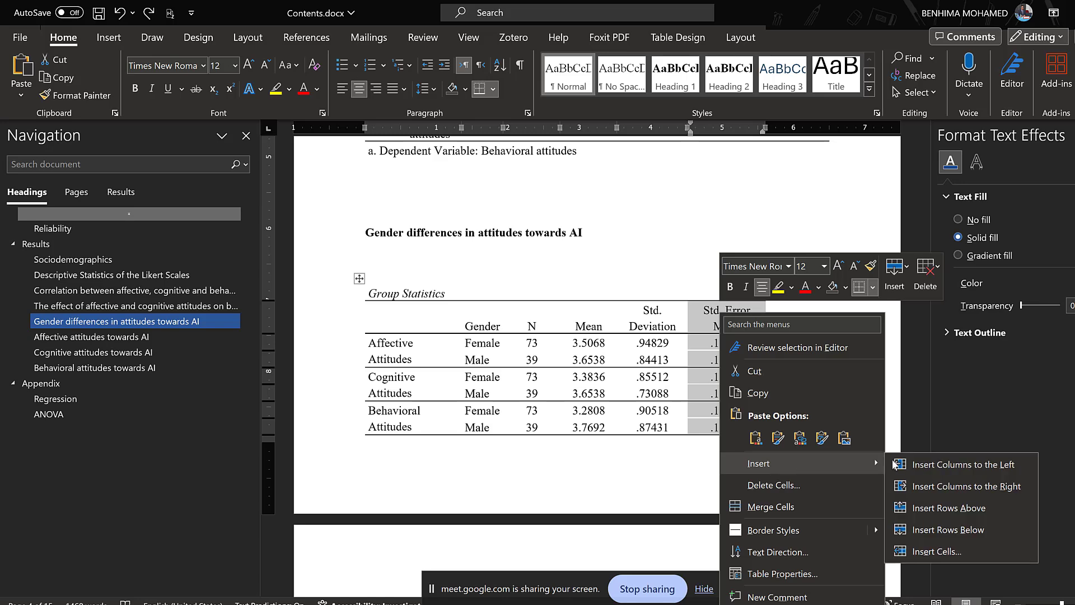
pyautogui.click(977, 488)
# - Copy the Two-Sided p values for all three attitudes from the Independent Samples Test table
pyautogui.scroll(-6, 707, 459)
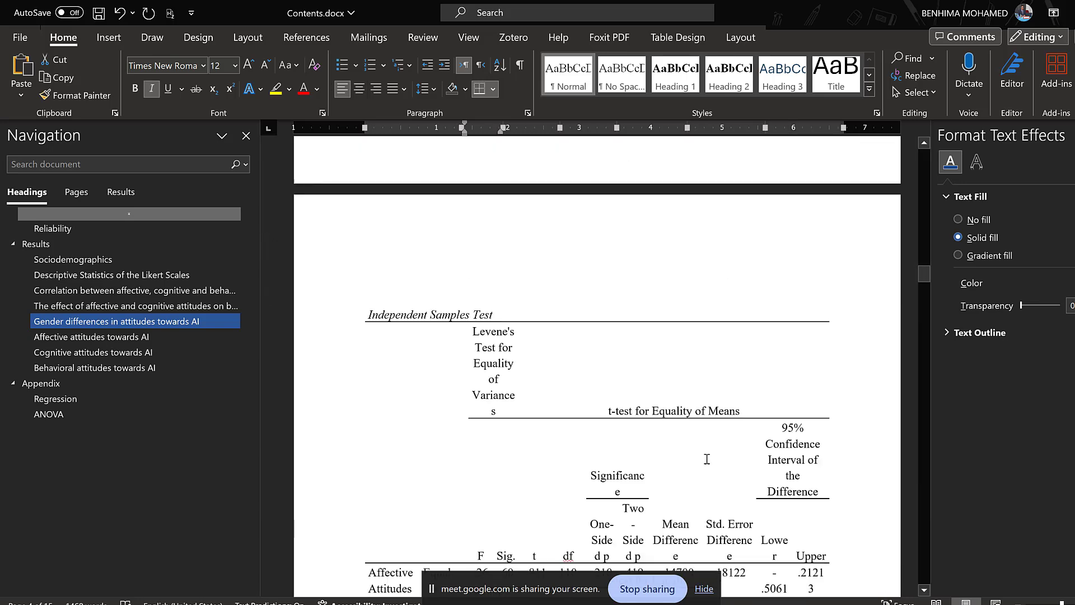
pyautogui.scroll(-5, 707, 459)
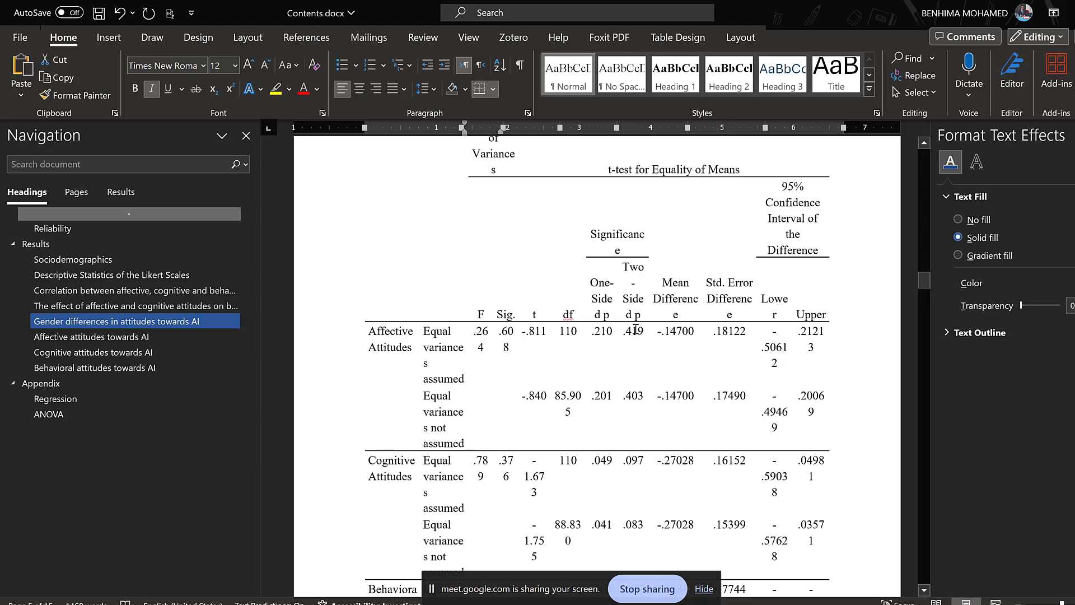
pyautogui.scroll(-1, 635, 273)
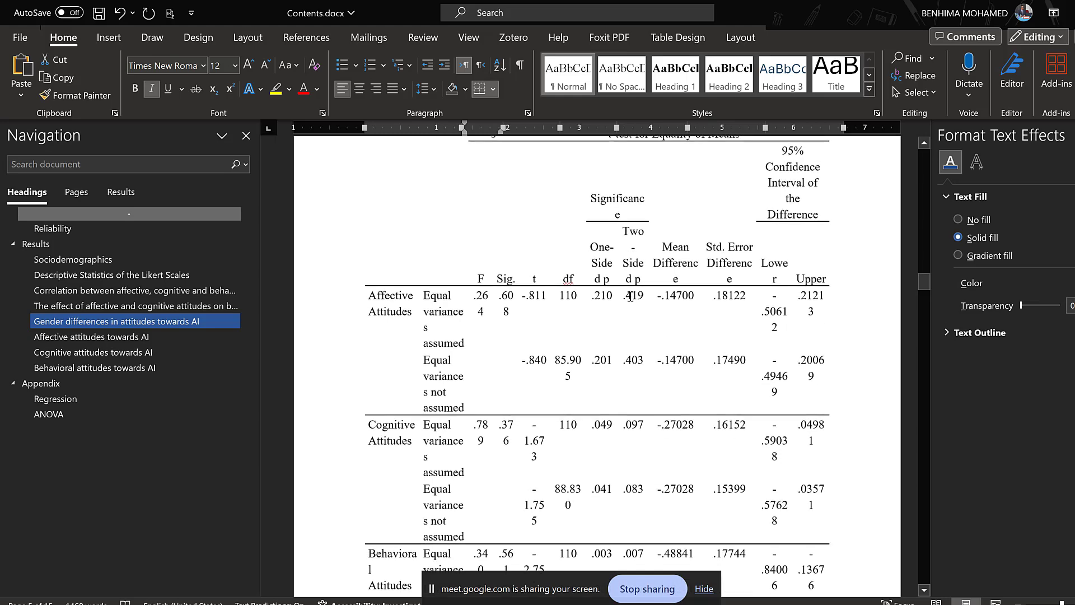
pyautogui.moveTo(626, 298); pyautogui.dragTo(636, 422)
pyautogui.scroll(-6, 636, 403)
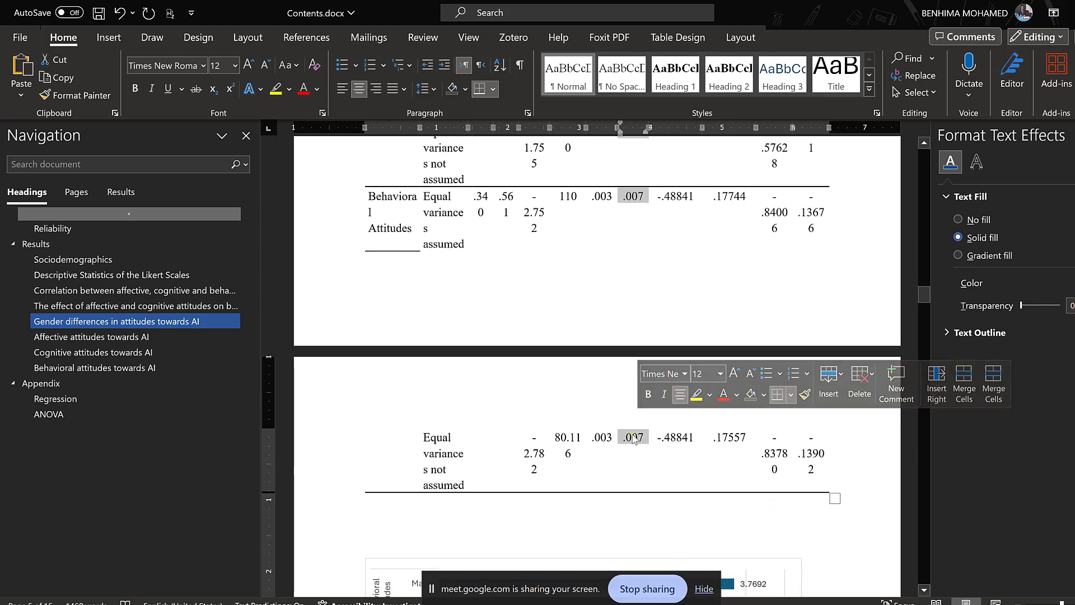
pyautogui.rightClick(631, 435)
pyautogui.click(671, 218)
# - Enter the header "P-value (Two-sided)" in the empty last column of the Group Statistics table
pyautogui.scroll(15, 760, 216)
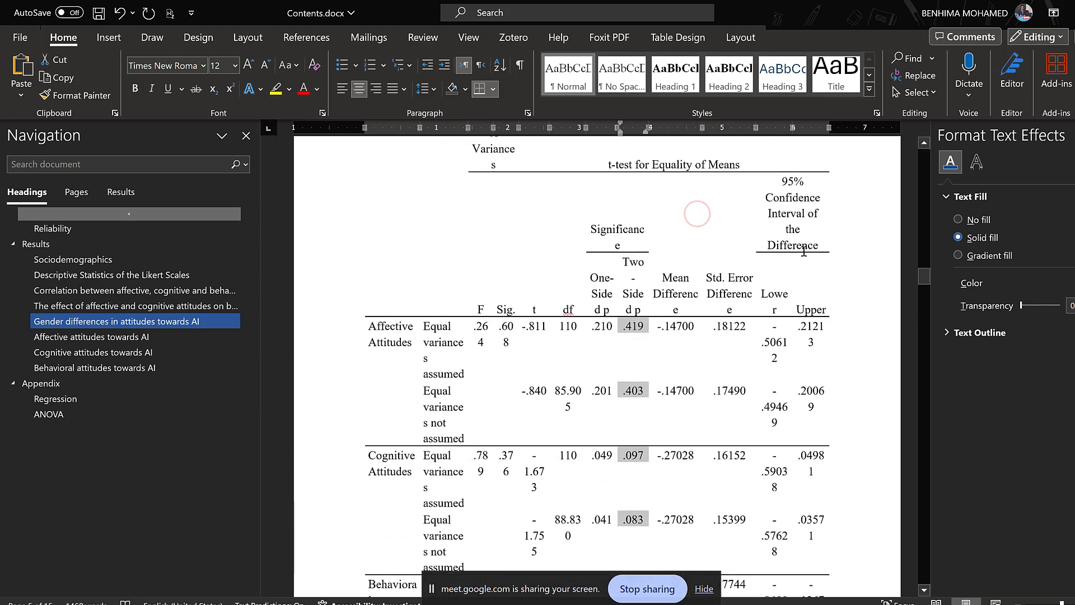
pyautogui.scroll(6, 803, 251)
pyautogui.scroll(-4, 801, 258)
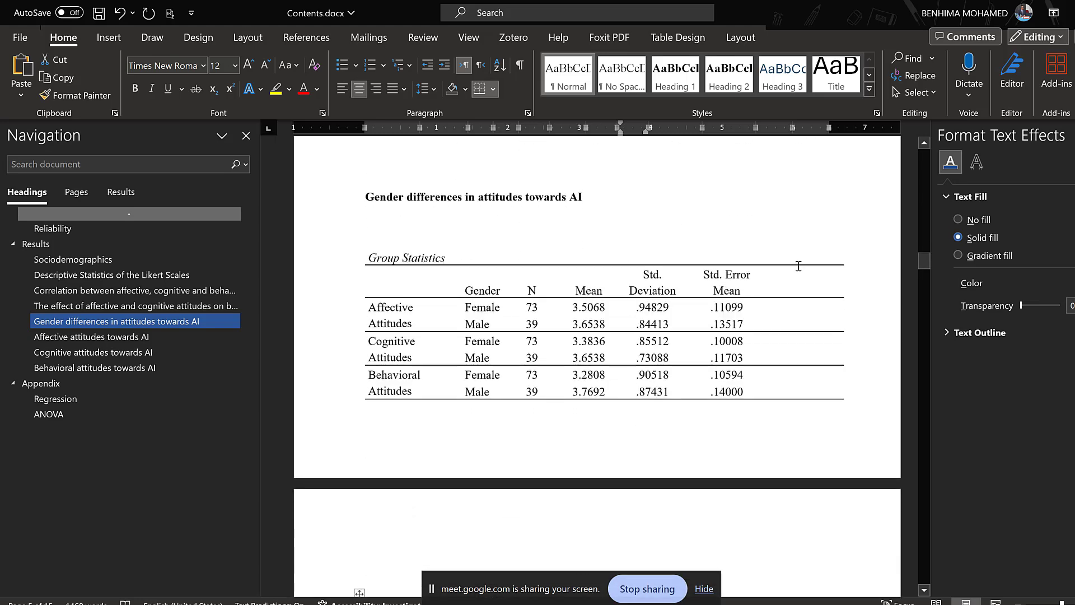
pyautogui.click(797, 272)
pyautogui.write('P-value (Two-sided')
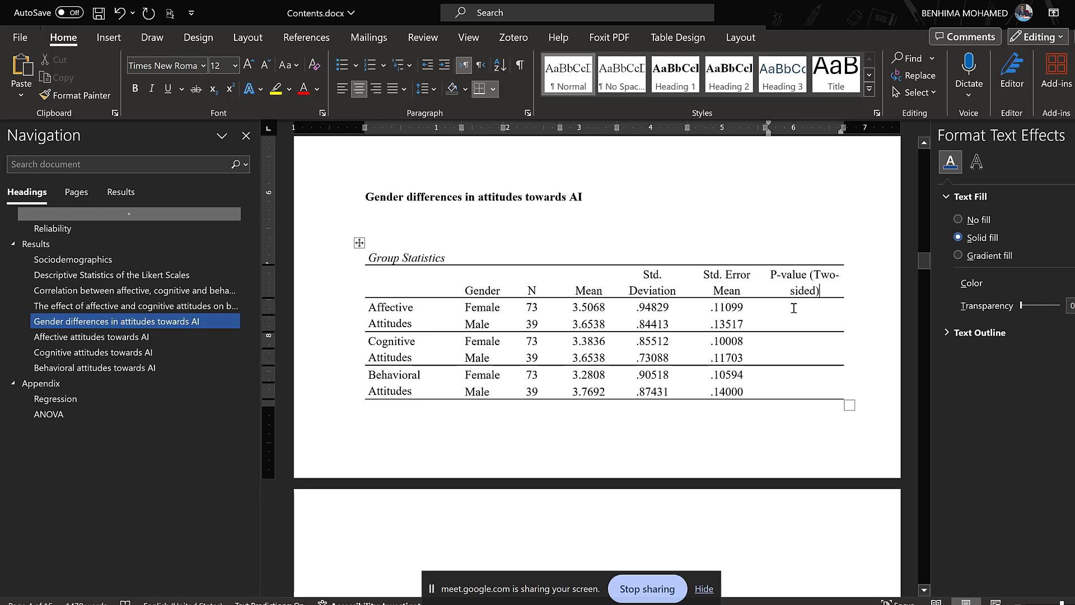
# - Paste the copied two-sided p-values into the empty attitude rows under the P-value (Two-sided) header
pyautogui.moveTo(804, 333); pyautogui.dragTo(805, 387)
pyautogui.rightClick(795, 390)
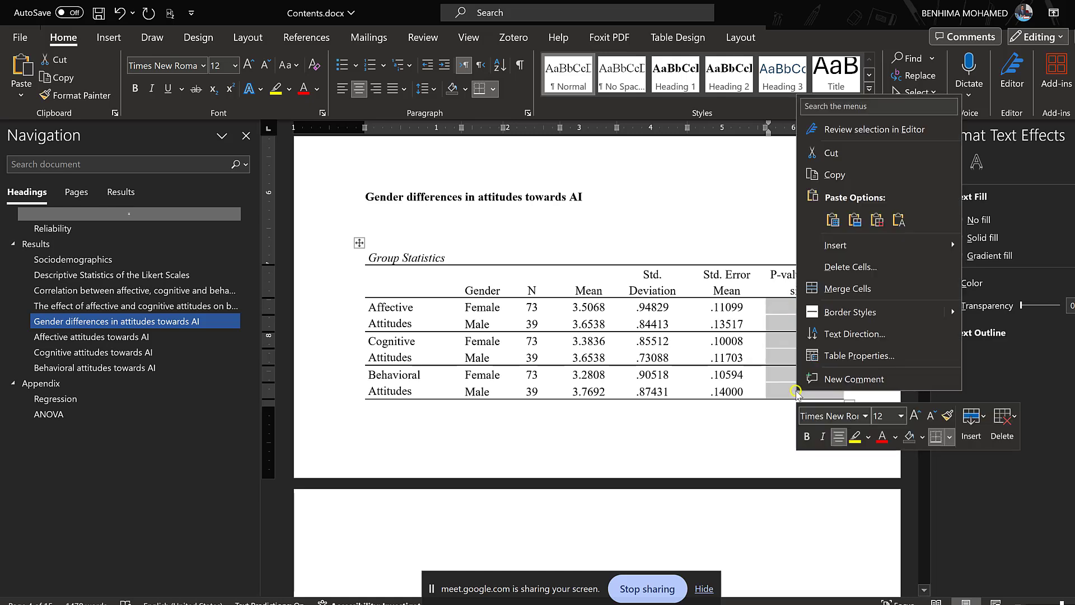